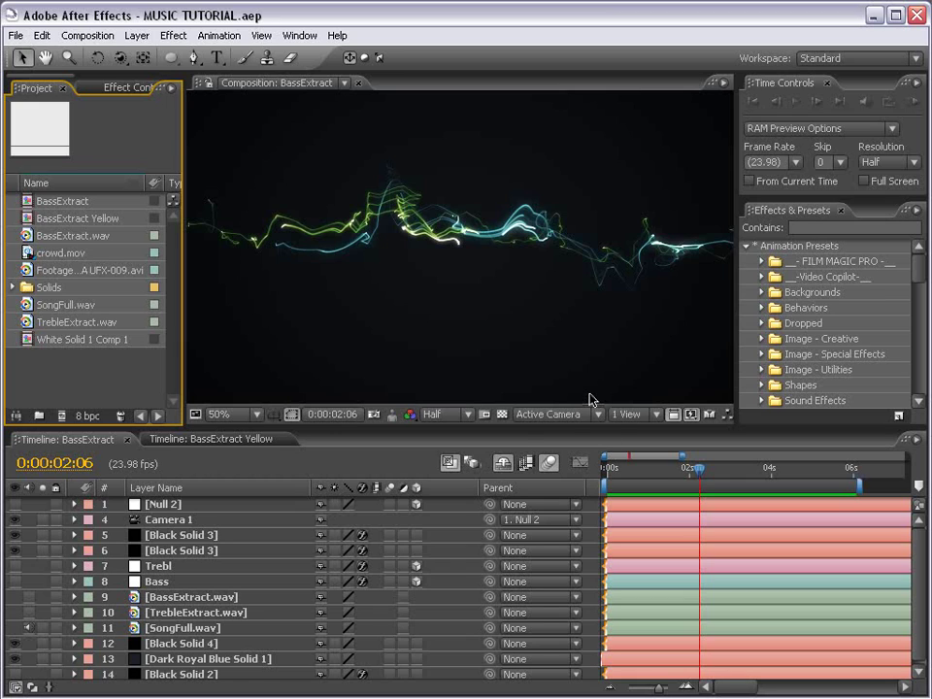
# Preview the finished BassExtract composition from its beginning.
pyautogui.click(602, 469)
pyautogui.press('KP_0')
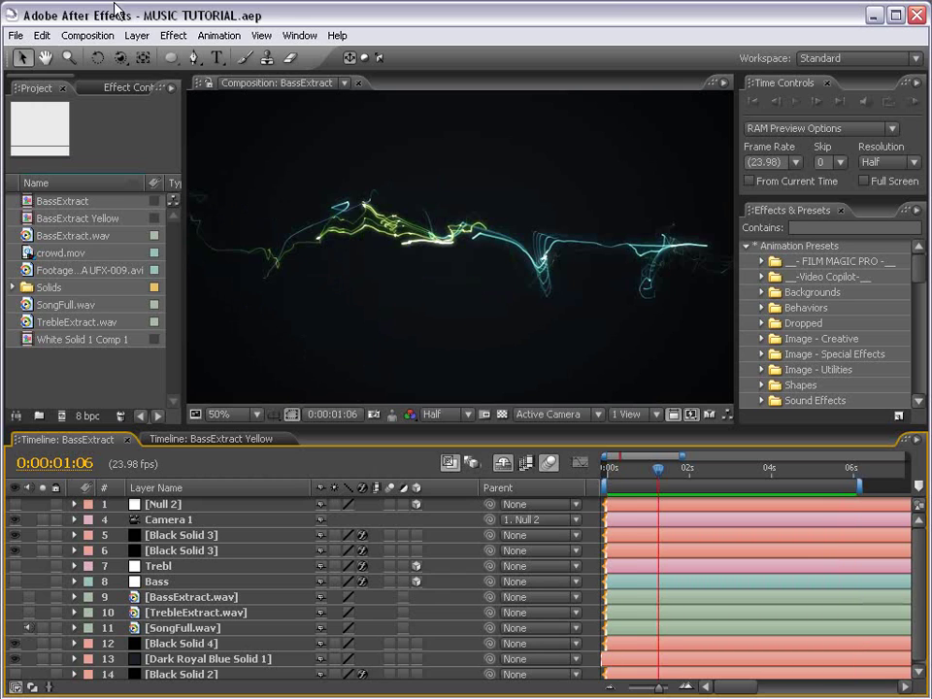
# Restore the user interface brightness to its default in the User Interface Colors preferences.
pyautogui.click(42, 34)
pyautogui.moveTo(73, 398)
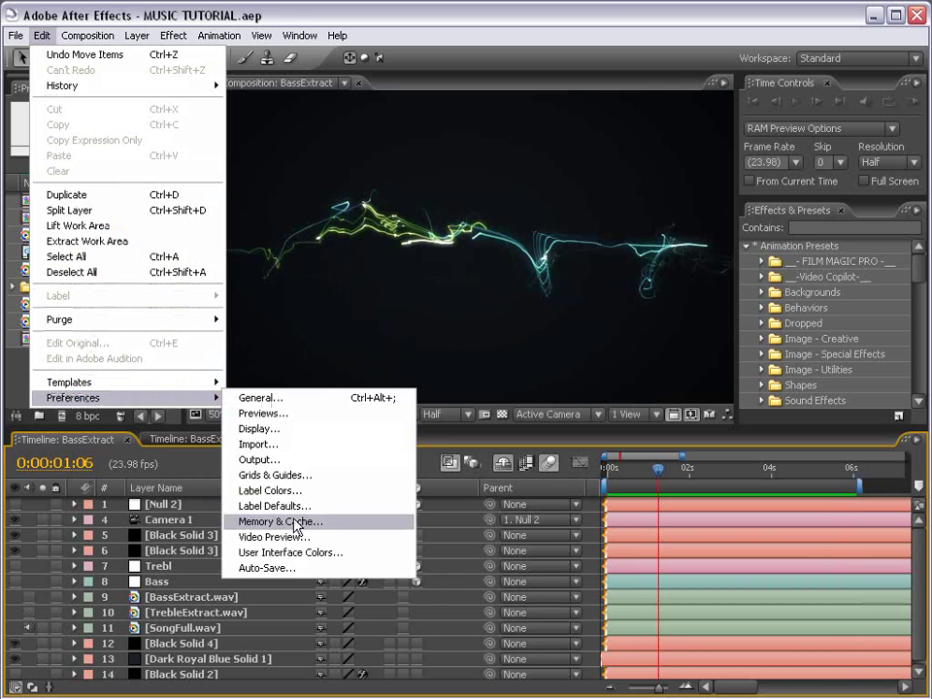
pyautogui.click(291, 553)
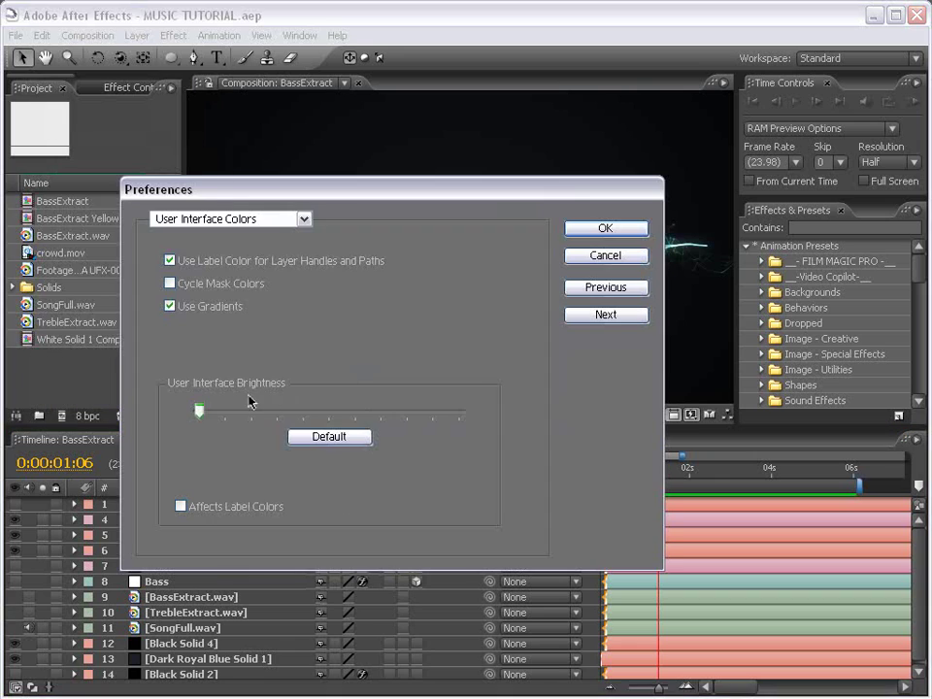
pyautogui.click(329, 437)
pyautogui.click(597, 227)
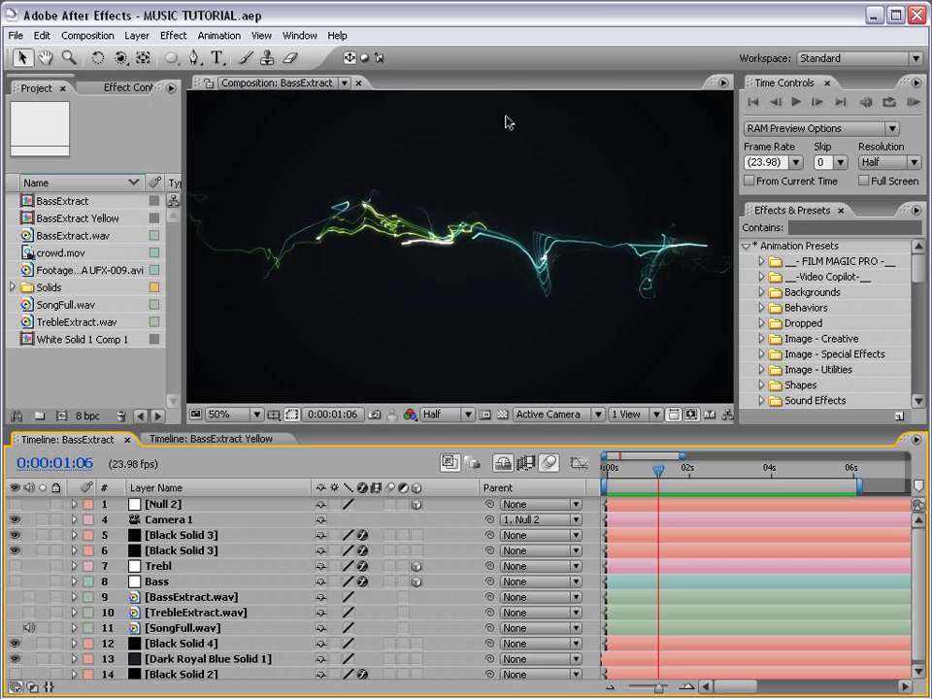
# Create a new 1280 x 720 composition named Comp 1 with a frame rate of 24 fps and a duration of 0:00:10:00.
pyautogui.click(90, 35)
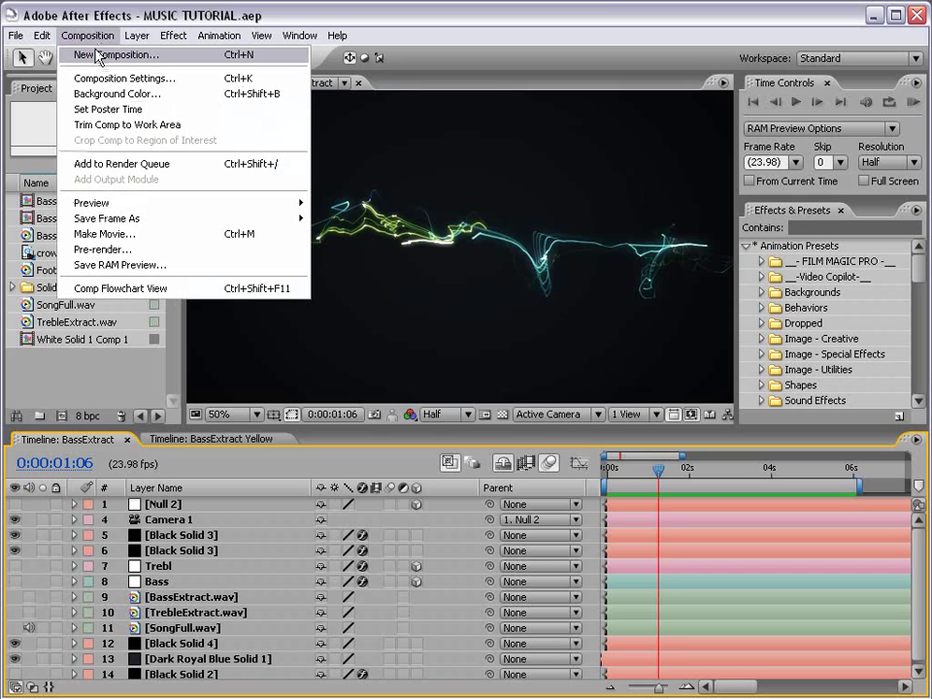
pyautogui.click(97, 55)
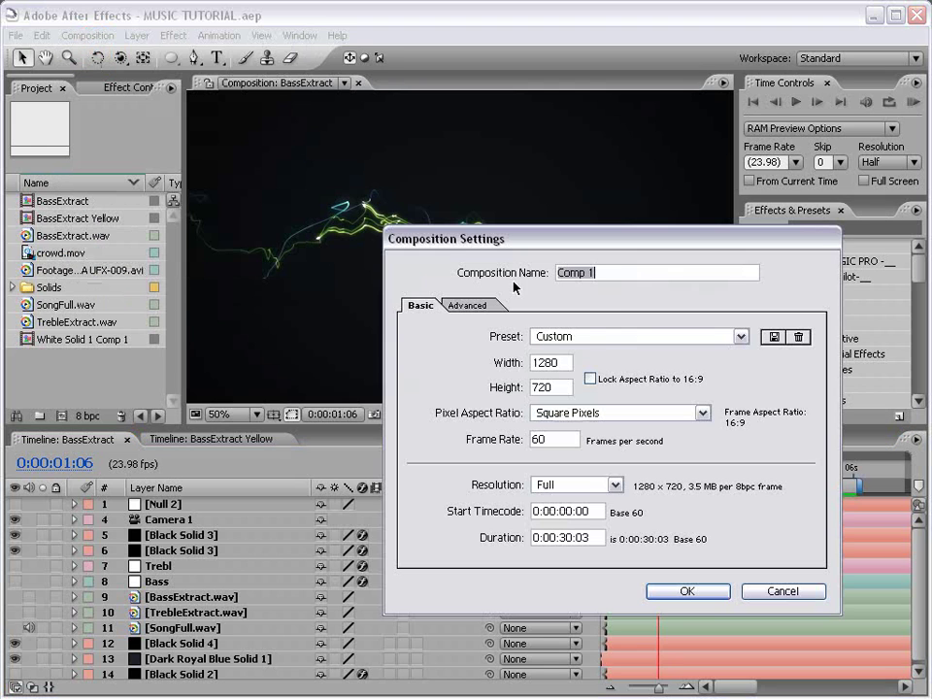
pyautogui.doubleClick(543, 439)
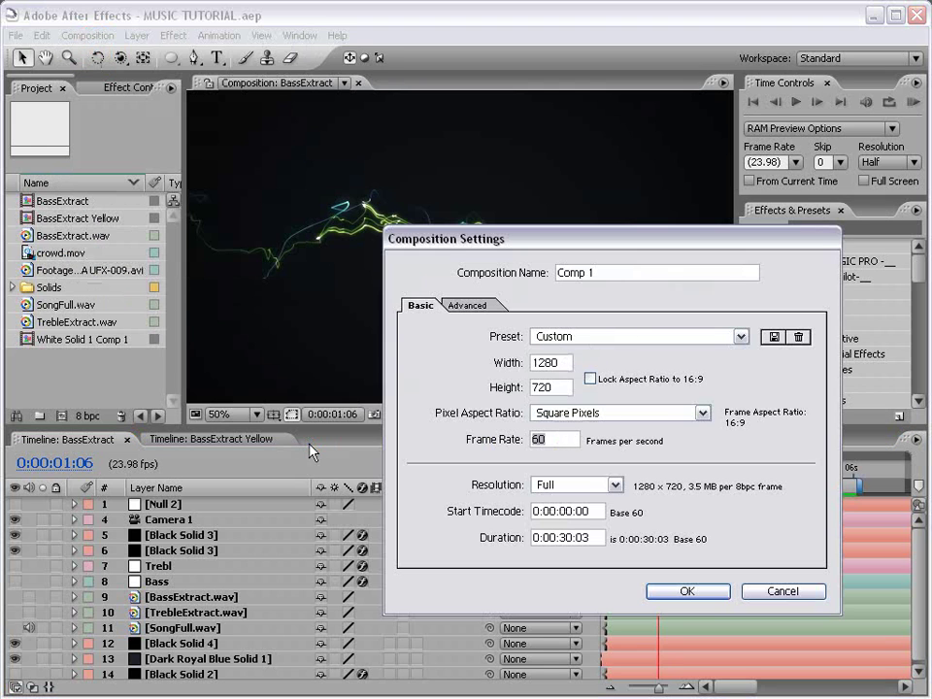
pyautogui.write('24')
pyautogui.doubleClick(573, 539)
pyautogui.write('10')
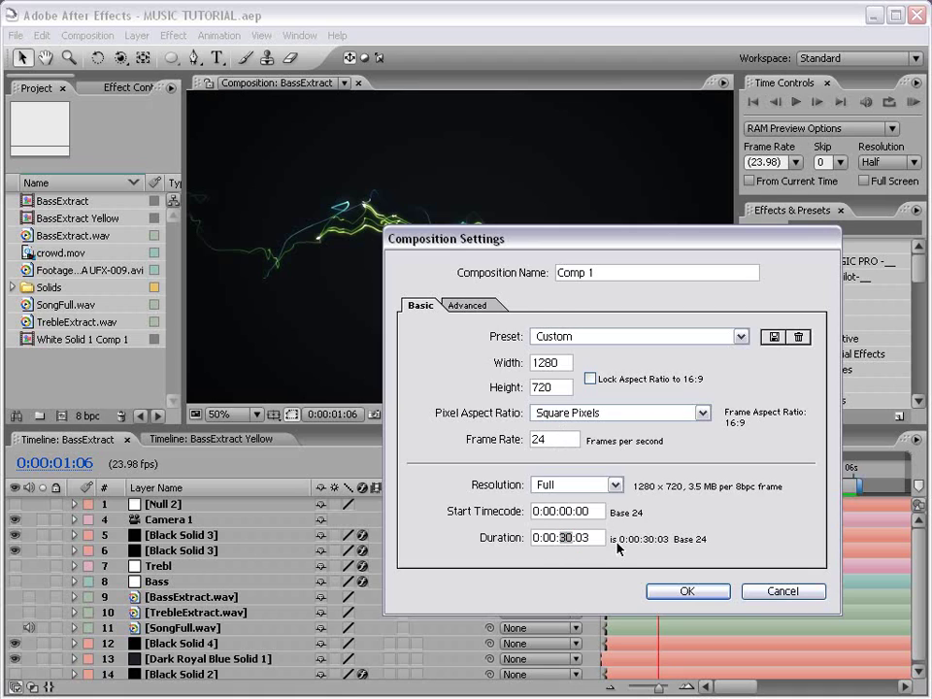
pyautogui.press('BackSpace')
pyautogui.write('0')
pyautogui.moveTo(576, 245); pyautogui.dragTo(514, 216)
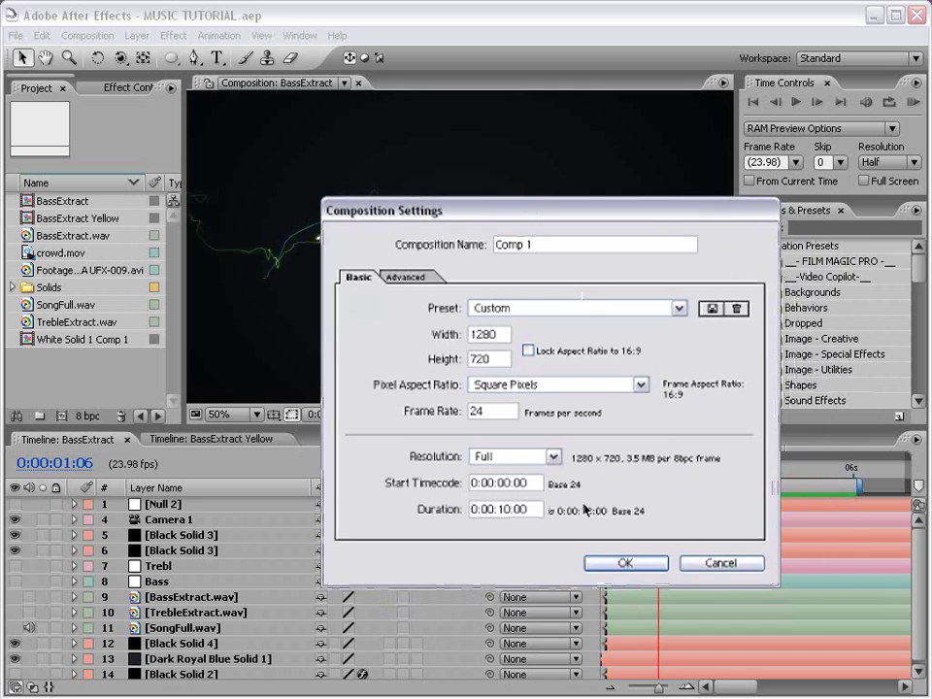
pyautogui.click(627, 567)
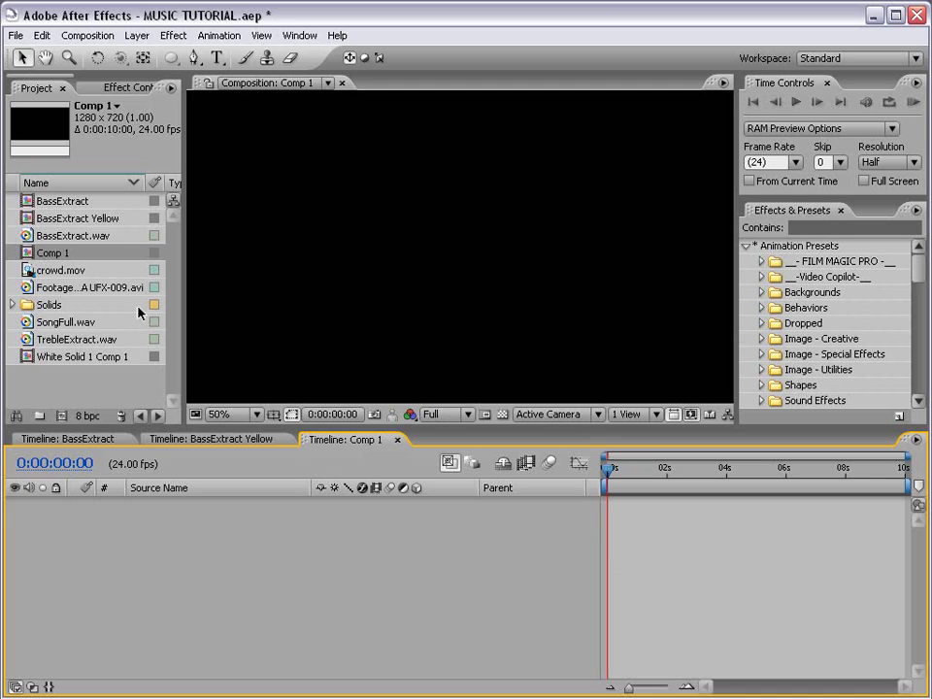
# Widen the project panel and add SongFull.wav to Comp 1 as a layer starting at 0:00:00:00.
pyautogui.moveTo(184, 316); pyautogui.dragTo(254, 316)
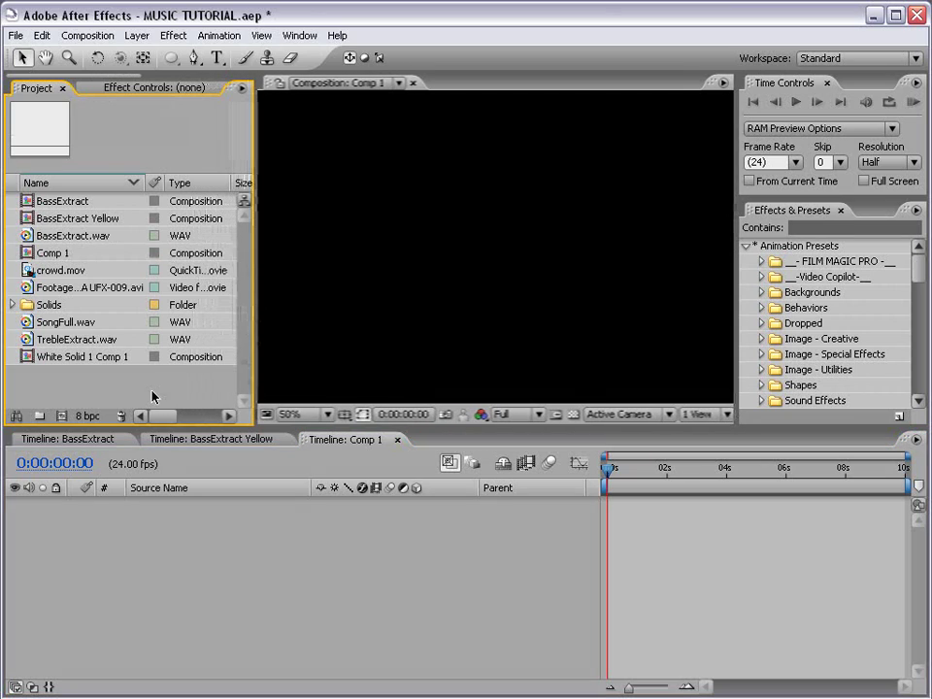
pyautogui.click(47, 325)
pyautogui.moveTo(46, 324); pyautogui.dragTo(606, 517)
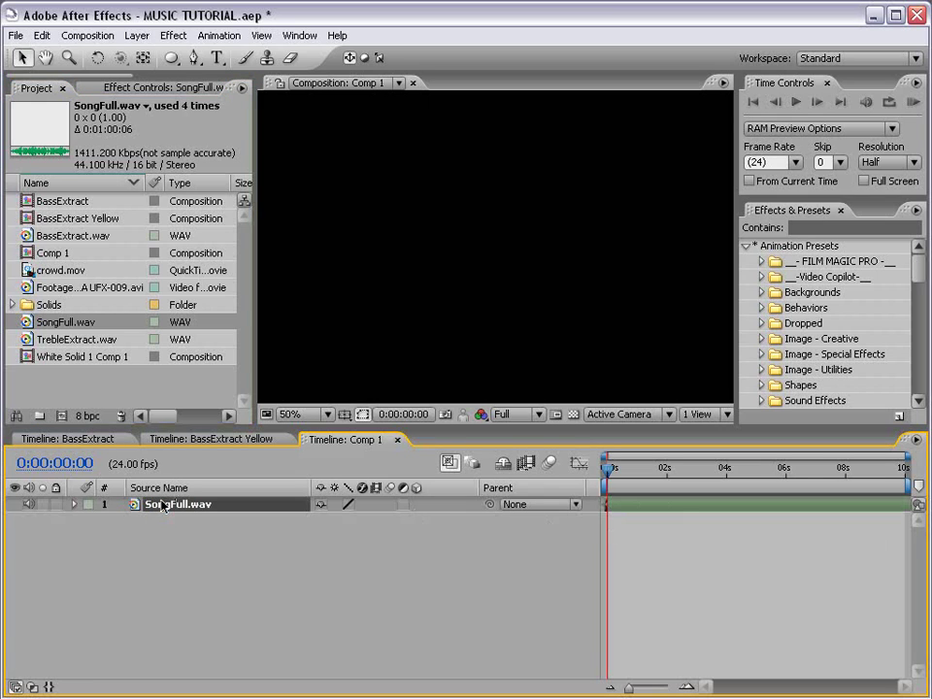
# Reveal the SongFull.wav layer's waveform and preview its audio from the start of the composition.
pyautogui.press('l')
pyautogui.press('l')
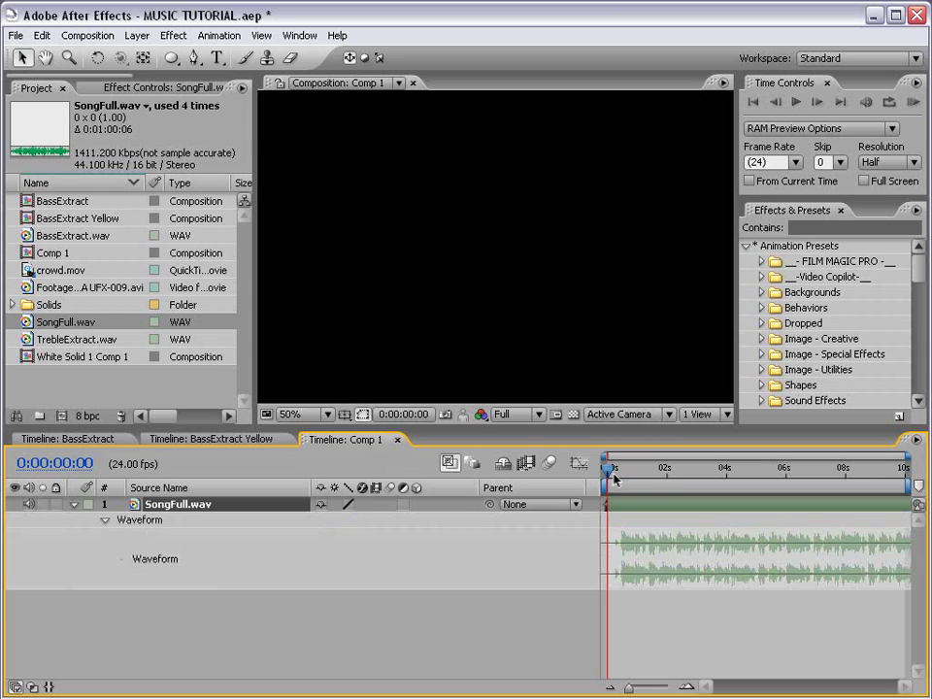
pyautogui.press('KP_Decimal')
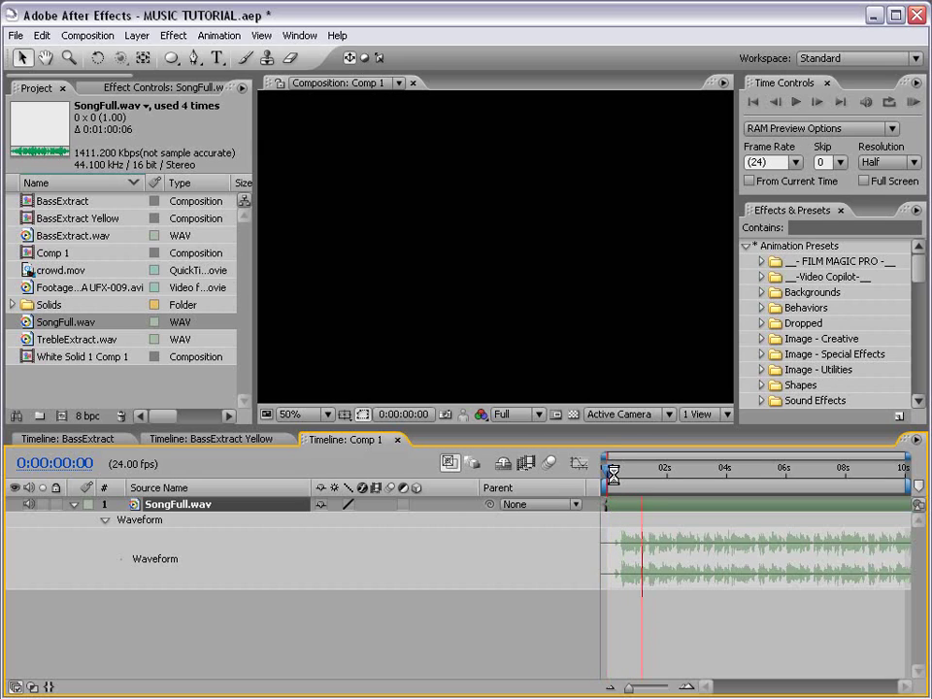
pyautogui.click(613, 476)
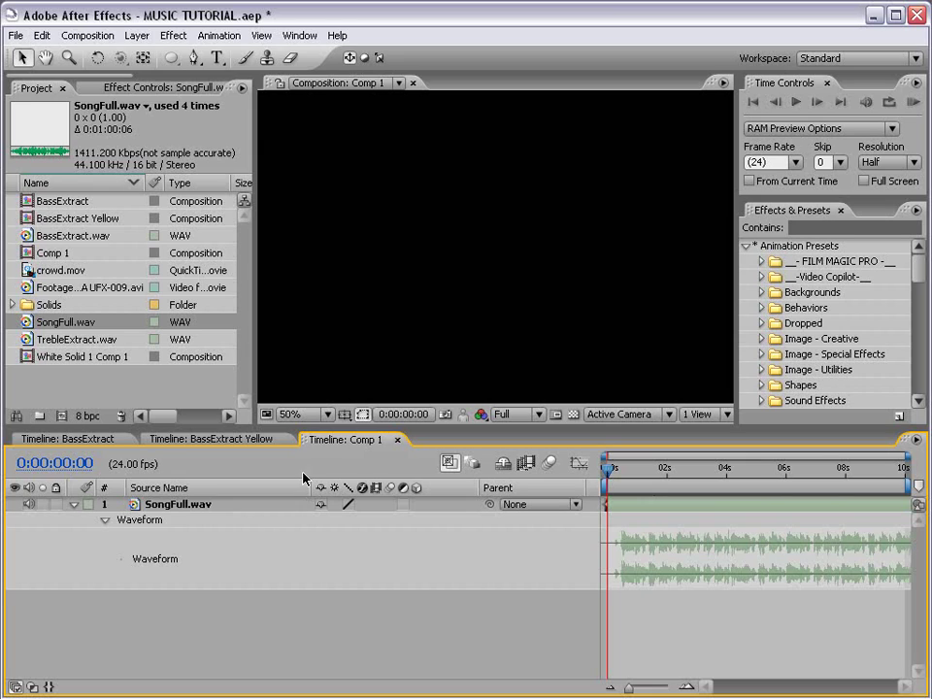
# Narrow the layer name column and convert the SongFull.wav layer's audio to keyframes.
pyautogui.moveTo(313, 501); pyautogui.dragTo(225, 501)
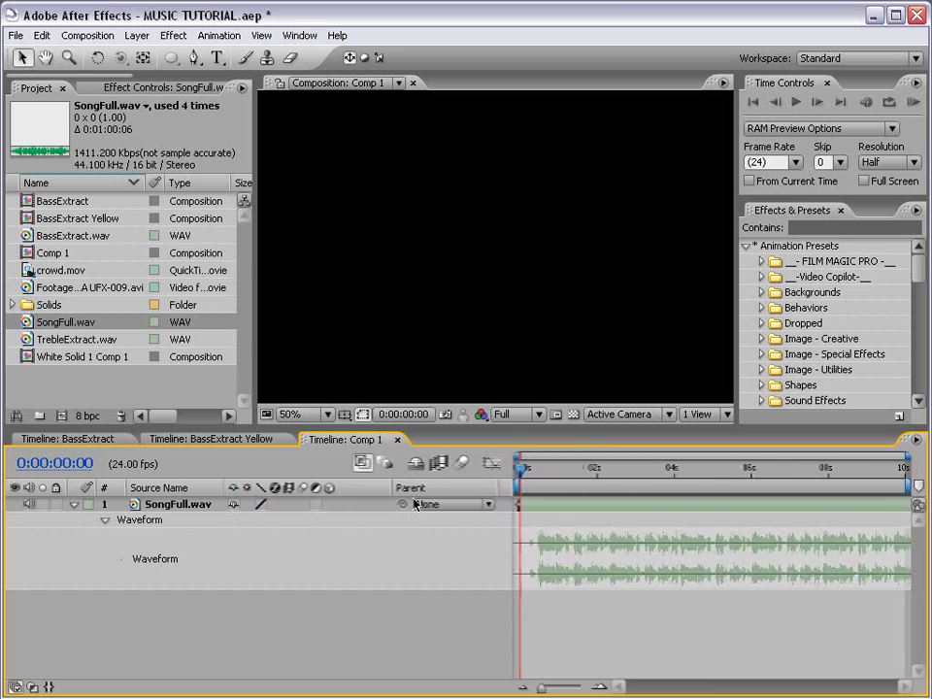
pyautogui.rightClick(525, 507)
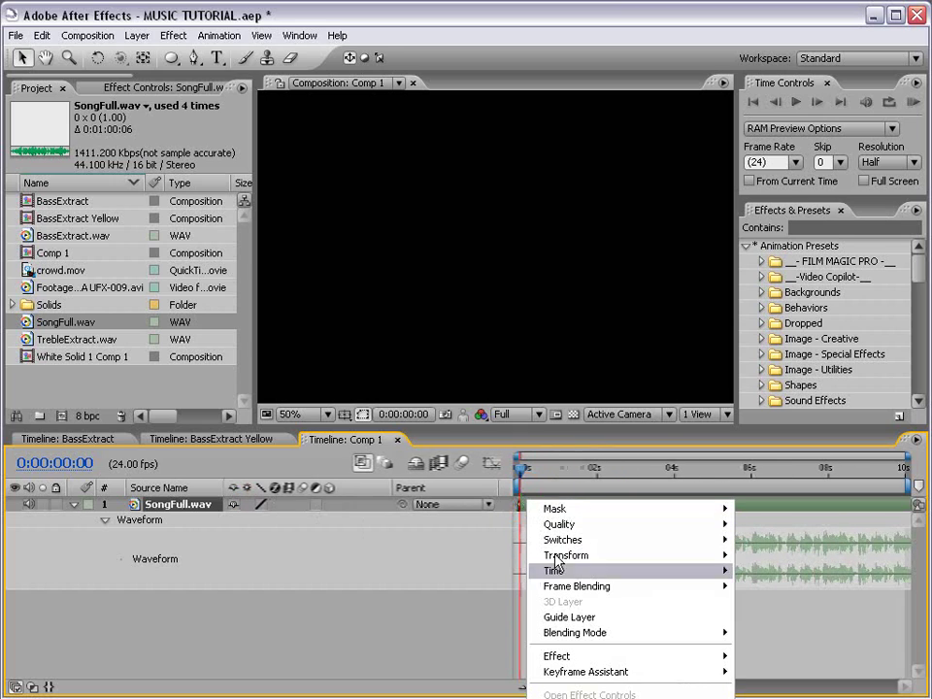
pyautogui.moveTo(559, 680)
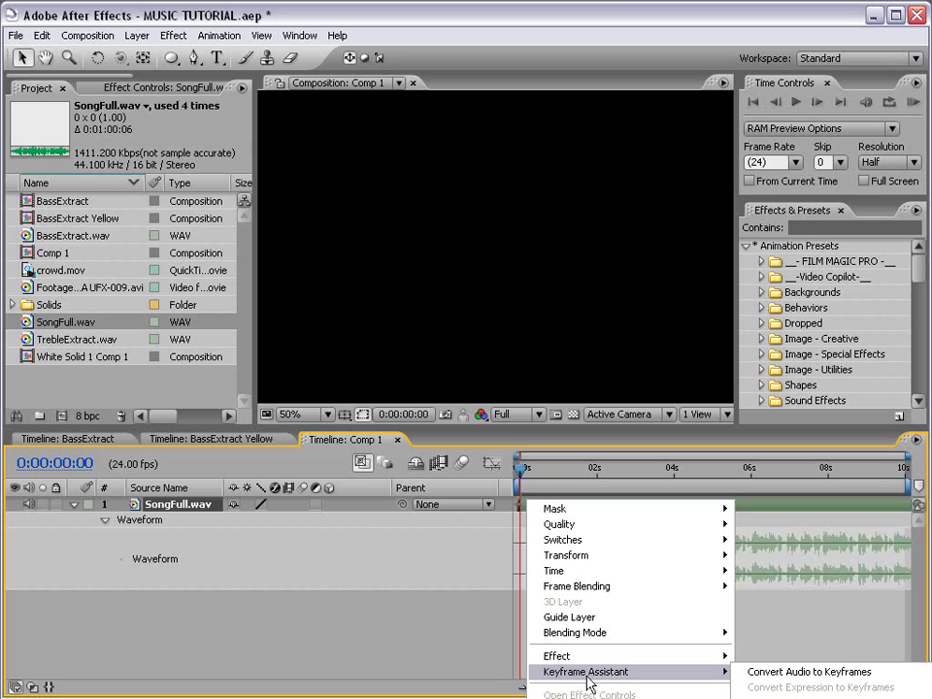
pyautogui.click(793, 672)
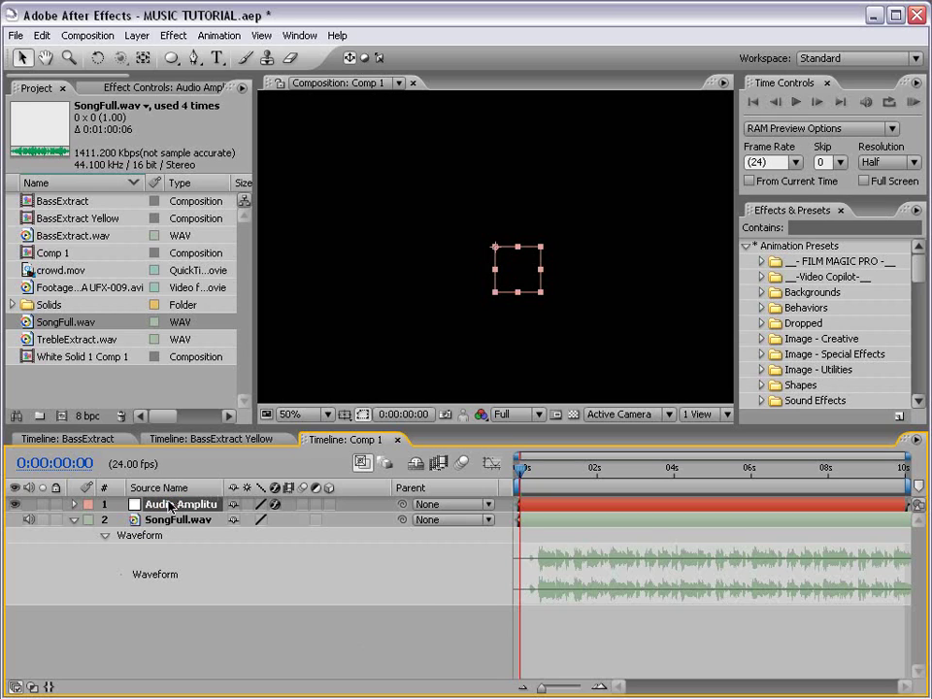
# Expand the Audio Amplitude layer's Both Channels slider and scrub to 0:00:01:07 to examine its keyframed values.
pyautogui.click(132, 87)
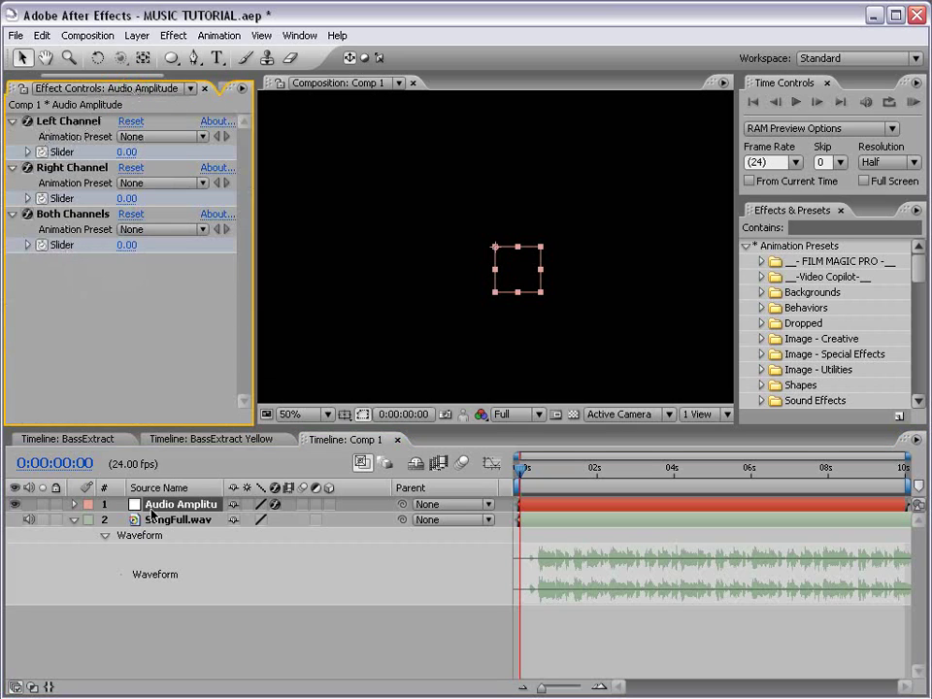
pyautogui.click(74, 505)
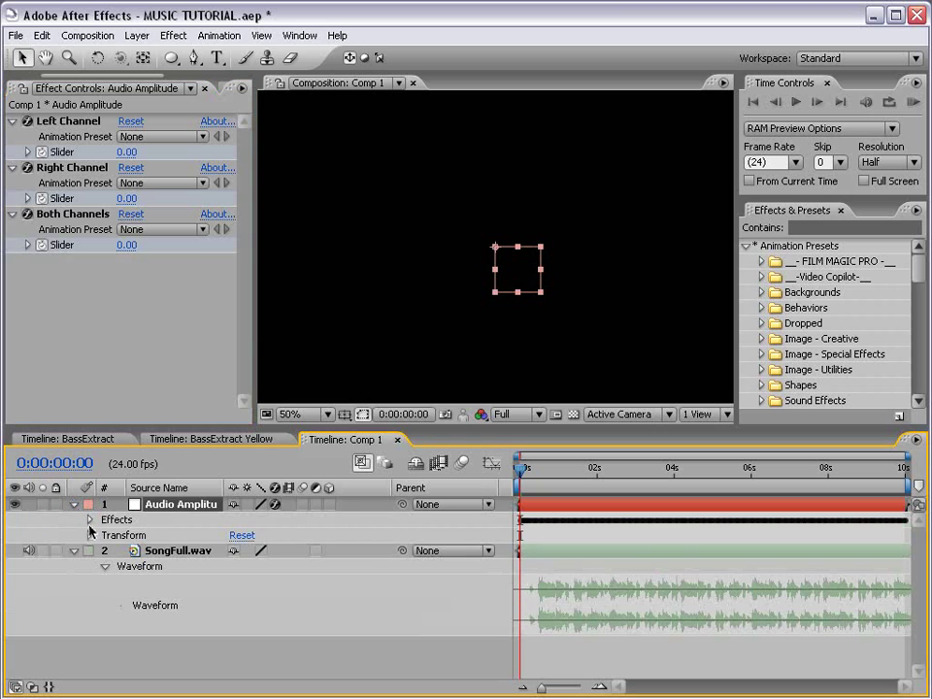
pyautogui.click(89, 520)
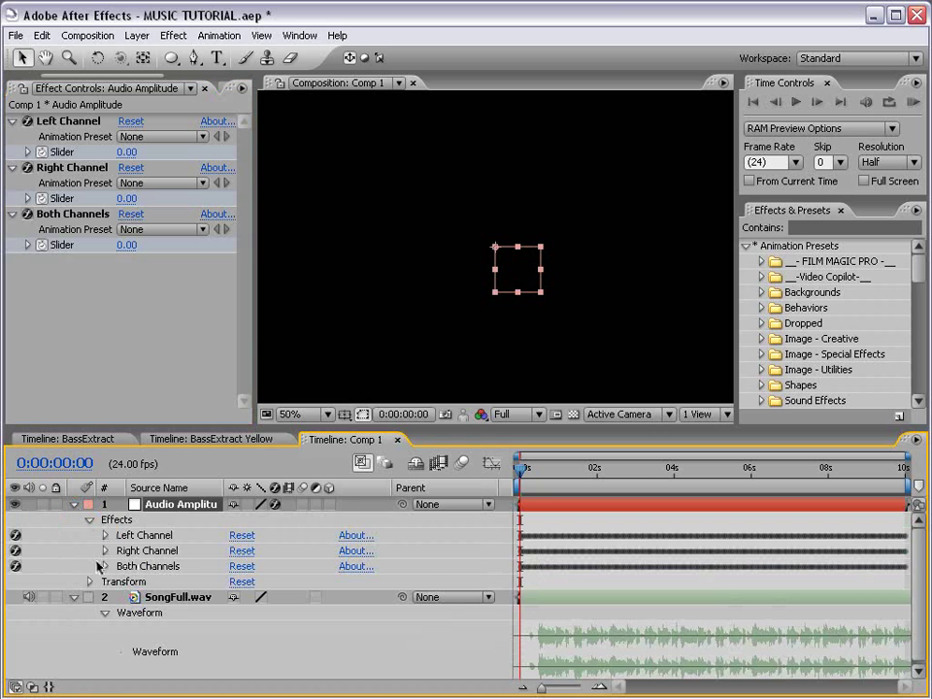
pyautogui.click(104, 566)
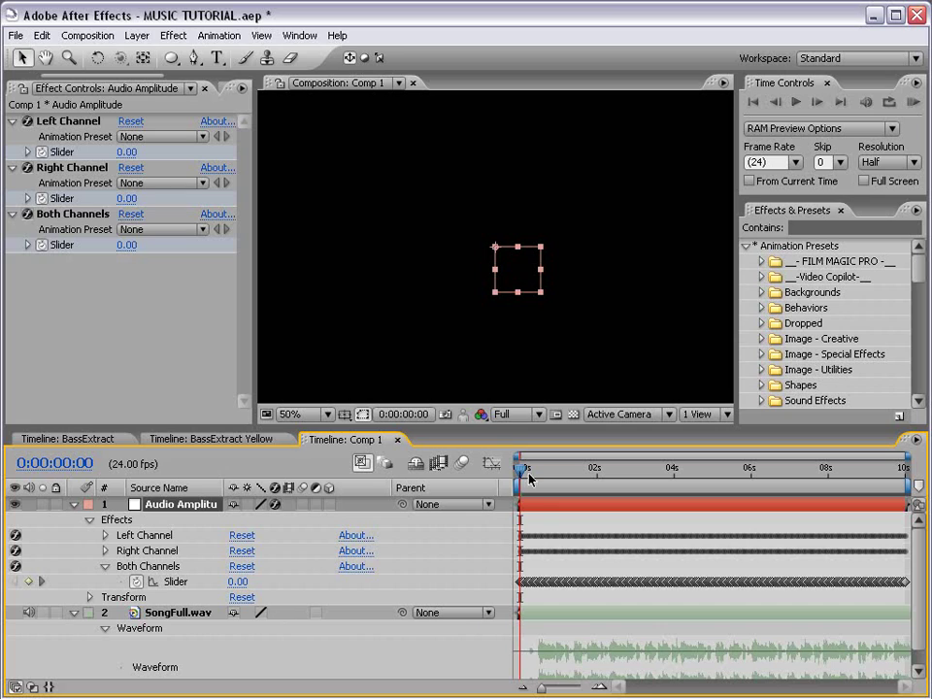
pyautogui.moveTo(525, 470); pyautogui.dragTo(570, 471)
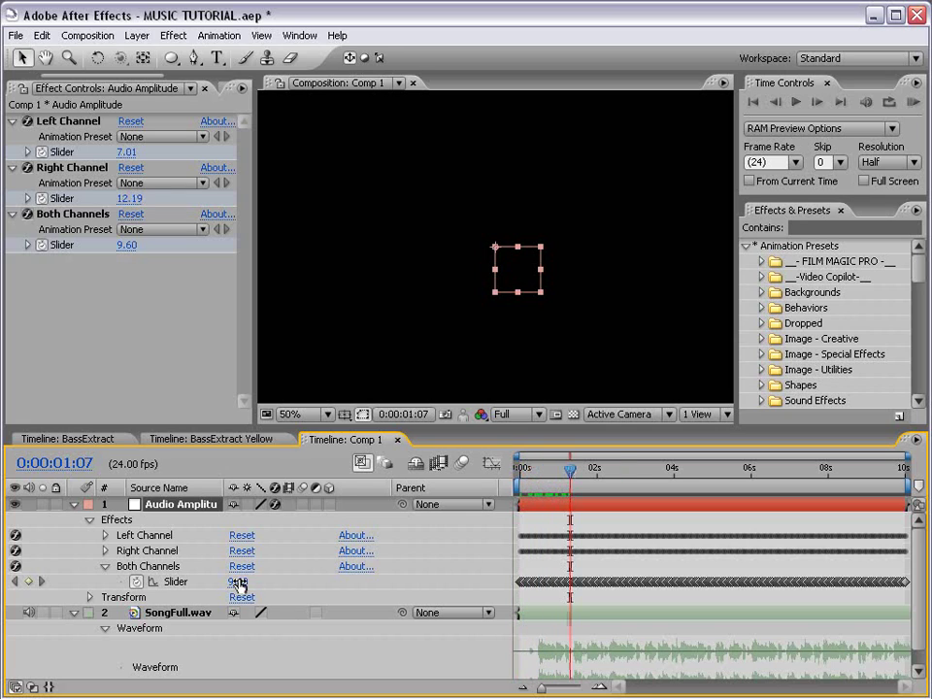
# Examine the curve of the Both Channels slider in the Graph Editor across the whole composition.
pyautogui.click(184, 585)
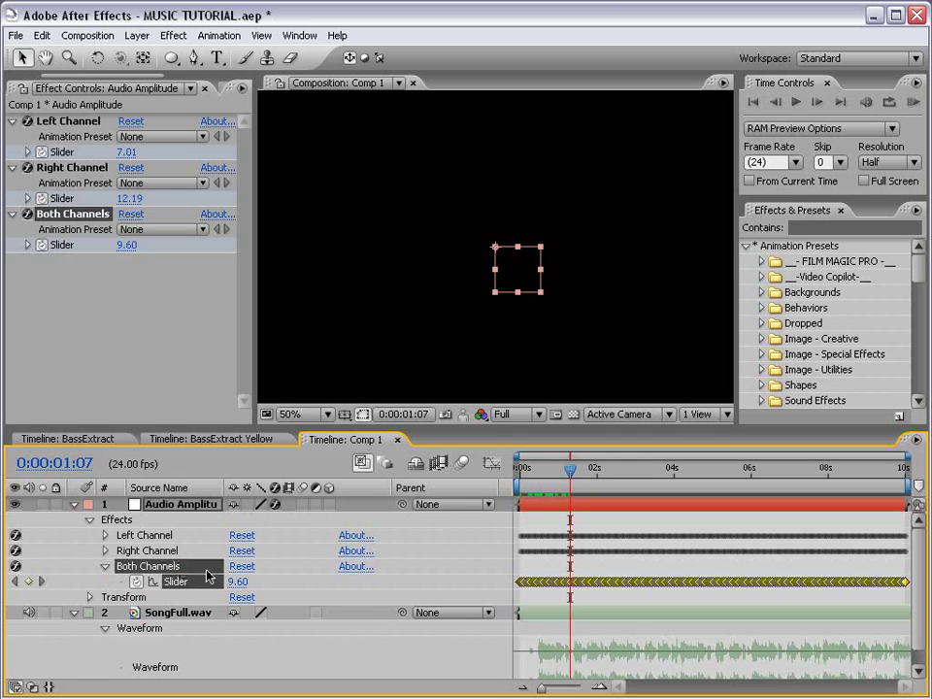
pyautogui.click(491, 463)
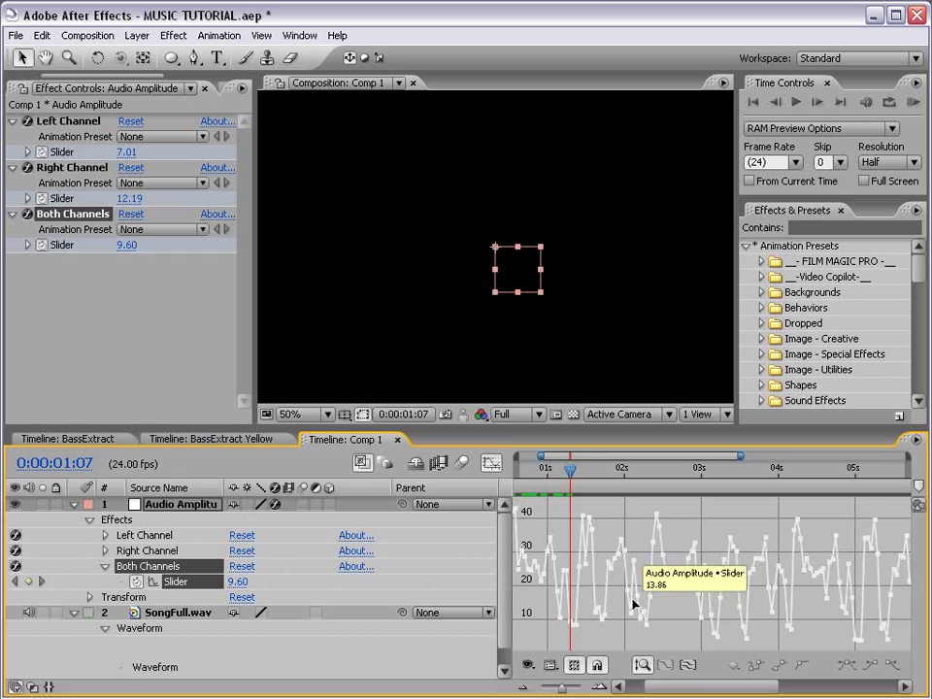
pyautogui.scroll(2, 656, 573)
pyautogui.press('KP_0')
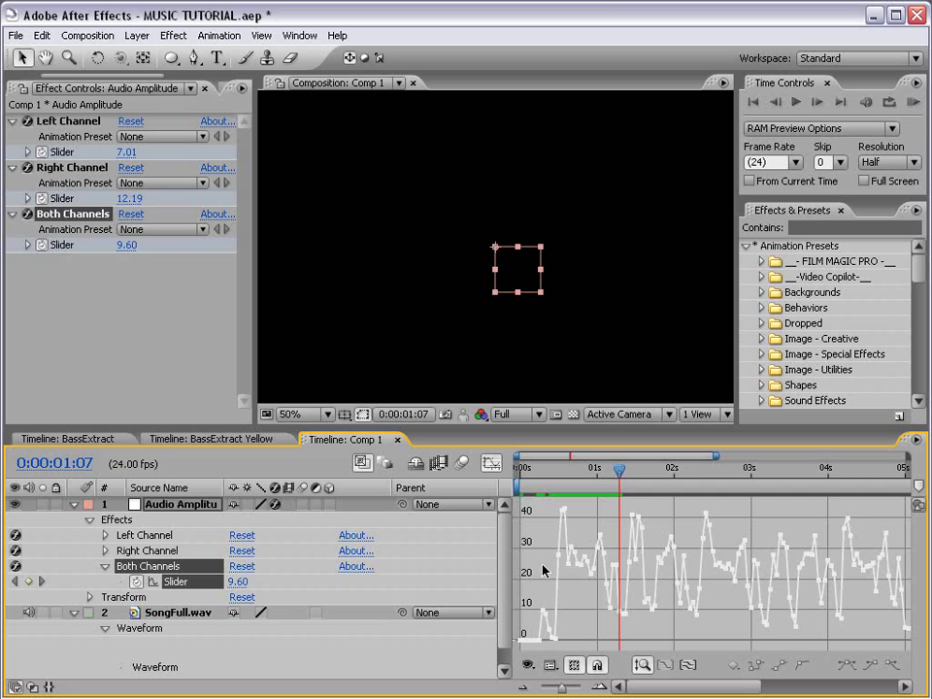
pyautogui.press('-')
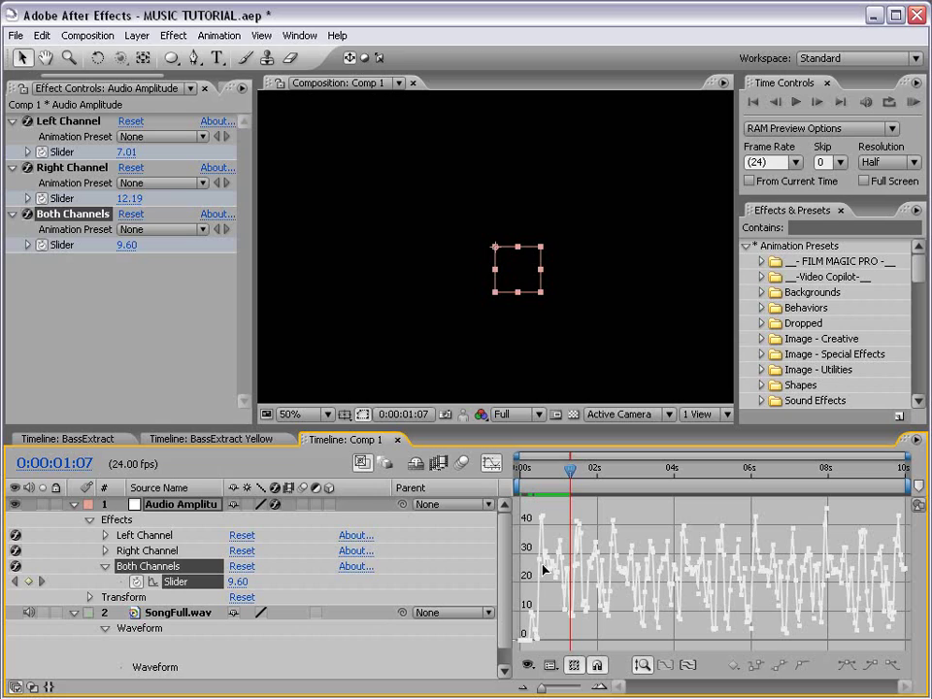
# Delete the Audio Amplitude layer and leave the Graph Editor.
pyautogui.click(69, 506)
pyautogui.click(188, 504)
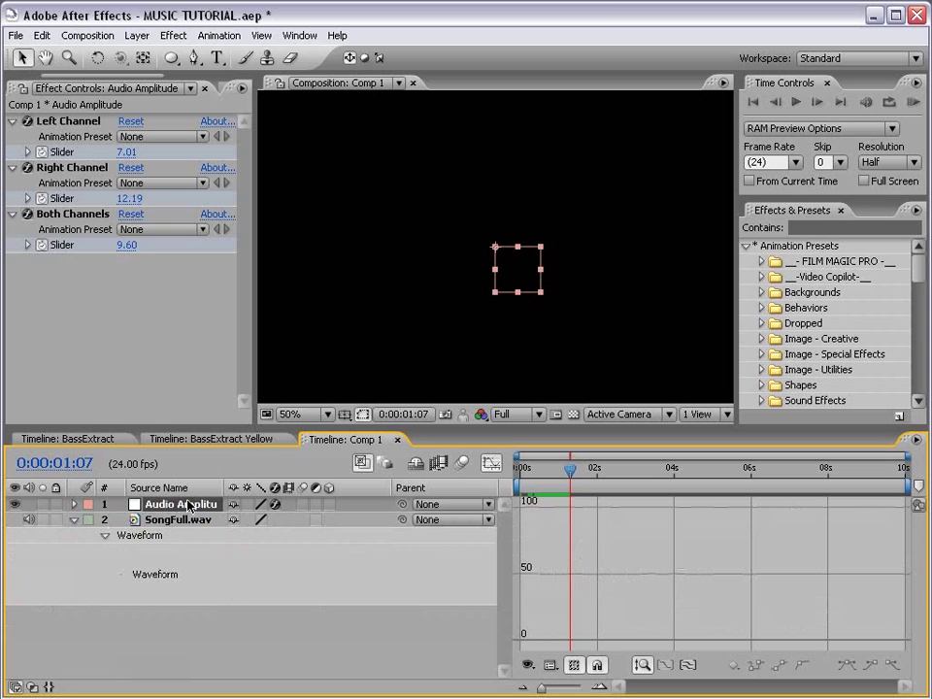
pyautogui.press('Delete')
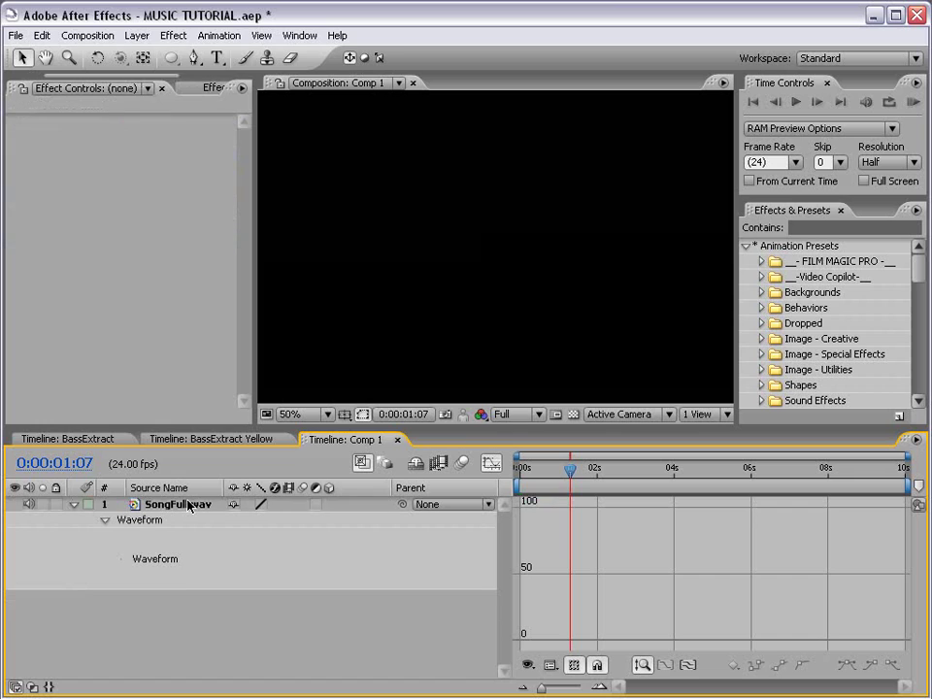
pyautogui.click(490, 464)
# Apply the Bass & Treble audio effect to the SongFull.wav layer.
pyautogui.click(190, 506)
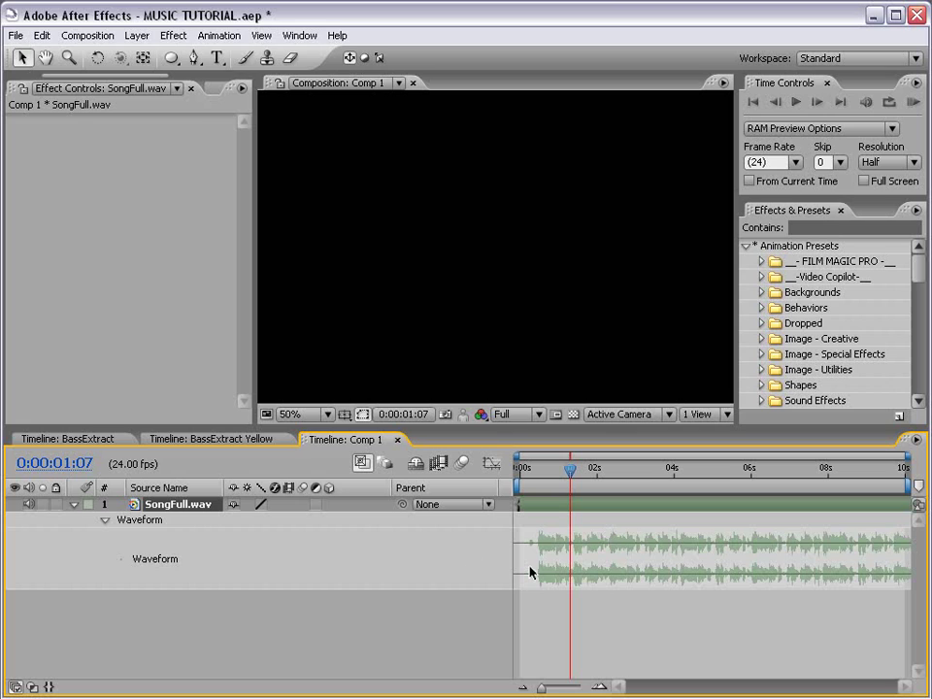
pyautogui.click(172, 35)
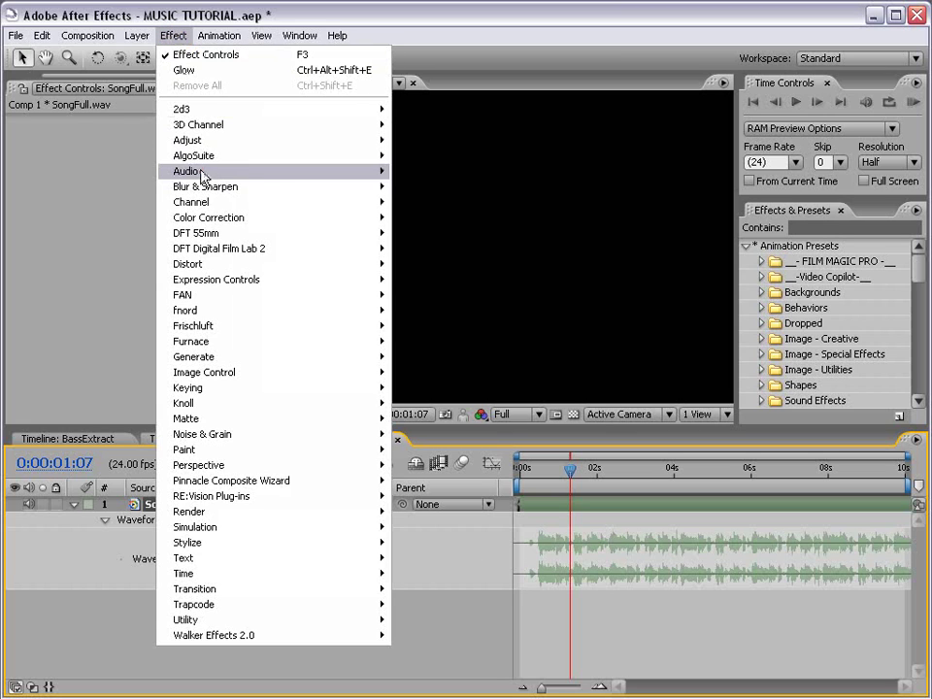
pyautogui.moveTo(203, 175)
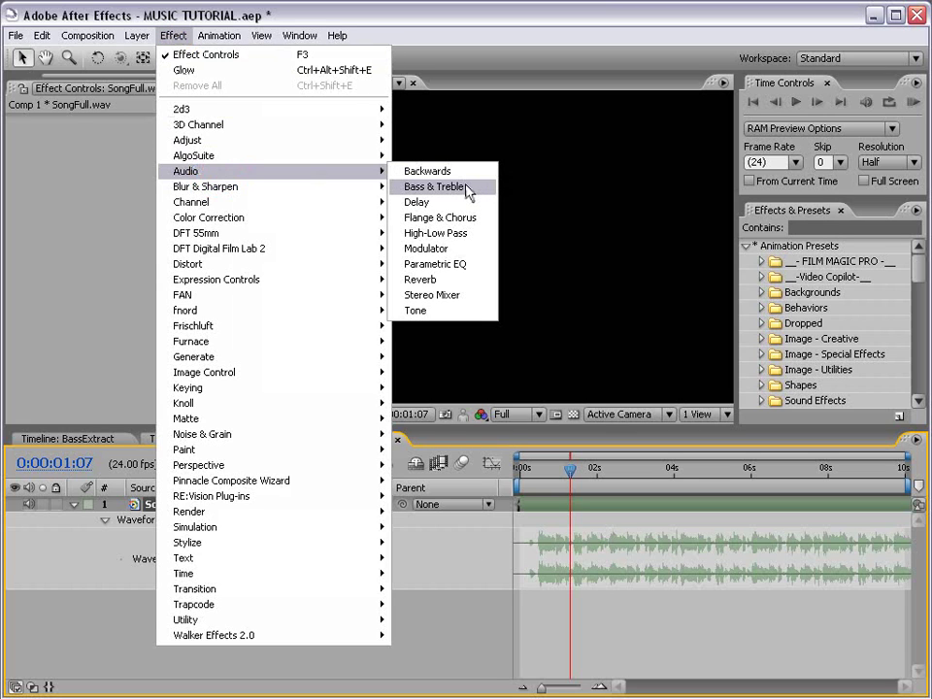
pyautogui.click(468, 189)
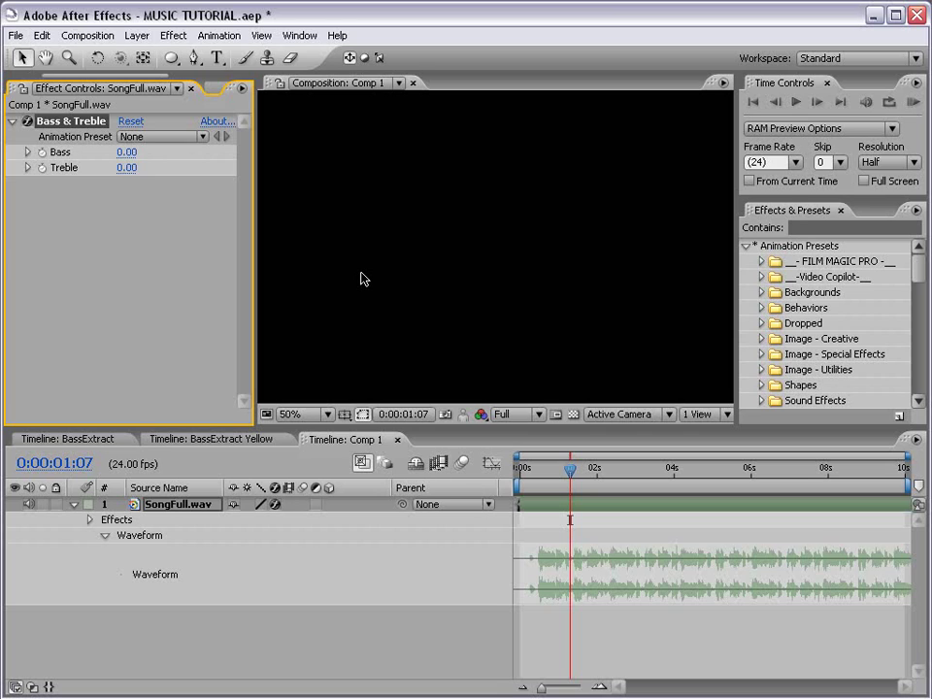
# Set the Bass & Treble effect on SongFull.wav to Treble -100 and Bass 50.
pyautogui.click(125, 169)
pyautogui.write('0-100')
pyautogui.press('Return')
pyautogui.click(128, 152)
pyautogui.write('50')
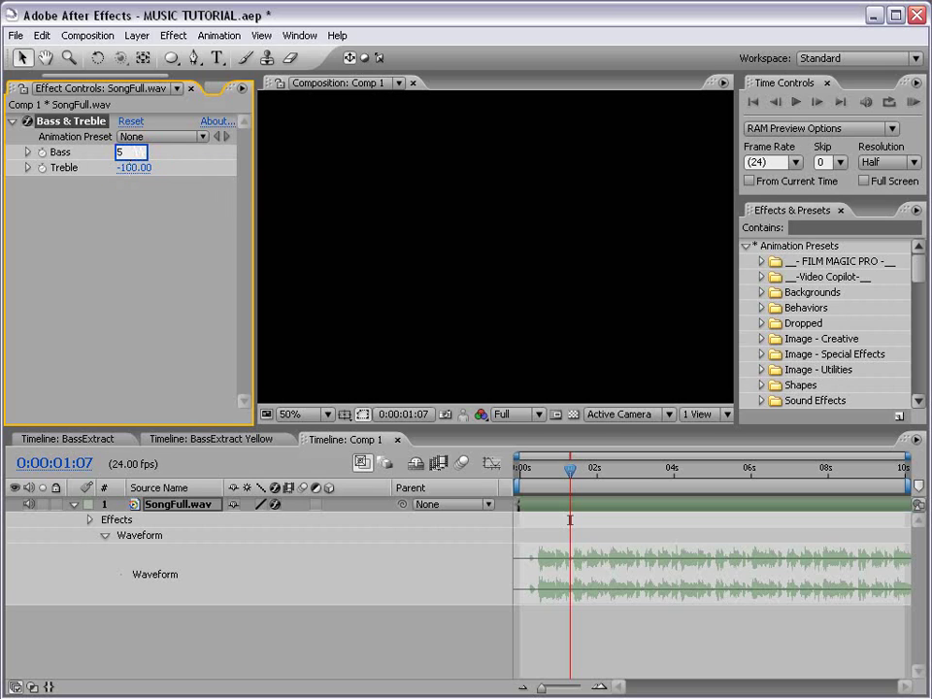
pyautogui.press('Return')
# Convert the bass-only audio of the SongFull.wav layer to keyframes.
pyautogui.click(191, 505)
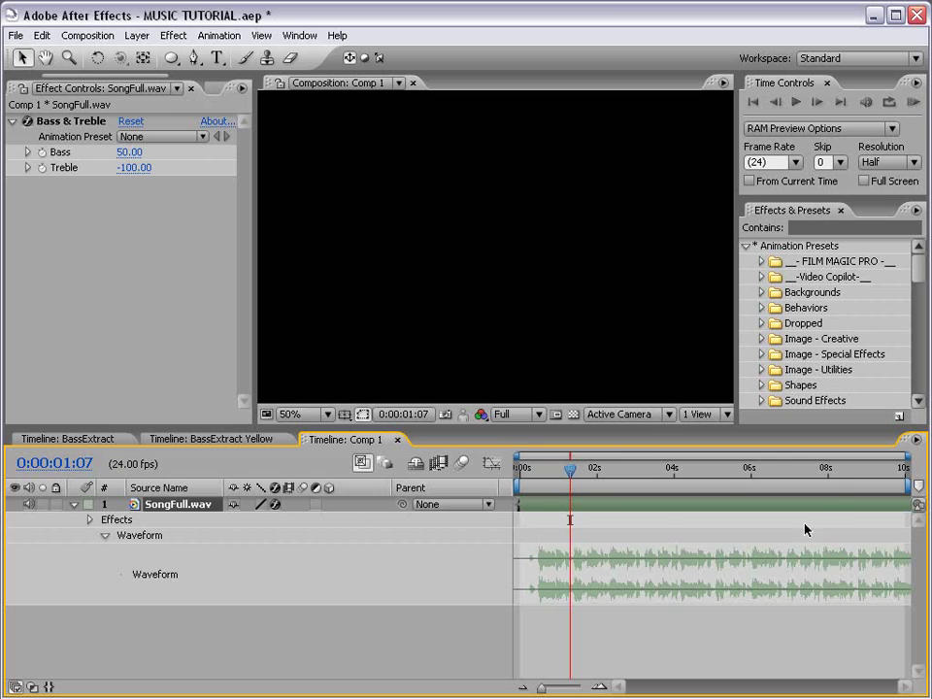
pyautogui.click(29, 504)
pyautogui.click(29, 504)
pyautogui.rightClick(160, 504)
pyautogui.moveTo(213, 676)
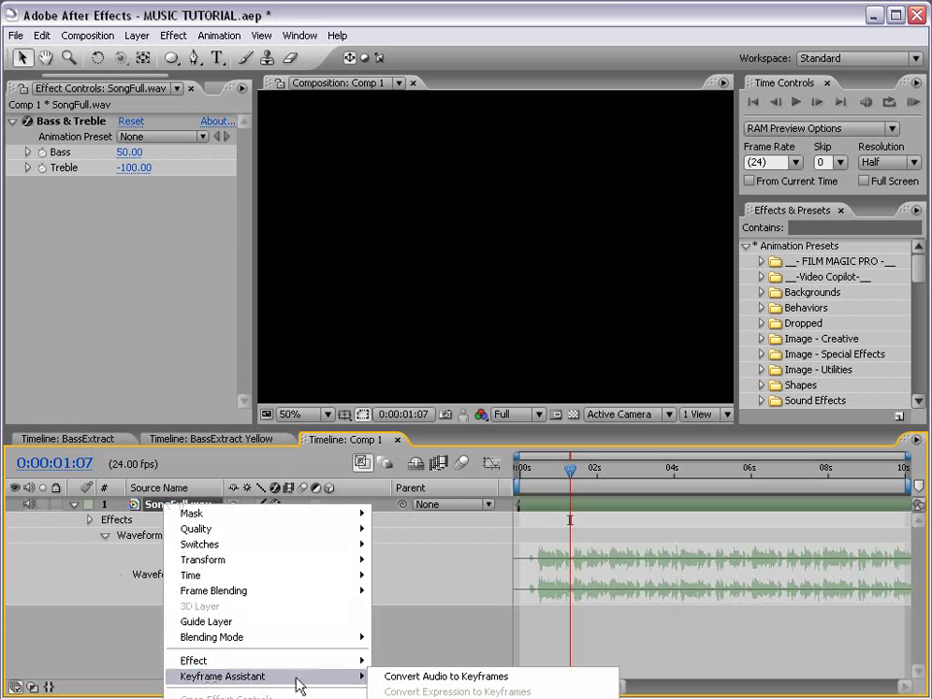
pyautogui.click(450, 677)
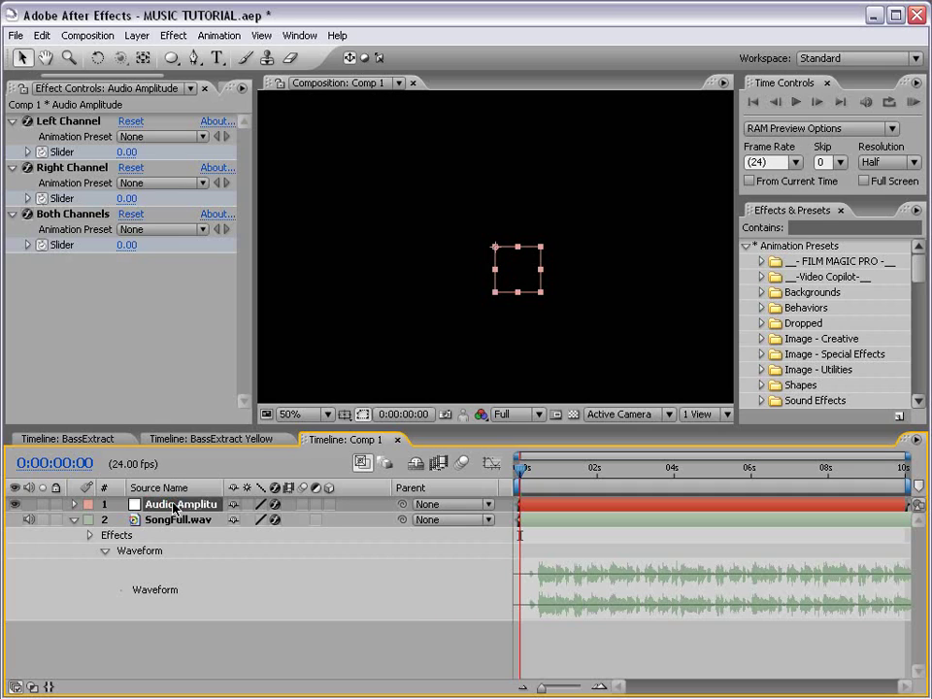
# Rename the new Audio Amplitude layer as Bass.
pyautogui.press('Return')
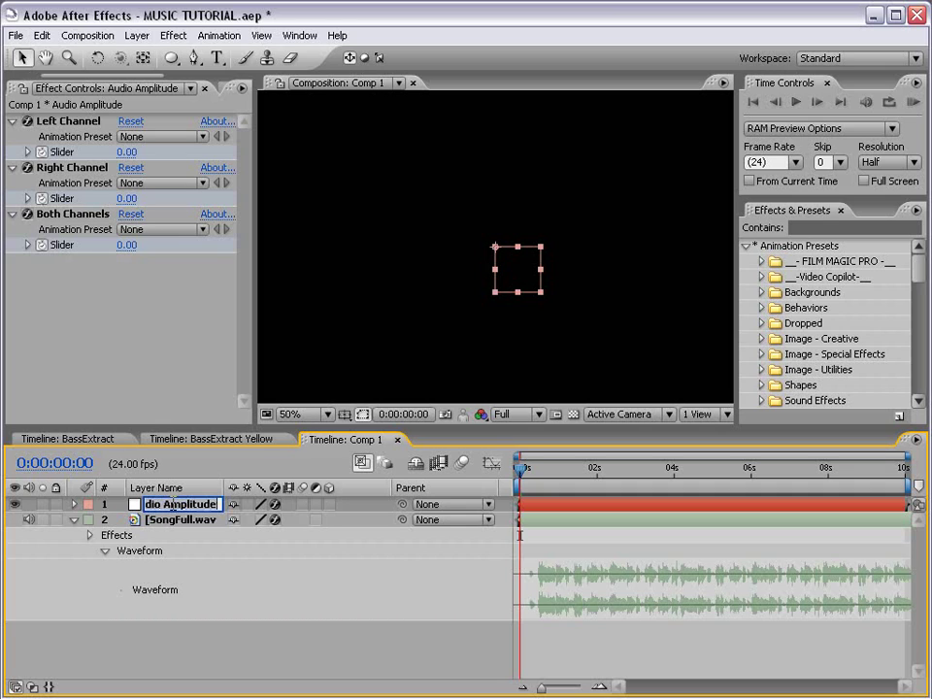
pyautogui.write('B')
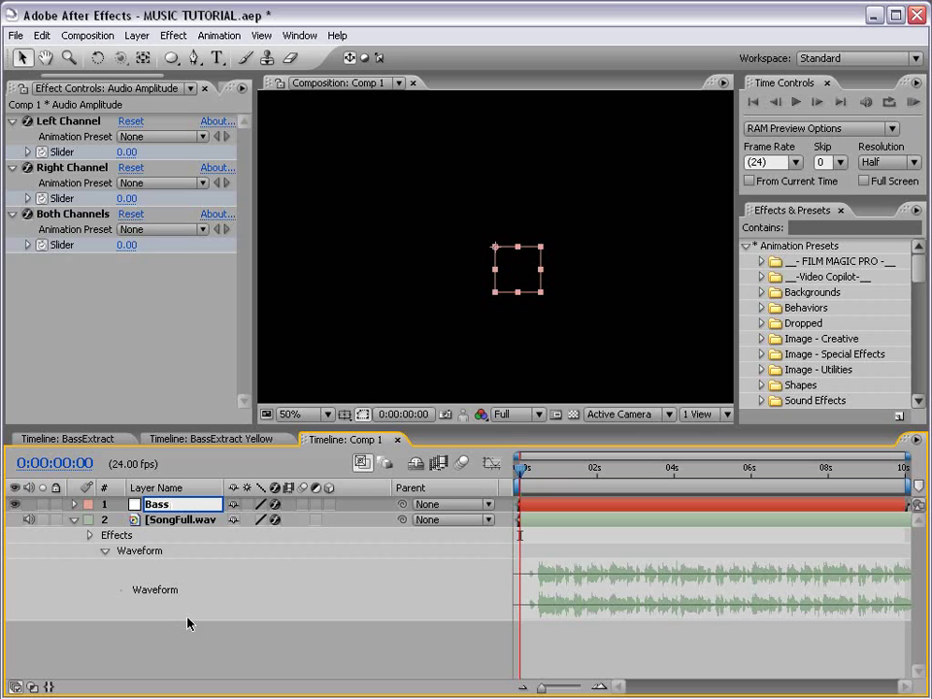
pyautogui.write('ass')
pyautogui.press('Return')
# Reverse the Bass & Treble settings on SongFull.wav to Treble 50 and Bass -100.
pyautogui.click(193, 521)
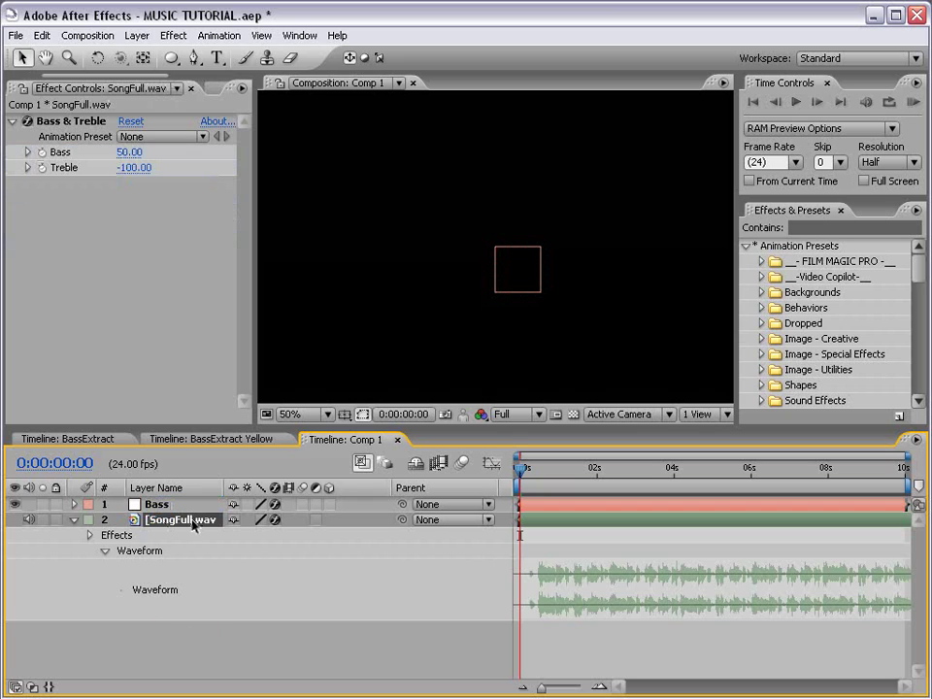
pyautogui.click(136, 168)
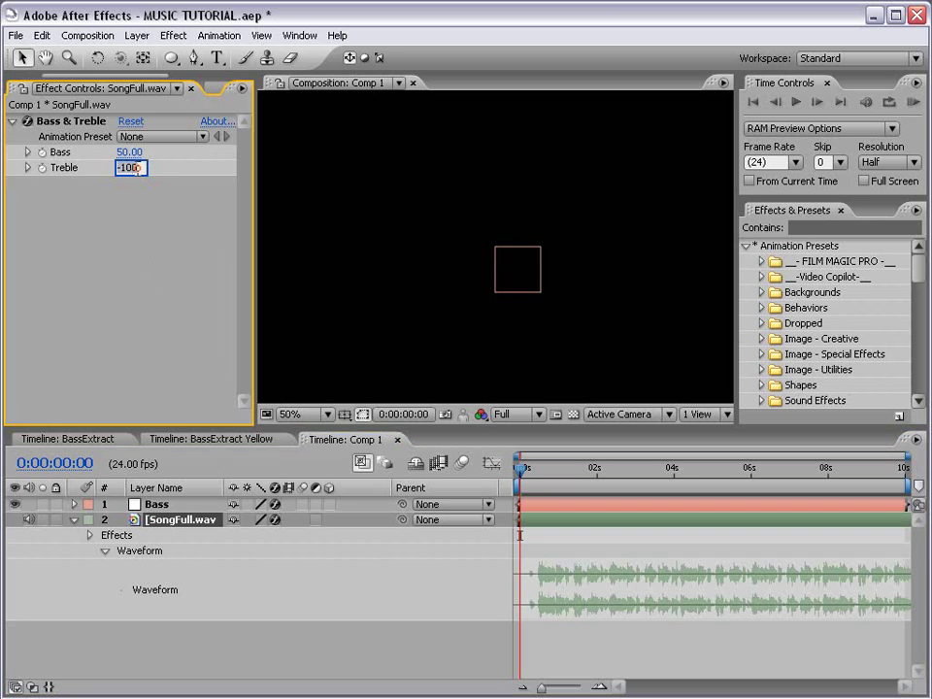
pyautogui.write('50')
pyautogui.press('Return')
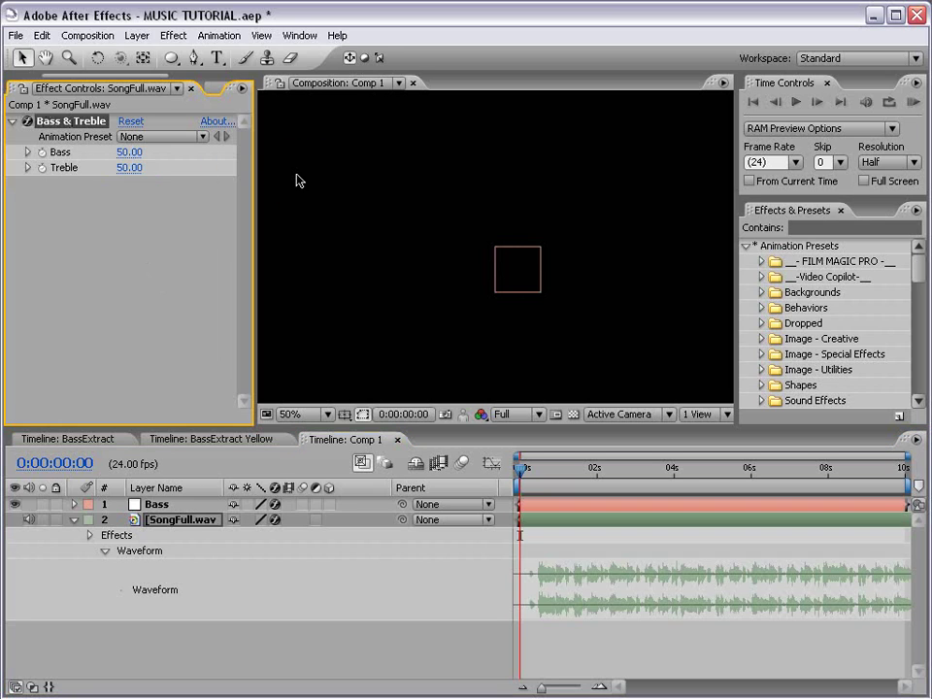
pyautogui.click(130, 152)
pyautogui.write('-100')
pyautogui.press('Return')
# Convert the treble-only audio of SongFull.wav to keyframes and rename the resulting Audio Amplitude layer as Treble.
pyautogui.rightClick(158, 522)
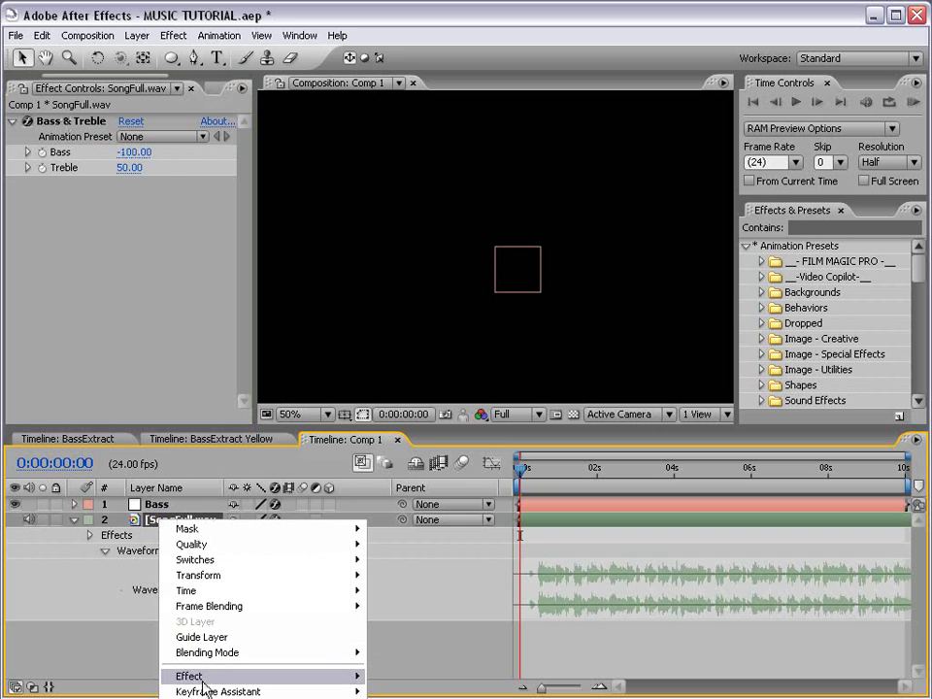
pyautogui.moveTo(195, 692)
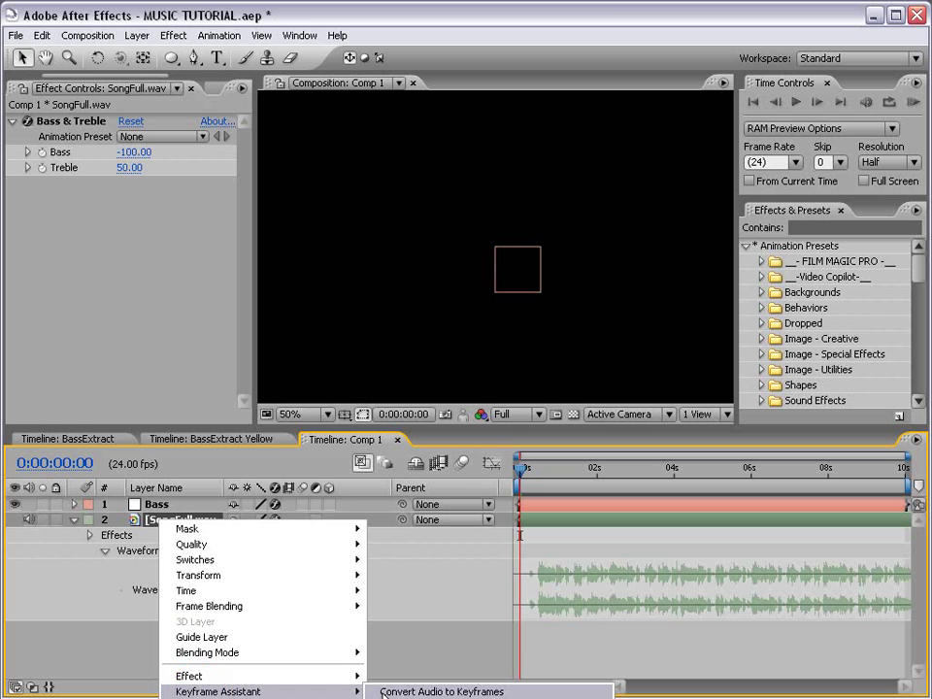
pyautogui.click(456, 691)
pyautogui.click(181, 509)
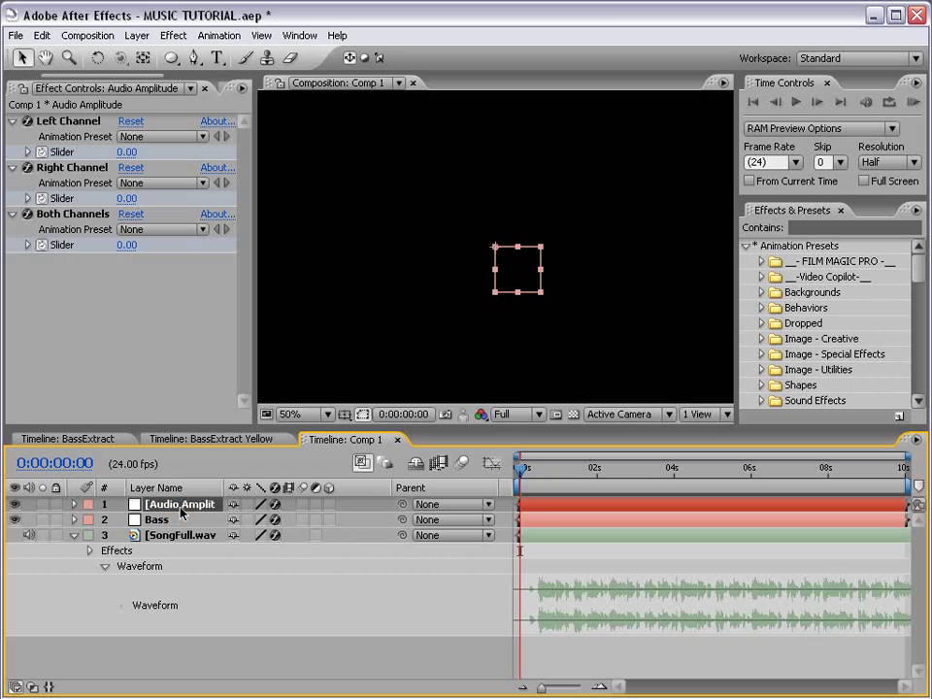
pyautogui.press('Return')
pyautogui.write('Treble')
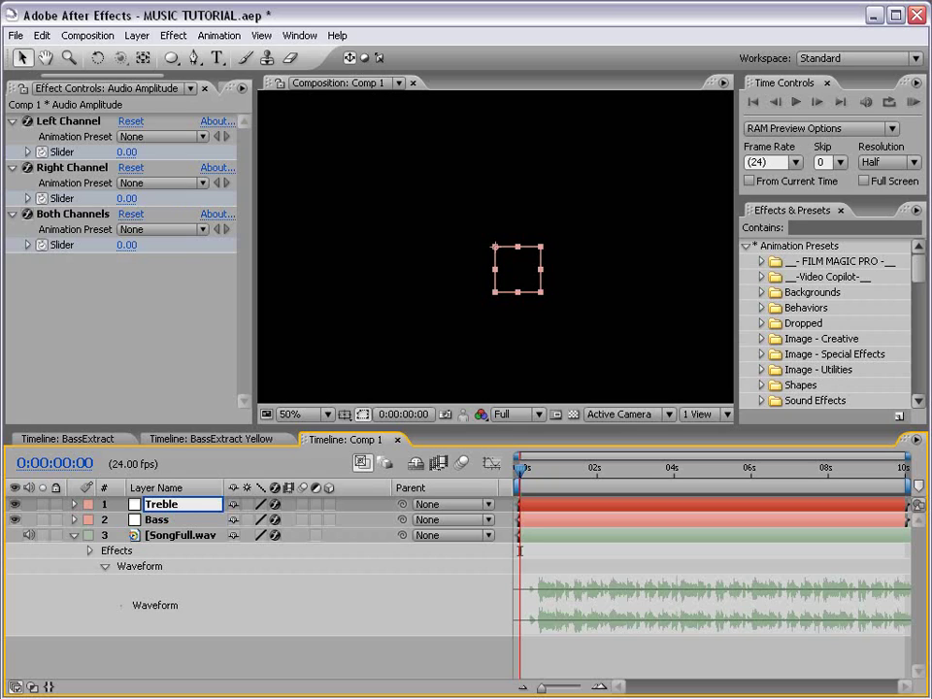
pyautogui.click(124, 657)
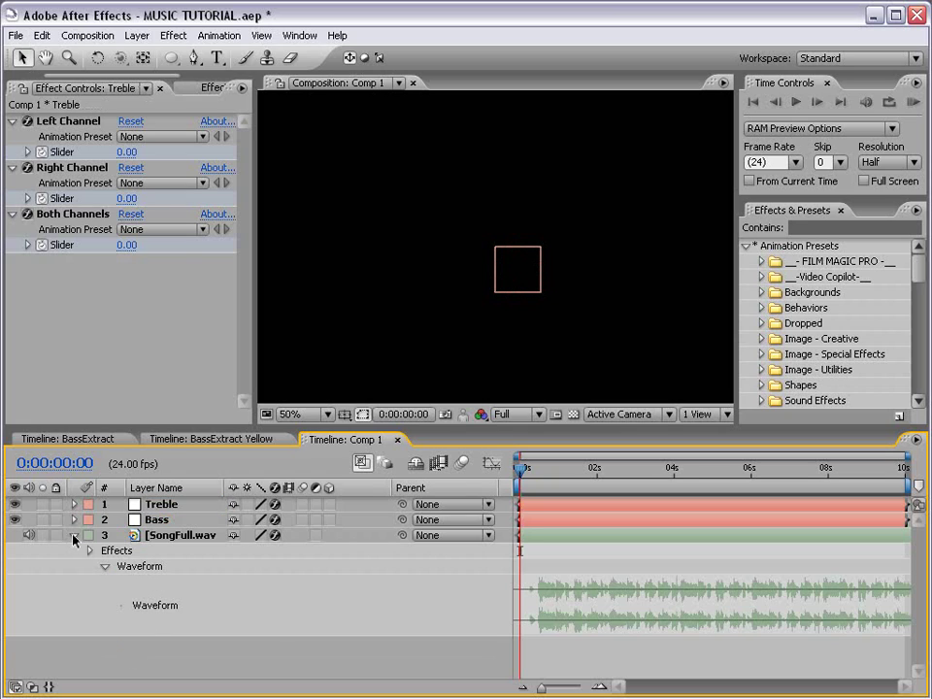
# Collapse the SongFull.wav layer and delete the Left Channel and Right Channel effects from the Bass layer.
pyautogui.click(73, 535)
pyautogui.click(139, 521)
pyautogui.press('u')
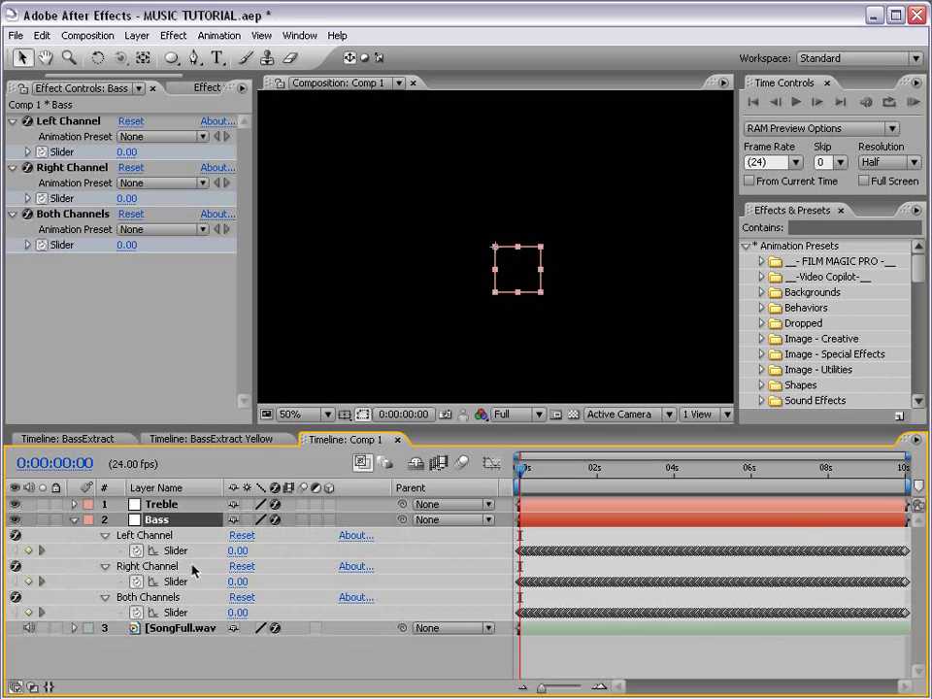
pyautogui.click(140, 537)
pyautogui.keyDown('ctrl'); pyautogui.click(138, 565); pyautogui.keyUp('ctrl')
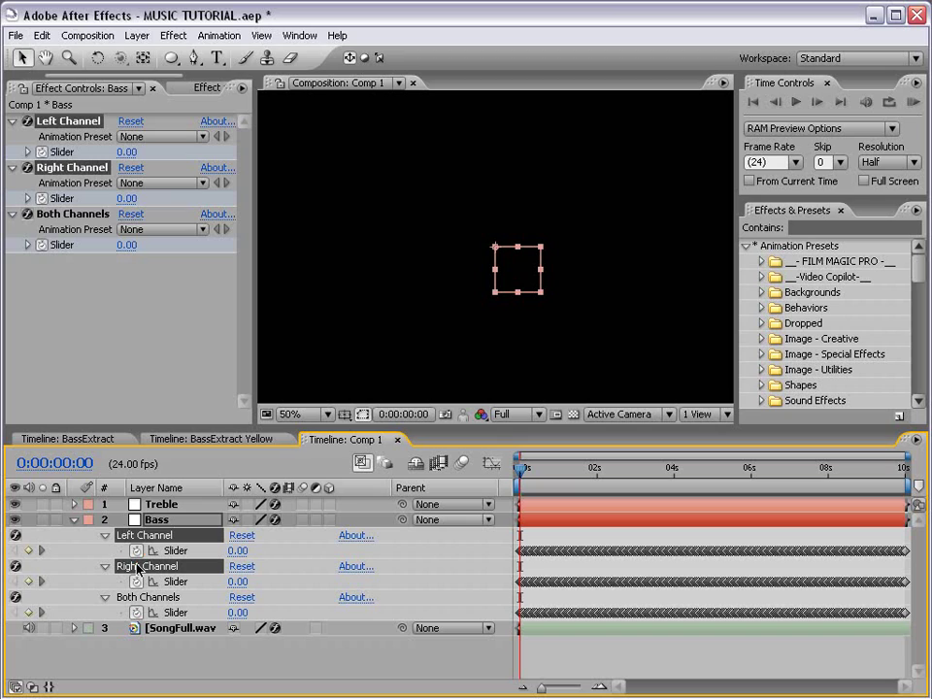
pyautogui.press('Delete')
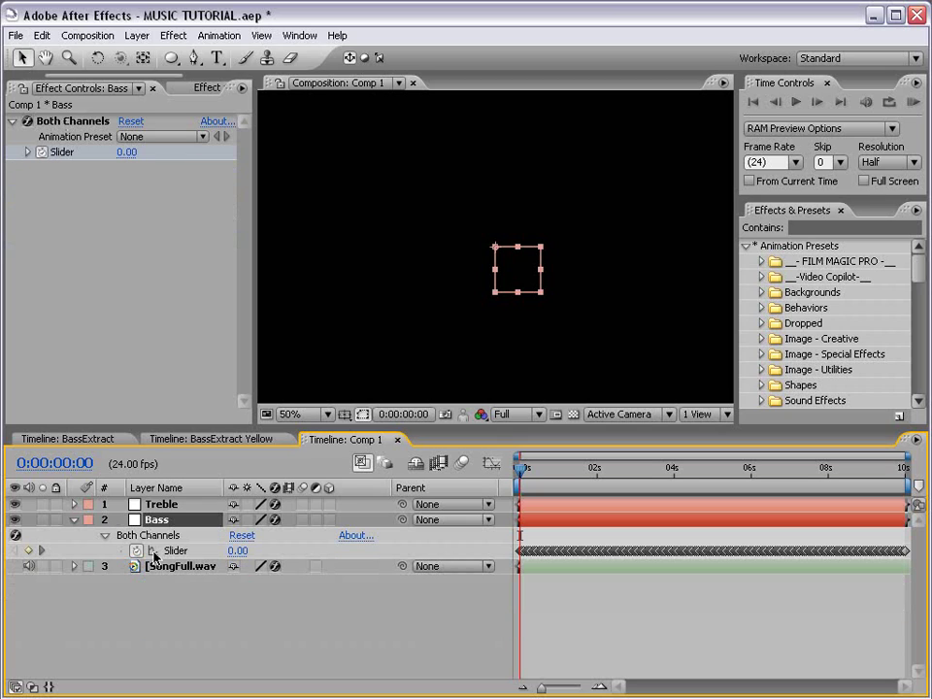
# Delete the Left Channel and Right Channel effects from the Treble layer.
pyautogui.click(75, 505)
pyautogui.click(89, 520)
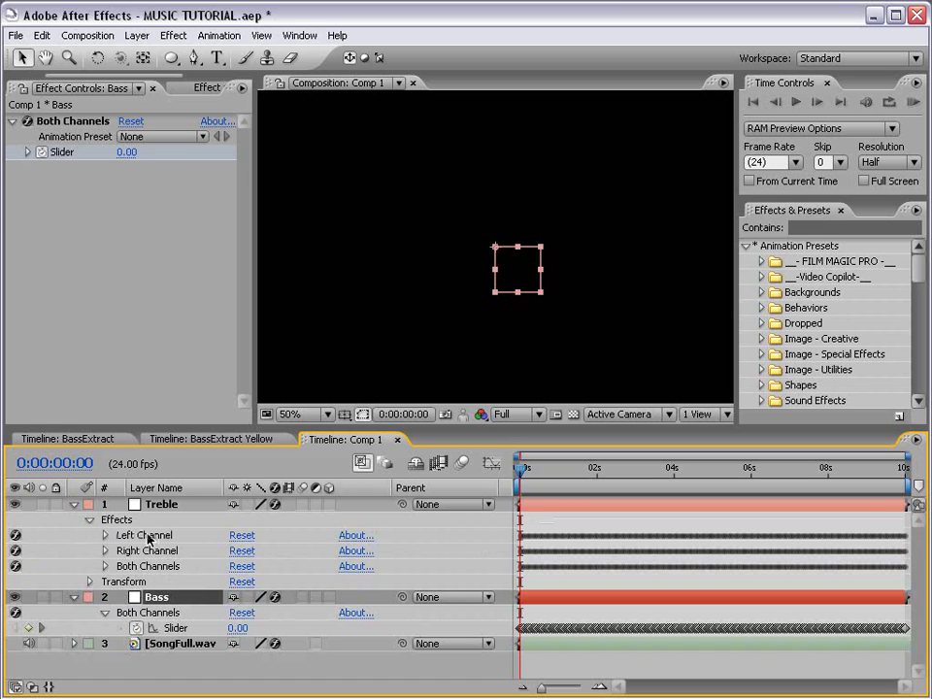
pyautogui.click(146, 536)
pyautogui.keyDown('ctrl'); pyautogui.click(143, 550); pyautogui.keyUp('ctrl')
pyautogui.press('Delete')
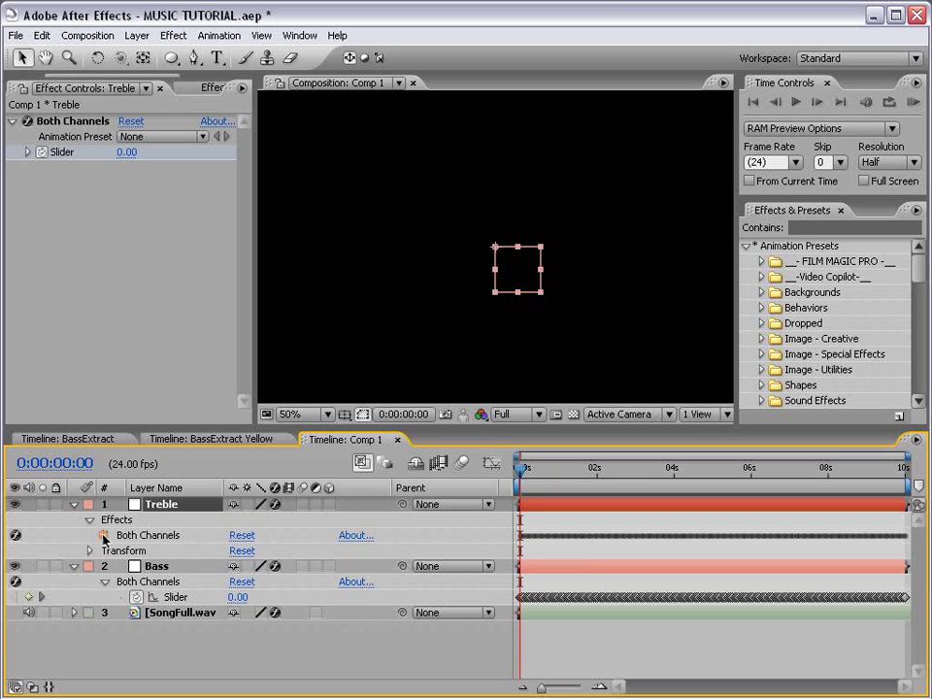
# Expand Treble's Both Channels slider and scrub to 0:00:01:00 to compare the keyframed values of the Treble and Bass layers.
pyautogui.click(104, 536)
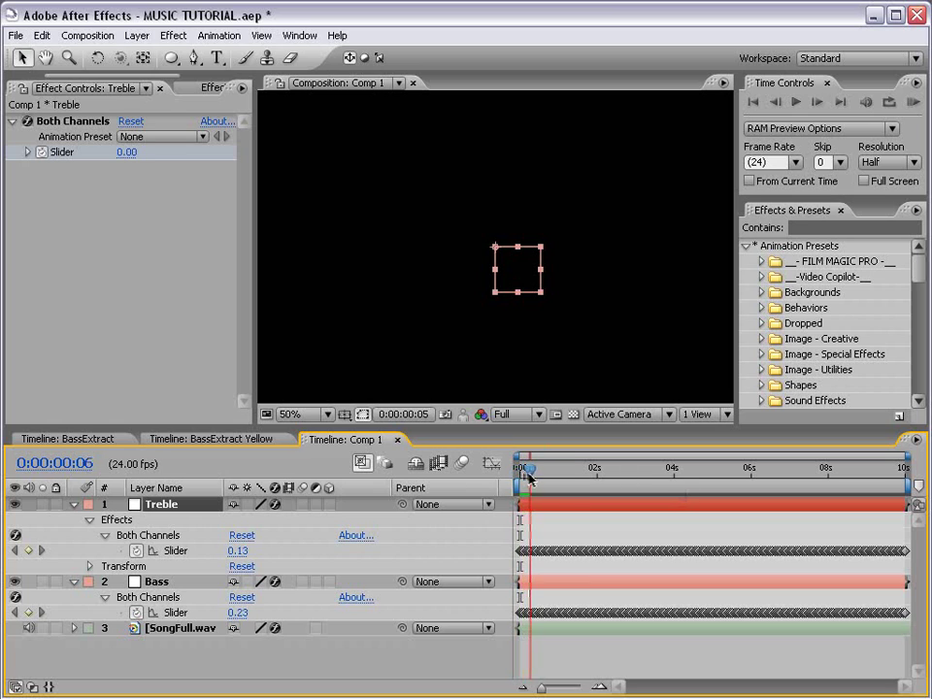
pyautogui.moveTo(527, 477); pyautogui.dragTo(558, 476)
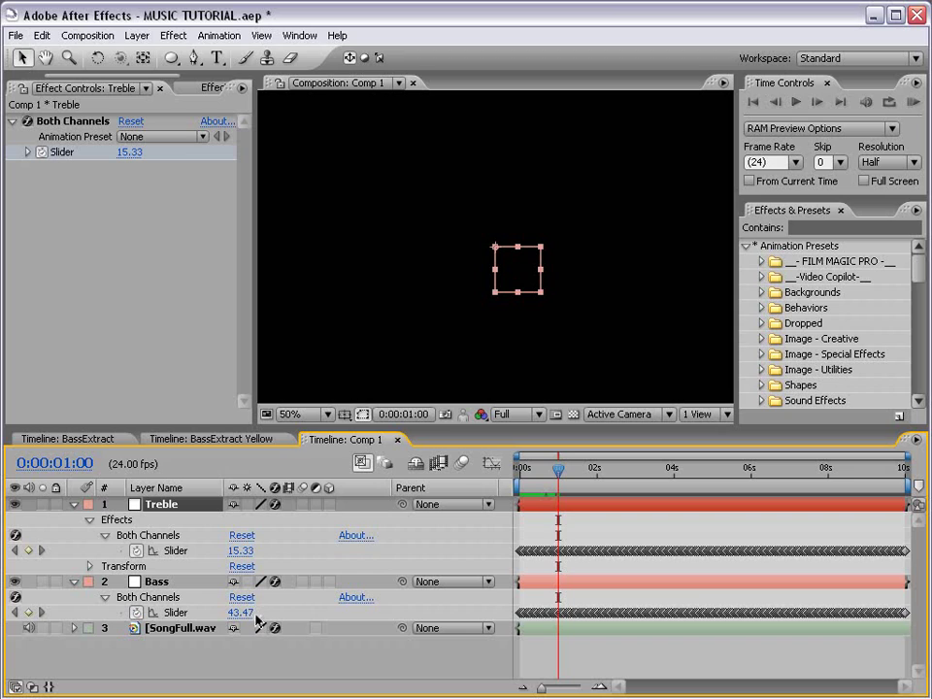
pyautogui.click(145, 582)
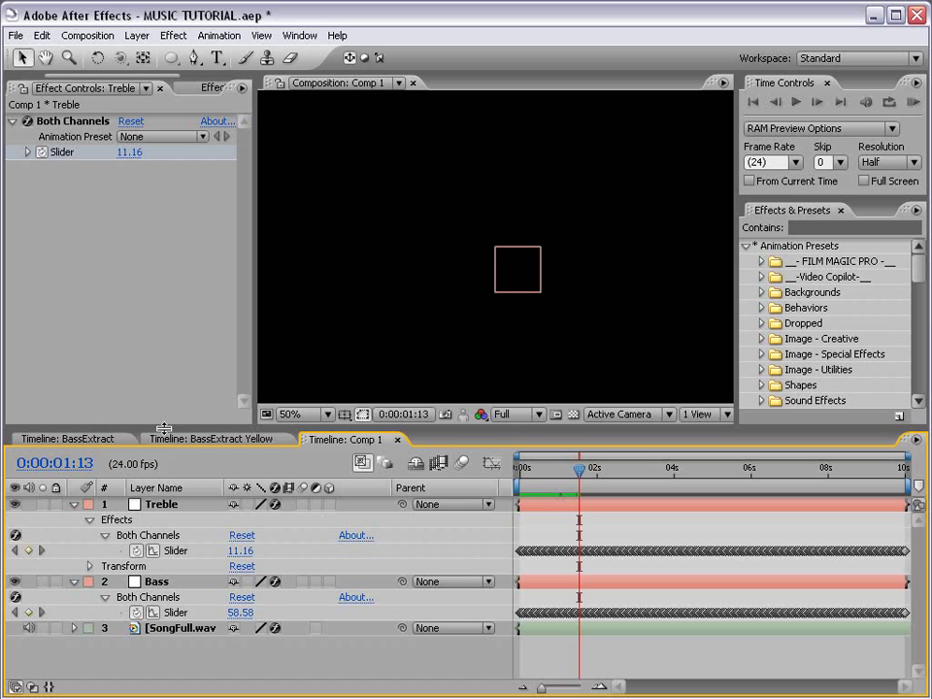
# Give the timeline more height and separate the nulls, moving Treble left to about 472, 360 and Bass slightly right.
pyautogui.moveTo(164, 428); pyautogui.dragTo(163, 398)
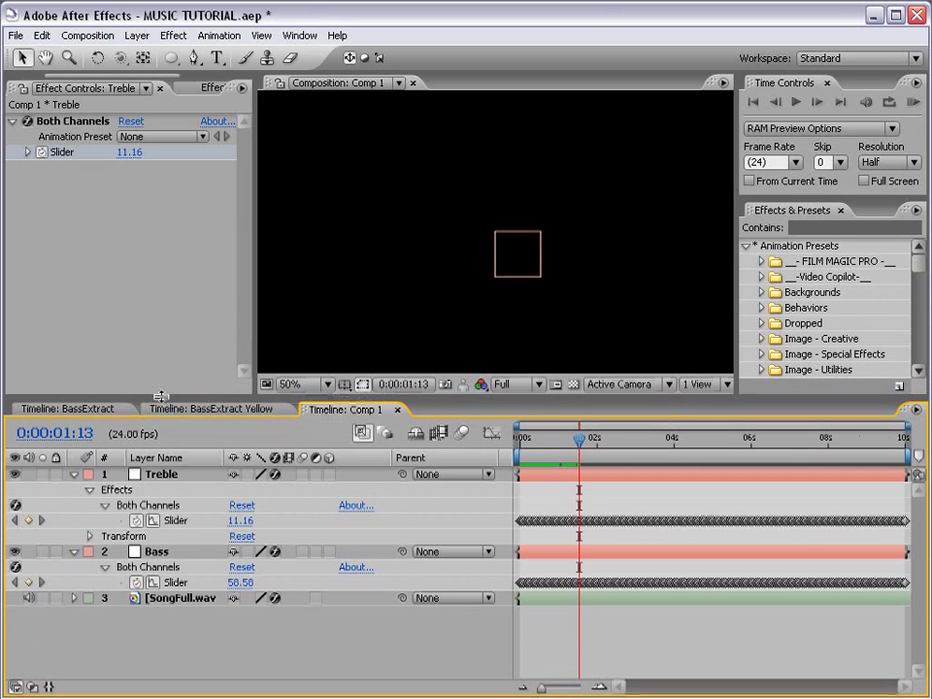
pyautogui.click(515, 263)
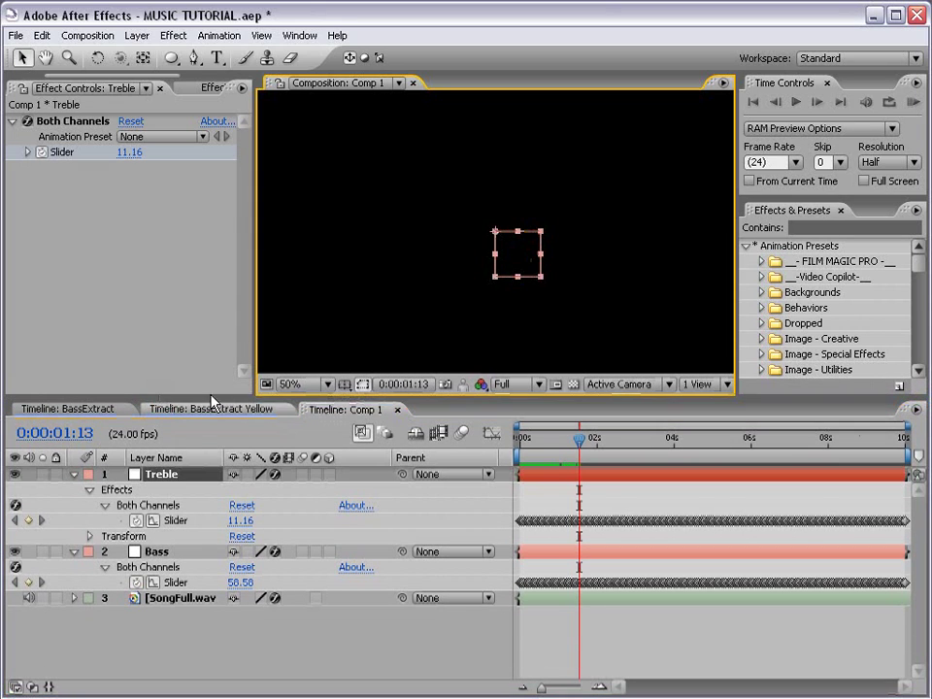
pyautogui.moveTo(522, 266); pyautogui.dragTo(447, 266)
pyautogui.click(523, 279)
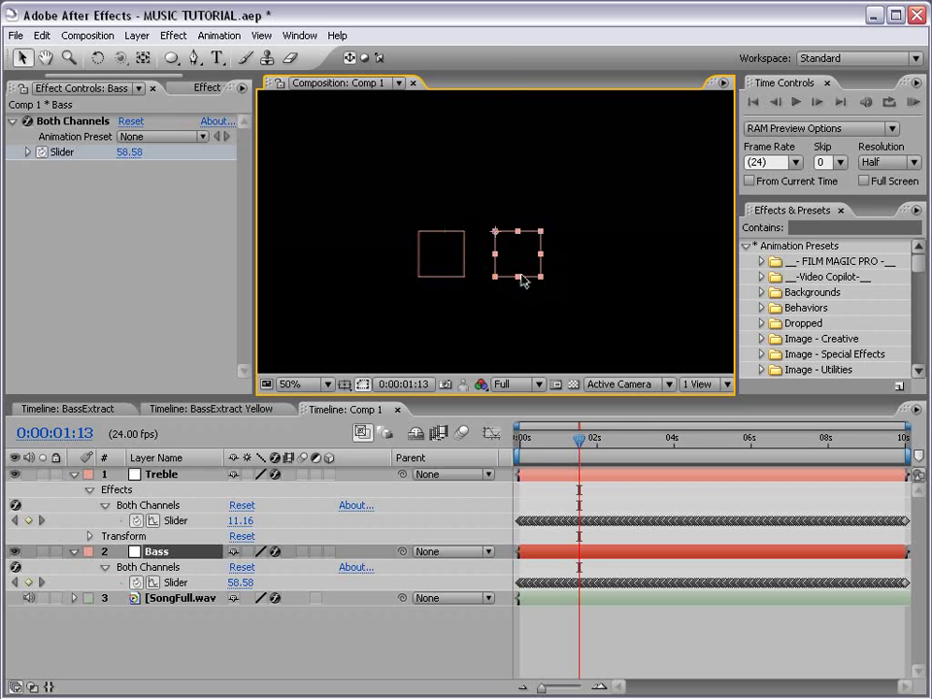
pyautogui.moveTo(520, 264); pyautogui.dragTo(541, 266)
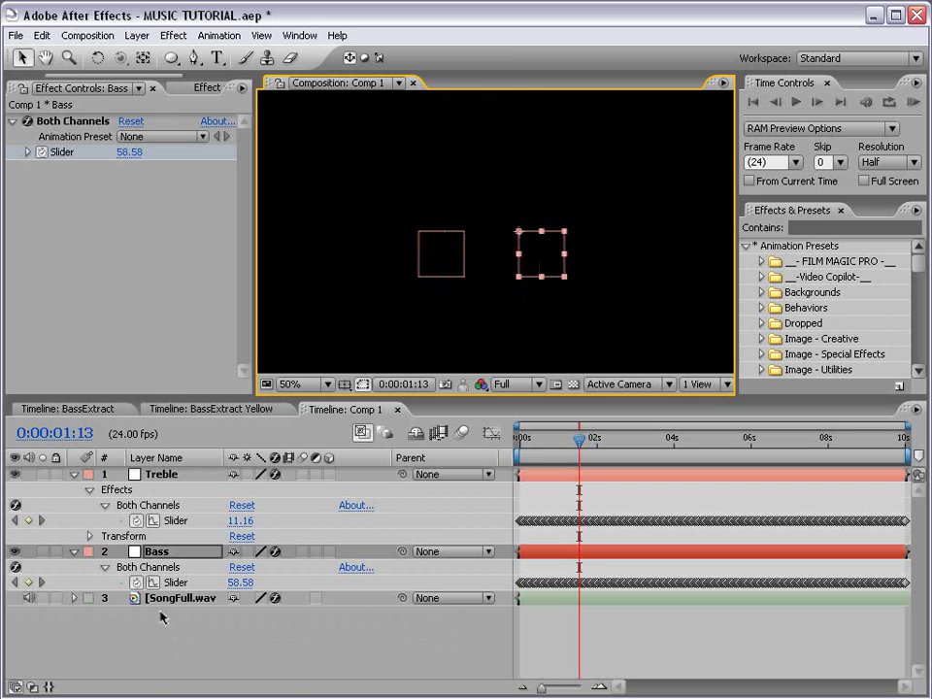
# Reveal Treble's Position beside its keyframed slider and add a Position expression linked to the Both Channels slider.
pyautogui.hotkey('ctrl', 'Up')
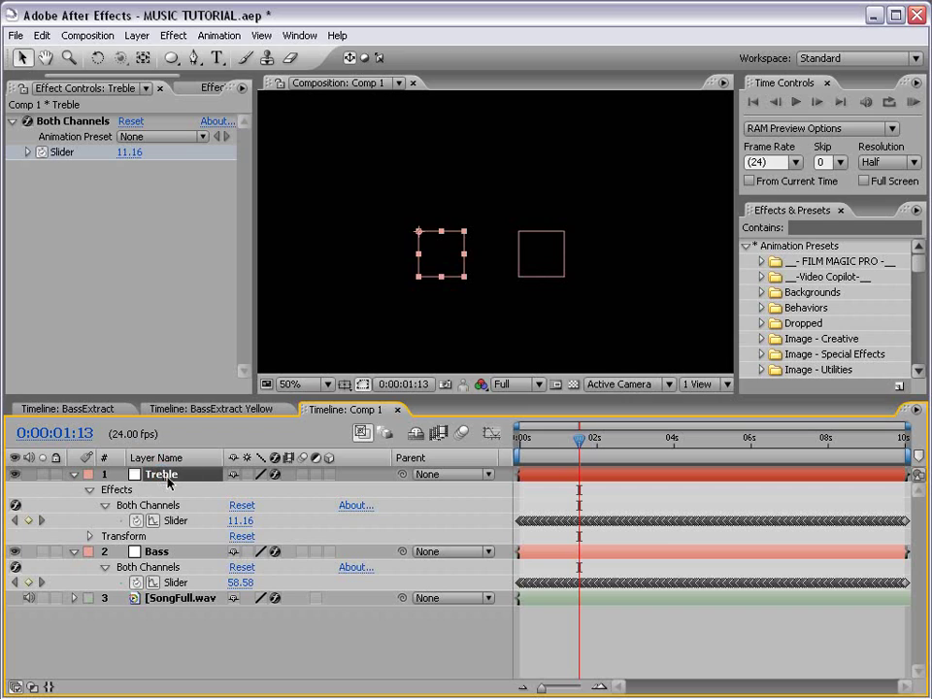
pyautogui.press('p')
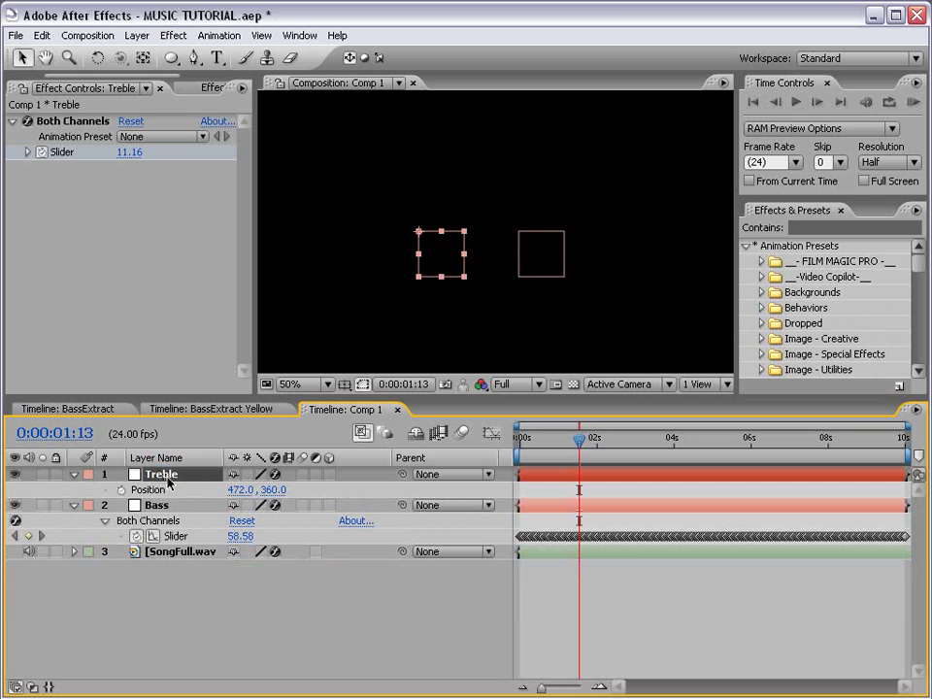
pyautogui.hotkey('shift', 'u')
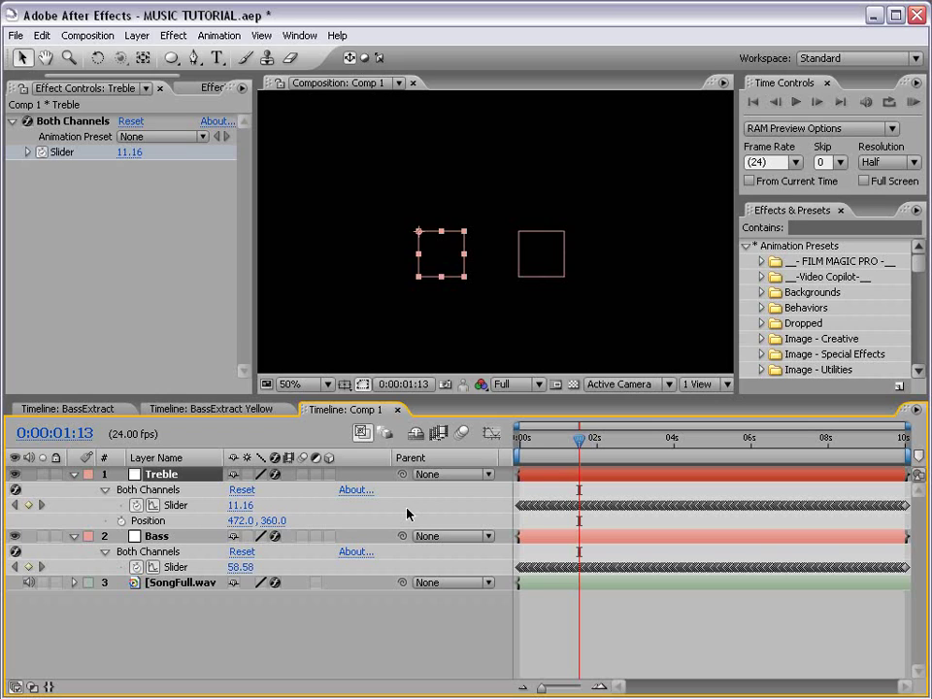
pyautogui.keyDown('alt'); pyautogui.click(122, 522); pyautogui.keyUp('alt')
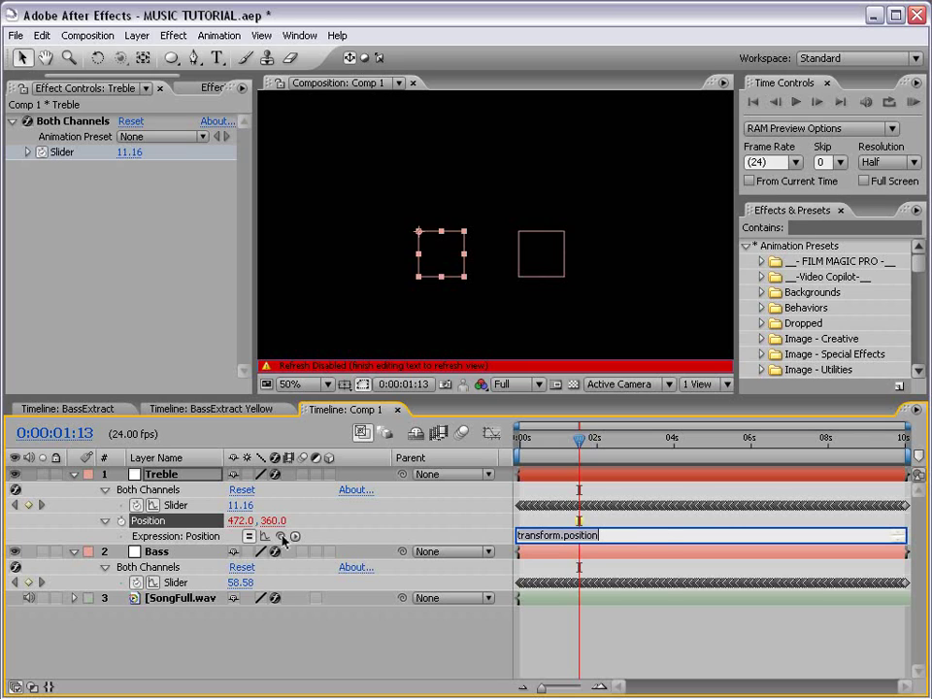
pyautogui.moveTo(282, 540); pyautogui.dragTo(176, 505)
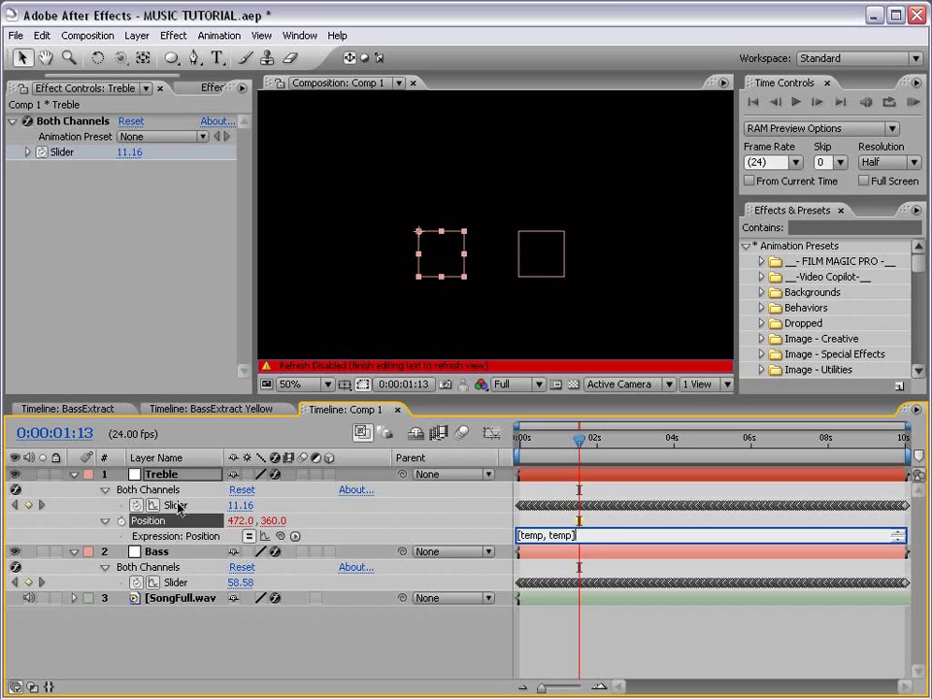
pyautogui.click(597, 545)
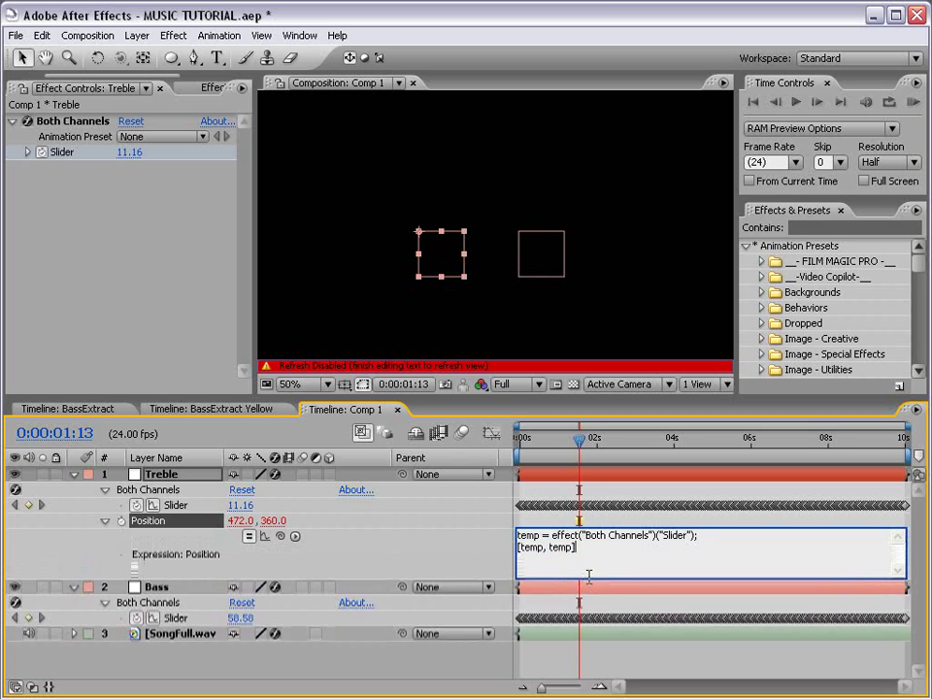
pyautogui.hotkey('ctrl', 'a')
pyautogui.click(637, 550)
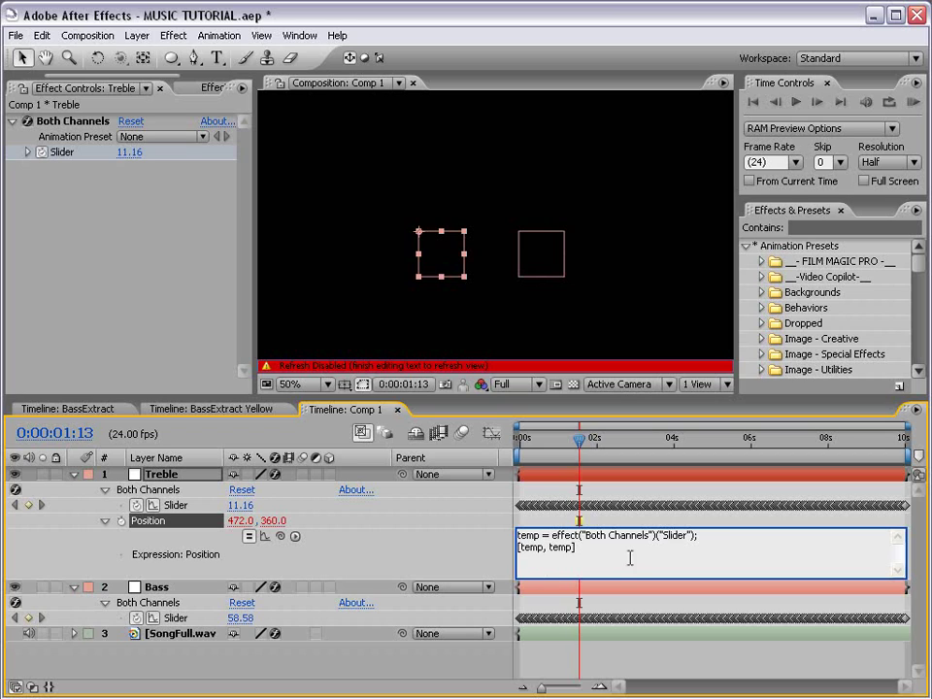
# Rename every temp variable to X in Treble's Position expression and apply it.
pyautogui.doubleClick(541, 534)
pyautogui.write('X')
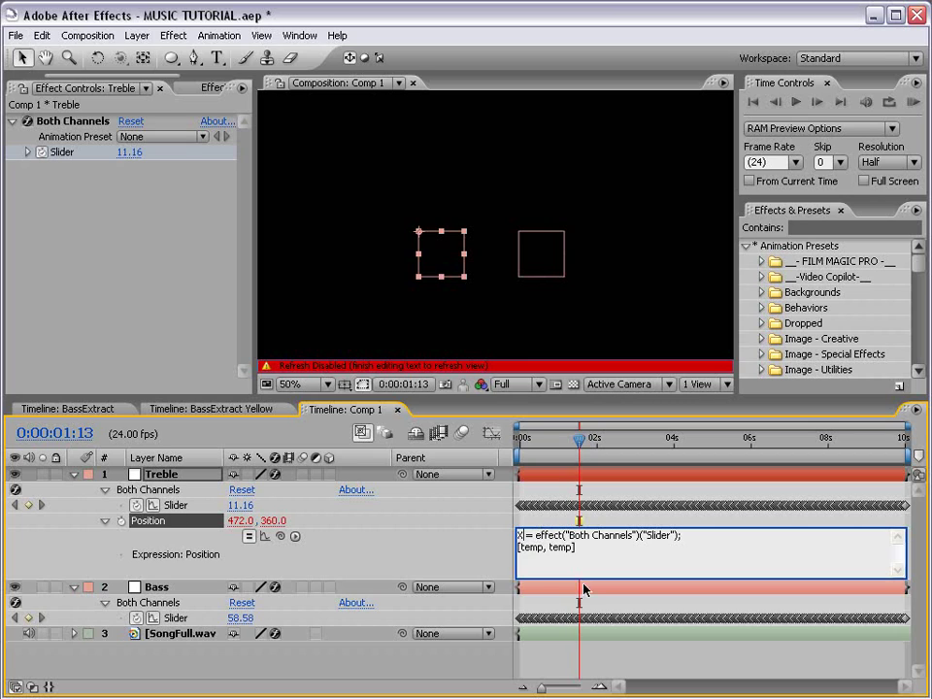
pyautogui.doubleClick(539, 546)
pyautogui.write('X')
pyautogui.doubleClick(547, 547)
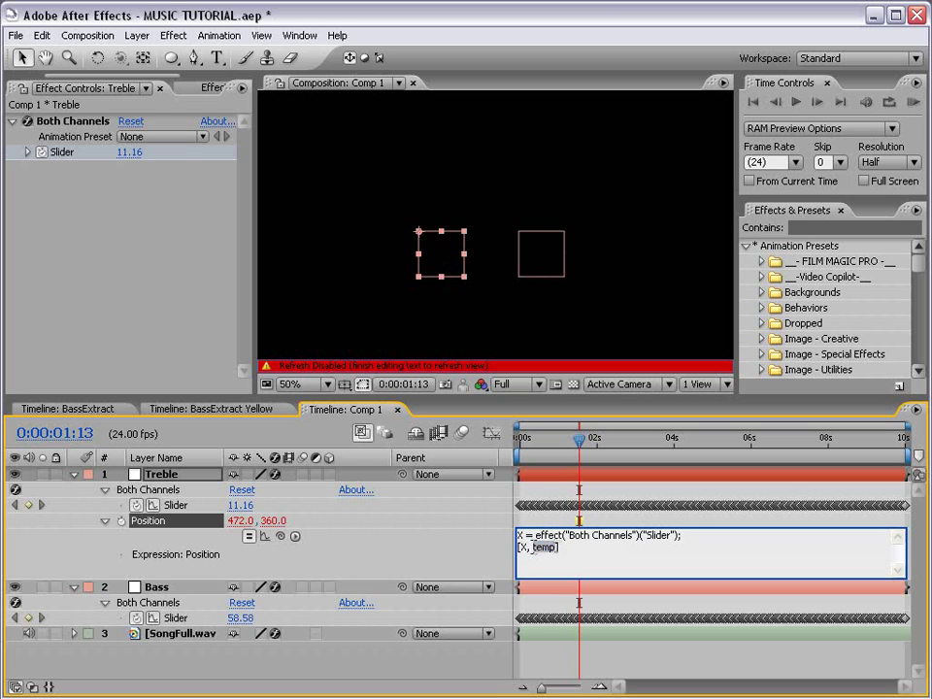
pyautogui.write('X')
pyautogui.click(380, 528)
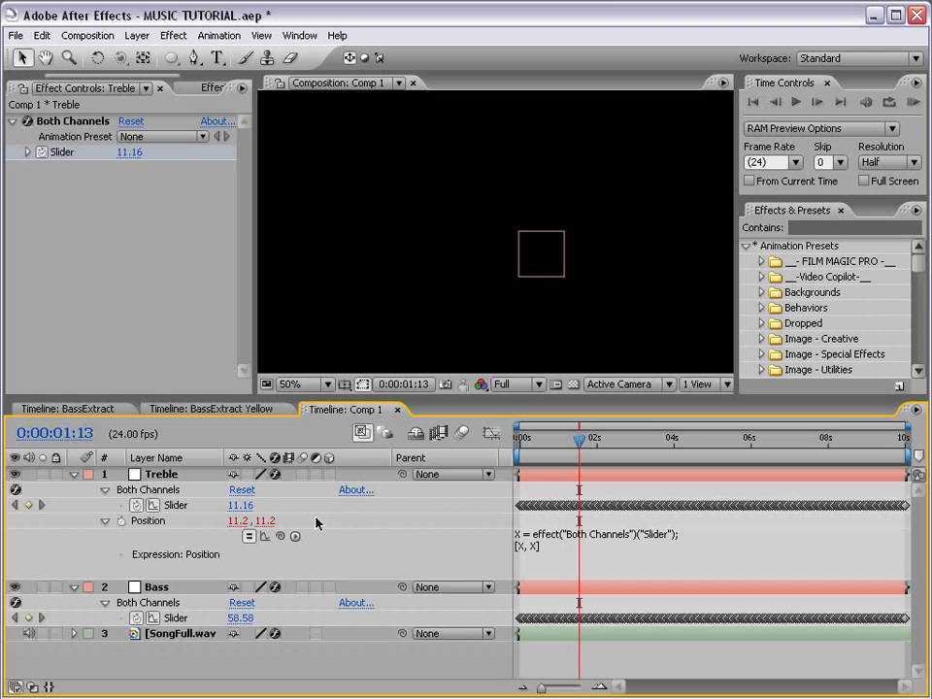
# Prefix the output array in Treble's Position expression with value+ so the slider offsets the existing position.
pyautogui.click(528, 546)
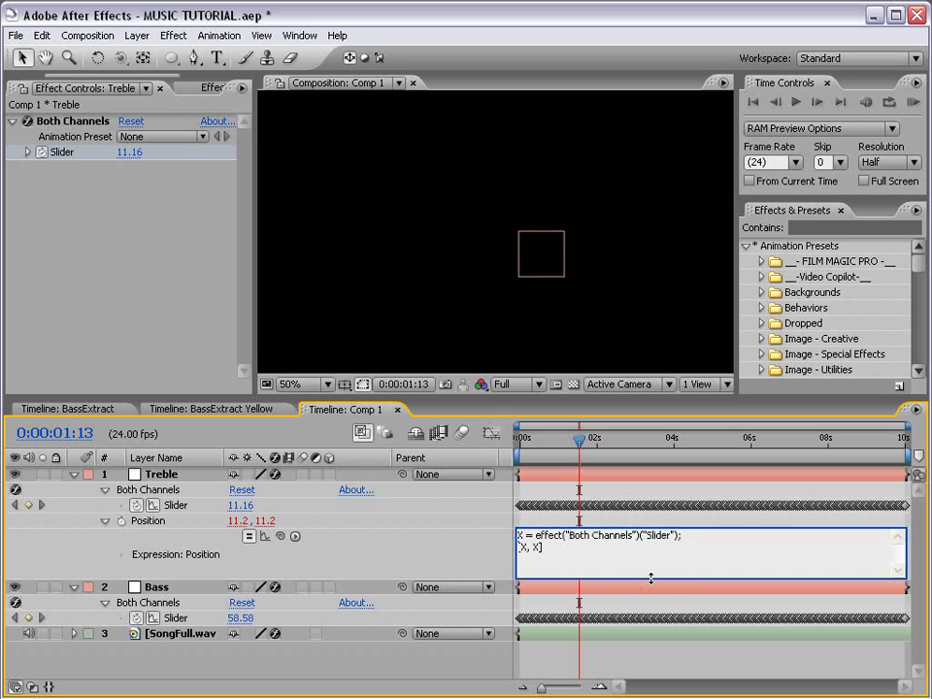
pyautogui.click(518, 547)
pyautogui.write('value')
pyautogui.press('Left')
pyautogui.press('Left')
pyautogui.press('Left')
pyautogui.press('Left')
pyautogui.press('Left')
pyautogui.press('Left')
pyautogui.press('Left')
pyautogui.write('e+')
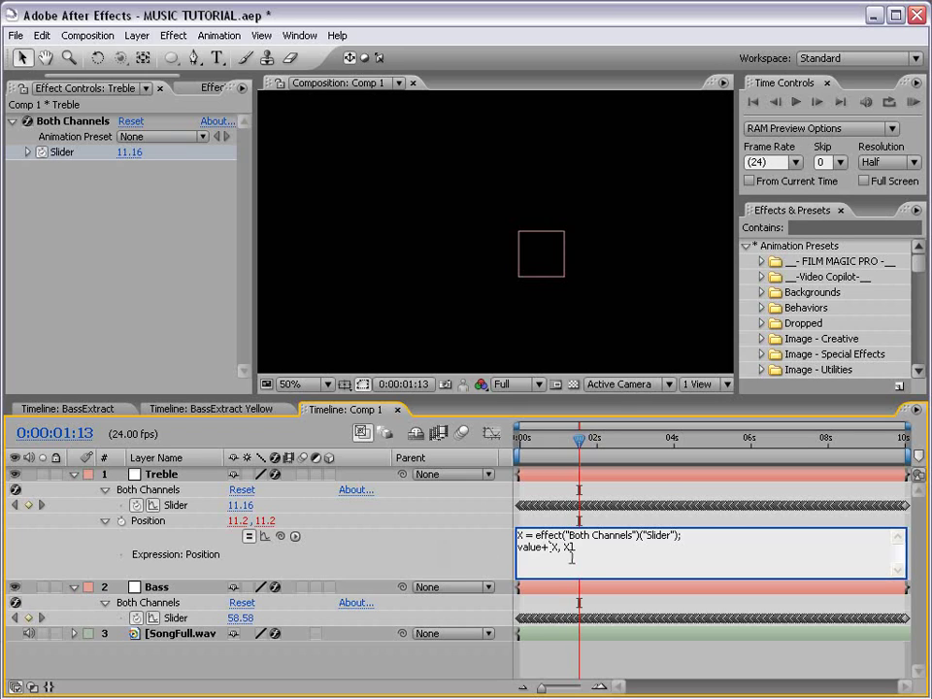
# Set the first array entry in Treble's Position expression to 0 and rename the declared variable to TREBLE.
pyautogui.click(631, 562)
pyautogui.moveTo(562, 546); pyautogui.dragTo(552, 546)
pyautogui.write('0')
pyautogui.click(521, 536)
pyautogui.write('TREBLE')
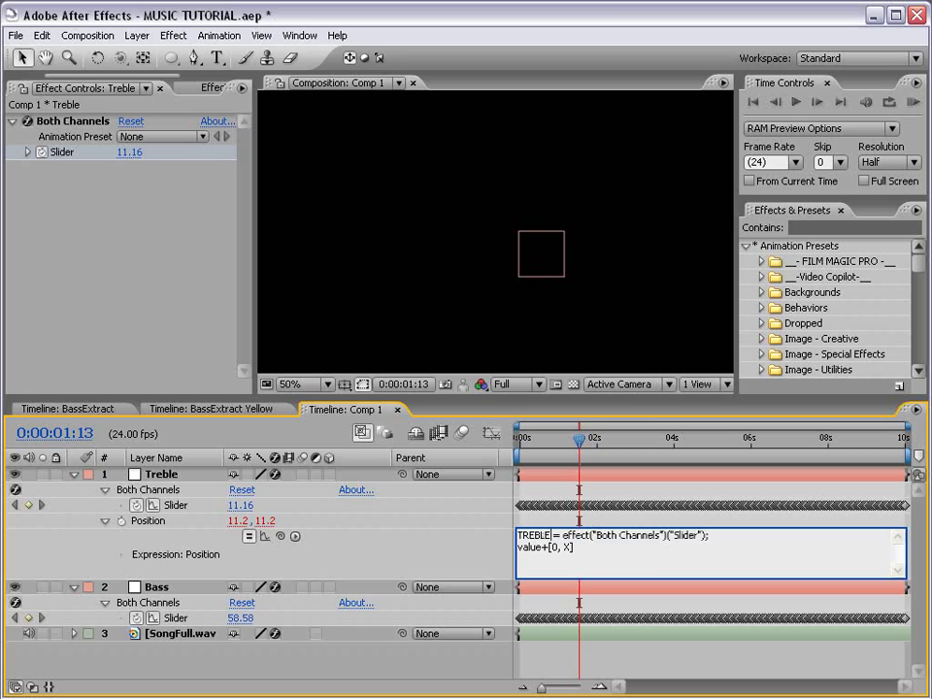
# Replace the remaining X in Treble's Position array so it reads value+[0,TREBLE], and apply the expression.
pyautogui.doubleClick(567, 547)
pyautogui.write('TREBLE')
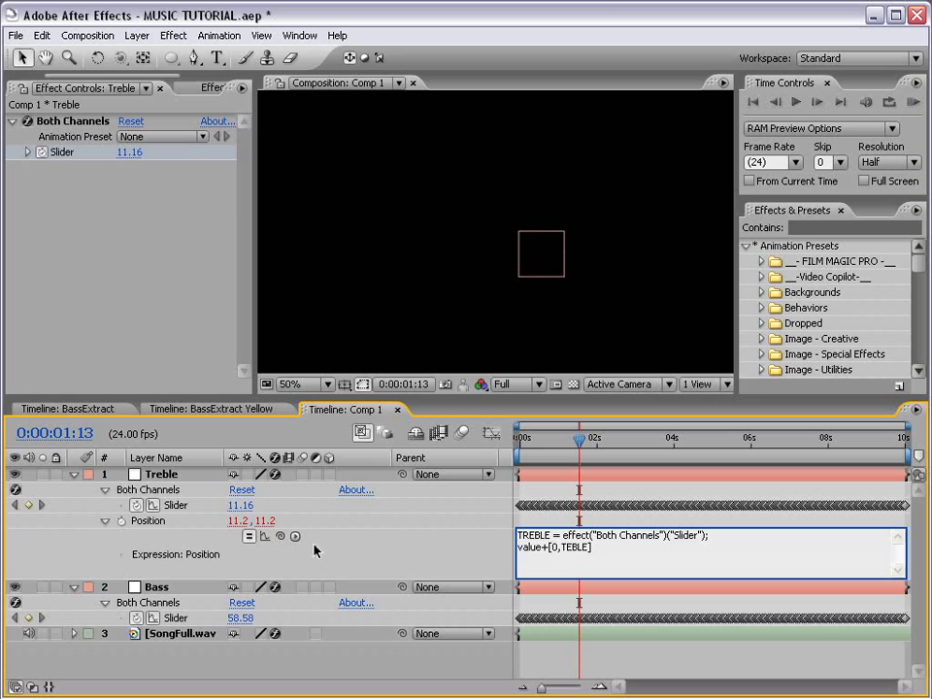
pyautogui.press('Left')
pyautogui.press('Left')
pyautogui.press('Left')
pyautogui.press('Left')
pyautogui.write('R')
pyautogui.click(632, 557)
pyautogui.click(532, 518)
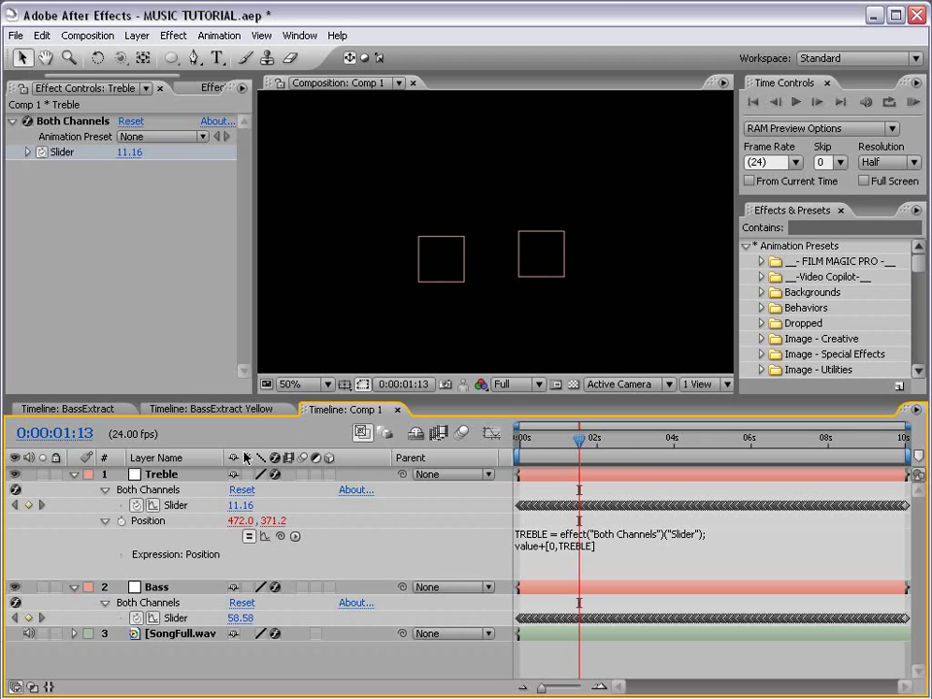
# Preview the composition from the first frame to check Treble's audio-driven movement, and scrub back to 0:00:00:09.
pyautogui.click(533, 441)
pyautogui.moveTo(533, 442); pyautogui.dragTo(504, 445)
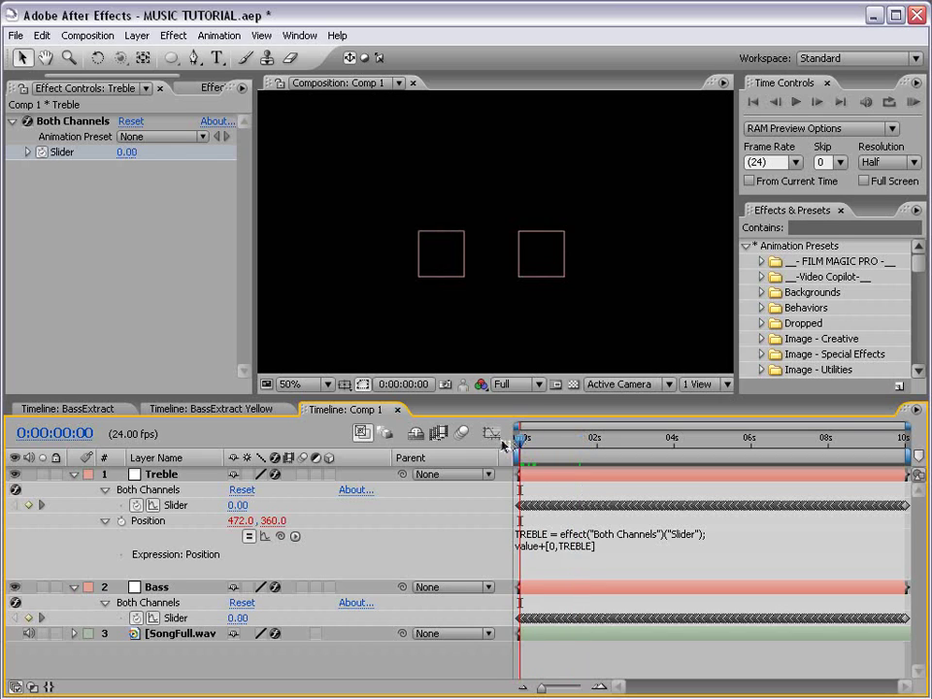
pyautogui.press('KP_0')
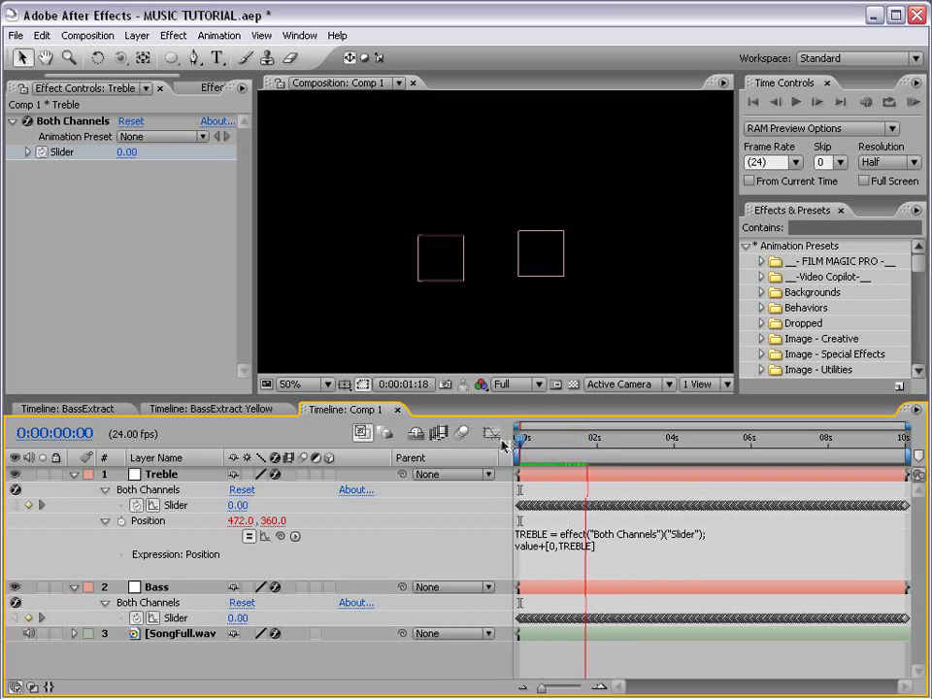
pyautogui.press('space')
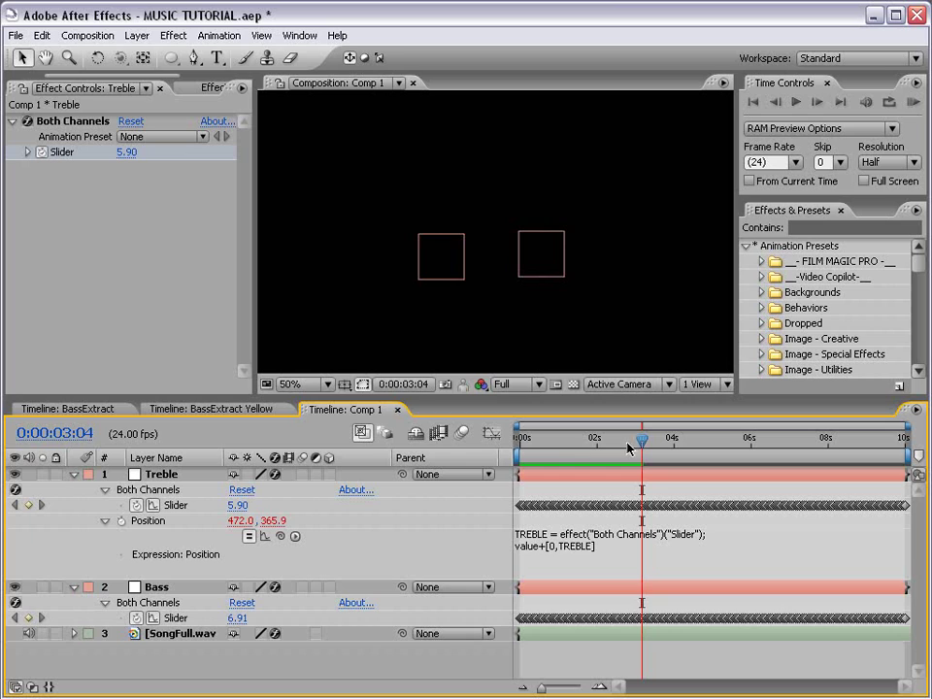
pyautogui.moveTo(580, 440); pyautogui.dragTo(535, 456)
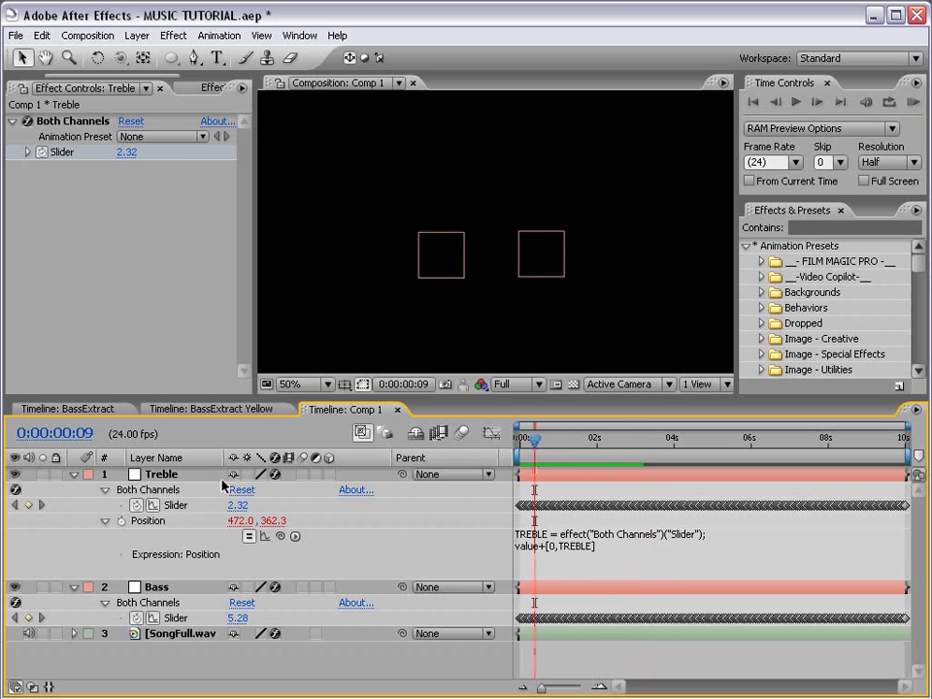
# Reveal Bass's Position, link it by expression to Bass's Both Channels slider, and enlarge the timeline and expression field.
pyautogui.click(158, 587)
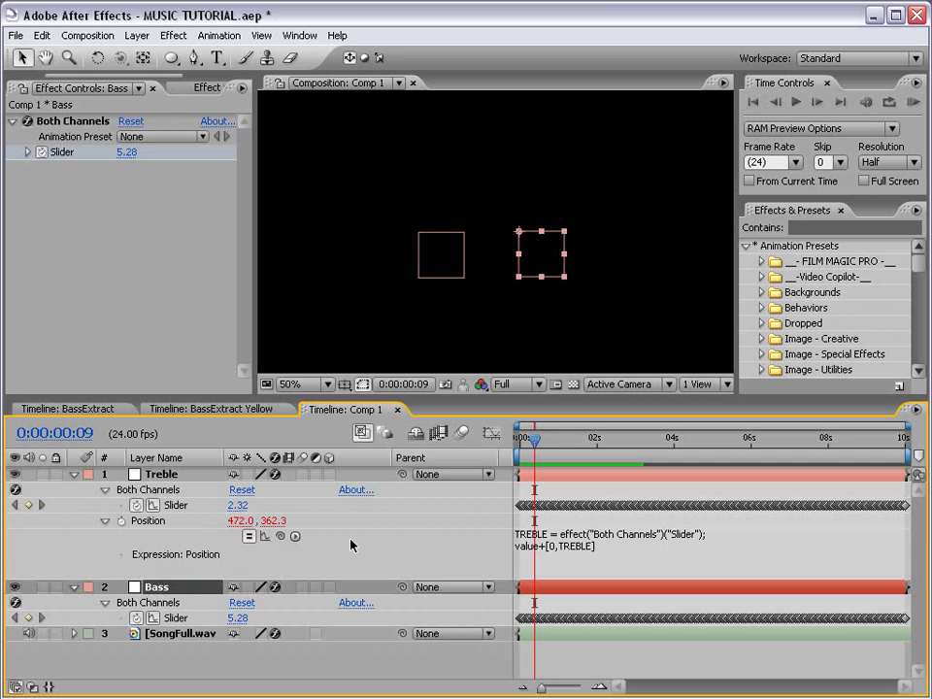
pyautogui.press('p')
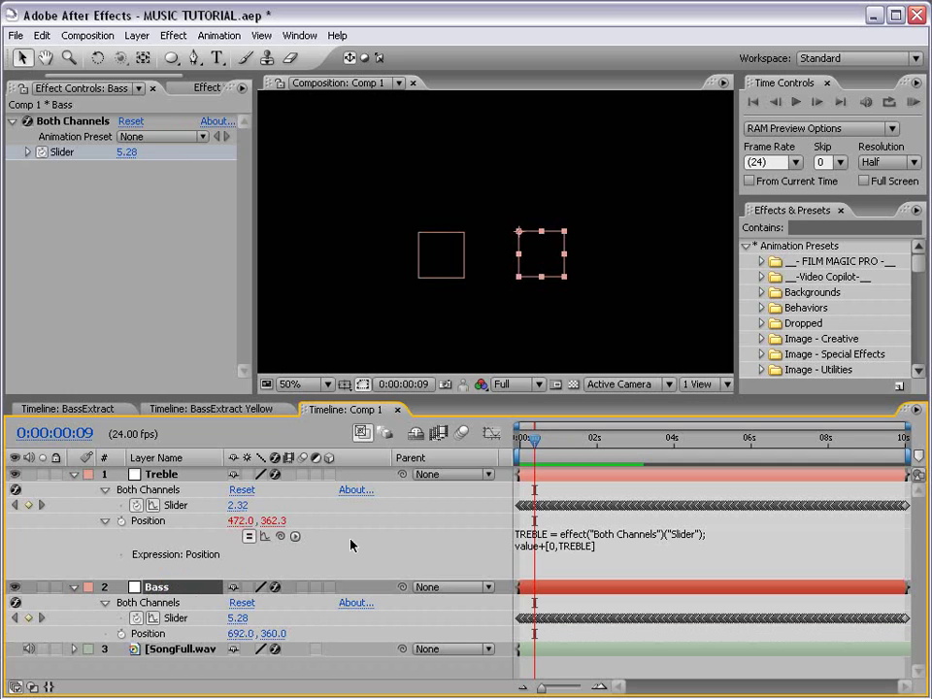
pyautogui.keyDown('alt'); pyautogui.click(120, 632); pyautogui.keyUp('alt')
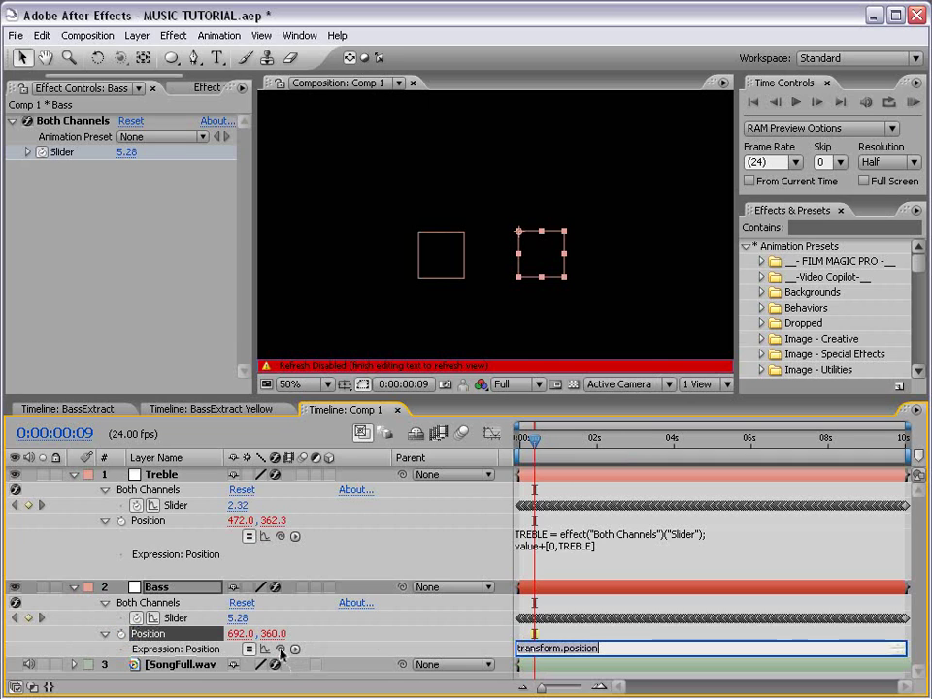
pyautogui.moveTo(279, 649); pyautogui.dragTo(182, 617)
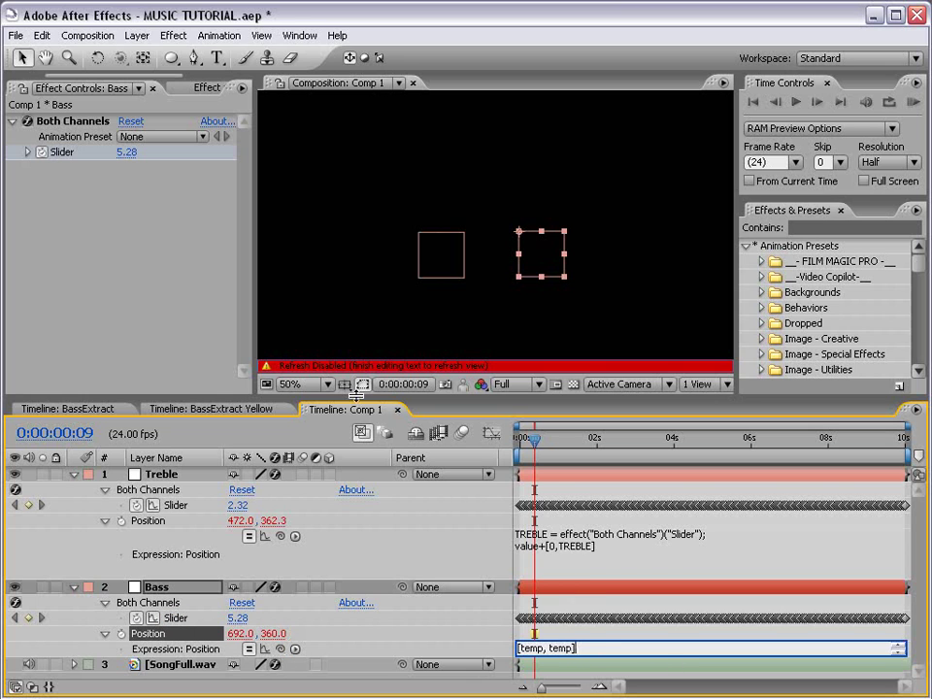
pyautogui.moveTo(353, 397); pyautogui.dragTo(352, 283)
pyautogui.click(583, 540)
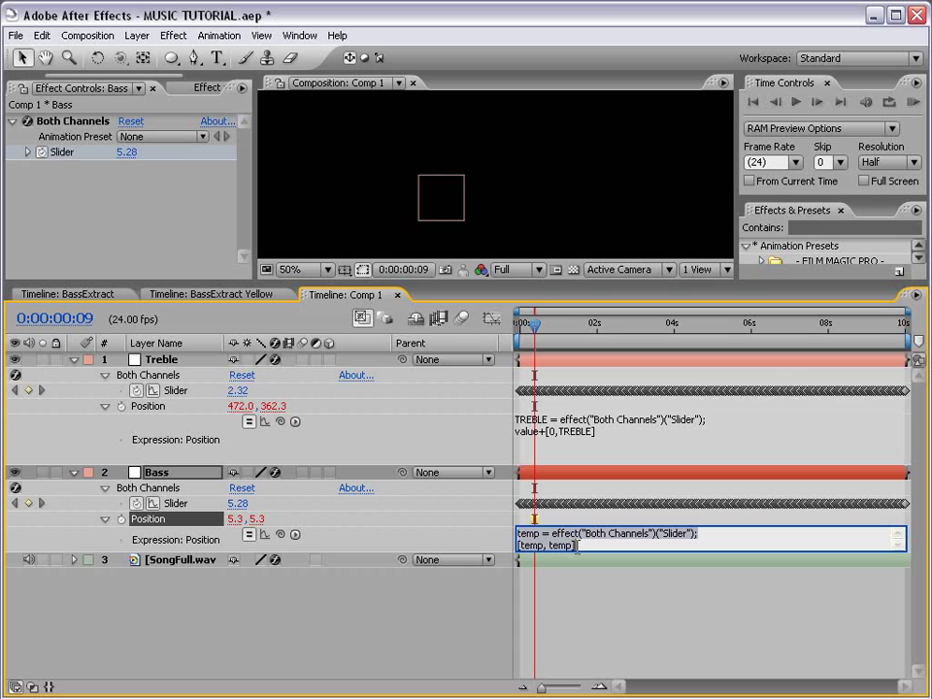
pyautogui.moveTo(568, 550); pyautogui.dragTo(565, 609)
# Rename temp to BASS in Bass's Position expression, change its output to value+[0, BASS], and apply it.
pyautogui.click(539, 534)
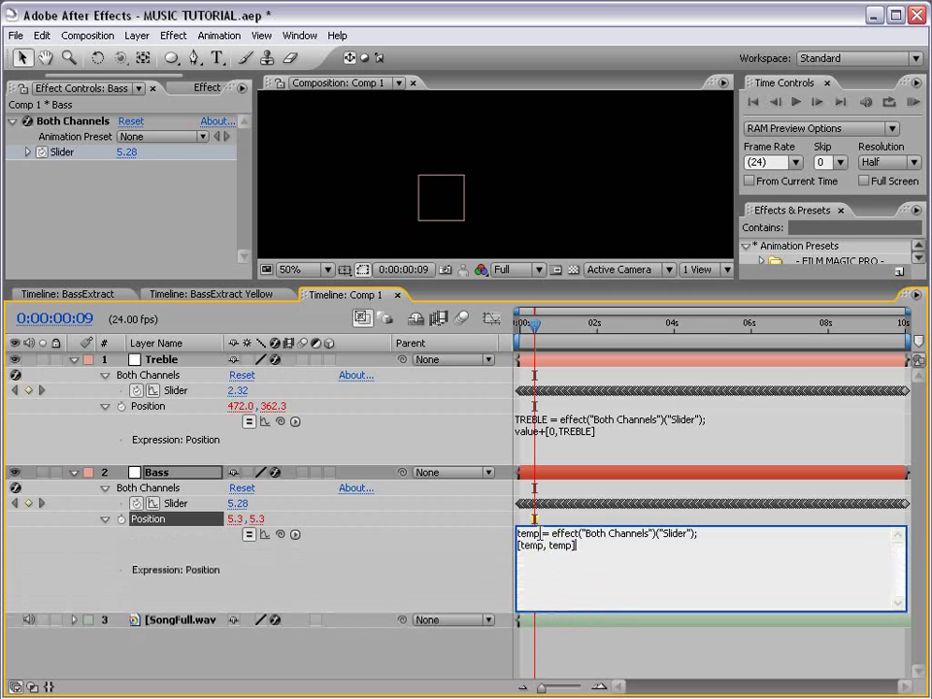
pyautogui.moveTo(540, 534); pyautogui.dragTo(517, 534)
pyautogui.write('BASS')
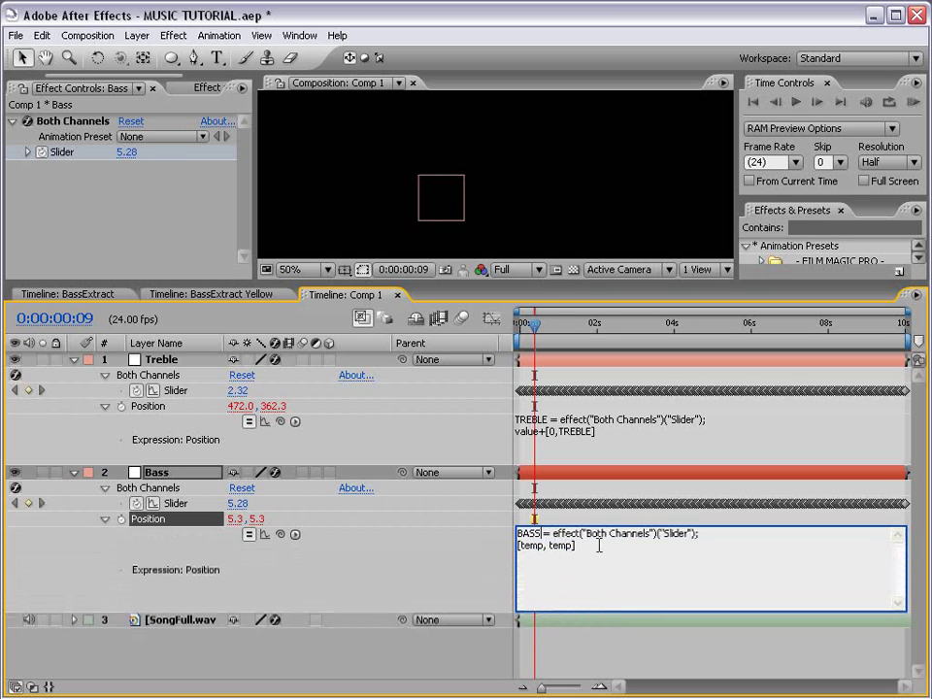
pyautogui.moveTo(543, 547); pyautogui.dragTo(517, 546)
pyautogui.write('0')
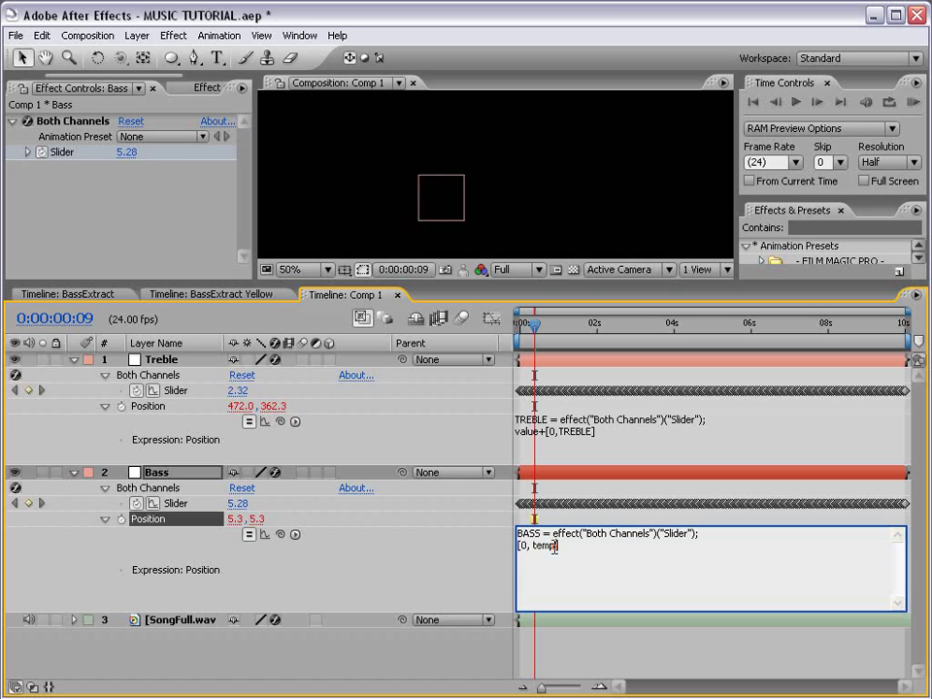
pyautogui.doubleClick(547, 547)
pyautogui.write('BA')
pyautogui.write('value+')
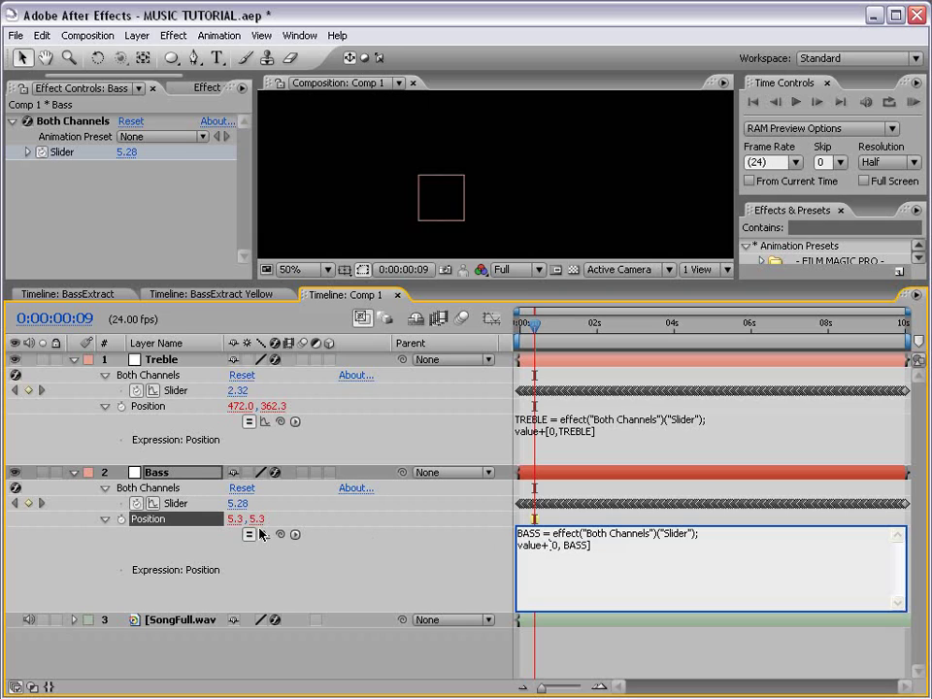
pyautogui.click(561, 509)
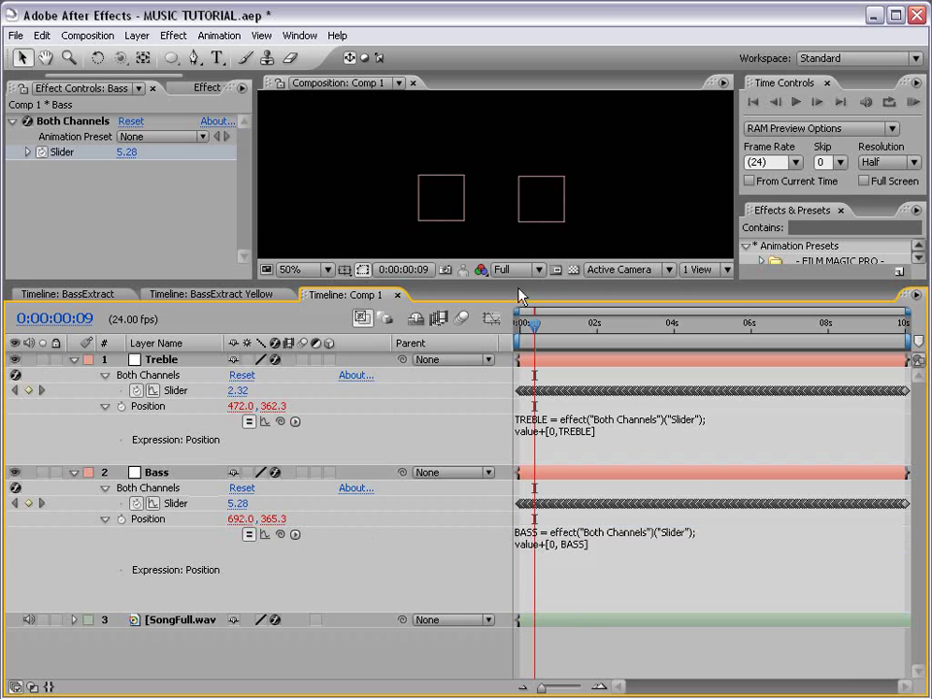
# Shrink the timeline, preview both nulls with the song from the first frame, and save the project.
pyautogui.moveTo(518, 290); pyautogui.dragTo(509, 381)
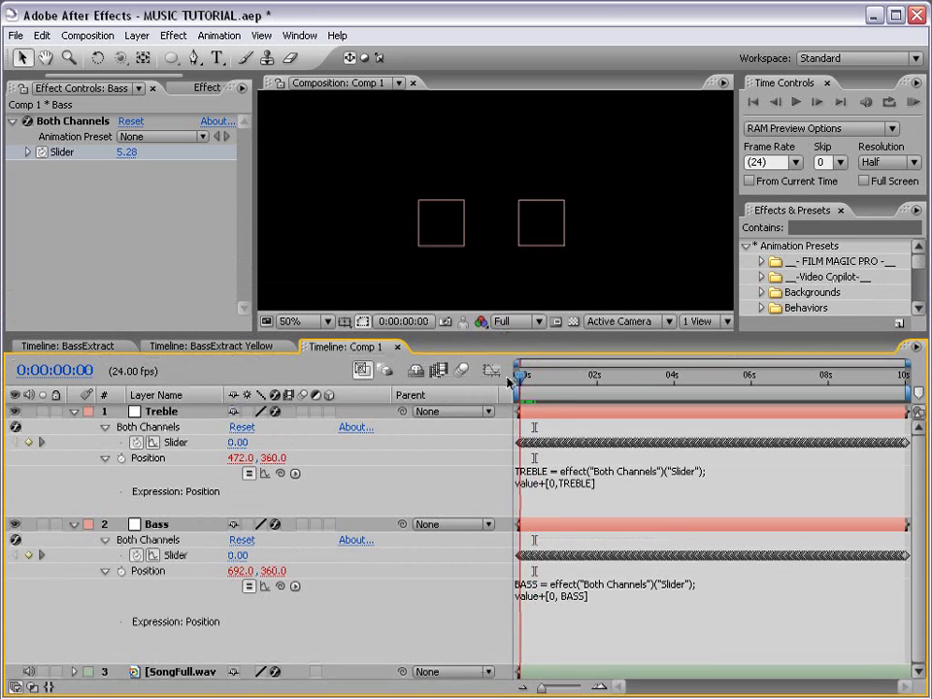
pyautogui.press('KP_0')
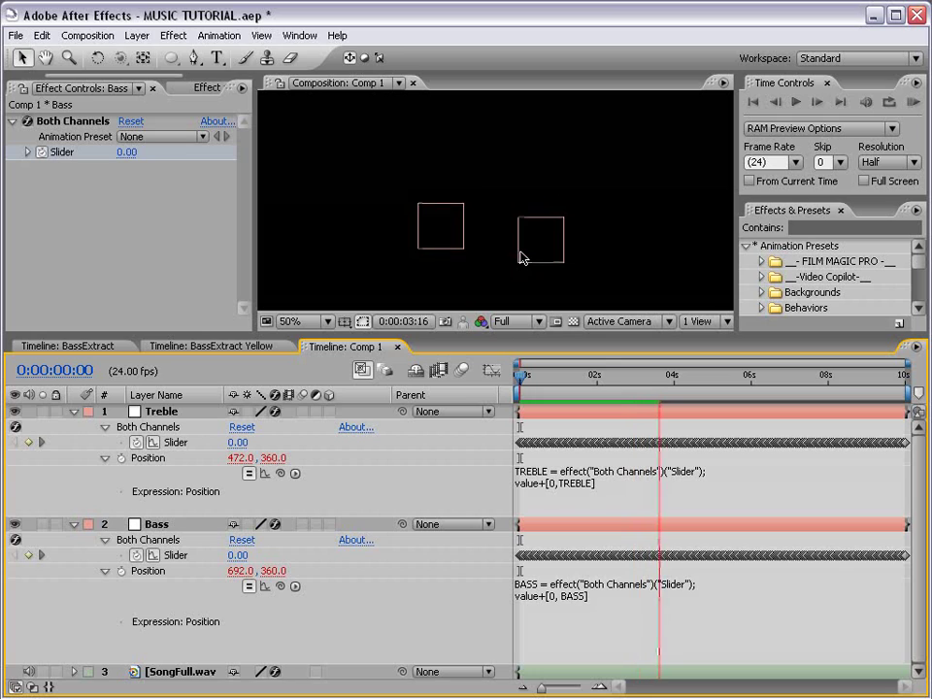
pyautogui.hotkey('ctrl', 's')
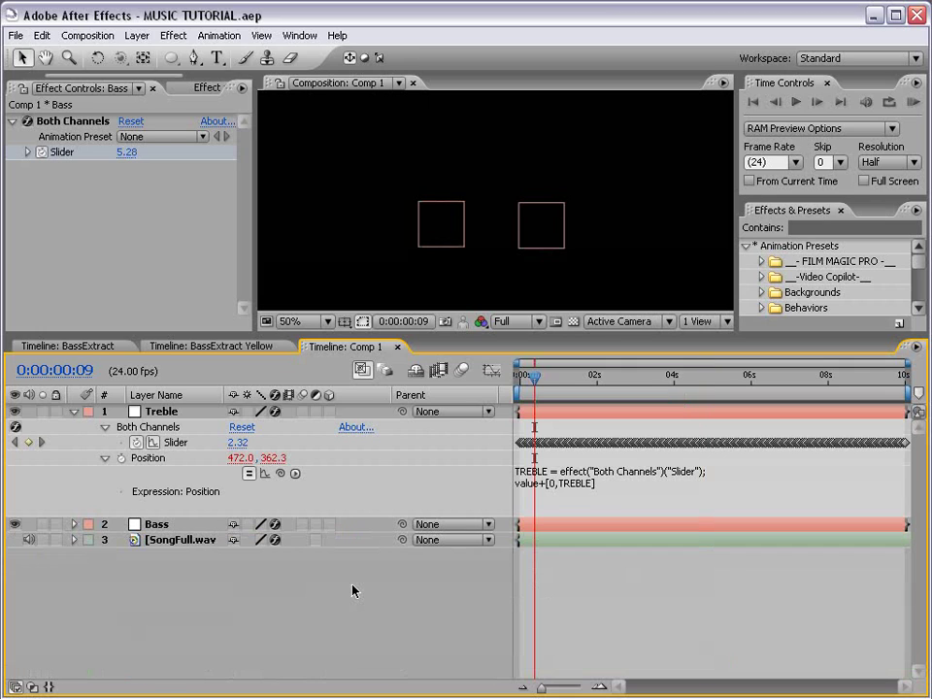
# Add an expression reading value to Treble's Both Channels slider, enlarging the expression field.
pyautogui.keyDown('alt'); pyautogui.click(137, 442); pyautogui.keyUp('alt')
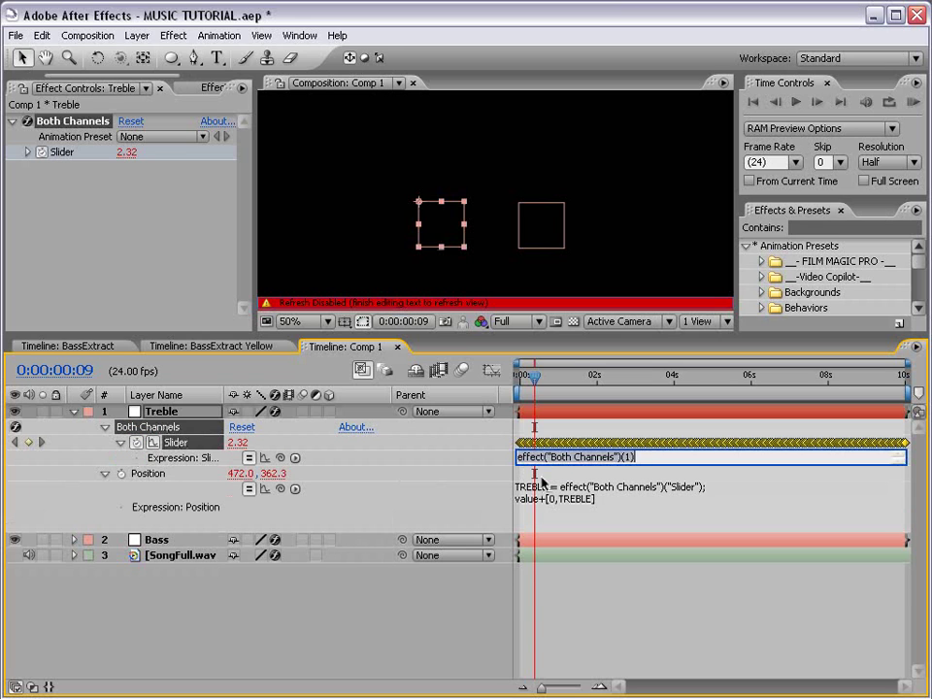
pyautogui.moveTo(620, 466); pyautogui.dragTo(522, 481)
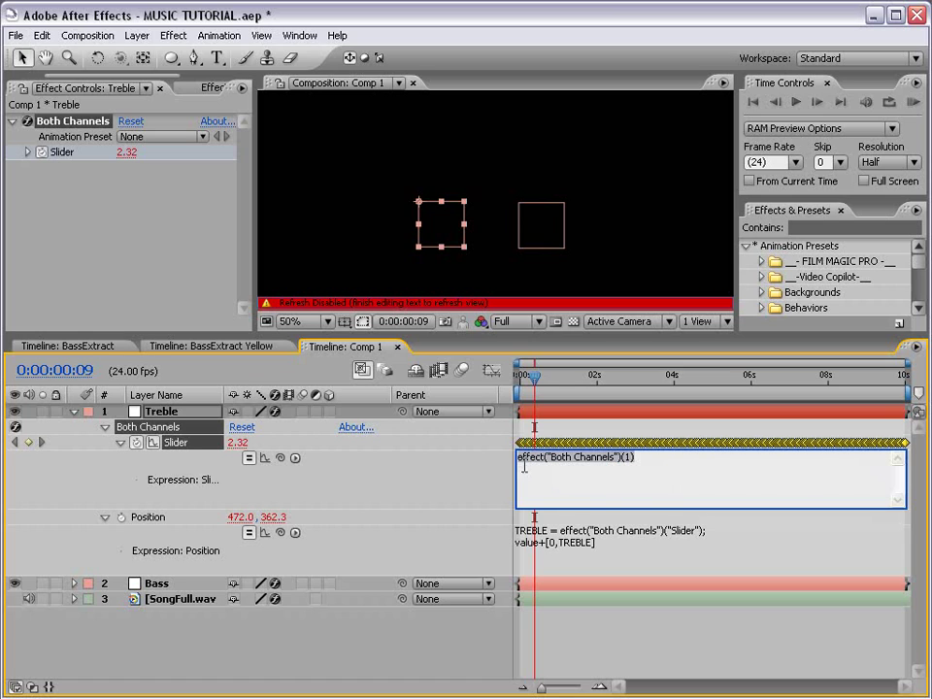
pyautogui.moveTo(662, 479); pyautogui.dragTo(473, 475)
pyautogui.write('value')
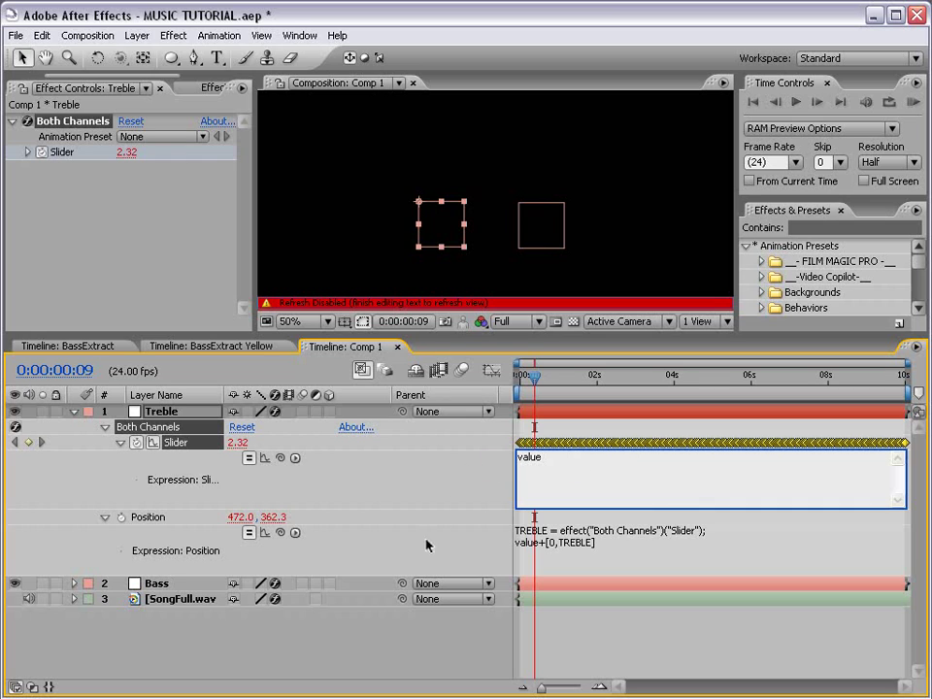
pyautogui.click(418, 637)
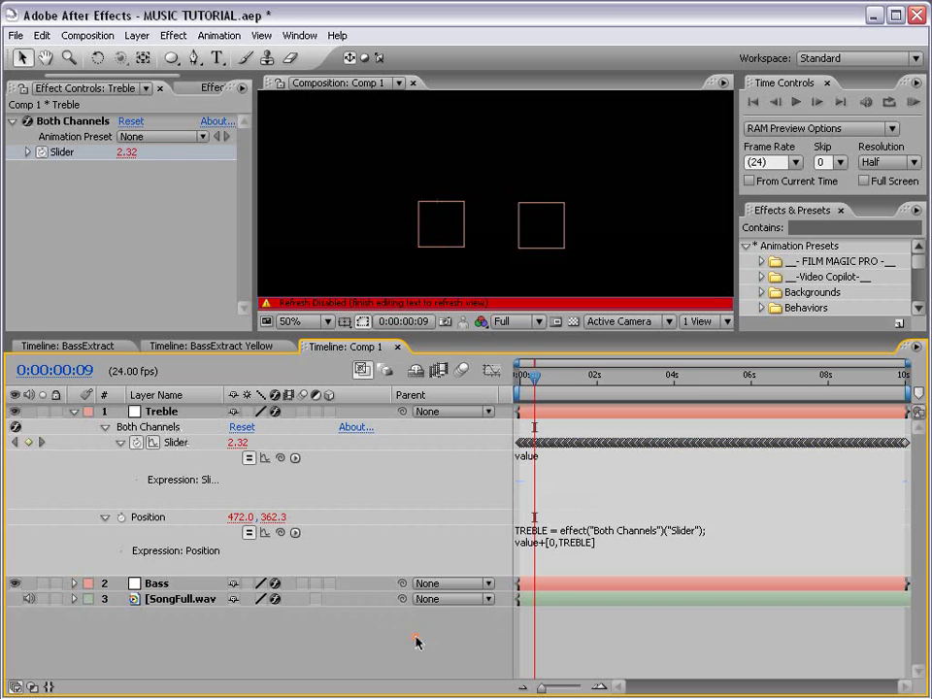
# Move to 0:00:01:08 and replace Treble's slider expression with linear(value,0,100,0,500).
pyautogui.moveTo(535, 379); pyautogui.dragTo(571, 388)
pyautogui.click(534, 471)
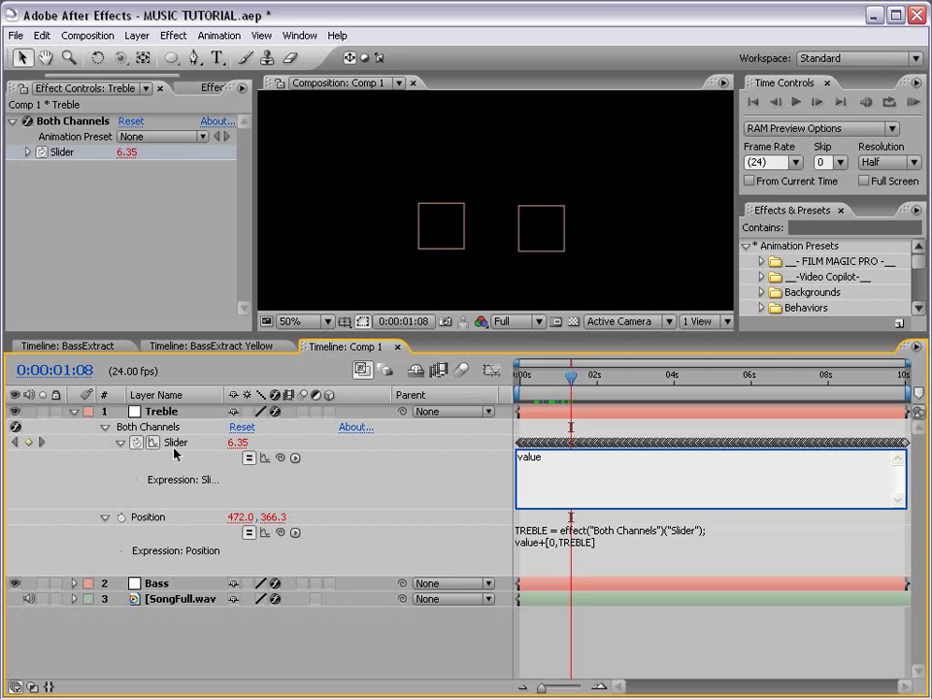
pyautogui.doubleClick(540, 457)
pyautogui.click(587, 483)
pyautogui.moveTo(554, 458); pyautogui.dragTo(469, 461)
pyautogui.write('linear(value,0,100,0,500')
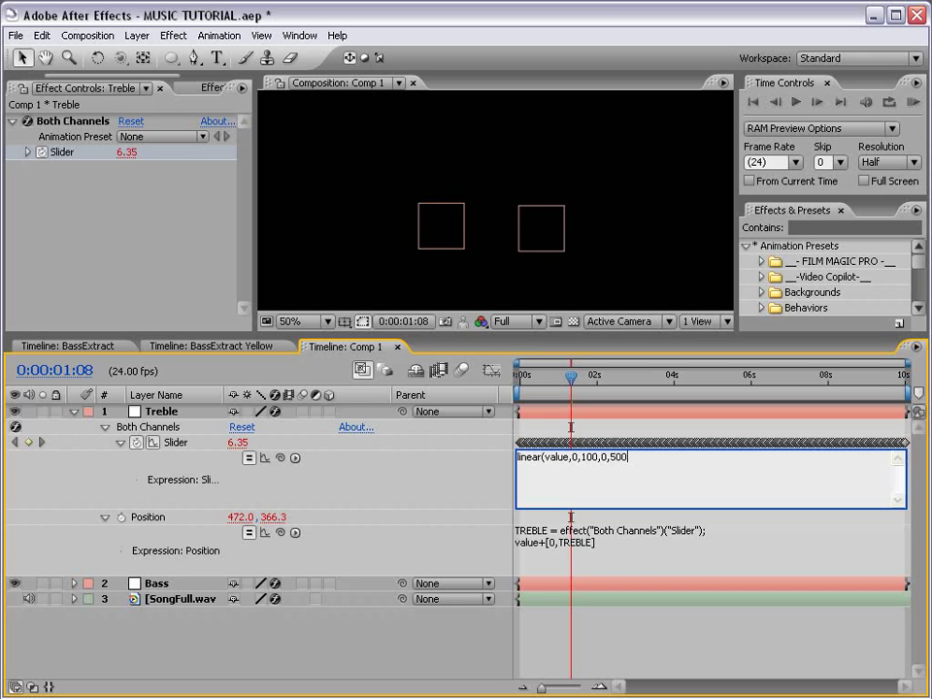
pyautogui.write(')')
pyautogui.moveTo(535, 505); pyautogui.dragTo(532, 492)
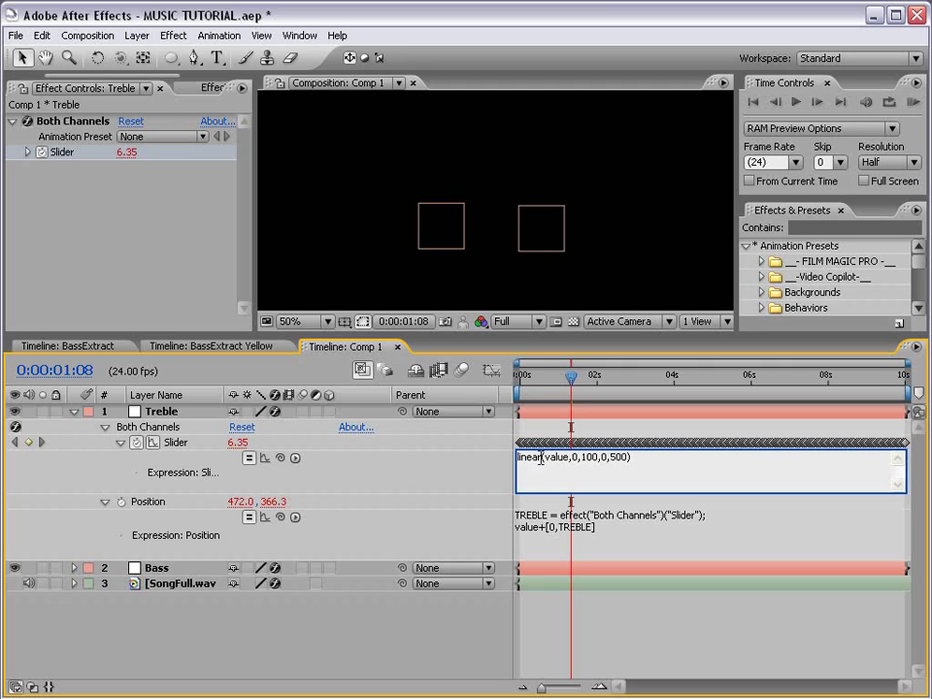
# Go over the input and output arguments of Treble's linear slider expression and apply it.
pyautogui.moveTo(545, 459); pyautogui.dragTo(567, 460)
pyautogui.click(572, 463)
pyautogui.click(586, 462)
pyautogui.click(588, 461)
pyautogui.click(637, 468)
pyautogui.click(529, 427)
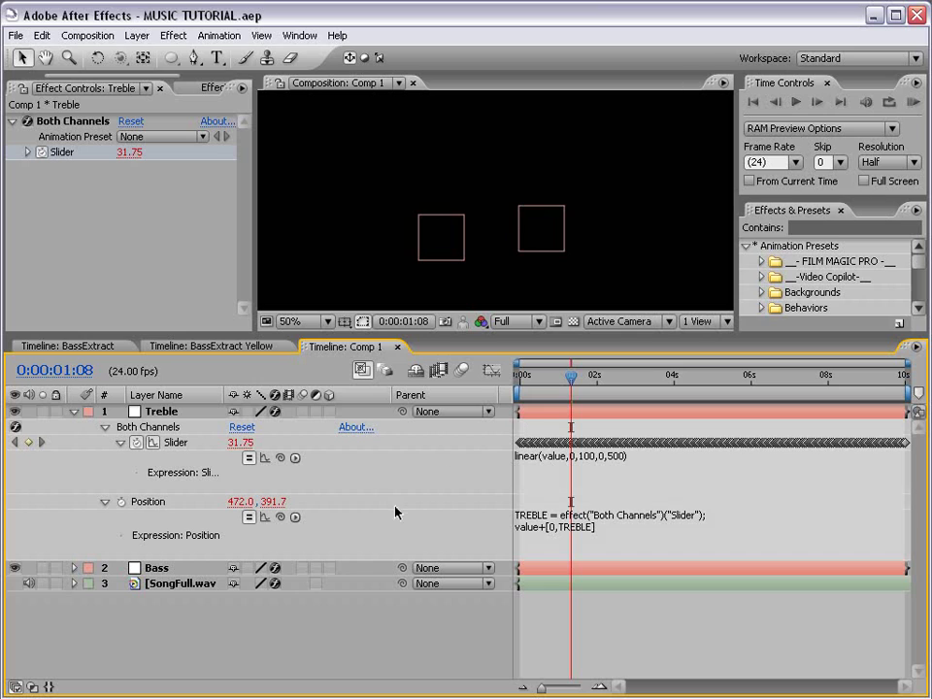
# Show the keyframes of Treble's Both Channels slider in the Graph Editor.
pyautogui.click(178, 442)
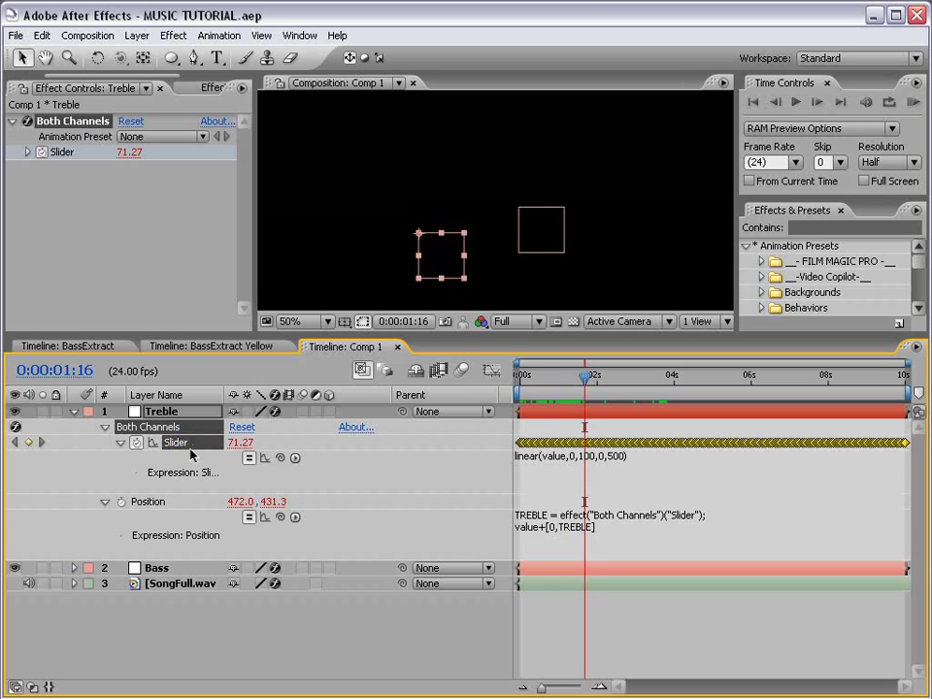
pyautogui.click(490, 371)
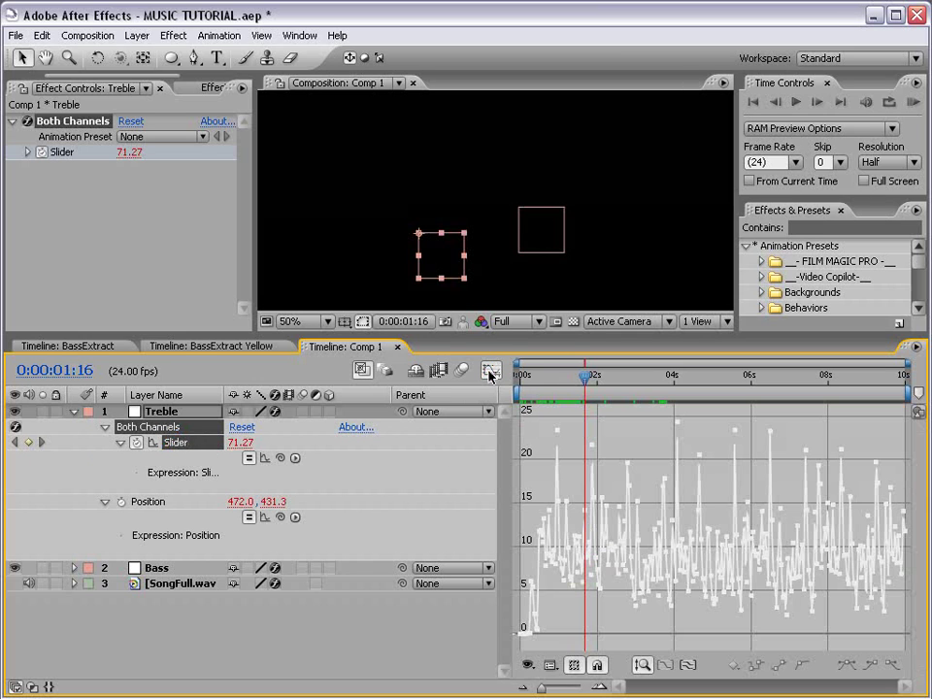
# Zoom in on Treble's slider graph and move to its high peak at 0:00:00:23.
pyautogui.click(599, 687)
pyautogui.moveTo(690, 688); pyautogui.dragTo(656, 687)
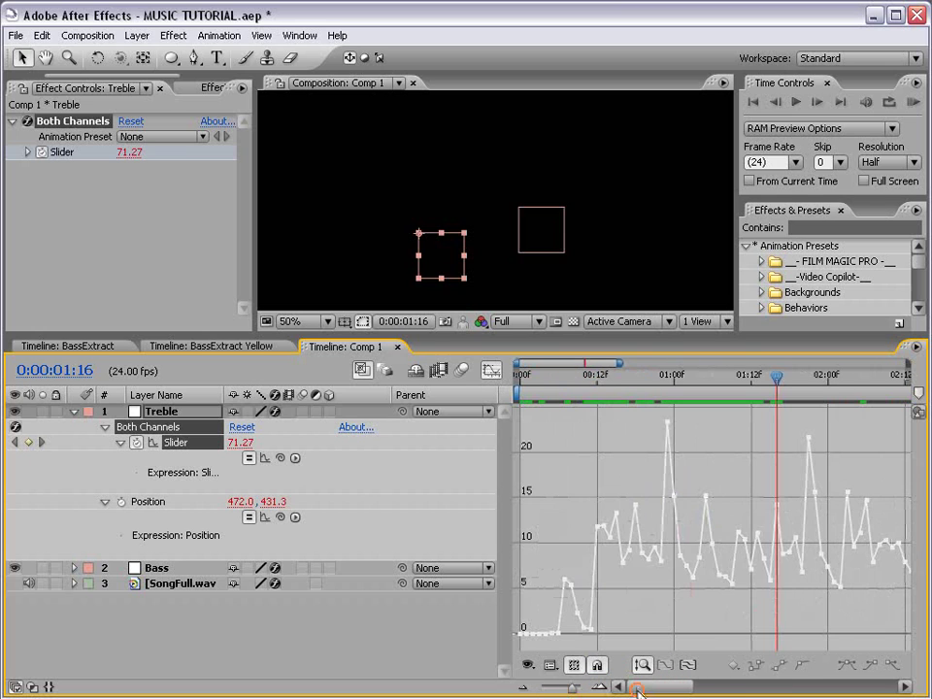
pyautogui.click(667, 378)
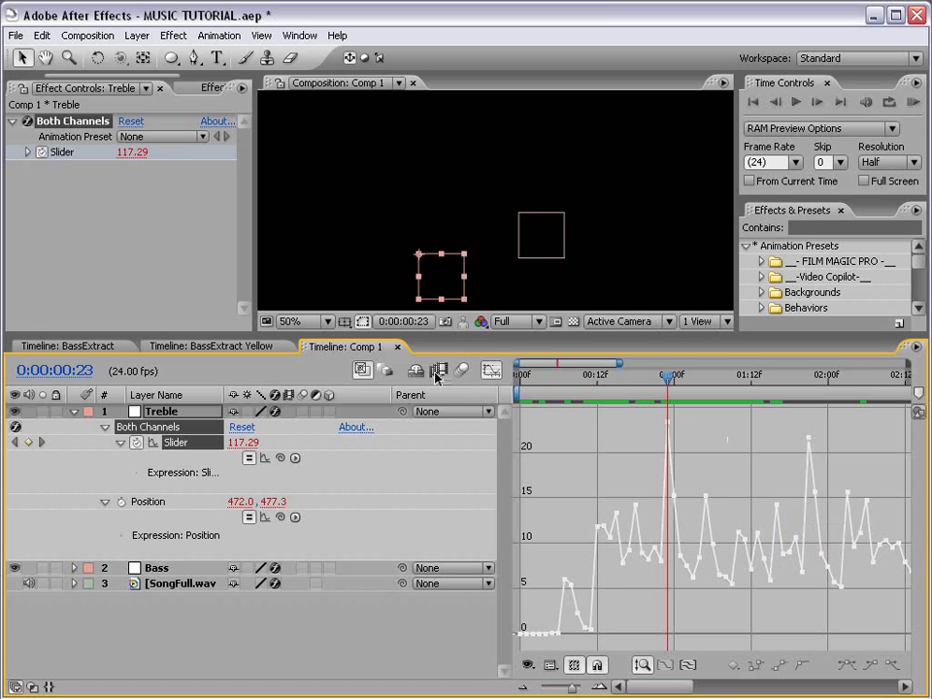
# Leave the Graph Editor and change Treble's slider expression to linear(value,8,50,0,500).
pyautogui.click(493, 380)
pyautogui.click(575, 457)
pyautogui.click(576, 456)
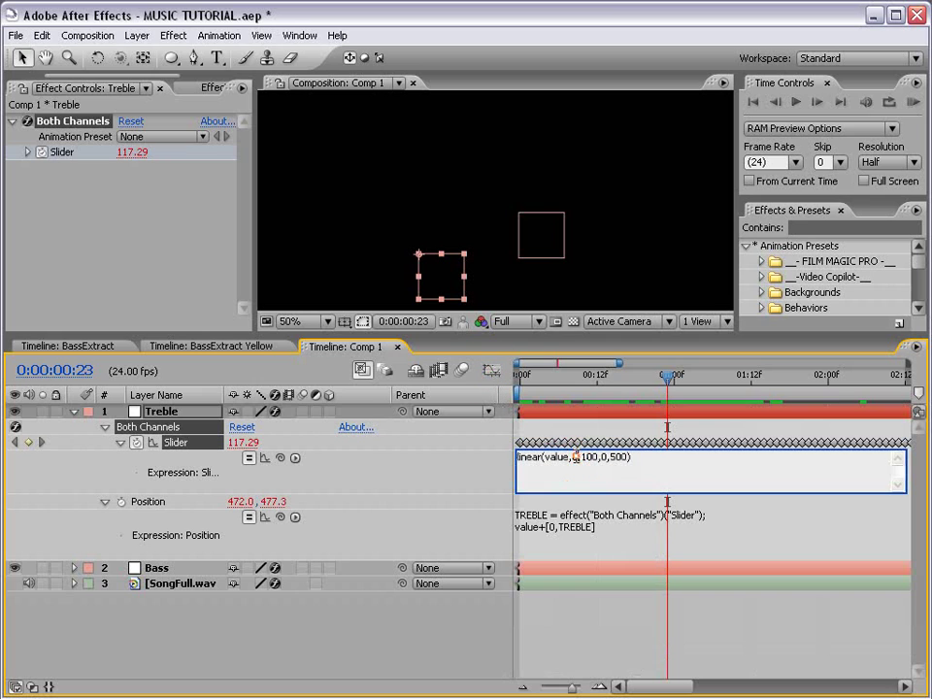
pyautogui.write('1')
pyautogui.write('50')
pyautogui.click(586, 505)
# Scrub between 0:00:00:11 and 0:00:00:15, comparing Treble's slider value with its expression disabled and re-enabled.
pyautogui.click(625, 375)
pyautogui.moveTo(624, 375); pyautogui.dragTo(591, 374)
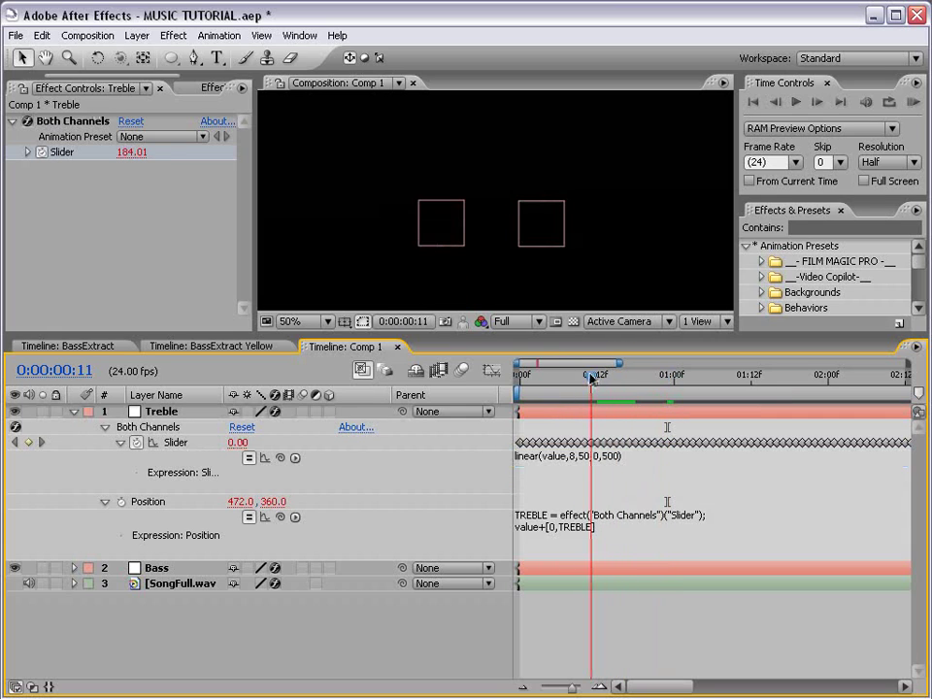
pyautogui.click(250, 457)
pyautogui.click(598, 378)
pyautogui.moveTo(598, 378); pyautogui.dragTo(618, 378)
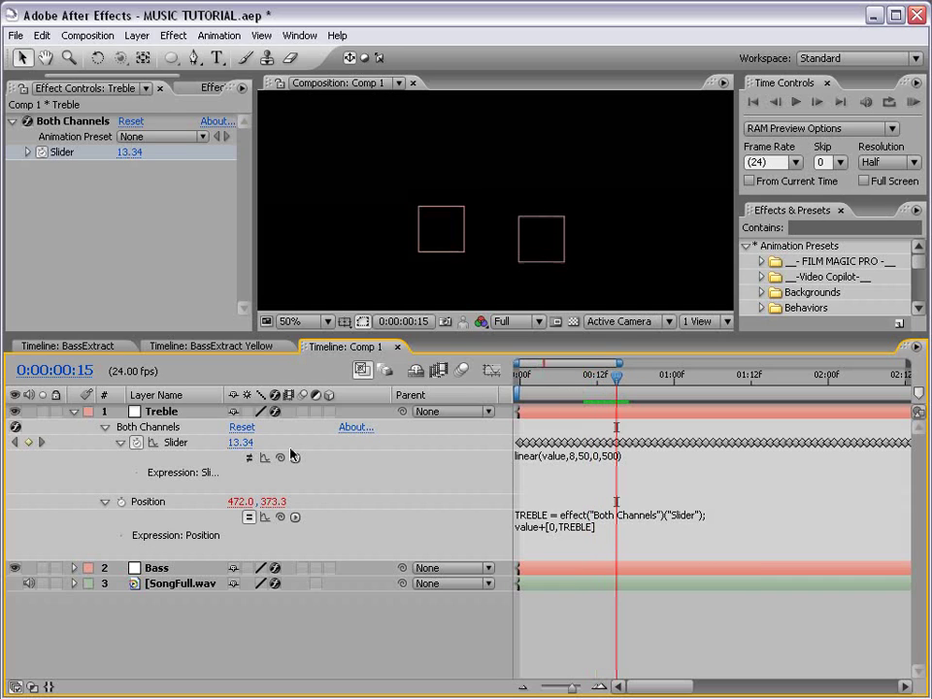
pyautogui.click(250, 458)
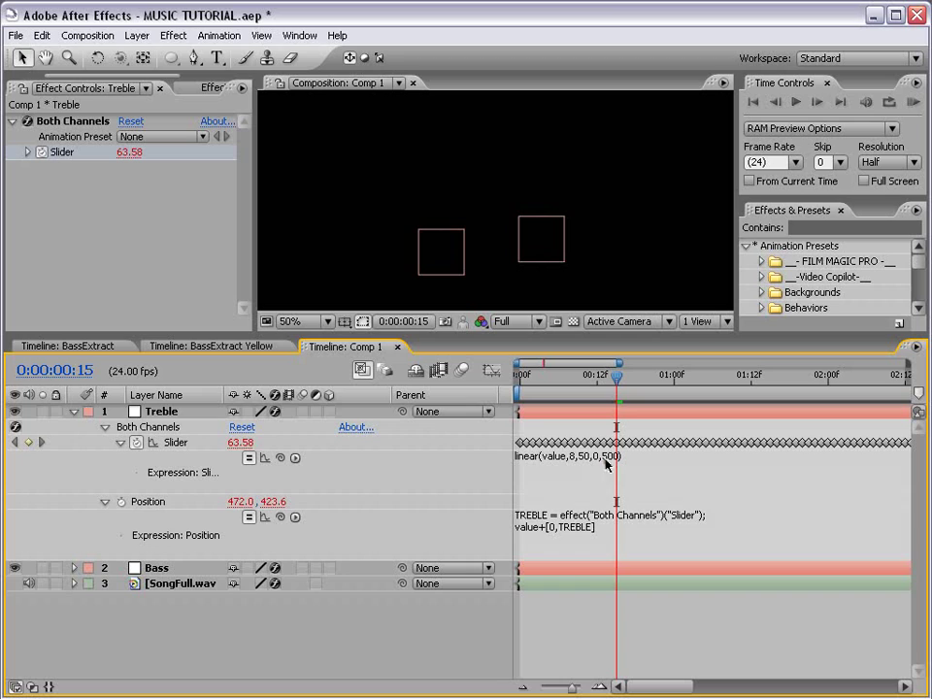
# Compare Treble's slider value at 0:00:00:17 and 0:00:01:03 with the expression off, restoring the expression at the second time.
pyautogui.moveTo(617, 378); pyautogui.dragTo(627, 376)
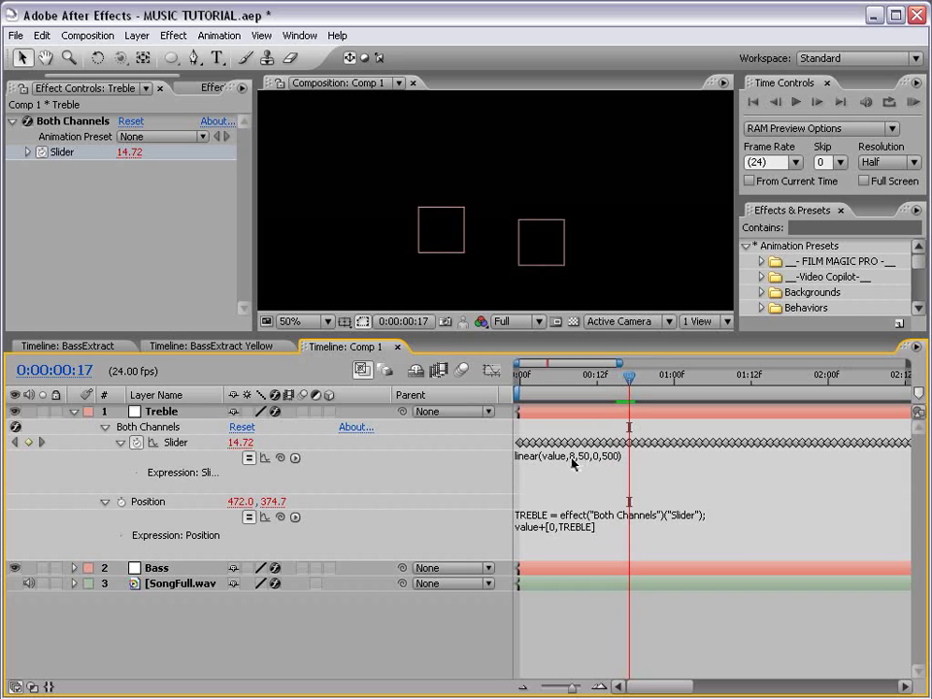
pyautogui.click(249, 461)
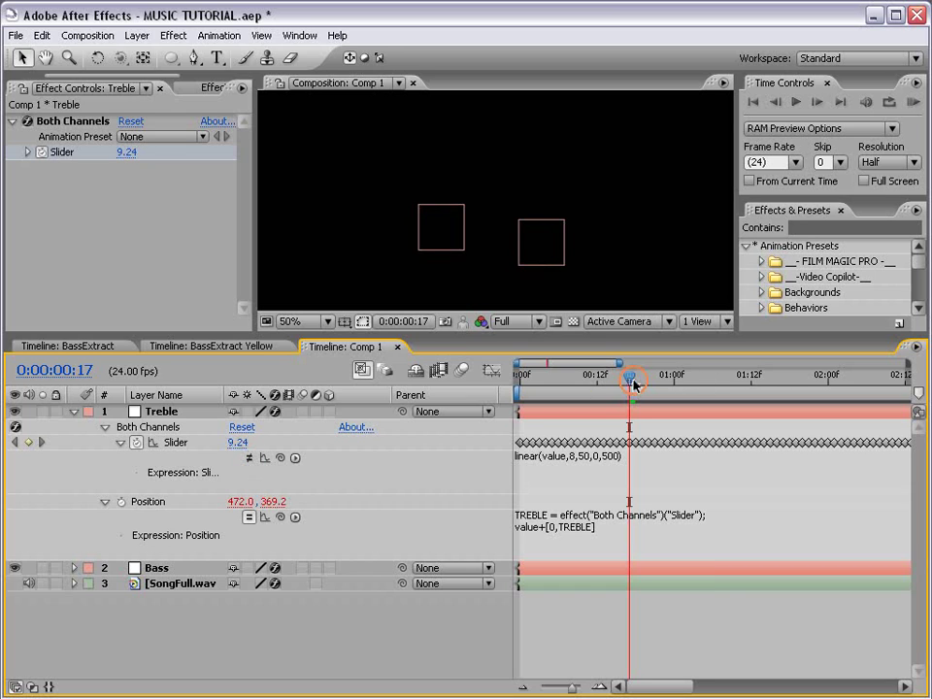
pyautogui.moveTo(633, 381); pyautogui.dragTo(642, 383)
pyautogui.press('space')
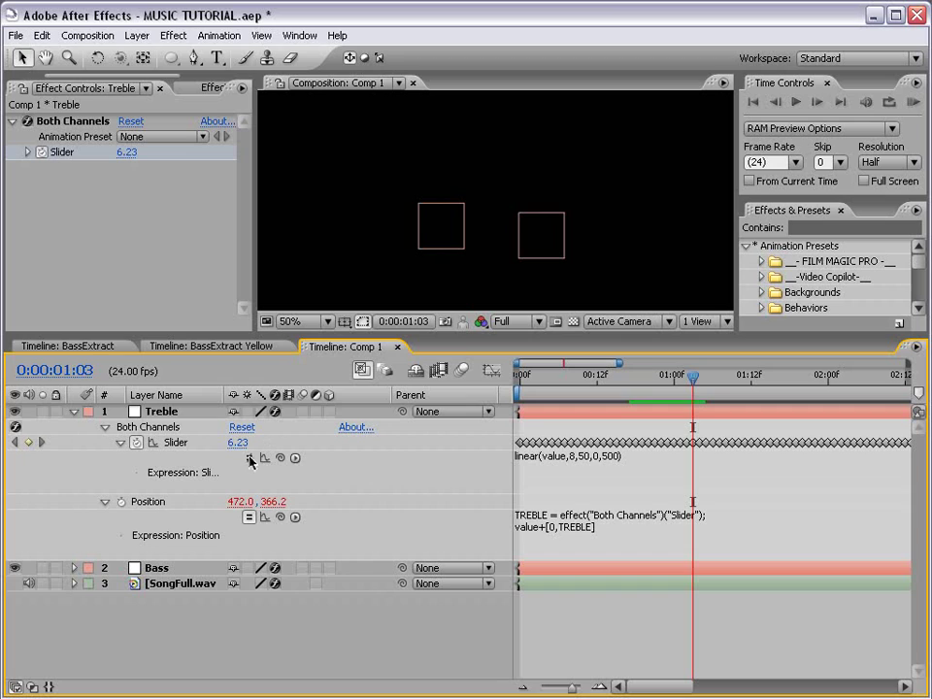
pyautogui.click(249, 458)
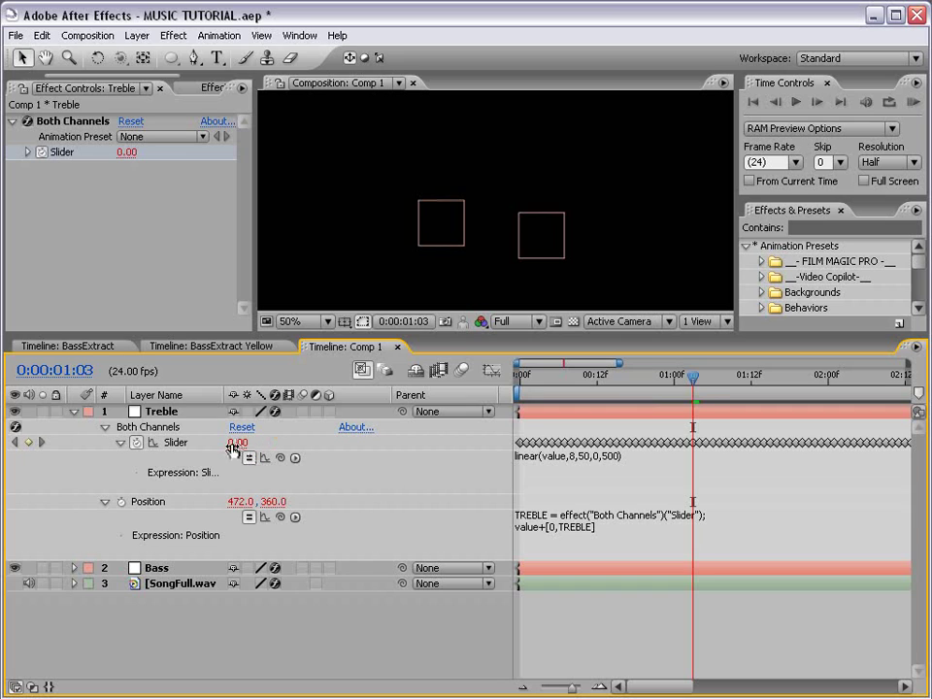
# Raise the input minimum in Treble's slider expression to 10, making it linear(value,10,50,0,500).
pyautogui.click(577, 460)
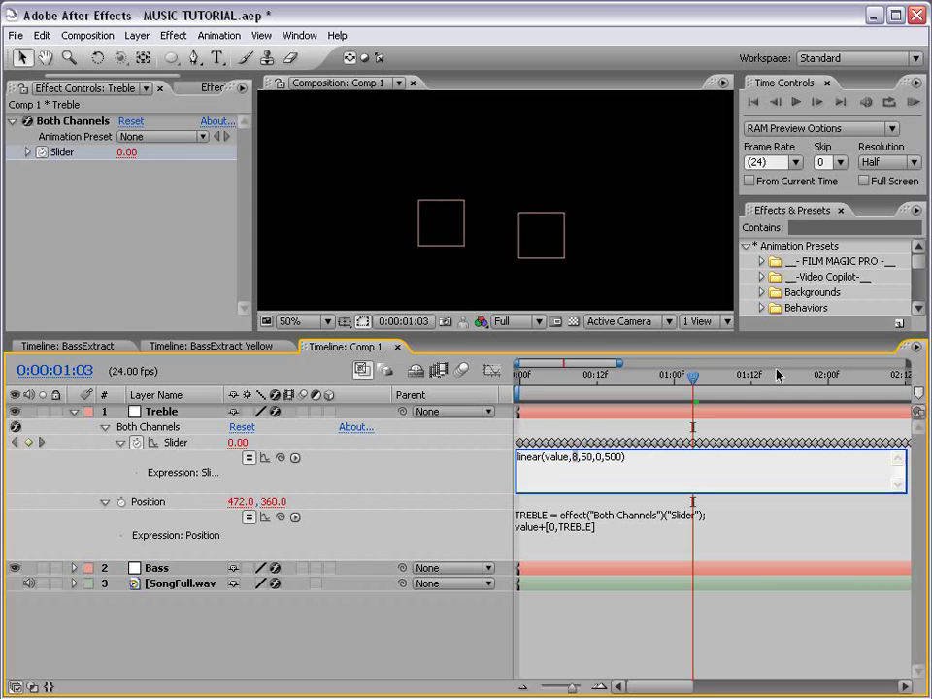
pyautogui.press('BackSpace')
pyautogui.write('10')
pyautogui.click(599, 429)
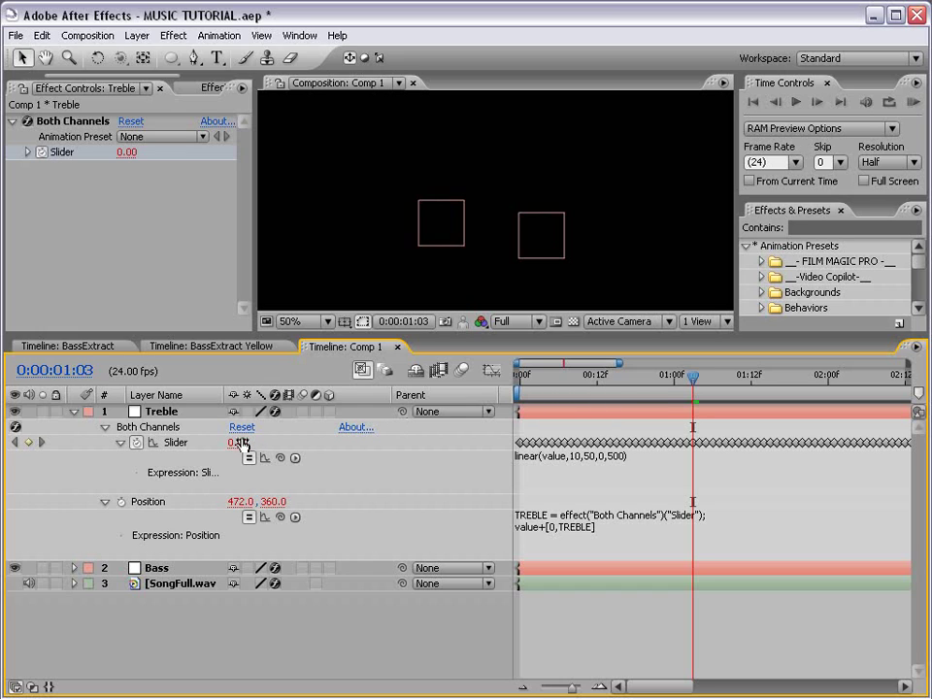
# Display the post-expression graph of Treble's slider in the Graph Editor, compare it with the keyframes, and return to the layer bars.
pyautogui.click(491, 370)
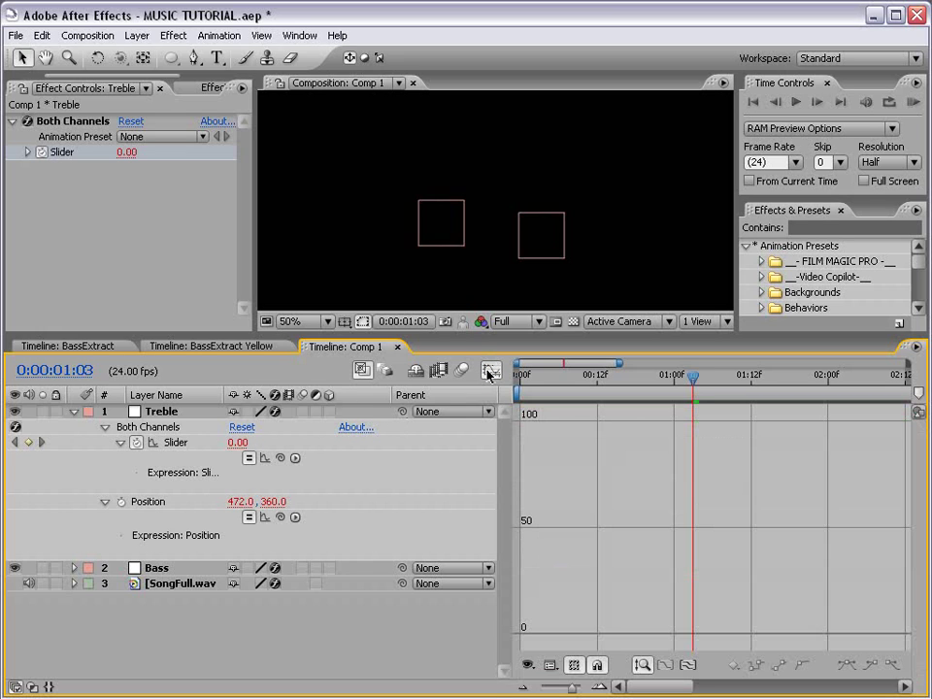
pyautogui.click(264, 459)
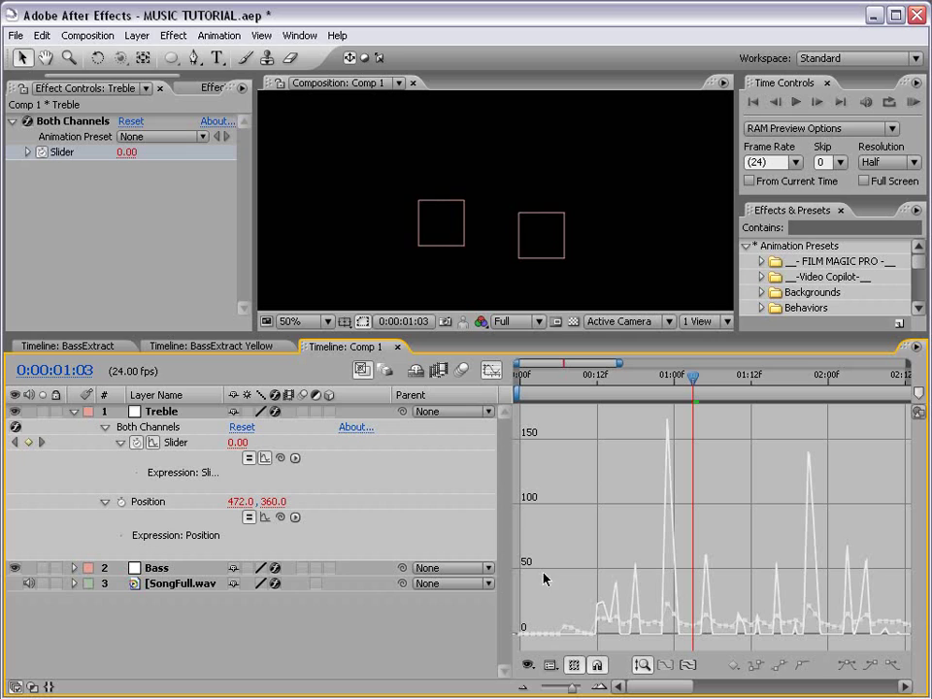
pyautogui.click(493, 369)
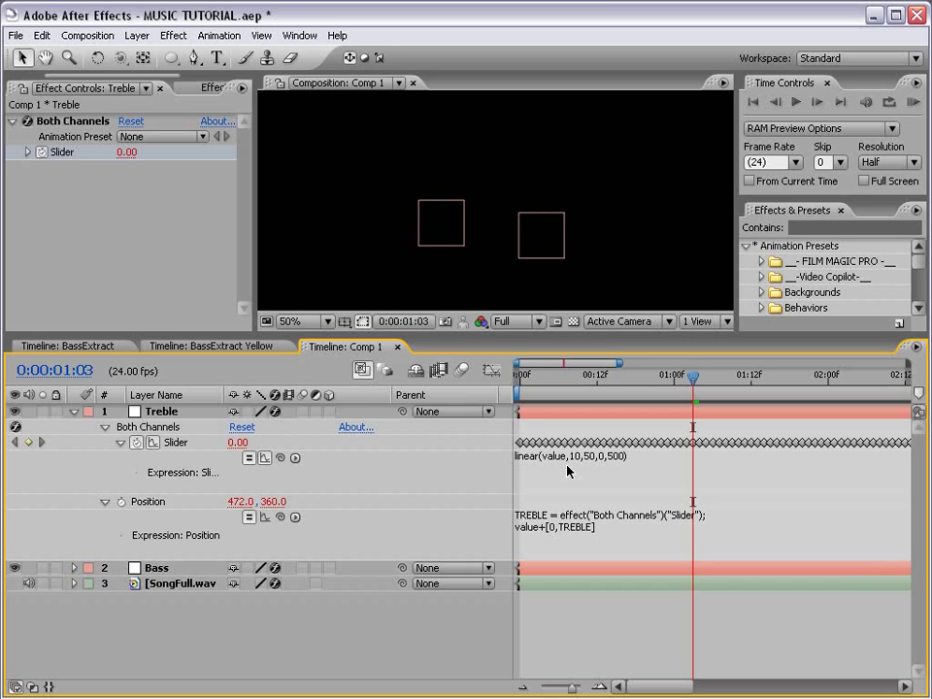
# Preview both nulls' motion from 0:00:00:06 with the composition view at 25%.
pyautogui.click(557, 384)
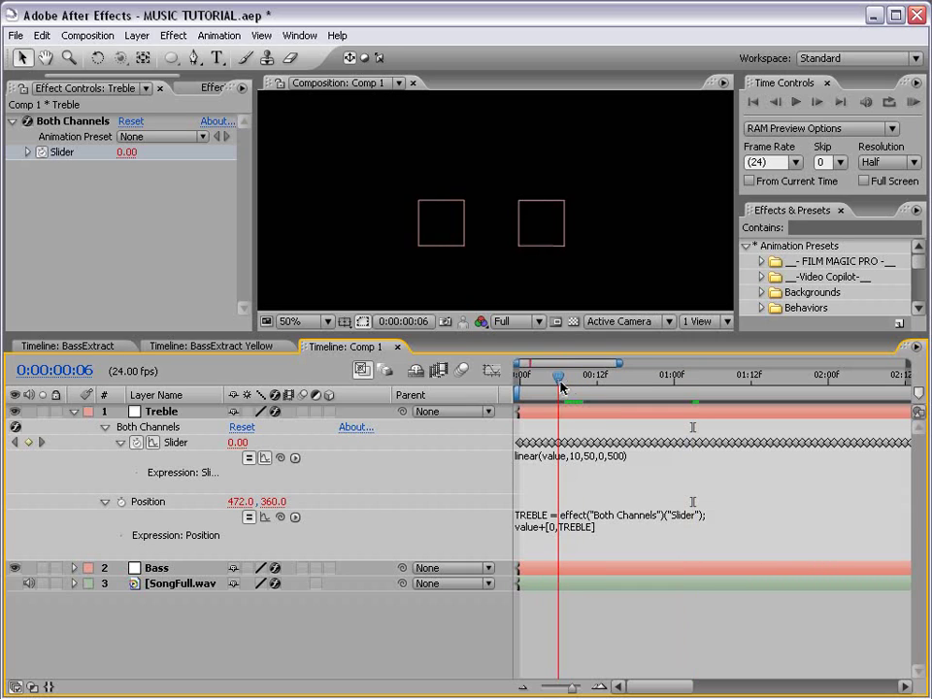
pyautogui.scroll(-1, 457, 214)
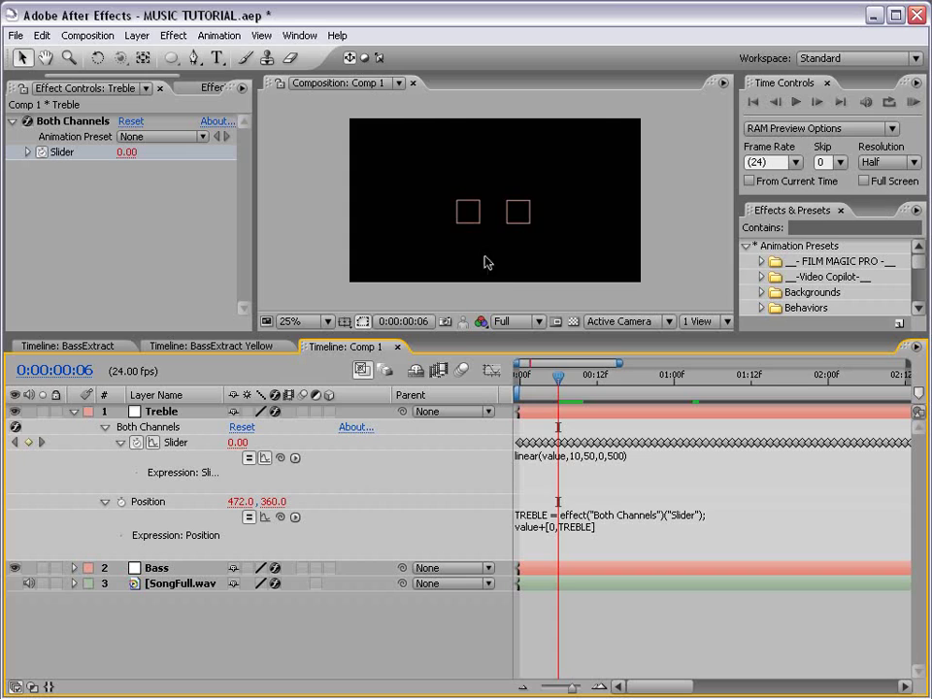
pyautogui.scroll(1, 484, 262)
pyautogui.press('KP_0')
pyautogui.scroll(-1, 486, 263)
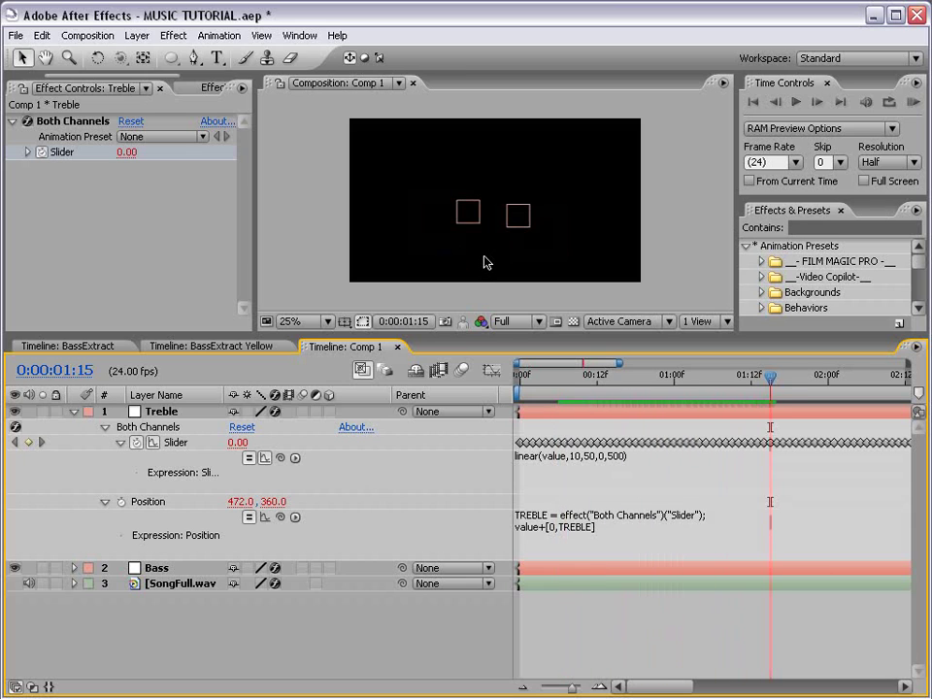
# Change the Treble layer's label color to blue-green to distinguish it from Bass.
pyautogui.click(88, 412)
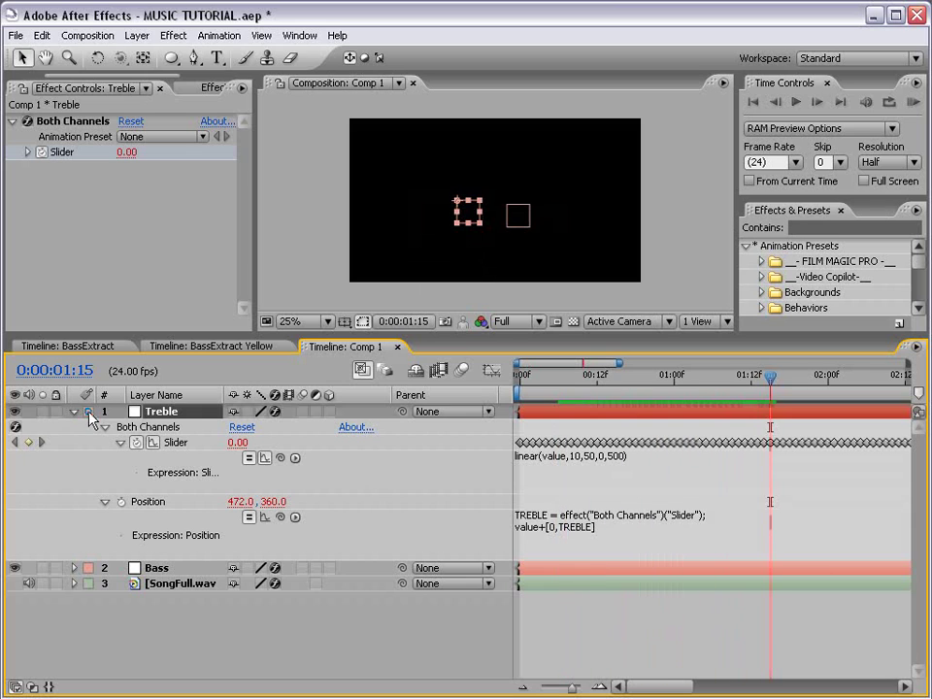
pyautogui.click(129, 508)
pyautogui.scroll(1, 567, 238)
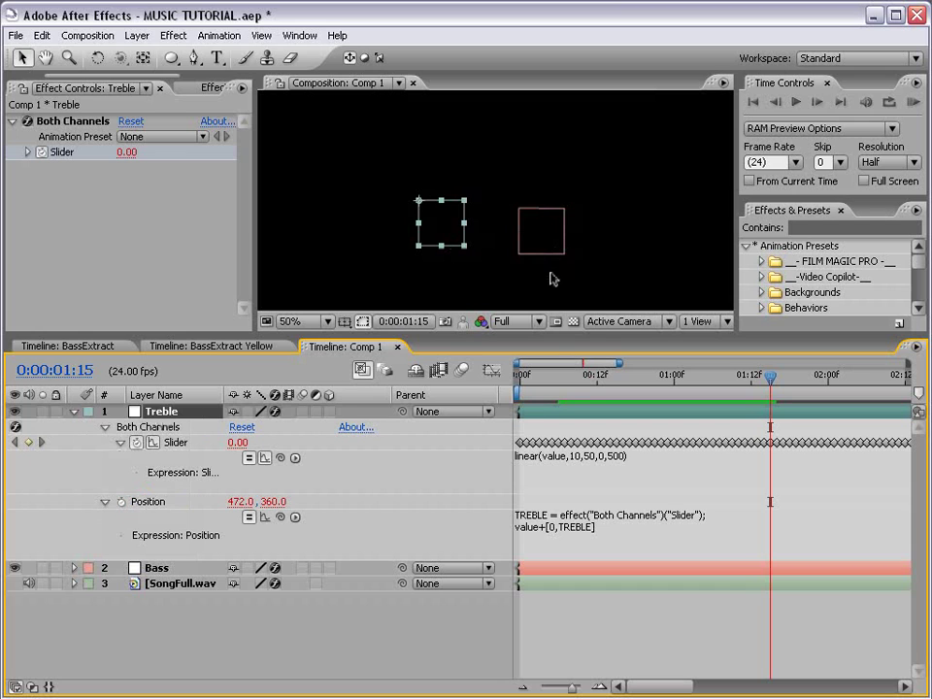
# Play a RAM preview of the two nulls from 0:00:00:06 at 50% view.
pyautogui.click(559, 376)
pyautogui.press('KP_0')
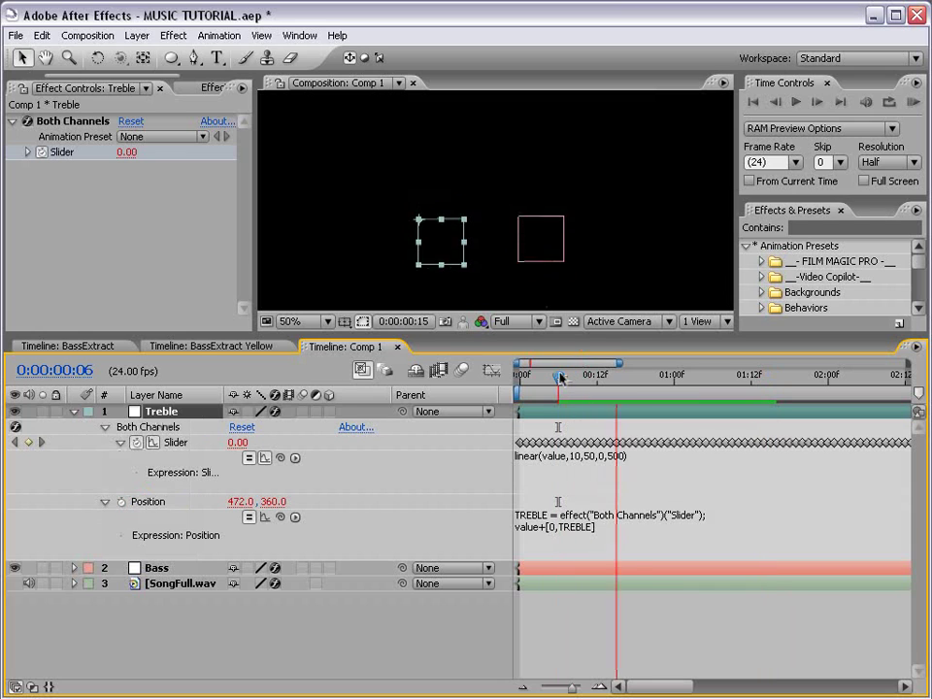
pyautogui.press('space')
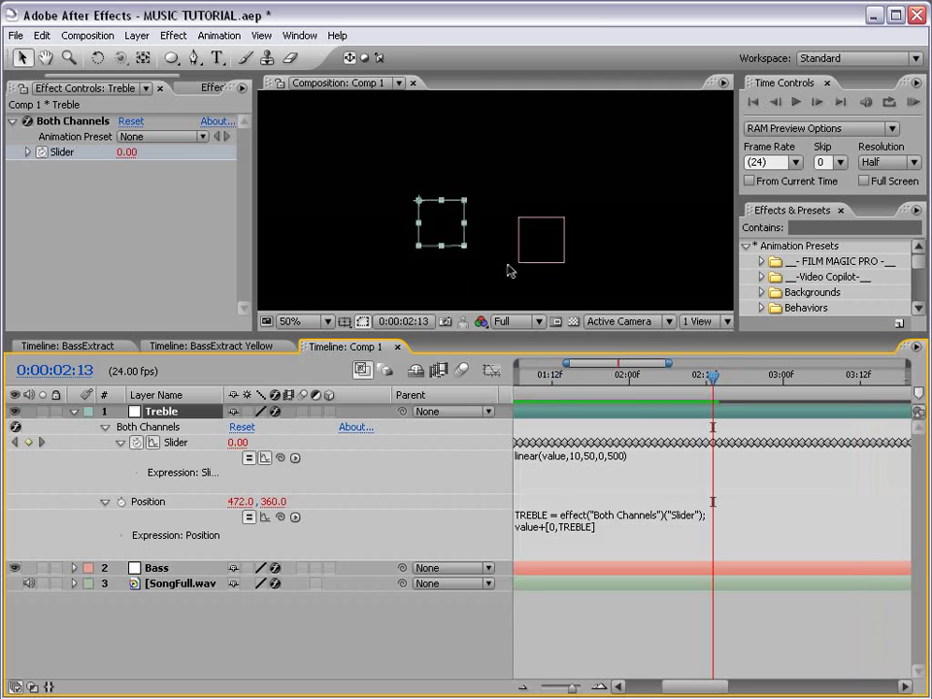
# Set the input minimum in Treble's slider expression to 8.5 and preview the motion from 0:00:01:16.
pyautogui.click(622, 465)
pyautogui.click(574, 455)
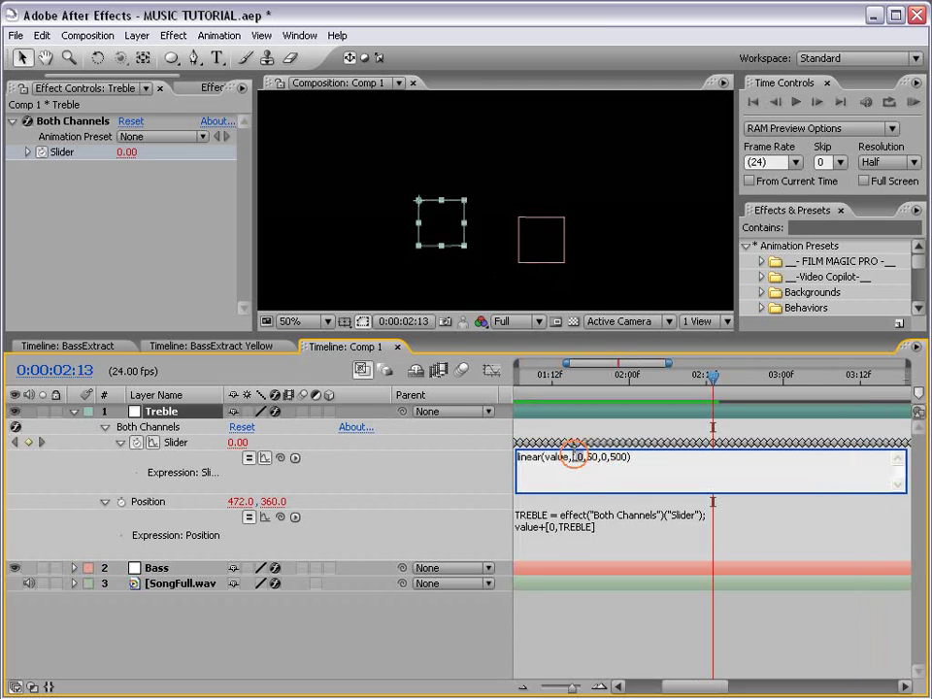
pyautogui.doubleClick(576, 456)
pyautogui.write('8.5')
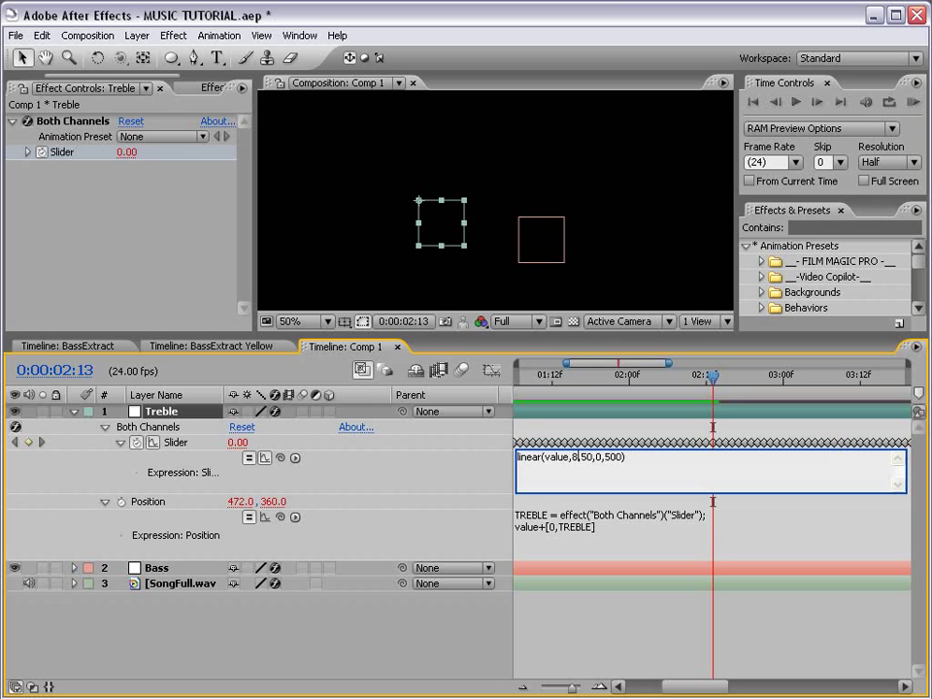
pyautogui.press('KP_Enter')
pyautogui.click(576, 377)
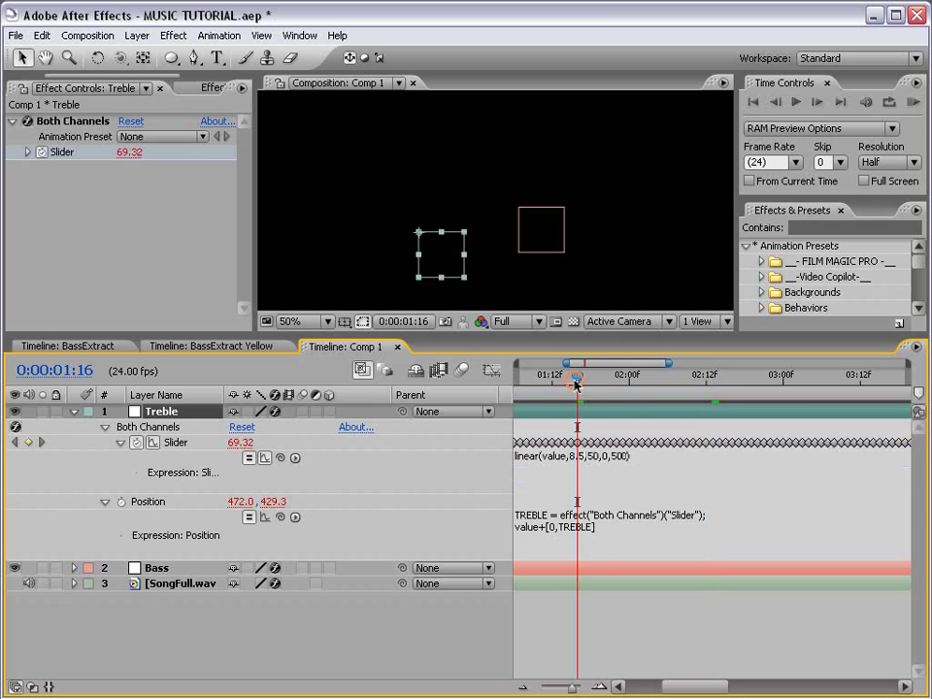
pyautogui.press('KP_0')
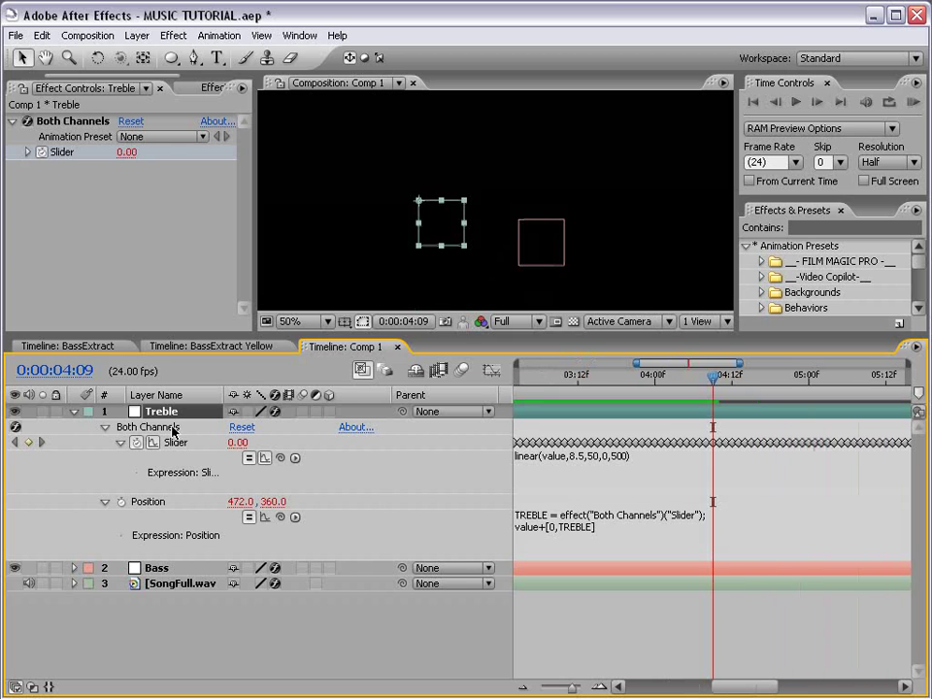
# Collapse the Treble layer and give Bass's Both Channels slider the expression linear(value,0,100,0,500).
pyautogui.click(73, 412)
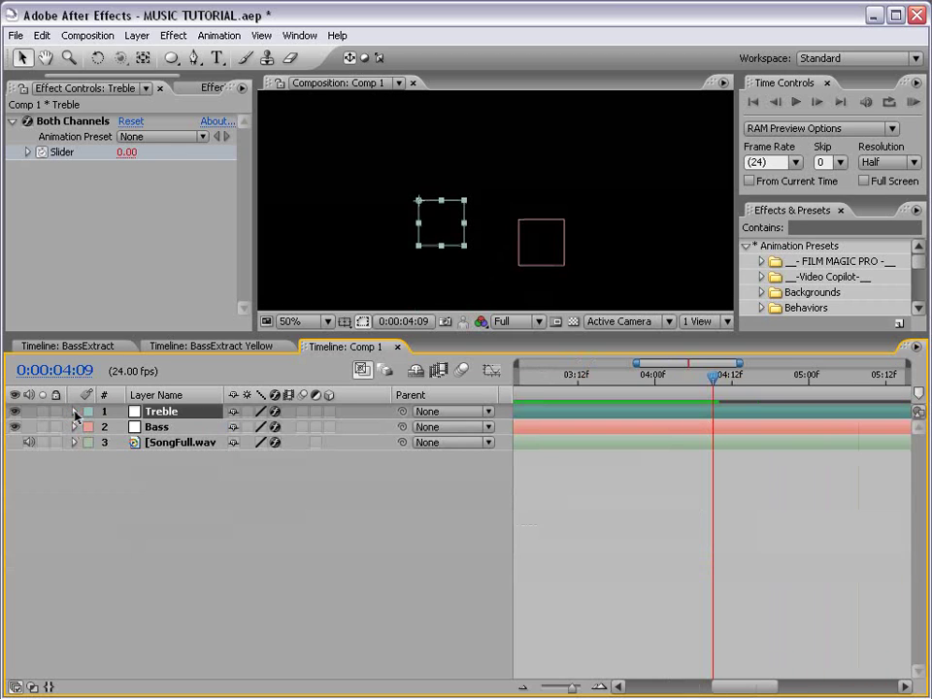
pyautogui.click(73, 412)
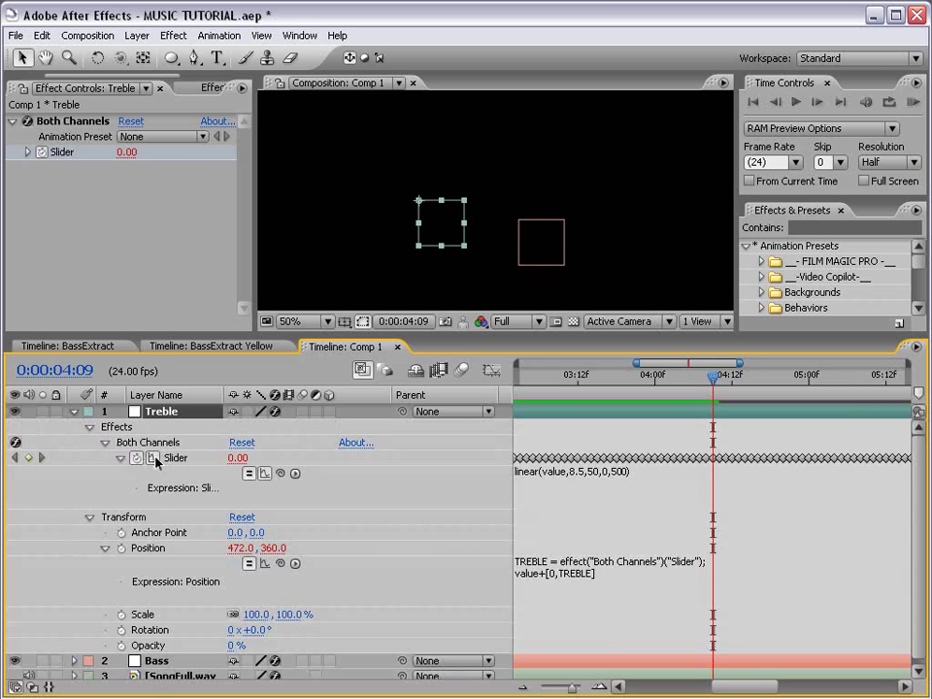
pyautogui.click(75, 412)
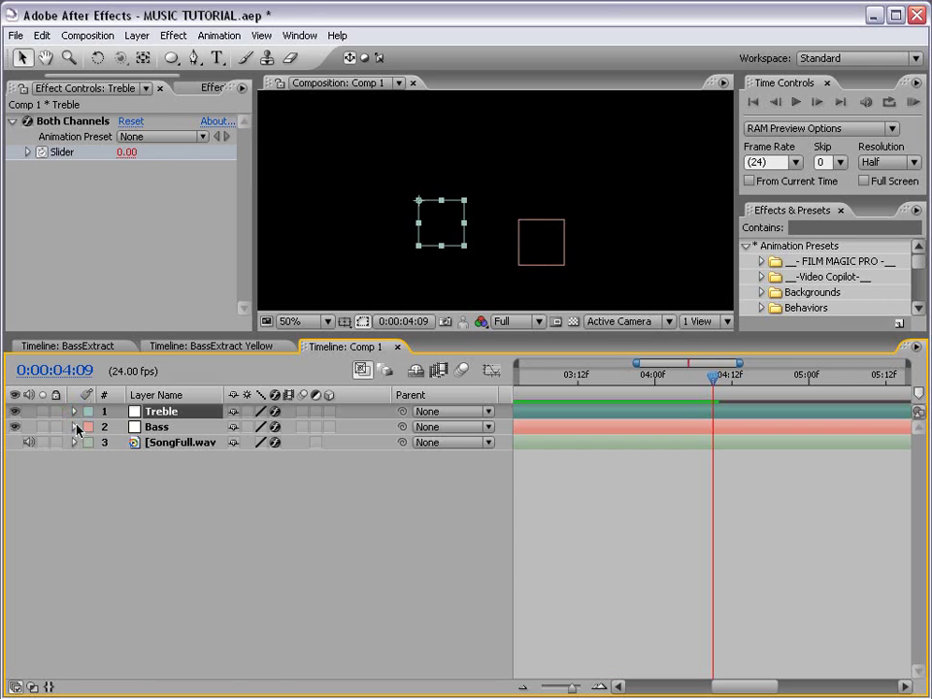
pyautogui.click(75, 427)
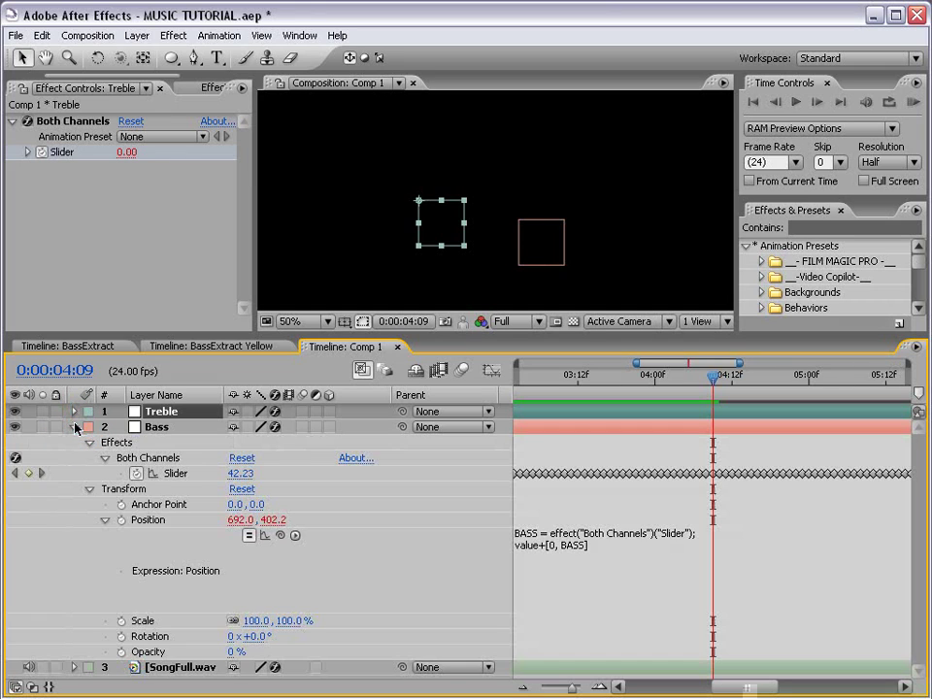
pyautogui.keyDown('alt'); pyautogui.click(136, 473); pyautogui.keyUp('alt')
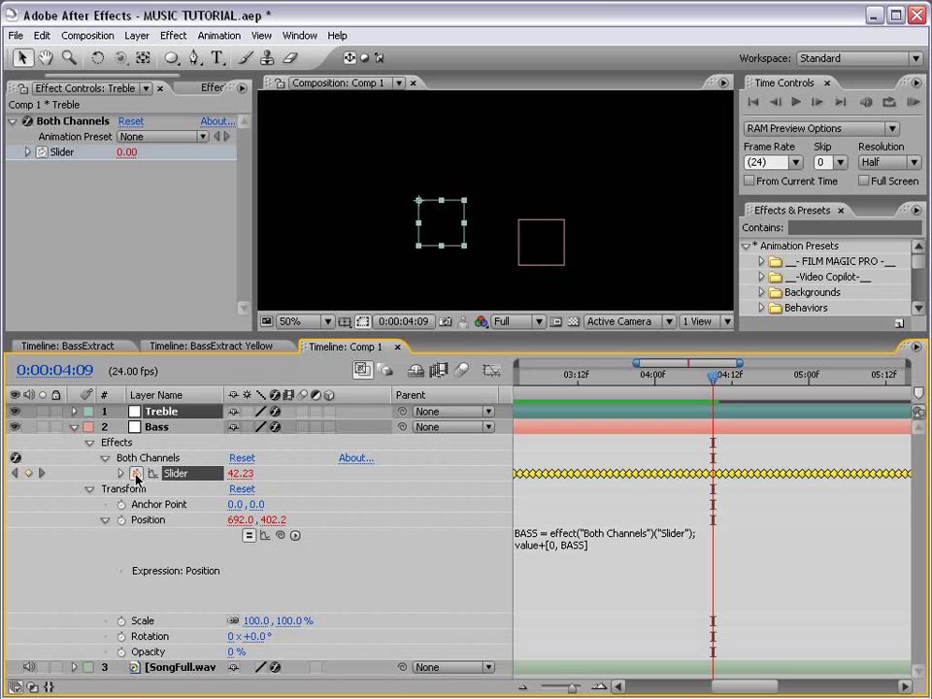
pyautogui.hotkey('ctrl', 'a')
pyautogui.press('BackSpace')
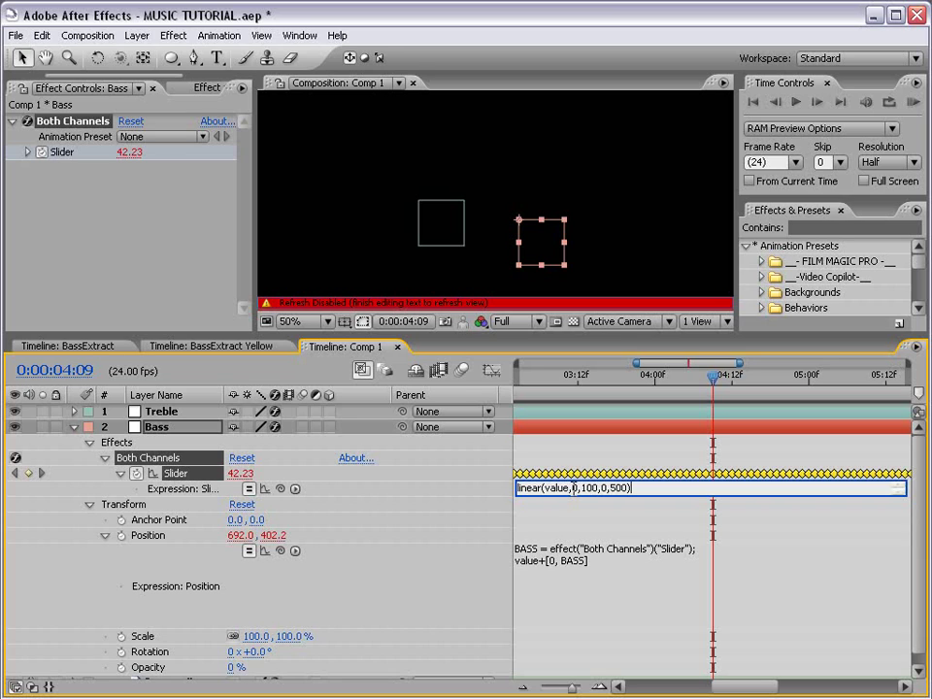
pyautogui.click(555, 567)
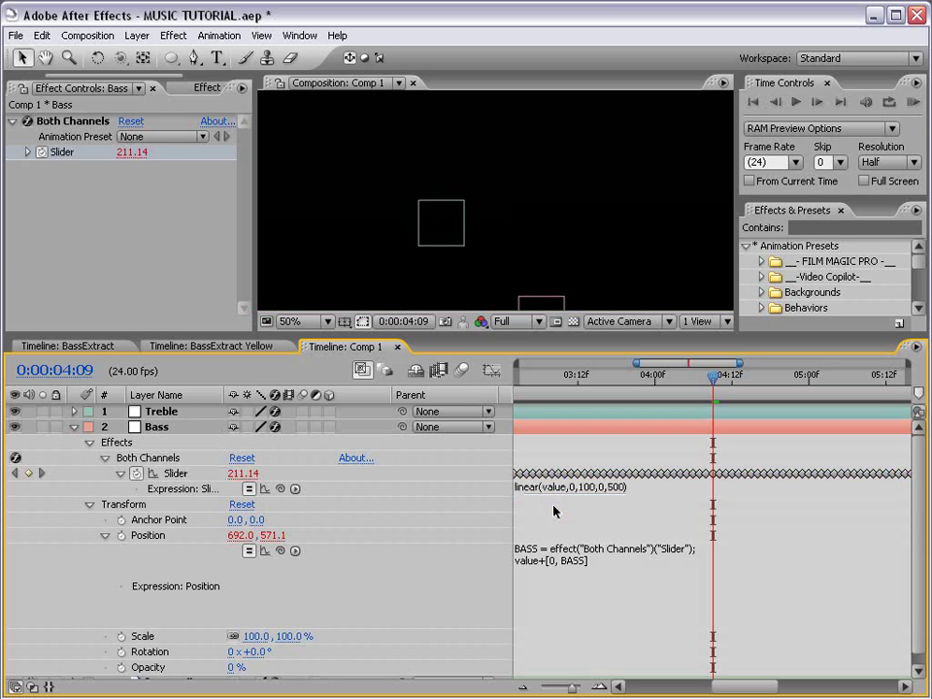
# Show the keyframes of Bass's Both Channels slider in the Graph Editor and examine their low and high values.
pyautogui.click(182, 475)
pyautogui.click(492, 369)
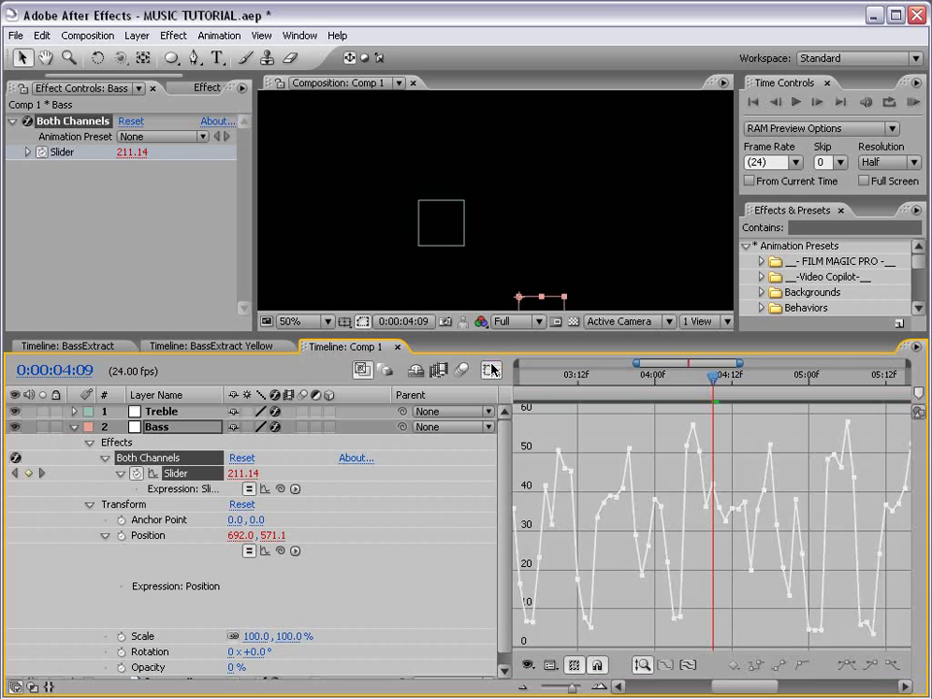
pyautogui.moveTo(544, 575); pyautogui.dragTo(624, 585)
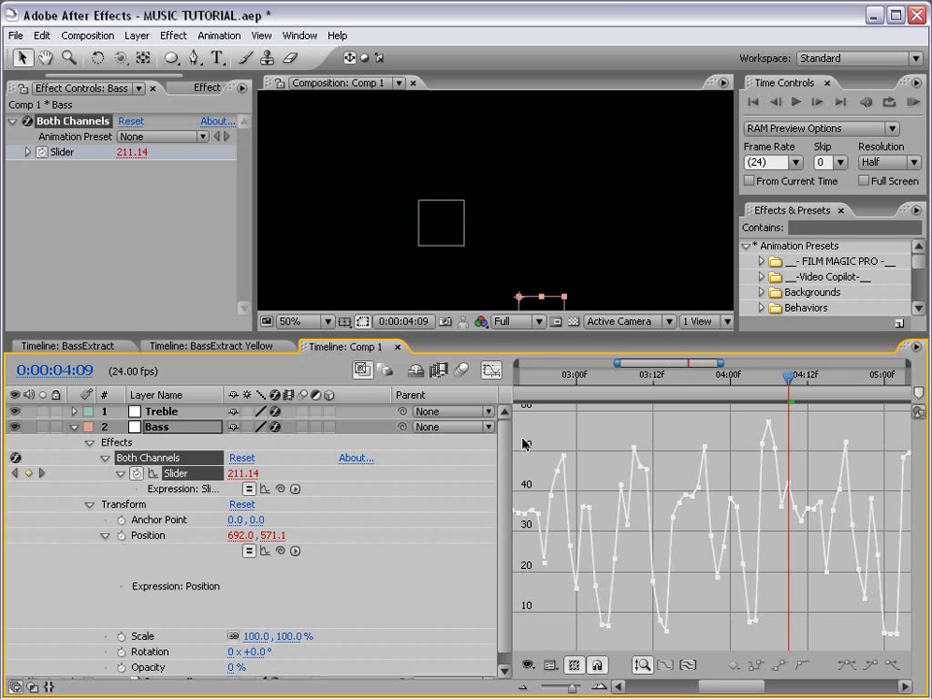
# Leave the Graph Editor and set the input range in Bass's slider expression to 10 through 60.
pyautogui.click(492, 370)
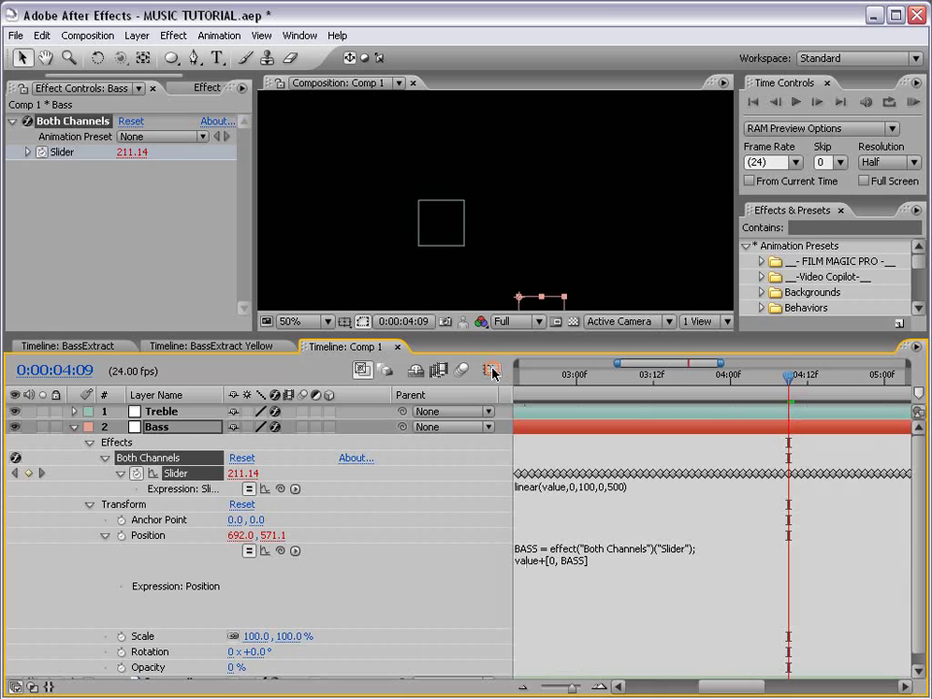
pyautogui.click(583, 487)
pyautogui.click(574, 487)
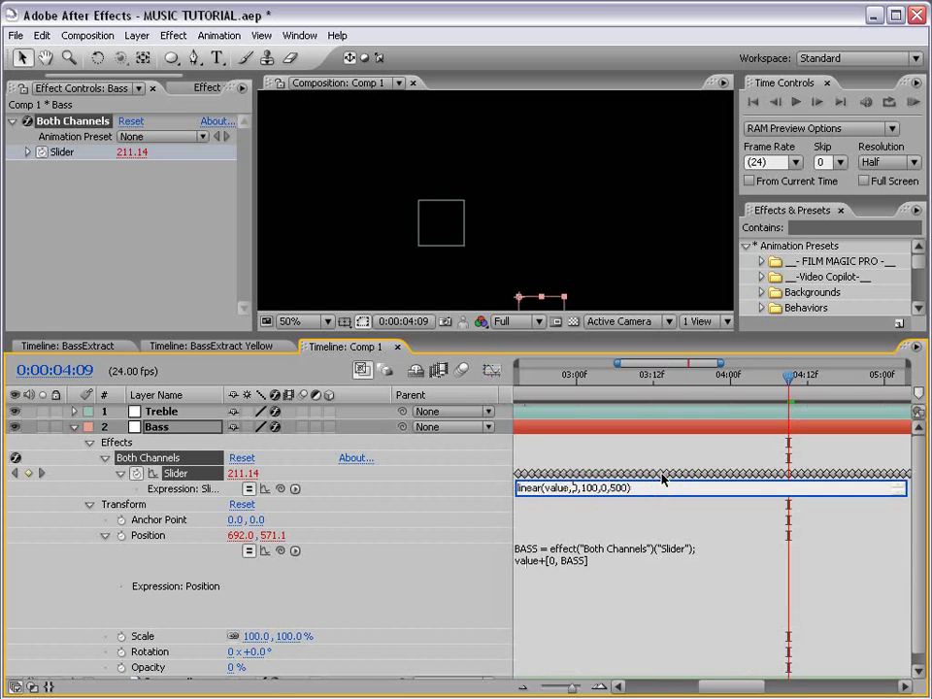
pyautogui.write('1')
pyautogui.click(602, 488)
pyautogui.press('BackSpace')
pyautogui.press('BackSpace')
pyautogui.press('BackSpace')
pyautogui.write('60')
pyautogui.click(603, 506)
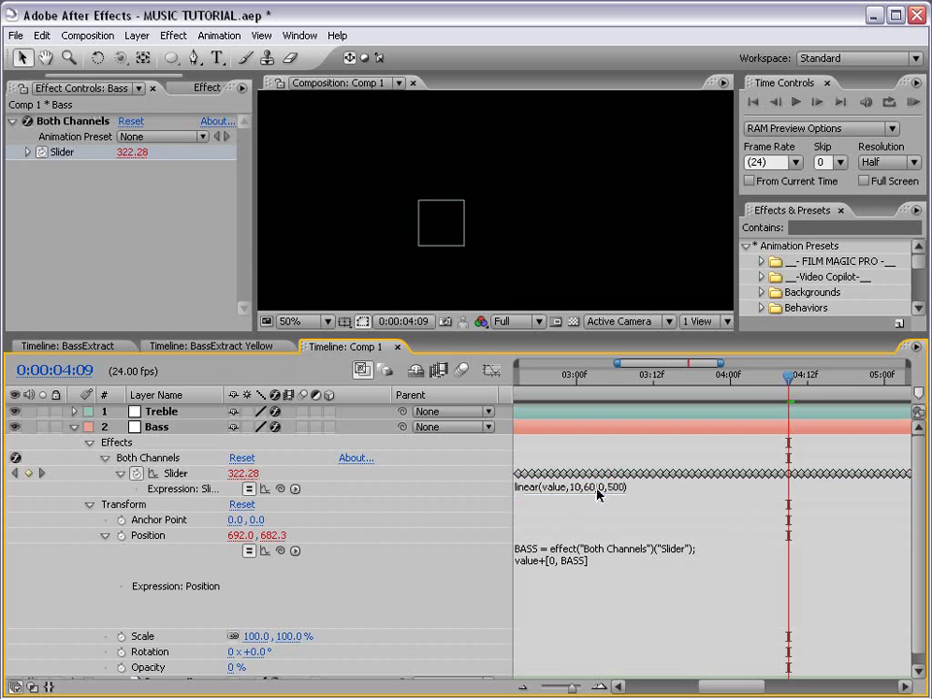
# Preview the nulls' motion at 25% view with the whole timeline shown, from 0:00:01:00 and again from 0:00:01:14.
pyautogui.scroll(-2, 513, 216)
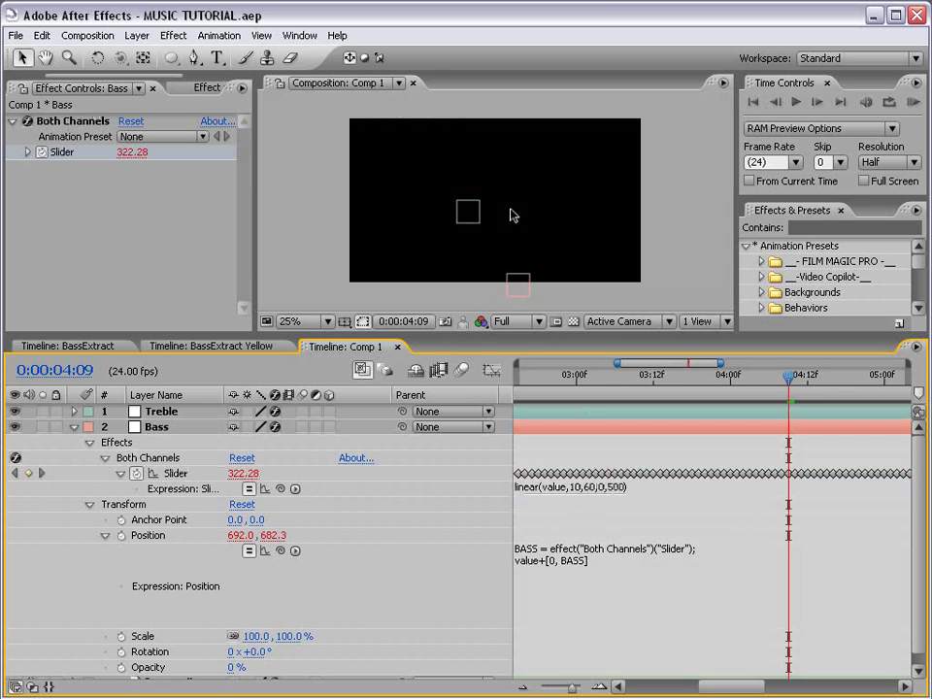
pyautogui.press('-')
pyautogui.press('-')
pyautogui.press('-')
pyautogui.click(560, 386)
pyautogui.press('KP_0')
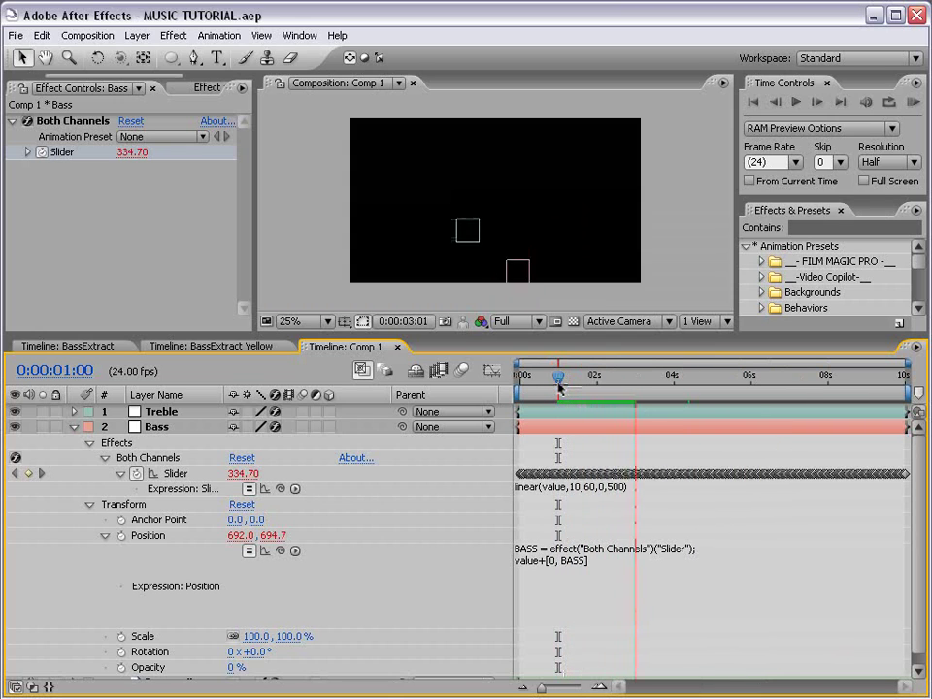
pyautogui.click(504, 312)
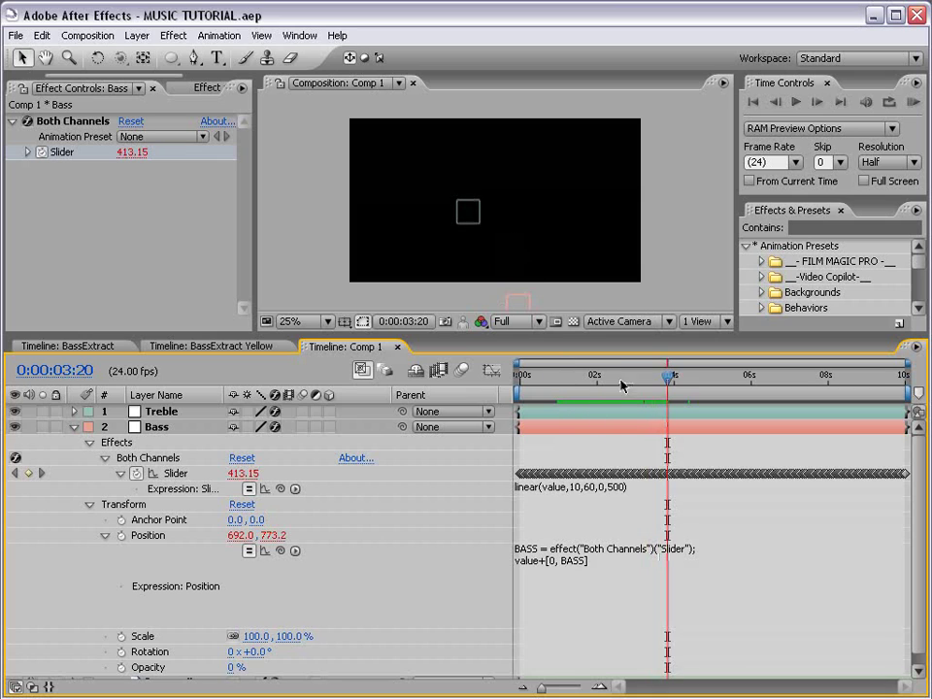
pyautogui.moveTo(623, 379); pyautogui.dragTo(580, 379)
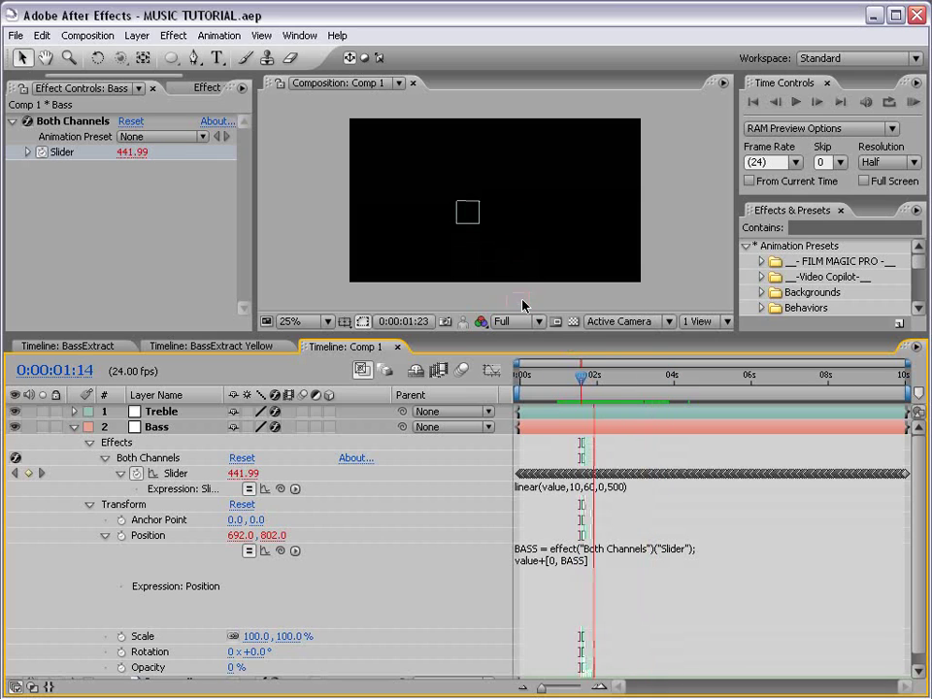
pyautogui.press('space')
# Set the output maximum in Bass's slider expression to 200 and preview the motion from 0:00:01:17.
pyautogui.click(638, 491)
pyautogui.click(613, 488)
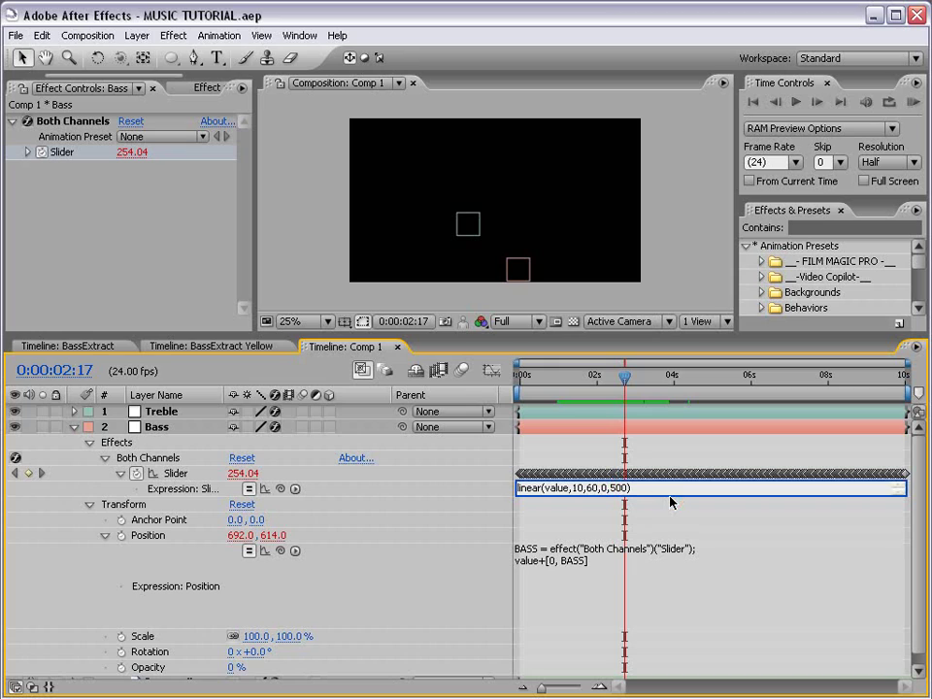
pyautogui.press('BackSpace')
pyautogui.write('2')
pyautogui.click(670, 501)
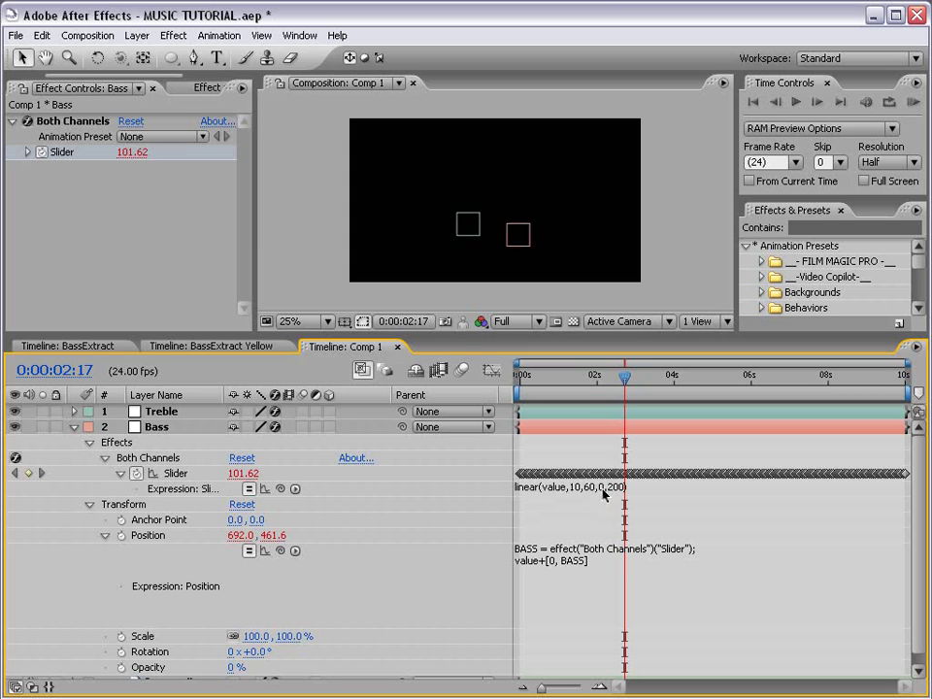
pyautogui.click(589, 376)
pyautogui.press('KP_0')
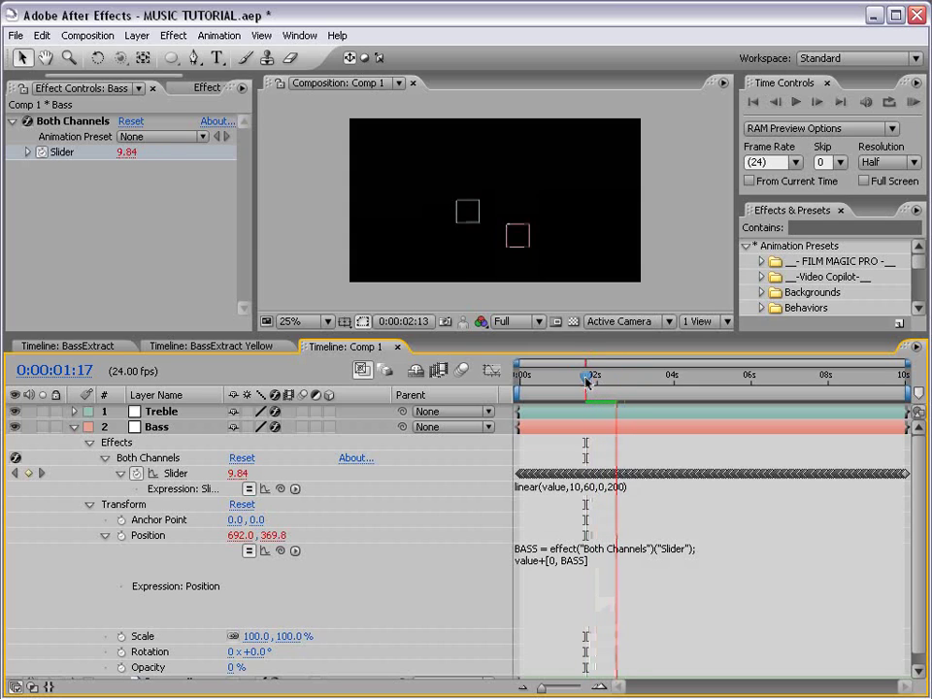
pyautogui.press('space')
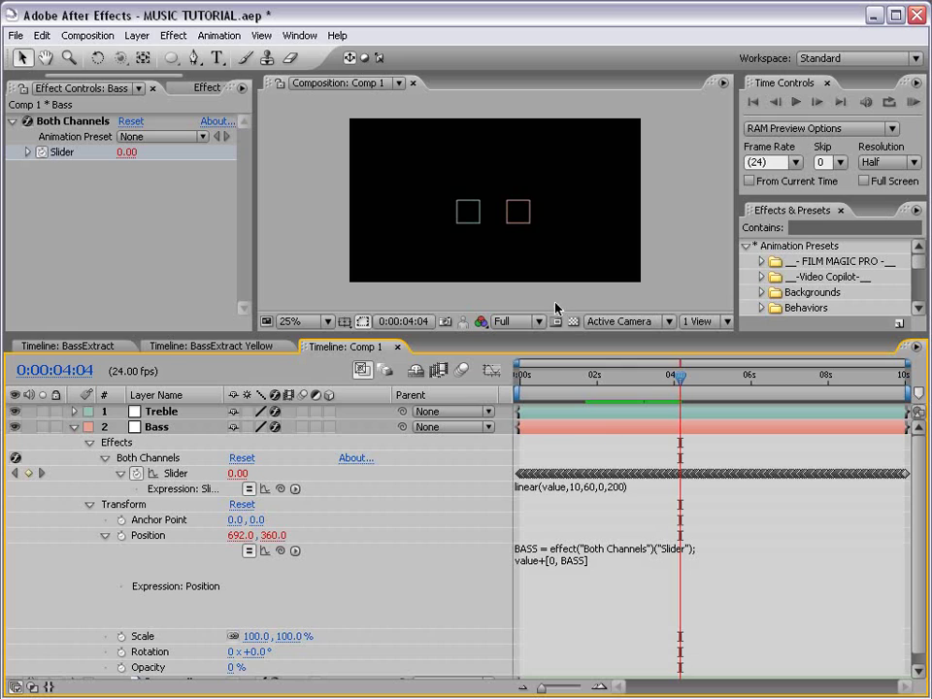
# Append *-1 to Bass's slider expression to reverse the movement and preview it from 0:00:04:04.
pyautogui.click(655, 488)
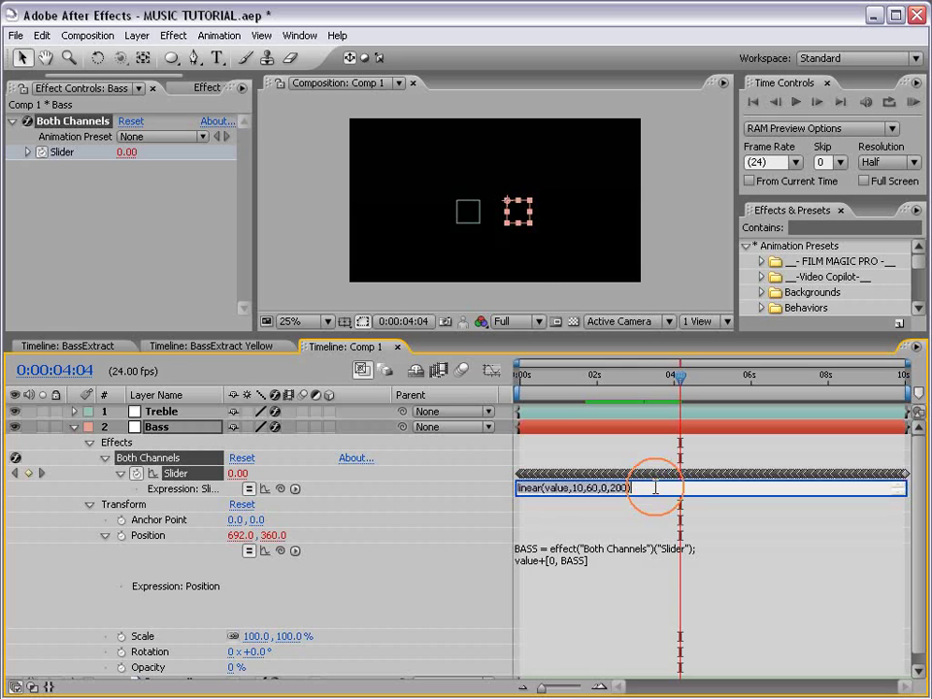
pyautogui.write('*-')
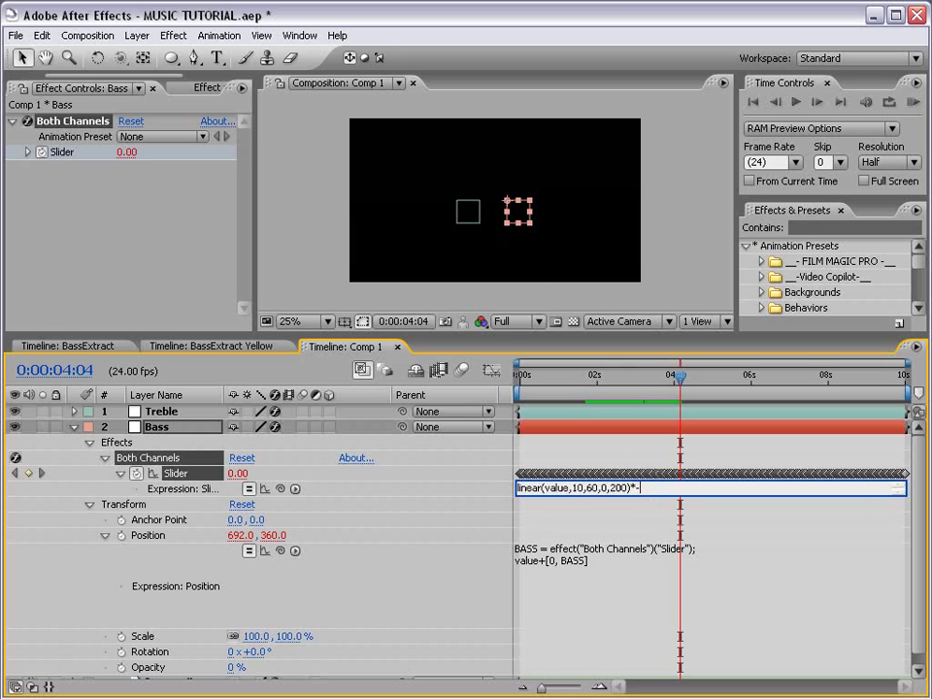
pyautogui.write('1')
pyautogui.click(634, 507)
pyautogui.press('space')
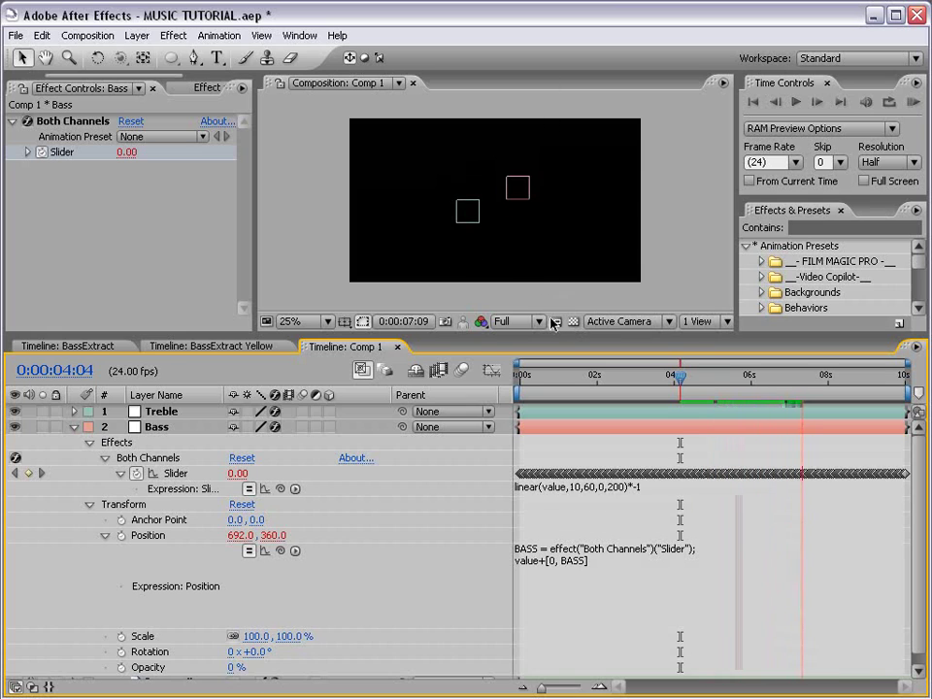
# Collapse the Bass layer, then add a 1280 x 720 dark royal blue solid to Comp 1 and save the project.
pyautogui.hotkey('ctrl', 's')
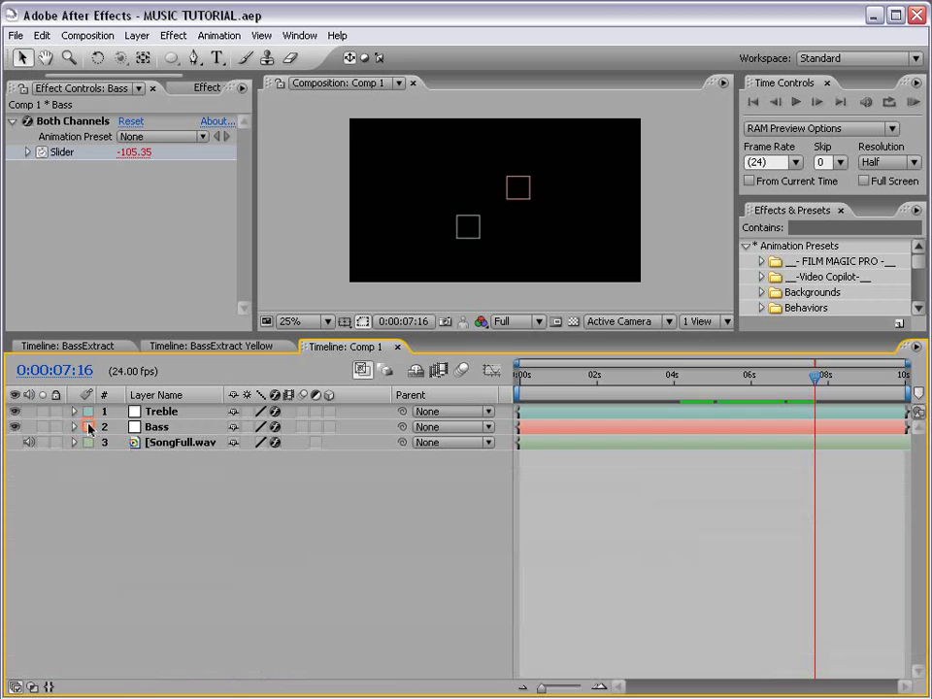
pyautogui.click(74, 427)
pyautogui.click(137, 35)
pyautogui.moveTo(146, 56)
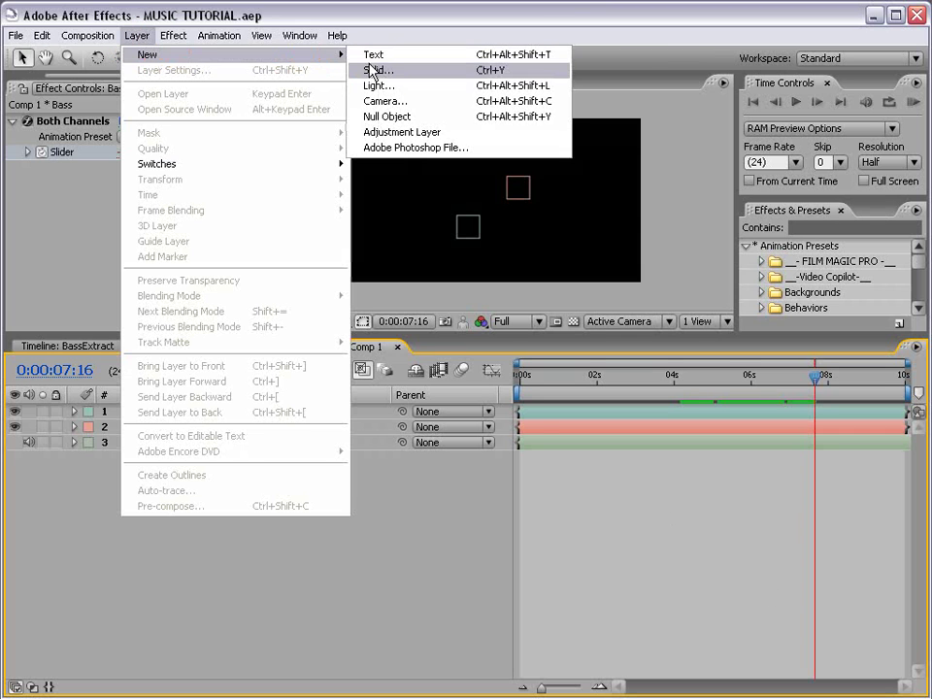
pyautogui.click(443, 72)
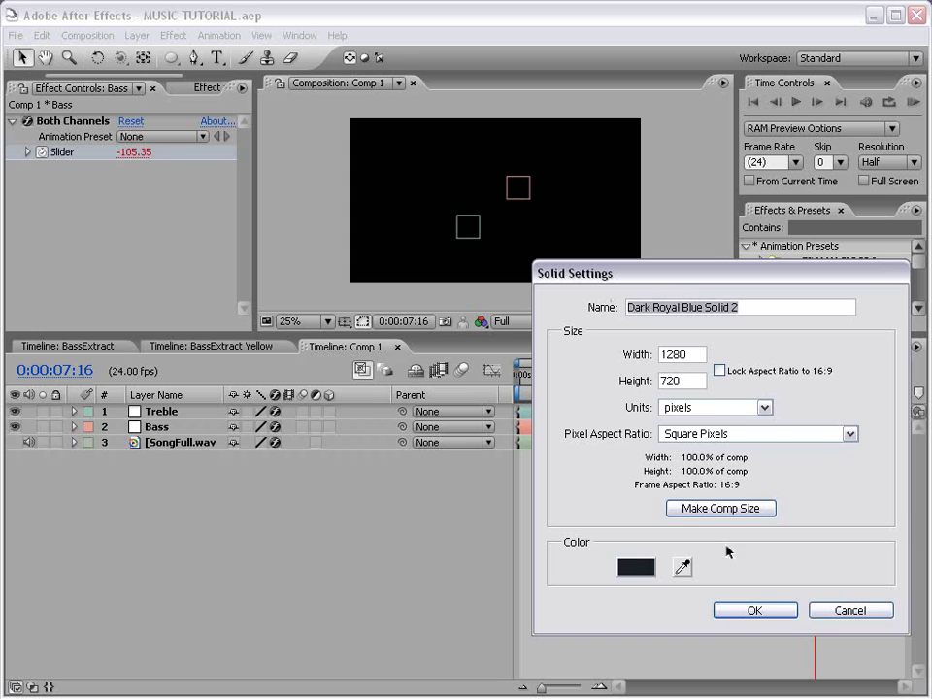
pyautogui.click(747, 619)
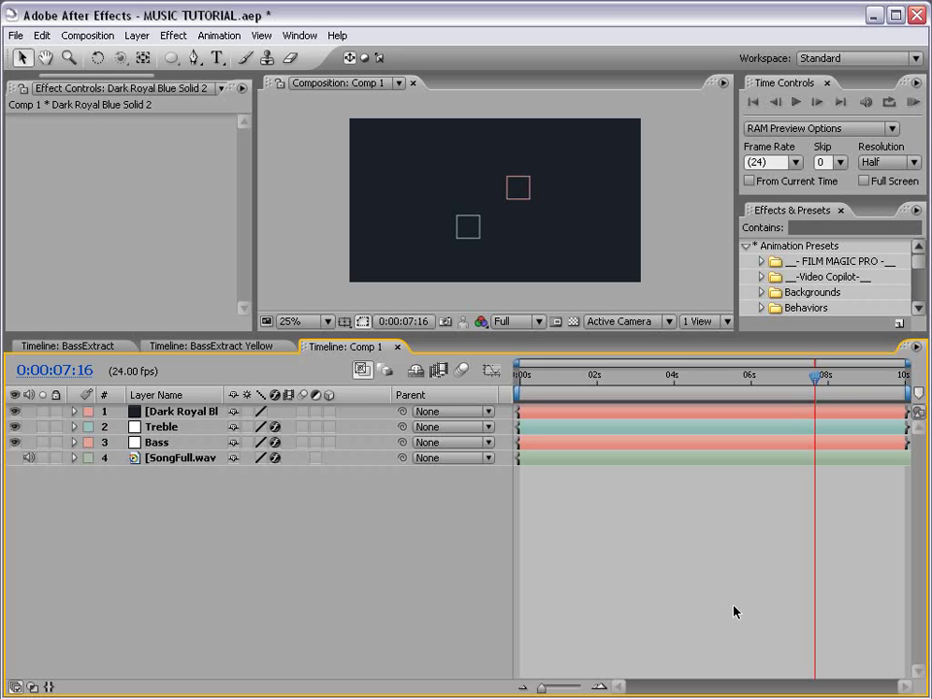
pyautogui.hotkey('ctrl', 's')
# Apply Trapcode Particular to the dark blue solid, enlarge its effect controls and scrub to 0:00:03:23 to check the particles.
pyautogui.click(155, 412)
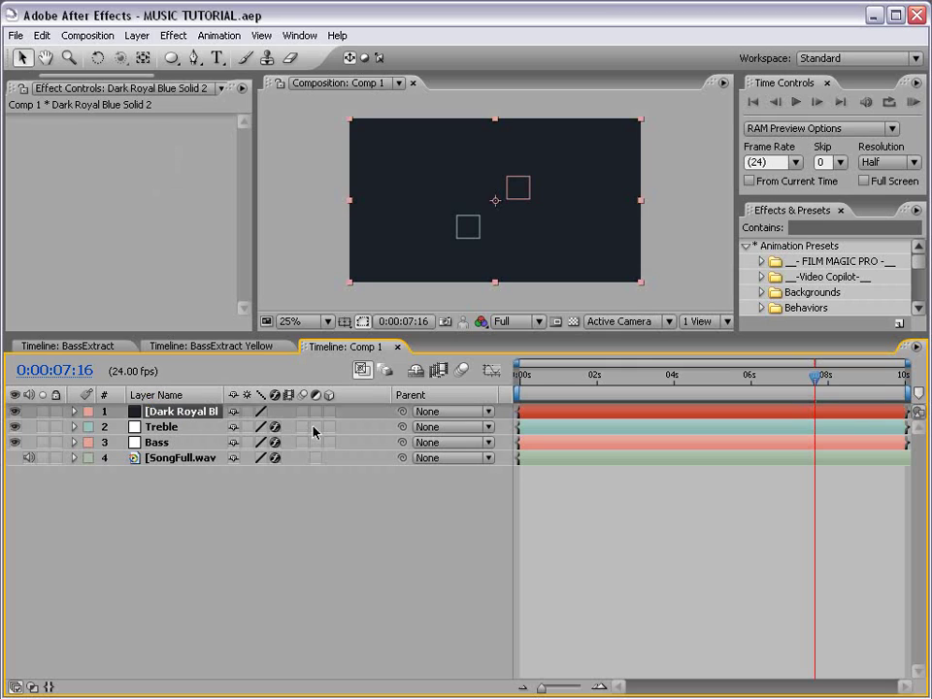
pyautogui.click(175, 37)
pyautogui.moveTo(185, 605)
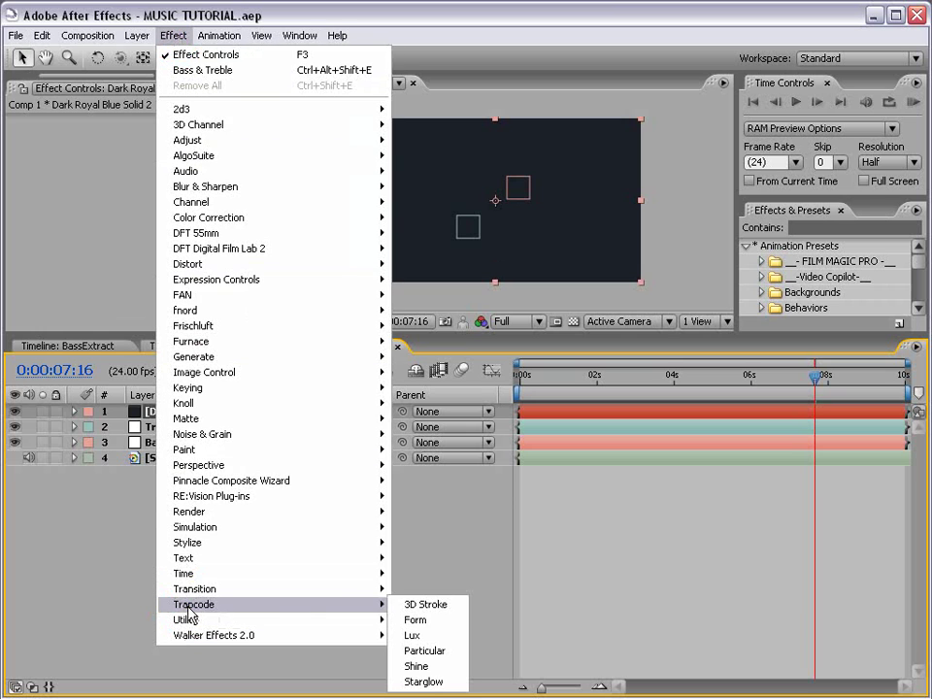
pyautogui.click(428, 652)
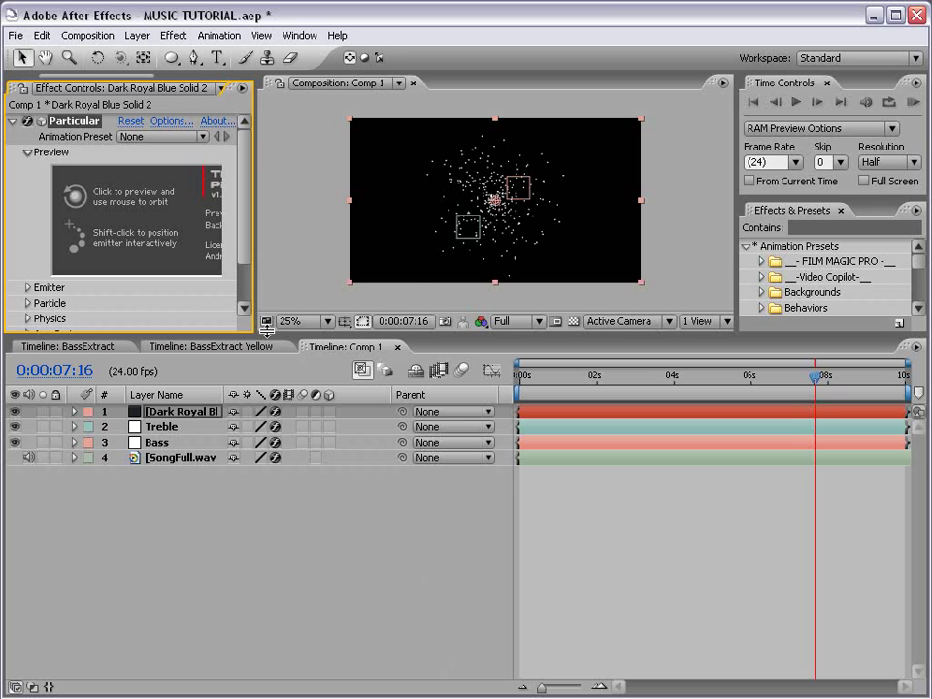
pyautogui.moveTo(235, 336); pyautogui.dragTo(285, 449)
pyautogui.scroll(1, 566, 296)
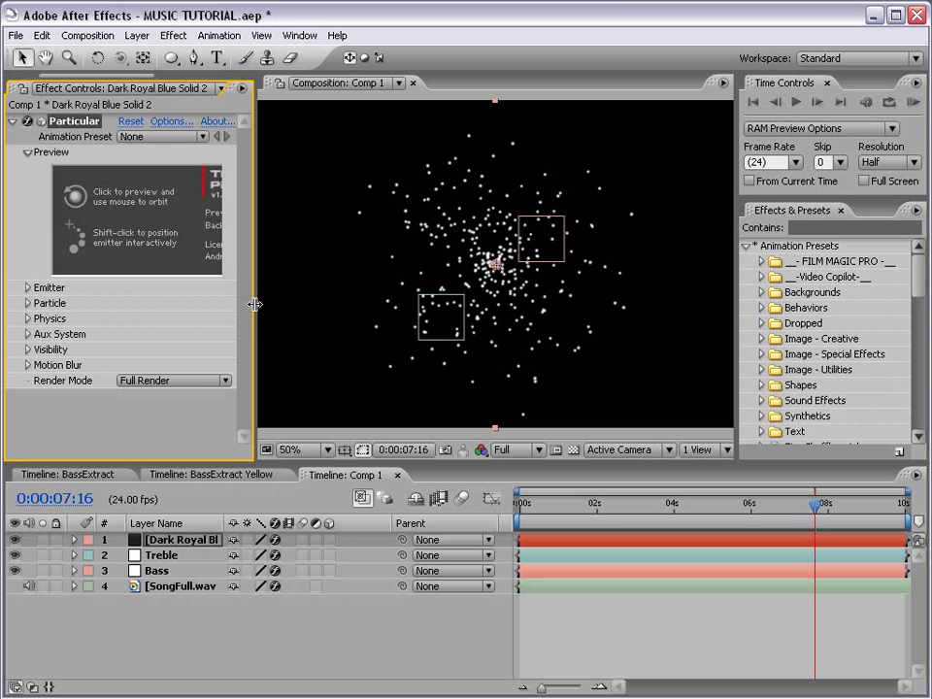
pyautogui.moveTo(251, 309); pyautogui.dragTo(284, 306)
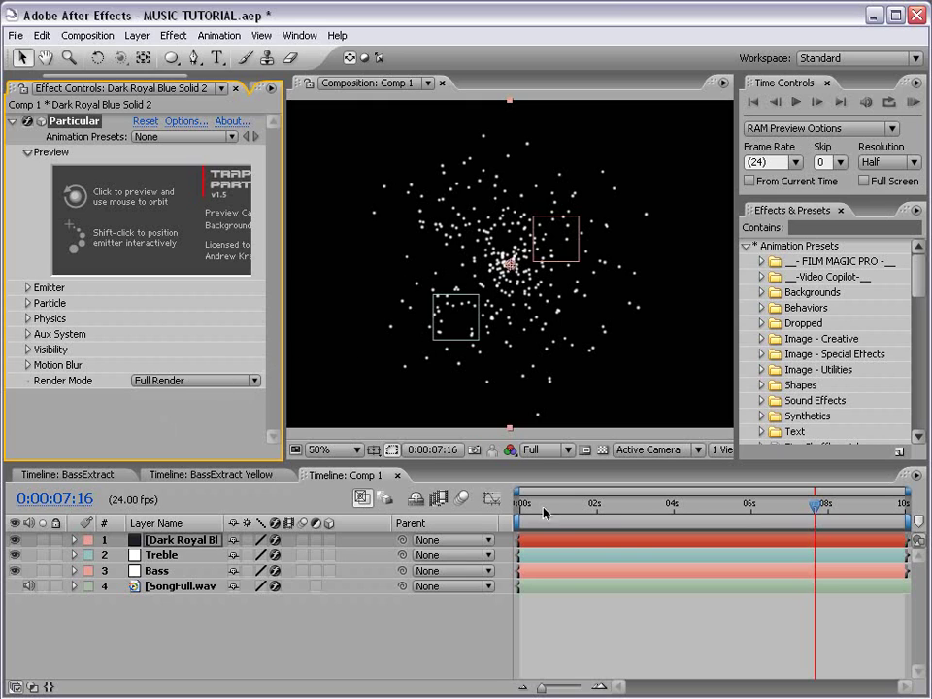
pyautogui.moveTo(558, 503); pyautogui.dragTo(672, 503)
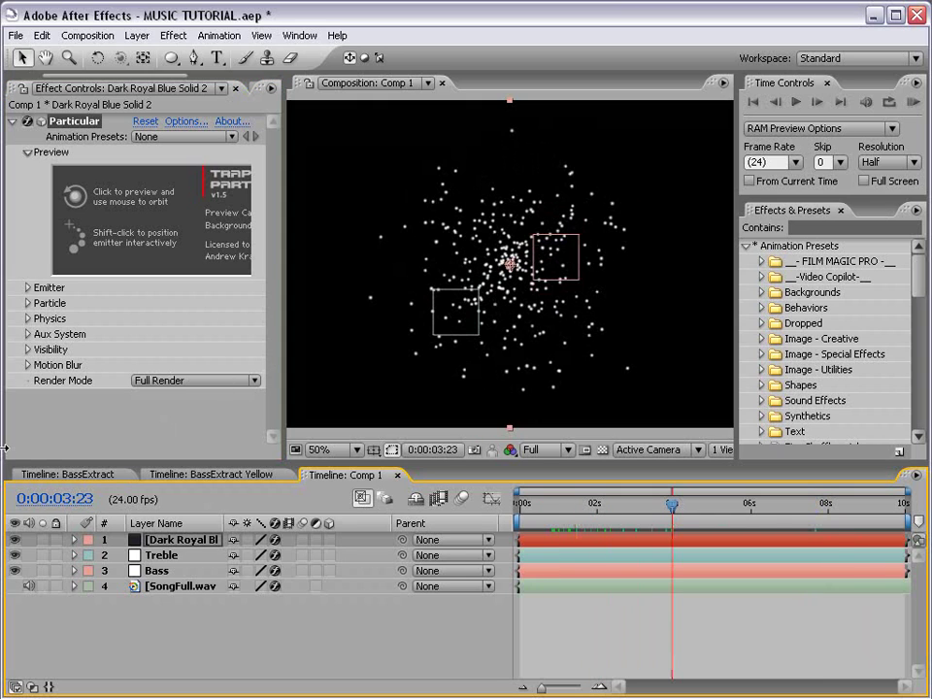
# Hide the Treble and Bass layers and rename the solid layer as Particles.
pyautogui.moveTo(15, 554); pyautogui.dragTo(15, 571)
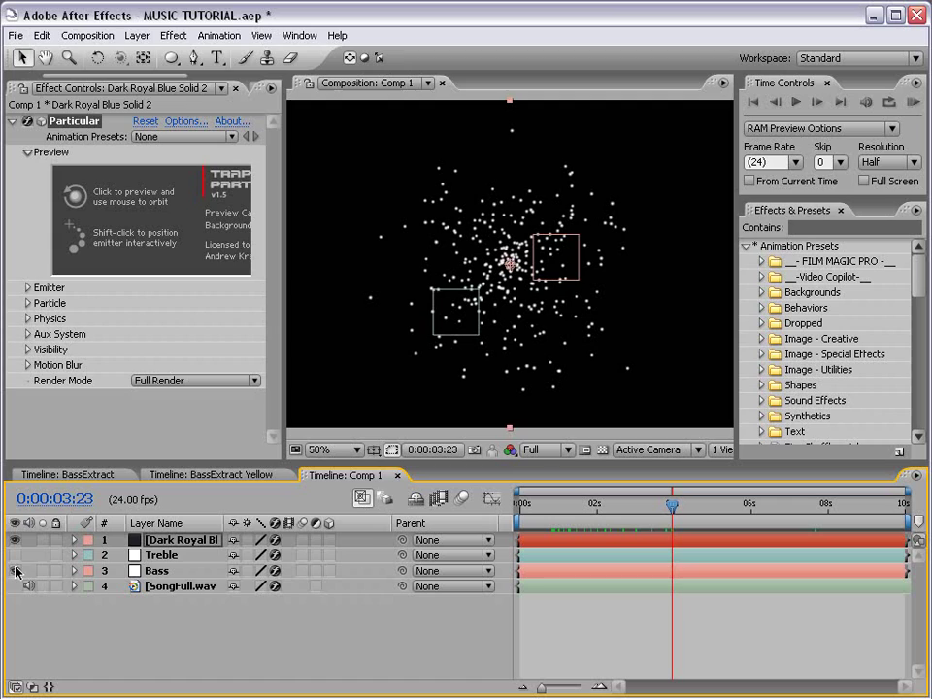
pyautogui.click(178, 539)
pyautogui.press('Return')
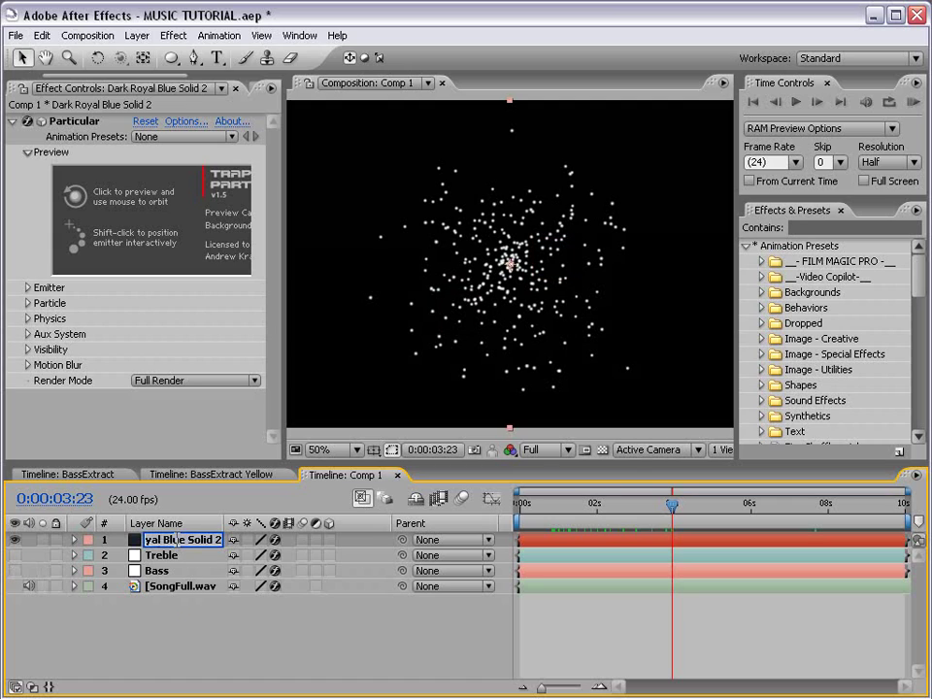
pyautogui.write('Particles')
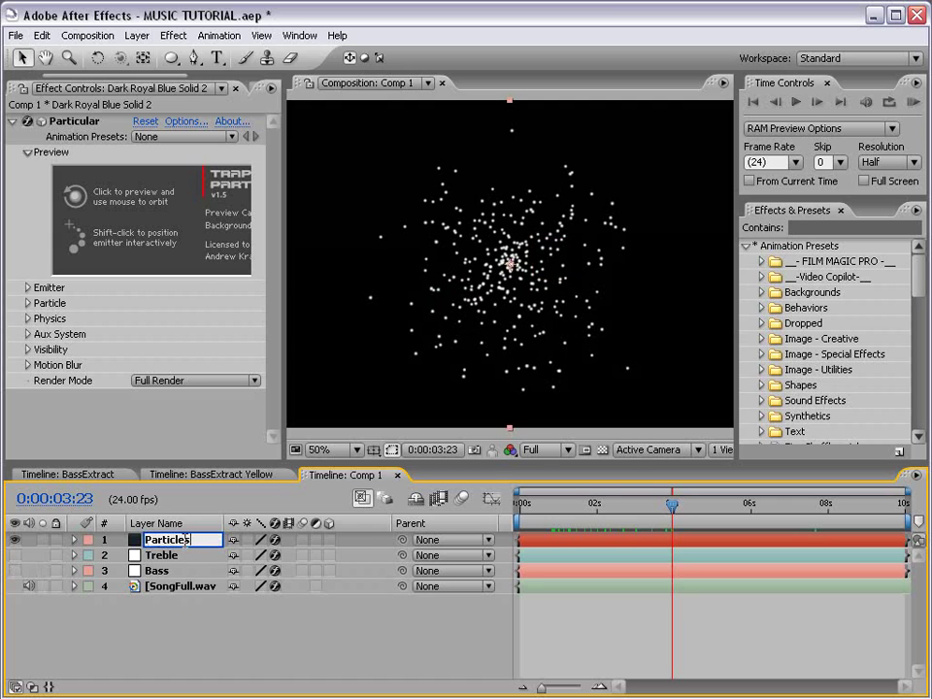
pyautogui.click(246, 624)
# Expand Particular's Emitter settings, collapse its Preview and set Particles/sec to 500.
pyautogui.moveTo(287, 365); pyautogui.dragTo(307, 365)
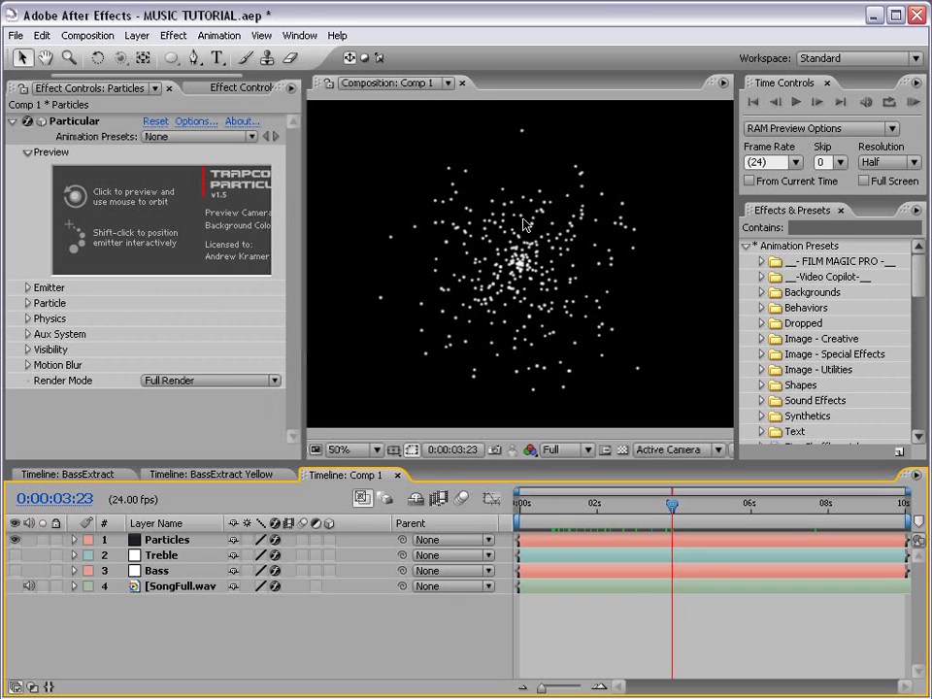
pyautogui.click(27, 289)
pyautogui.scroll(-2, 27, 288)
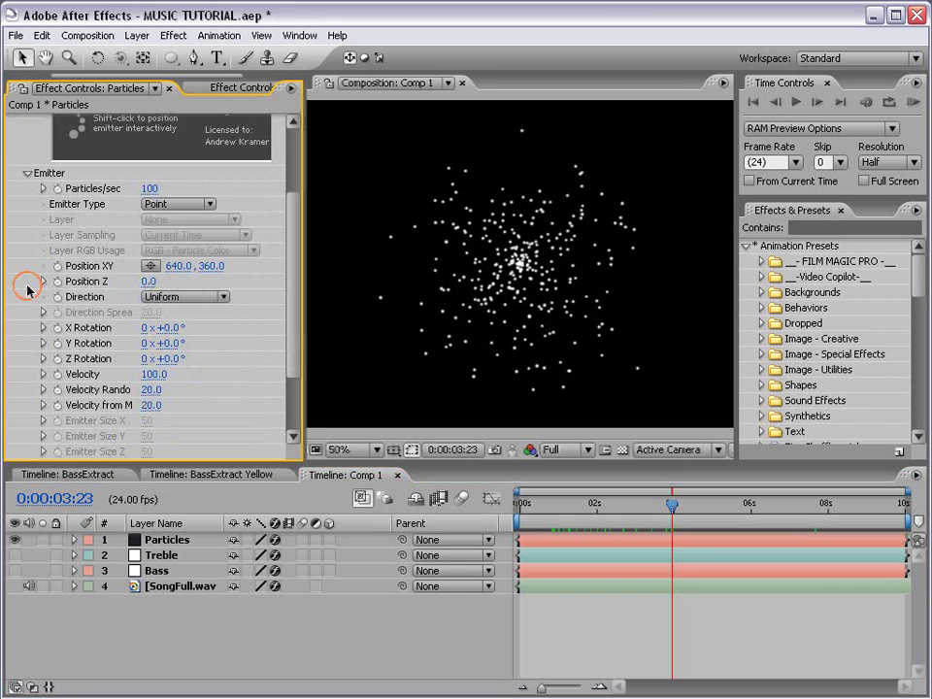
pyautogui.scroll(2, 38, 167)
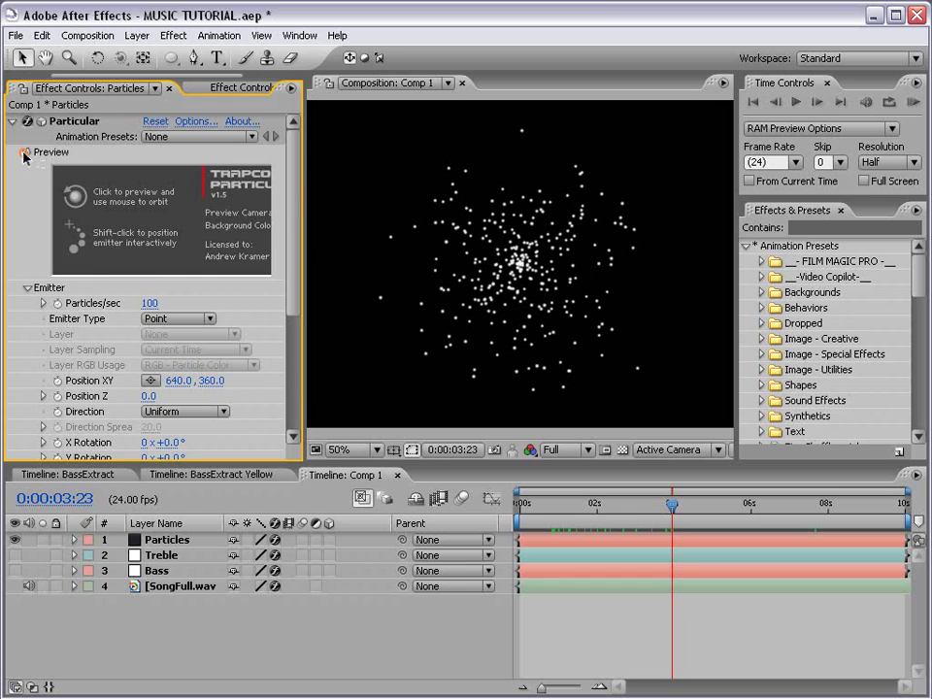
pyautogui.click(27, 153)
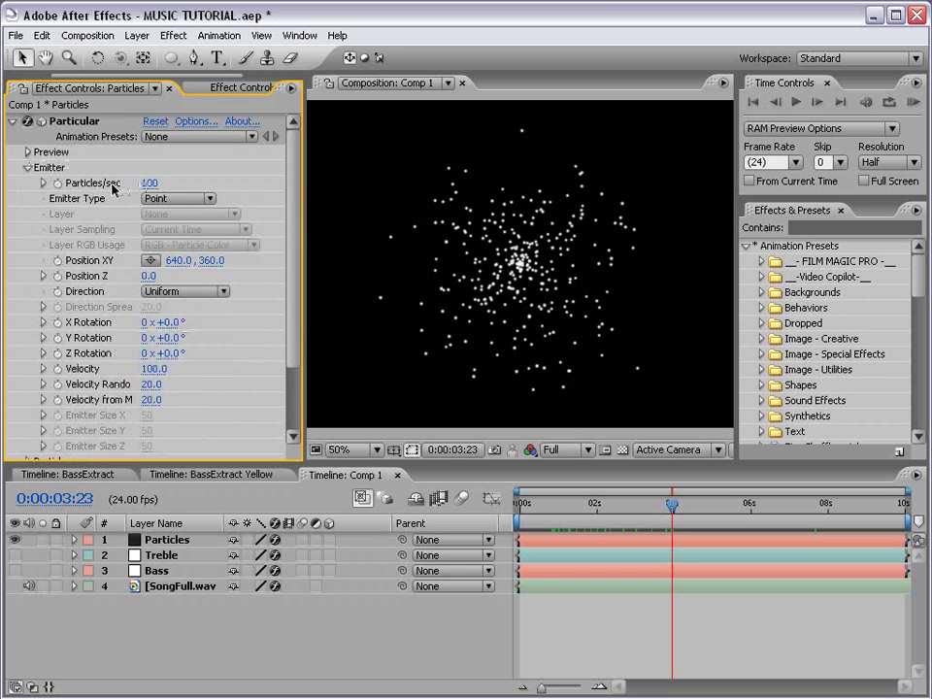
pyautogui.click(151, 184)
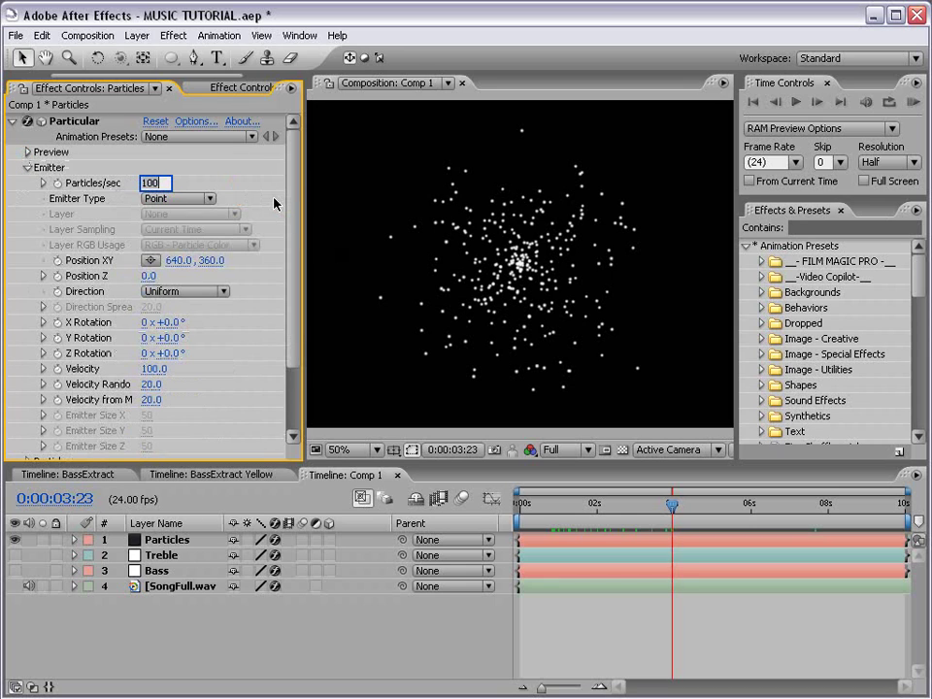
pyautogui.write('500')
pyautogui.press('Return')
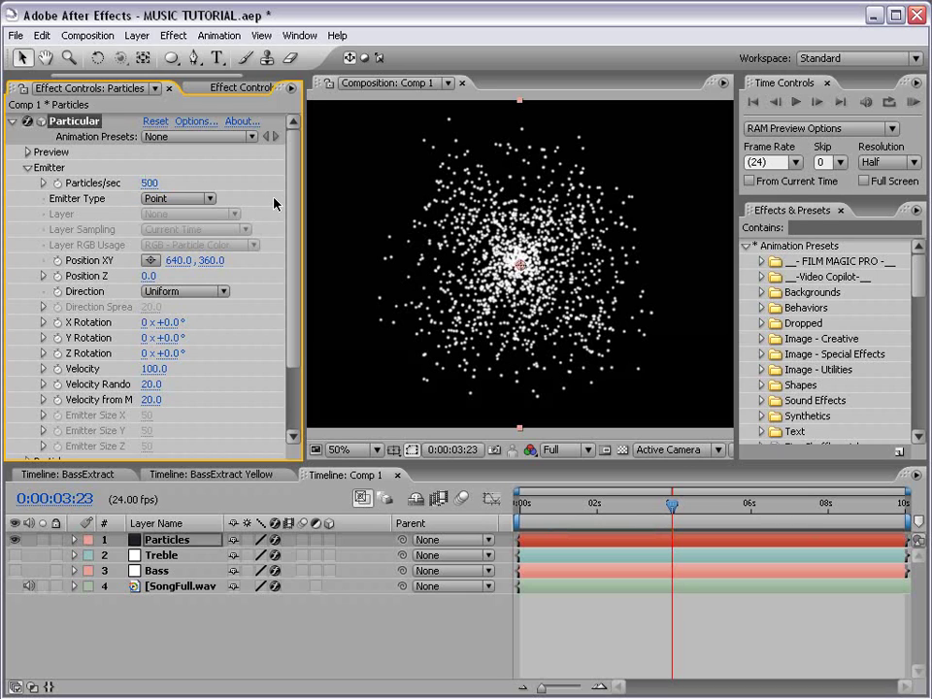
# Set the emitter's Velocity, Velocity Random and Velocity from Motion to 0.
pyautogui.click(153, 369)
pyautogui.write('0')
pyautogui.press('Return')
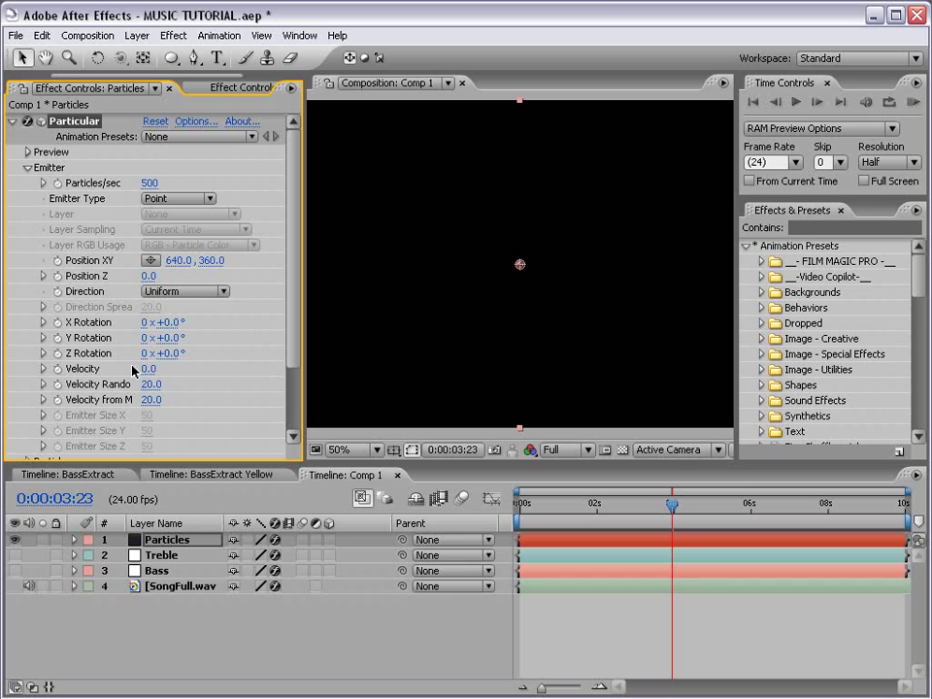
pyautogui.click(168, 382)
pyautogui.write('0')
pyautogui.press('Return')
pyautogui.click(154, 401)
pyautogui.moveTo(304, 375); pyautogui.dragTo(389, 375)
pyautogui.click(188, 402)
pyautogui.write('0')
pyautogui.press('Return')
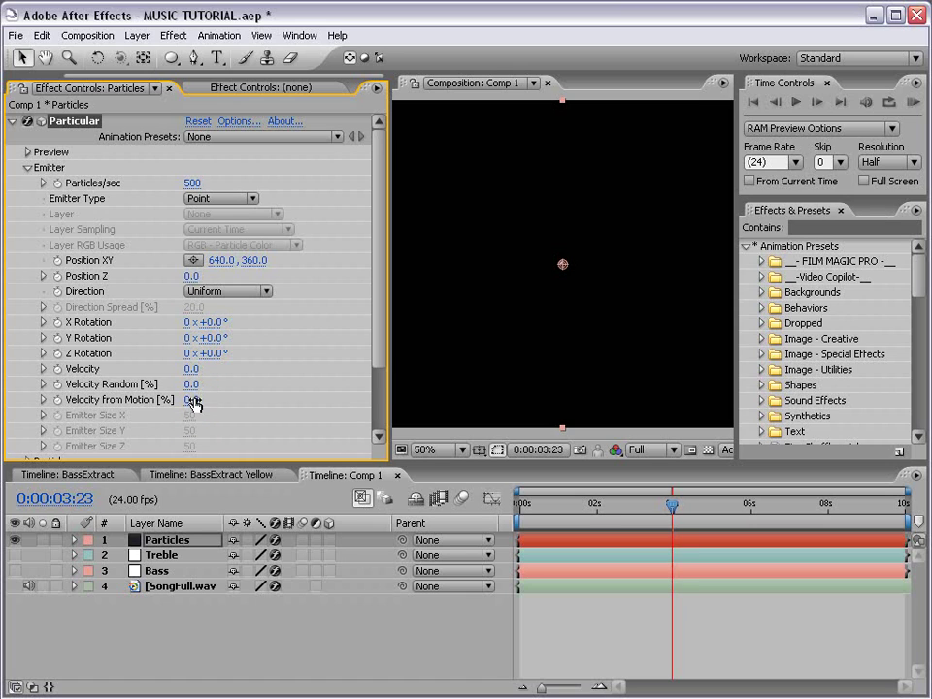
# Narrow the effect controls and add a new camera to the composition using the 35mm preset.
pyautogui.moveTo(392, 391); pyautogui.dragTo(313, 393)
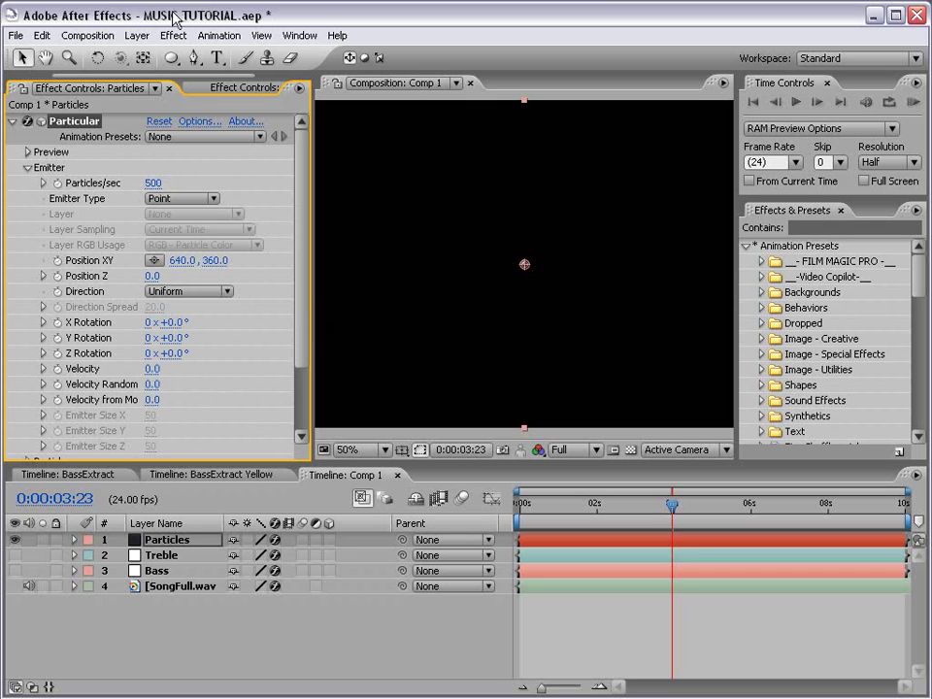
pyautogui.click(137, 35)
pyautogui.moveTo(131, 60)
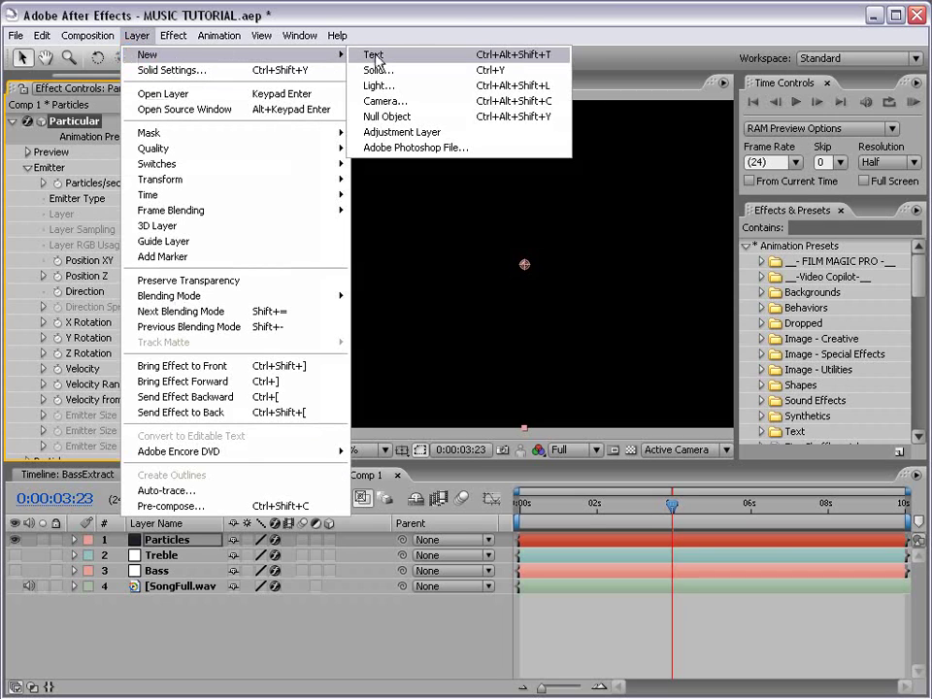
pyautogui.click(396, 103)
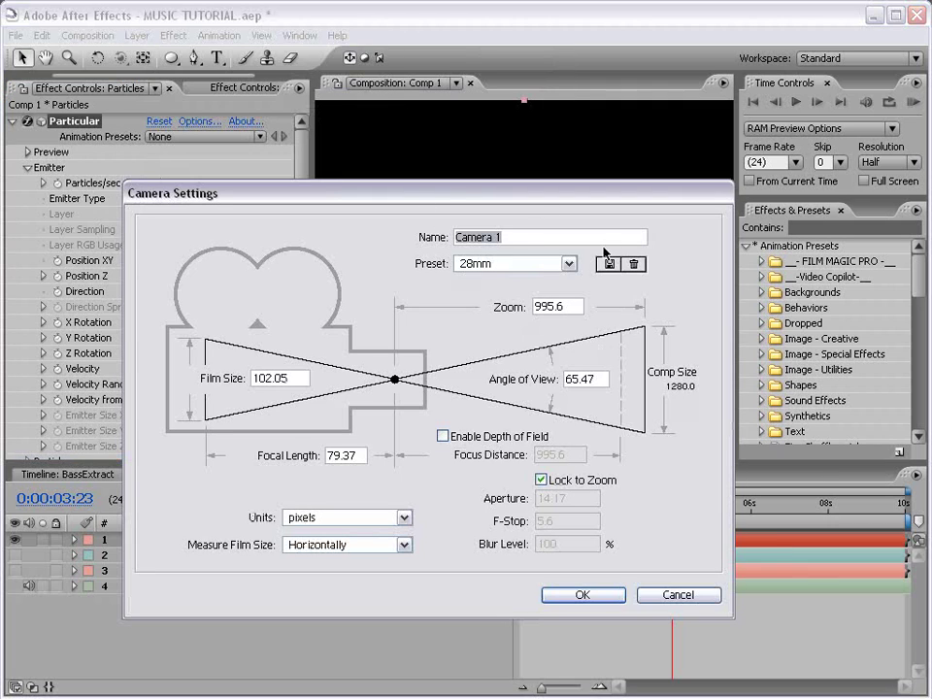
pyautogui.click(526, 264)
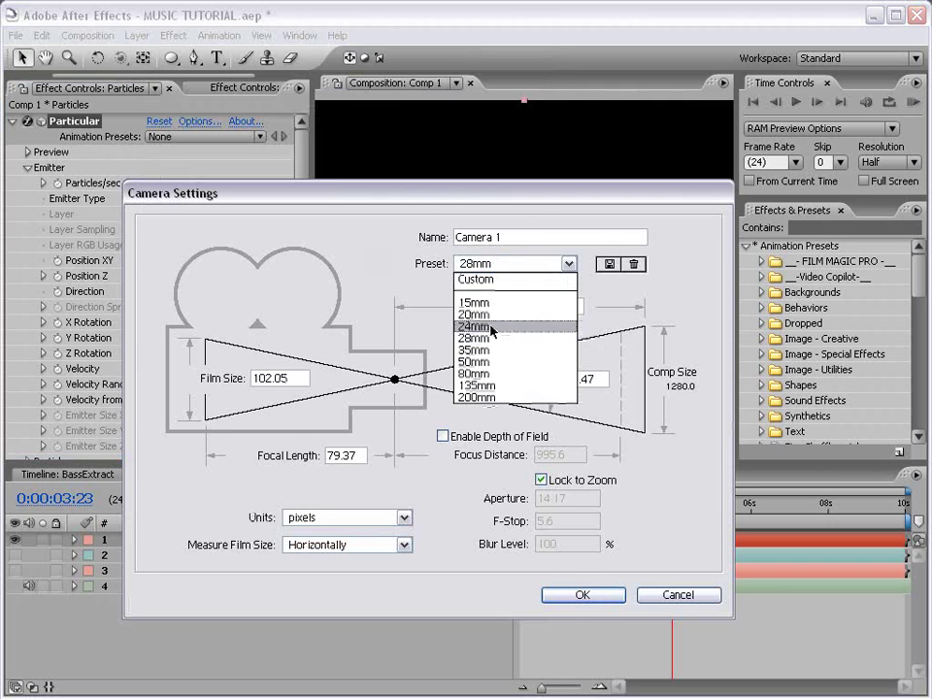
pyautogui.click(493, 350)
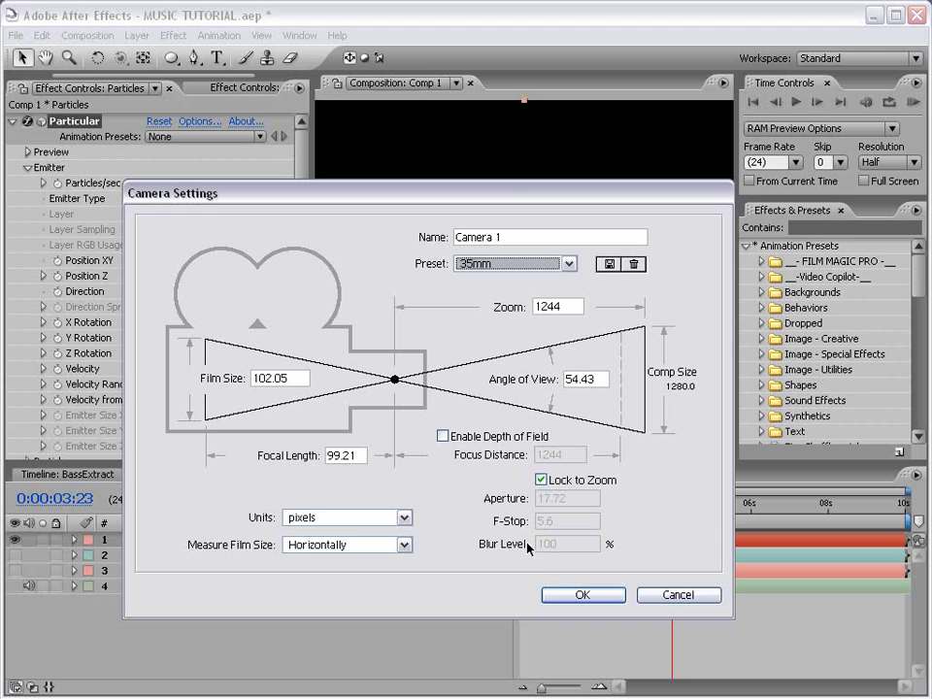
pyautogui.click(583, 596)
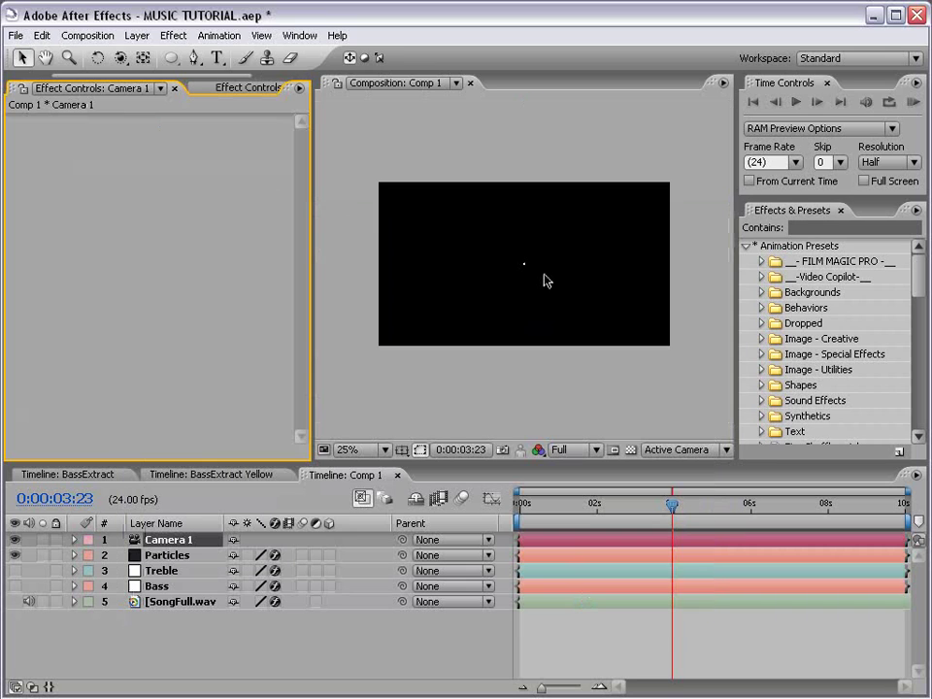
# Set the current time to 0:00:01:04 and select the Particles layer to review its Particular settings.
pyautogui.press('.')
pyautogui.press('.')
pyautogui.press('.')
pyautogui.press('.')
pyautogui.press(',')
pyautogui.press(',')
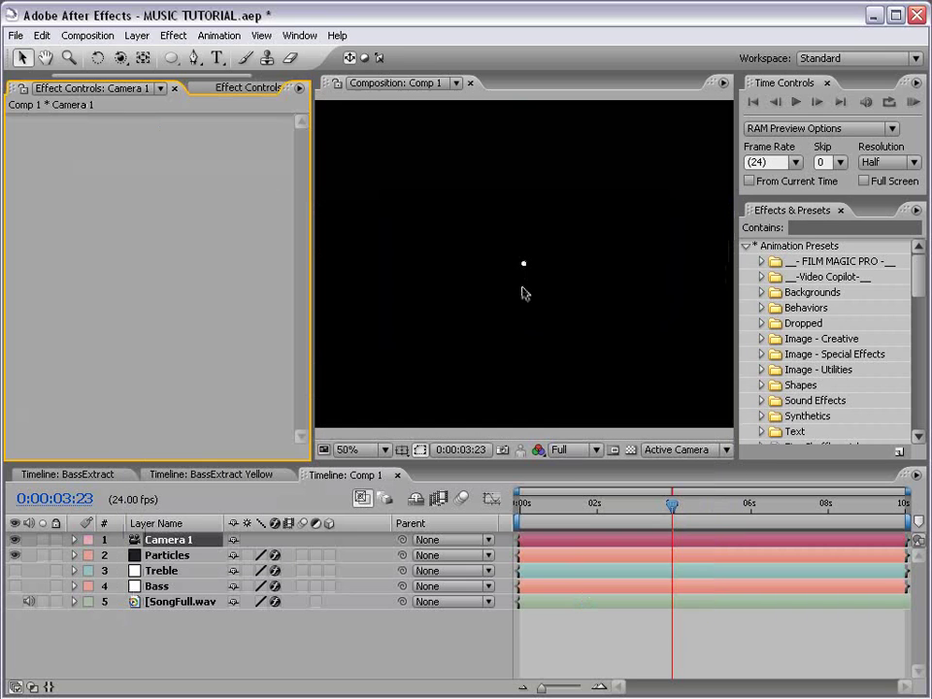
pyautogui.moveTo(557, 507)
pyautogui.mouseDown()
pyautogui.moveTo(639, 506)
pyautogui.moveTo(564, 507)
pyautogui.mouseUp()
pyautogui.click(167, 555)
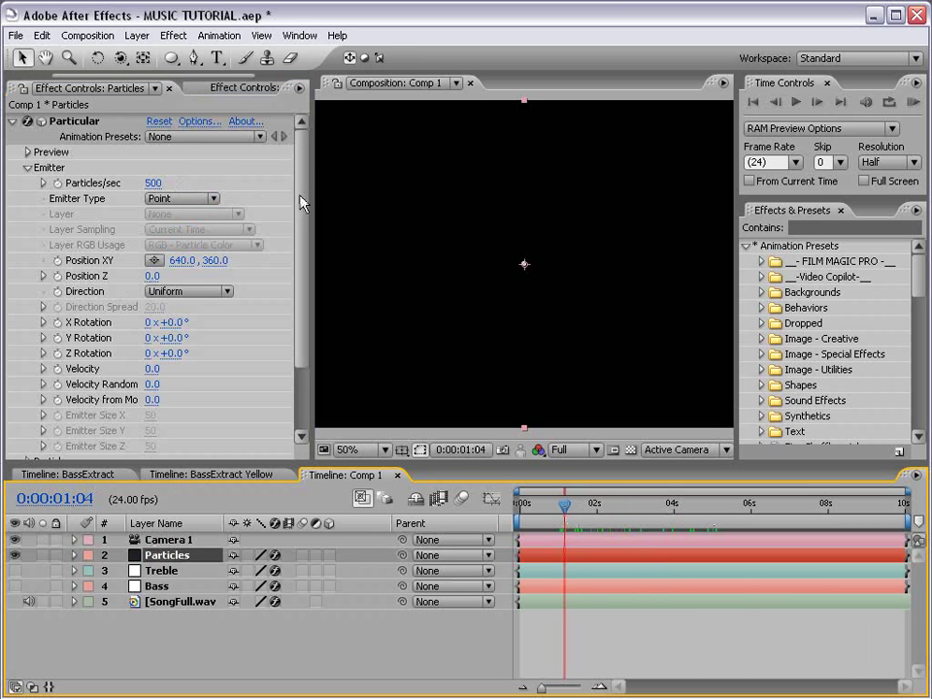
pyautogui.moveTo(301, 202); pyautogui.dragTo(302, 239)
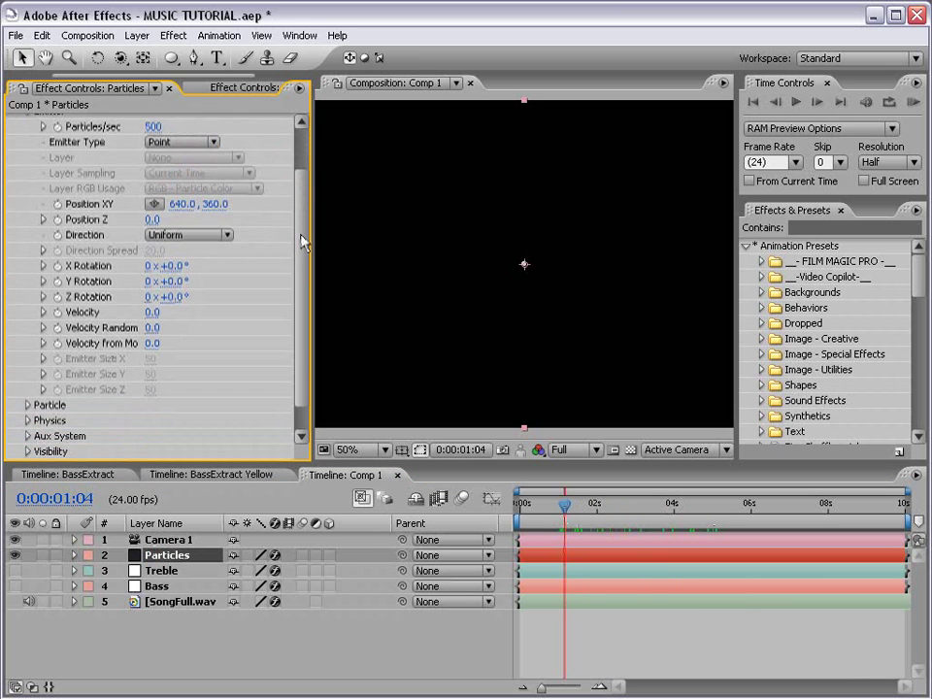
# Reveal the Treble layer's expressions so its Both Channels slider is accessible in the timeline.
pyautogui.click(194, 571)
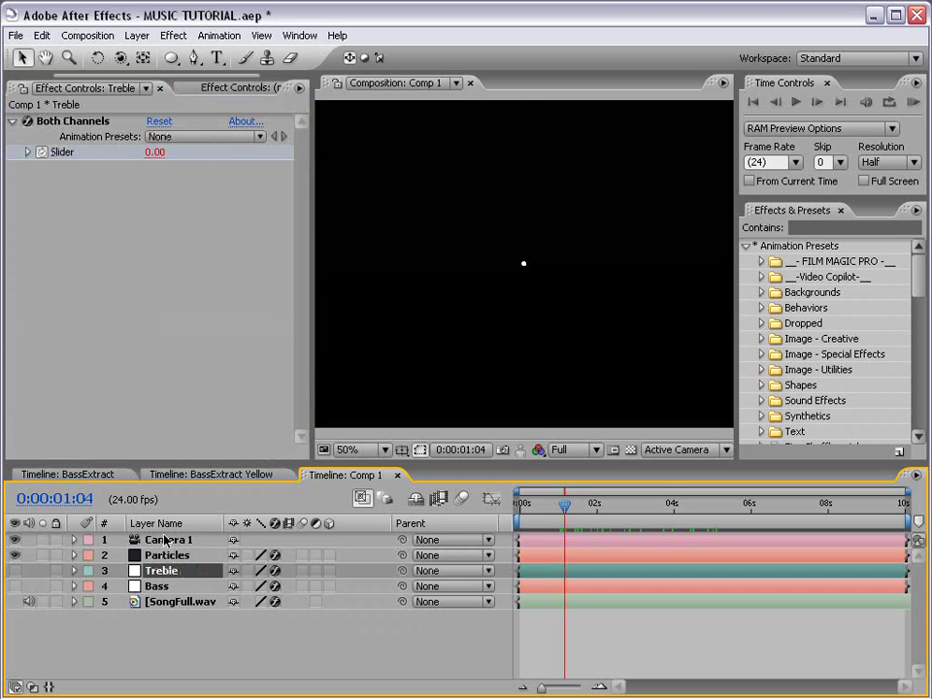
pyautogui.click(167, 540)
pyautogui.click(167, 555)
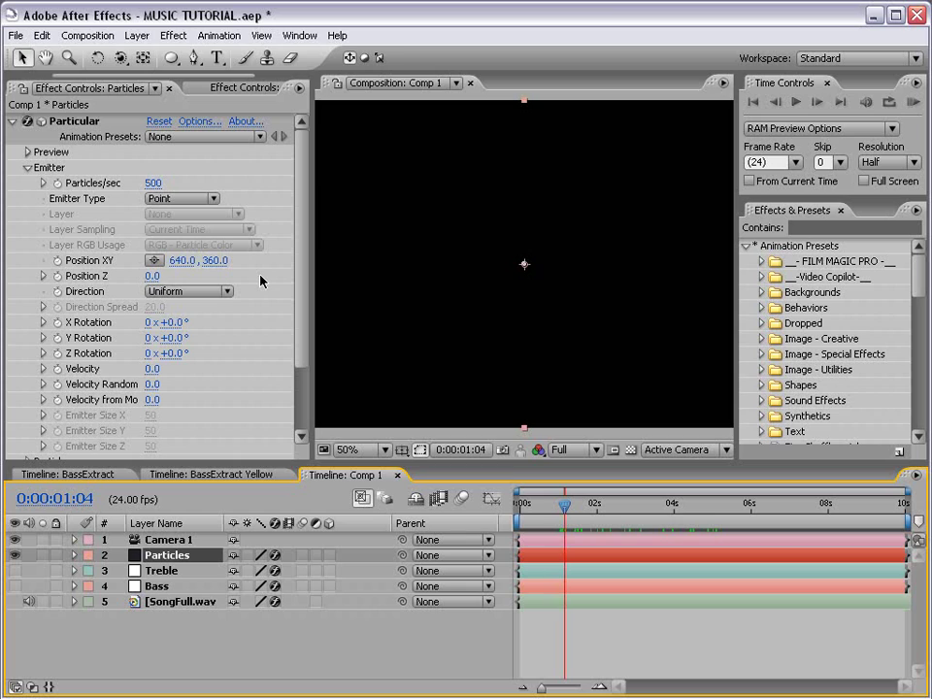
pyautogui.click(161, 573)
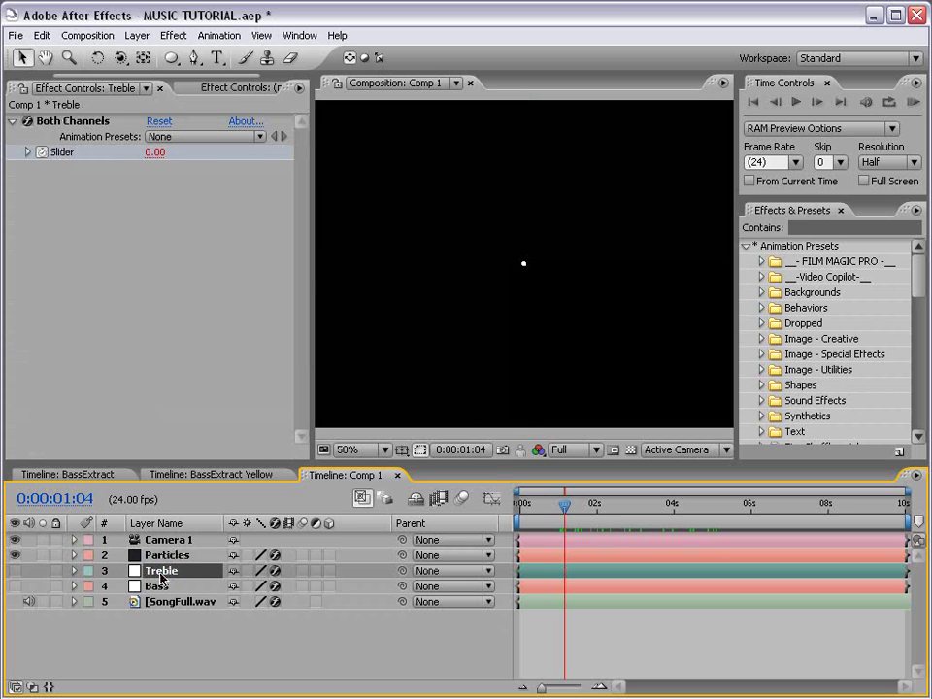
pyautogui.press('e')
pyautogui.press('e')
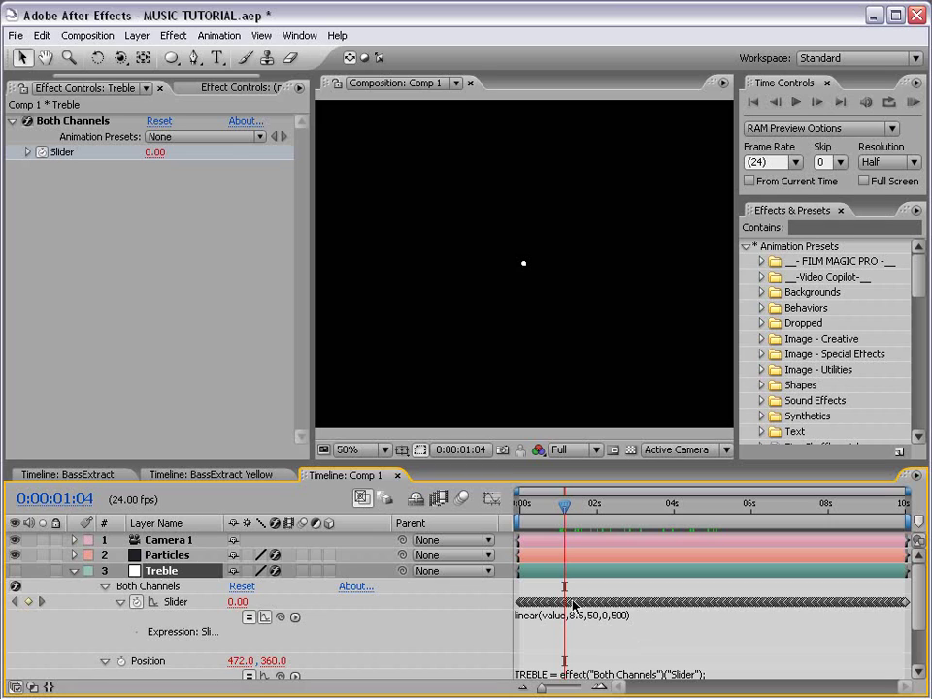
# Add an expression to Particular's emitter Position Z and link it to the Treble layer's Both Channels slider.
pyautogui.click(173, 540)
pyautogui.click(170, 556)
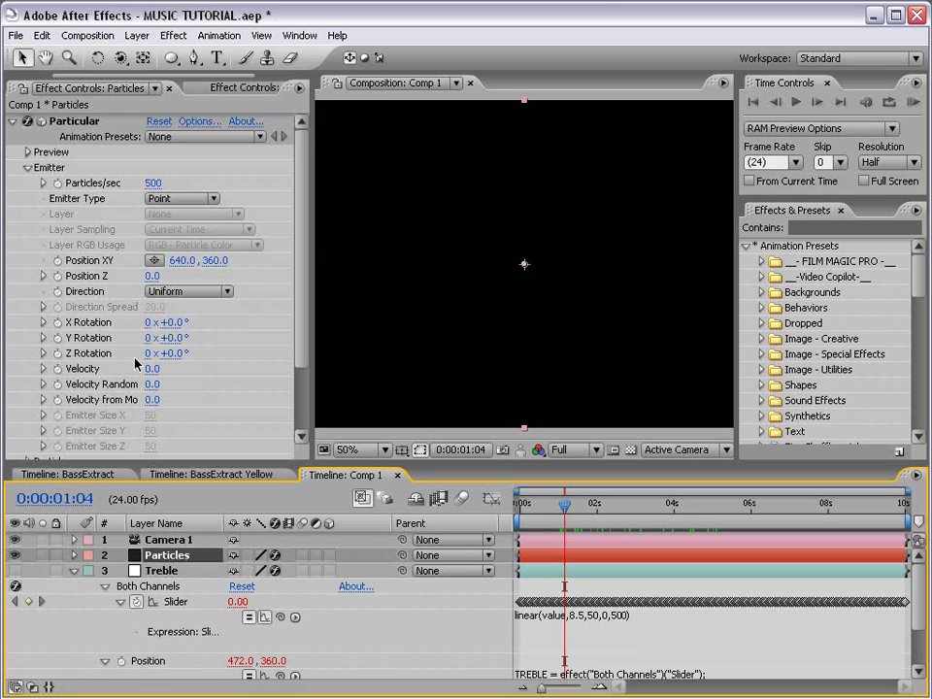
pyautogui.keyDown('alt'); pyautogui.click(57, 276); pyautogui.keyUp('alt')
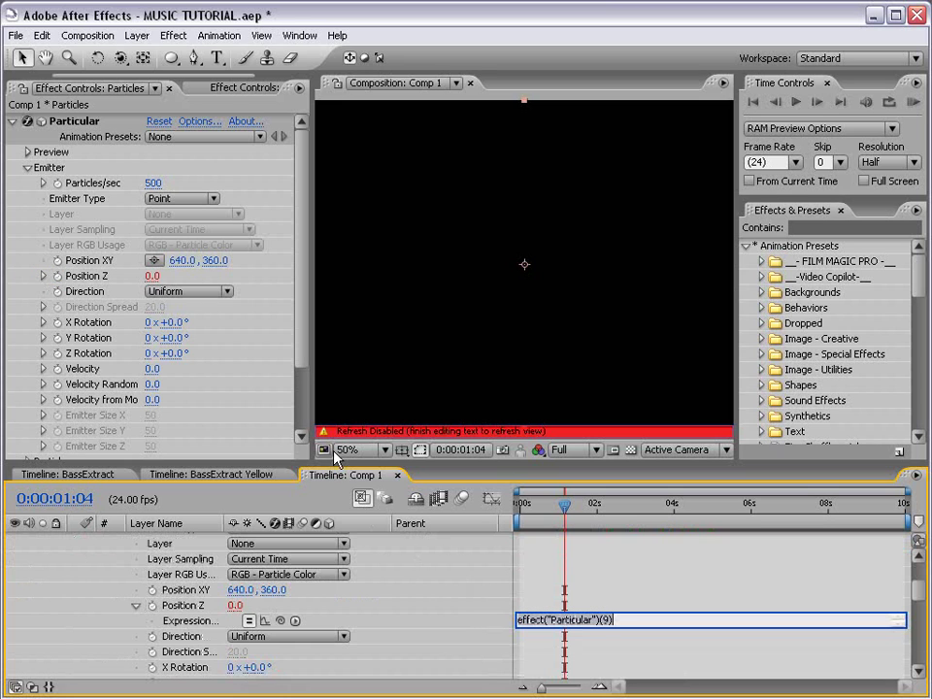
pyautogui.moveTo(330, 464); pyautogui.dragTo(330, 314)
pyautogui.scroll(3, 295, 472)
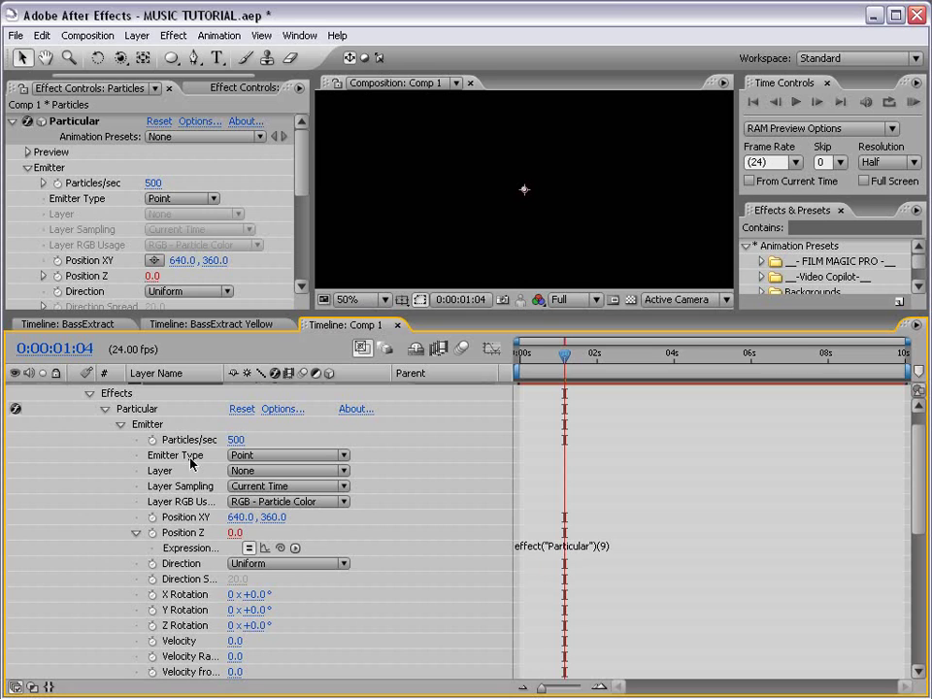
pyautogui.scroll(1, 174, 432)
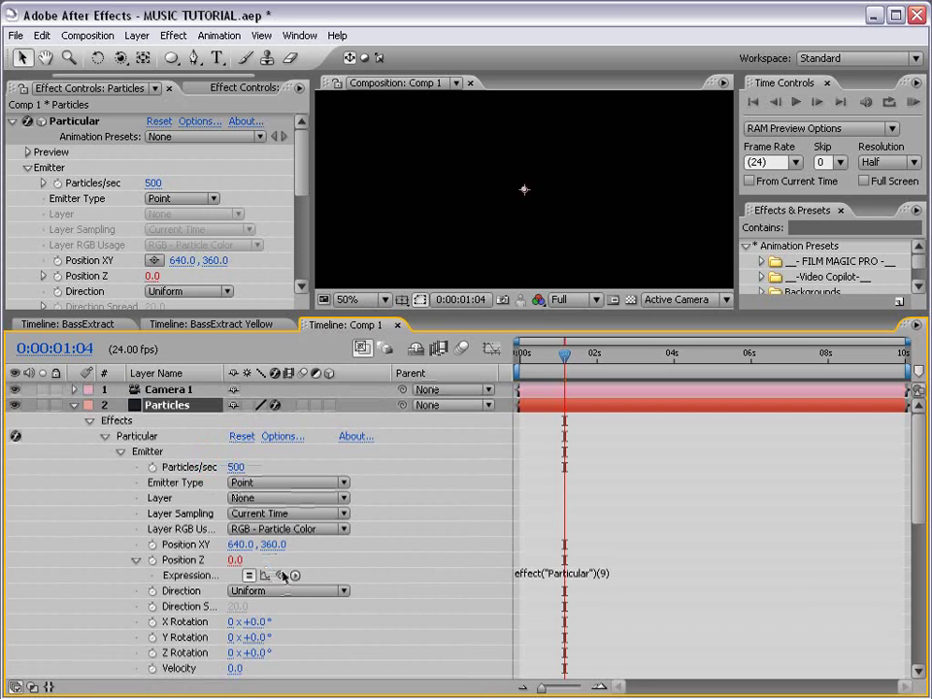
pyautogui.moveTo(283, 576); pyautogui.dragTo(207, 532)
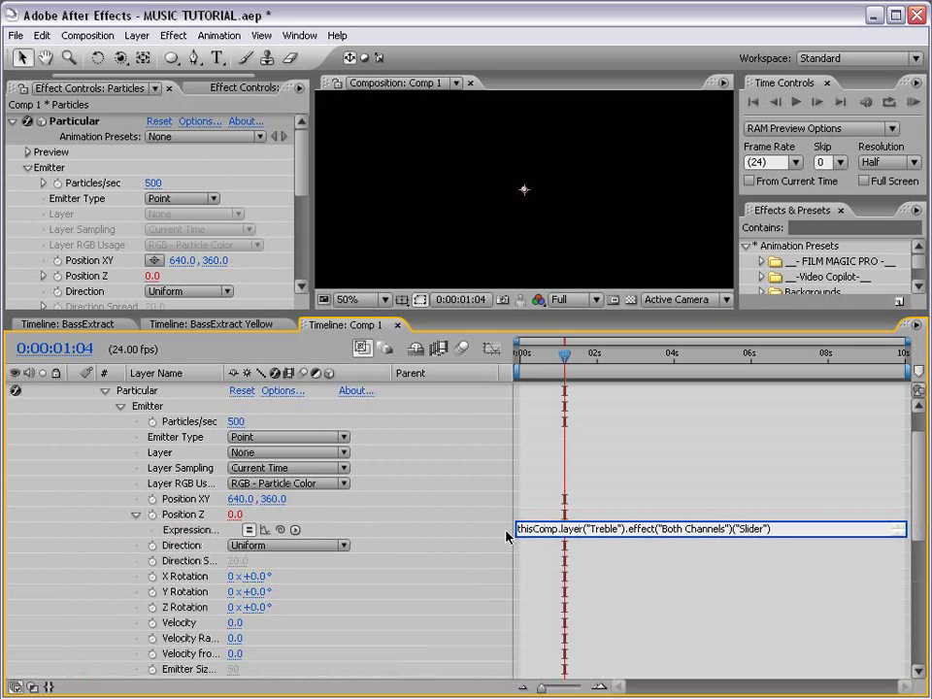
pyautogui.click(652, 493)
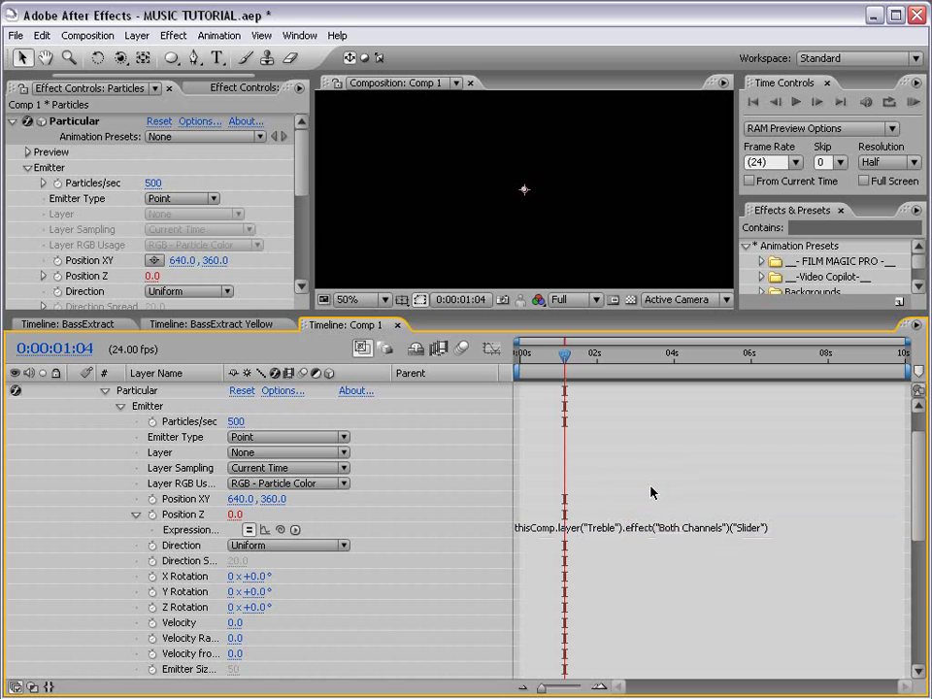
# Show only the Particles layer's expression, check Position Z while scrubbing to 0:00:02:08, and collapse the Treble layer.
pyautogui.scroll(1, 85, 424)
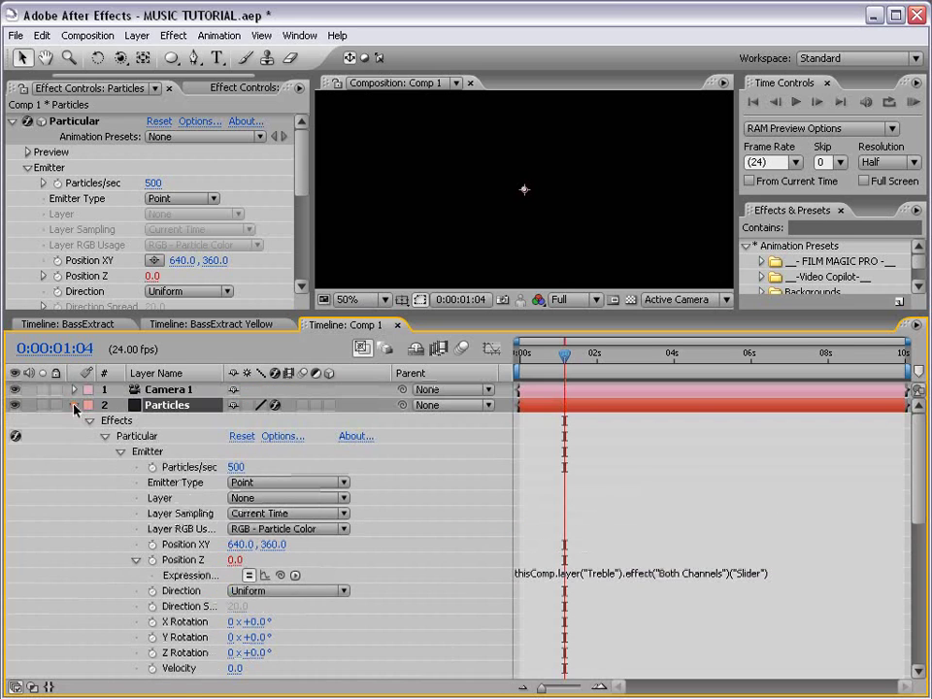
pyautogui.click(74, 409)
pyautogui.moveTo(506, 314); pyautogui.dragTo(507, 359)
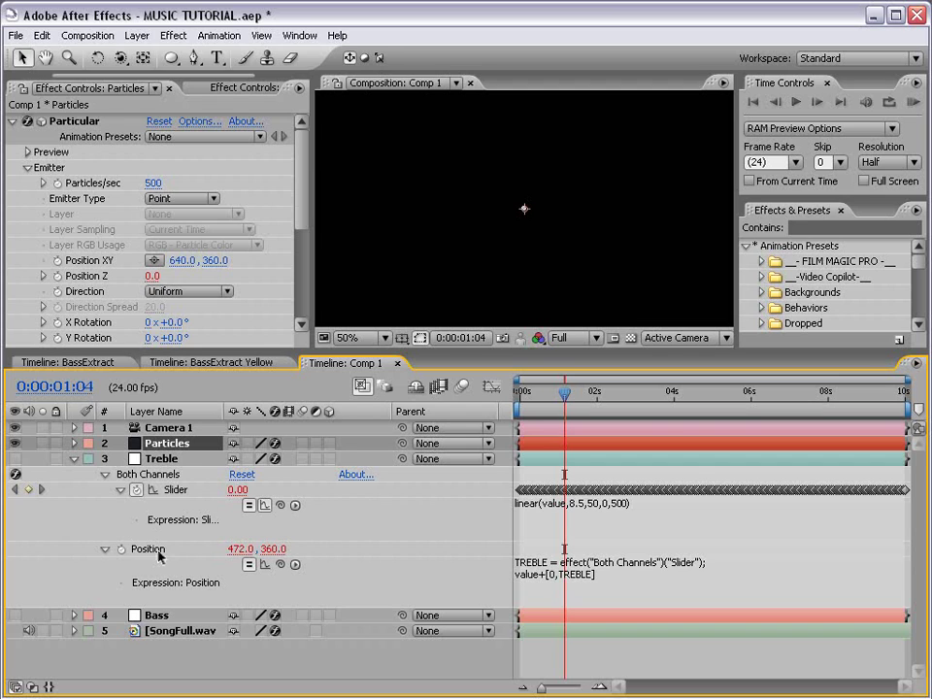
pyautogui.press('e')
pyautogui.press('e')
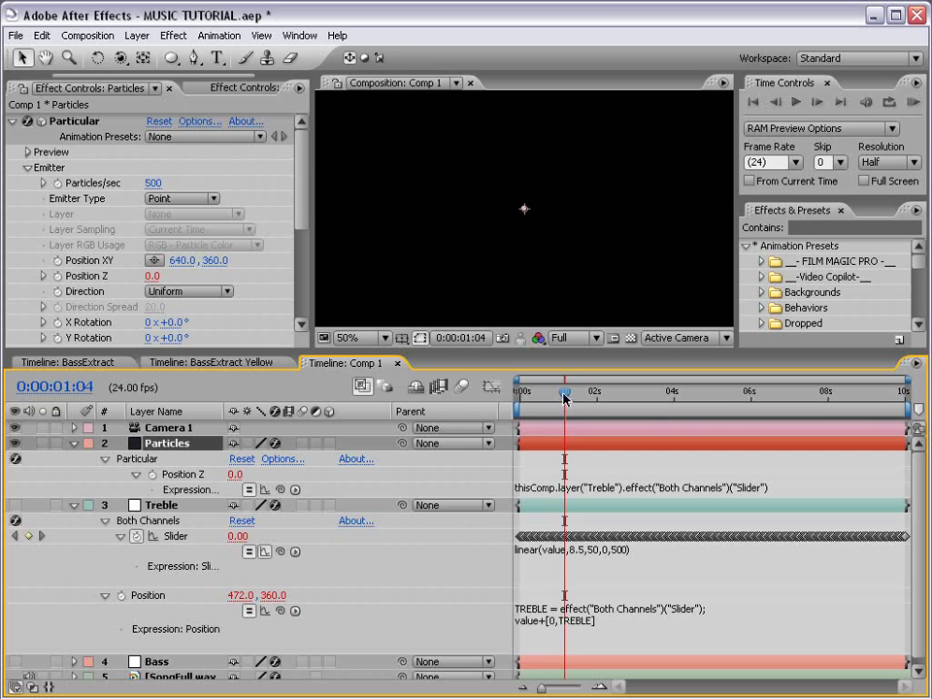
pyautogui.moveTo(565, 396); pyautogui.dragTo(608, 396)
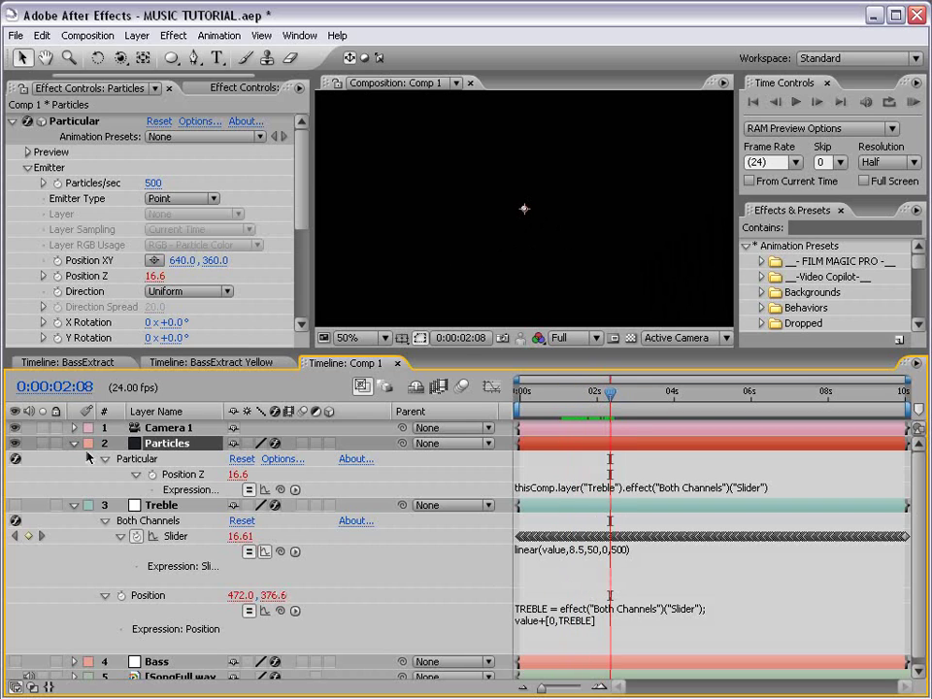
pyautogui.click(75, 504)
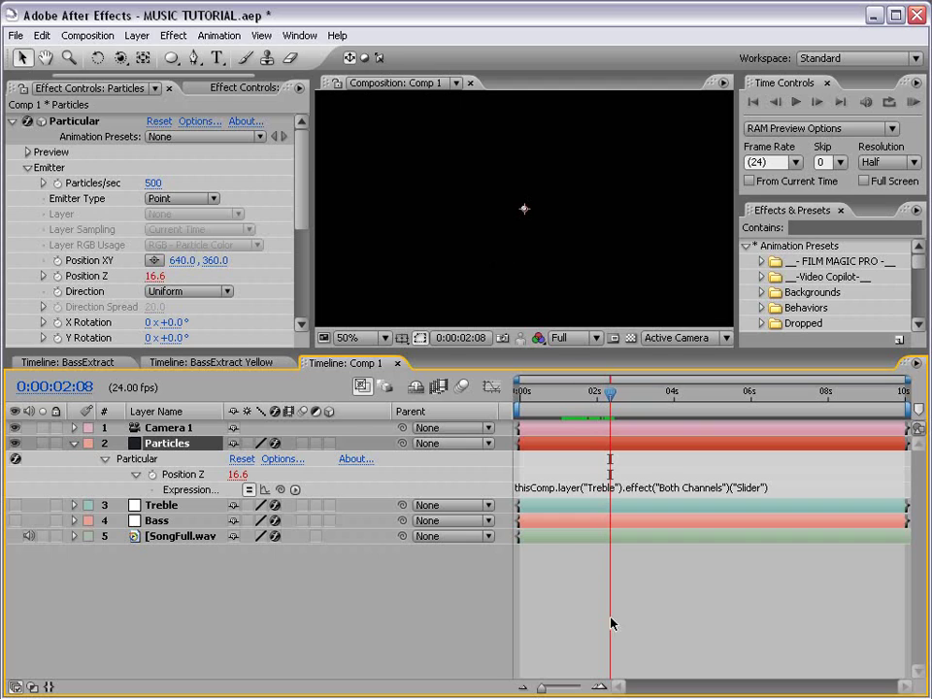
# Orbit the camera to see the particle trail at an angle and scrub to 0:00:02:17.
pyautogui.click(512, 191)
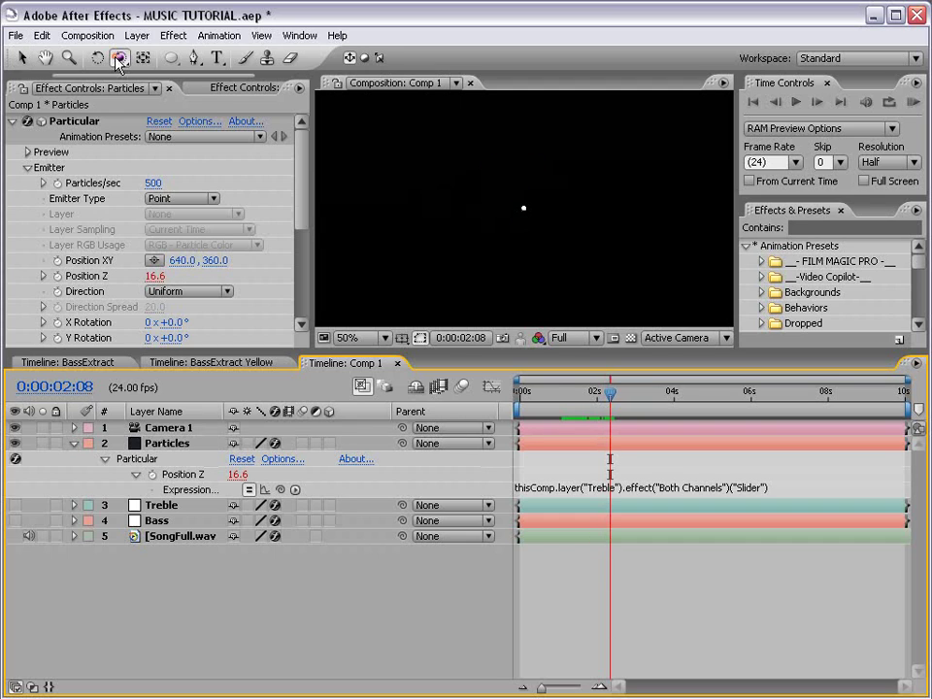
pyautogui.moveTo(119, 60); pyautogui.dragTo(133, 75)
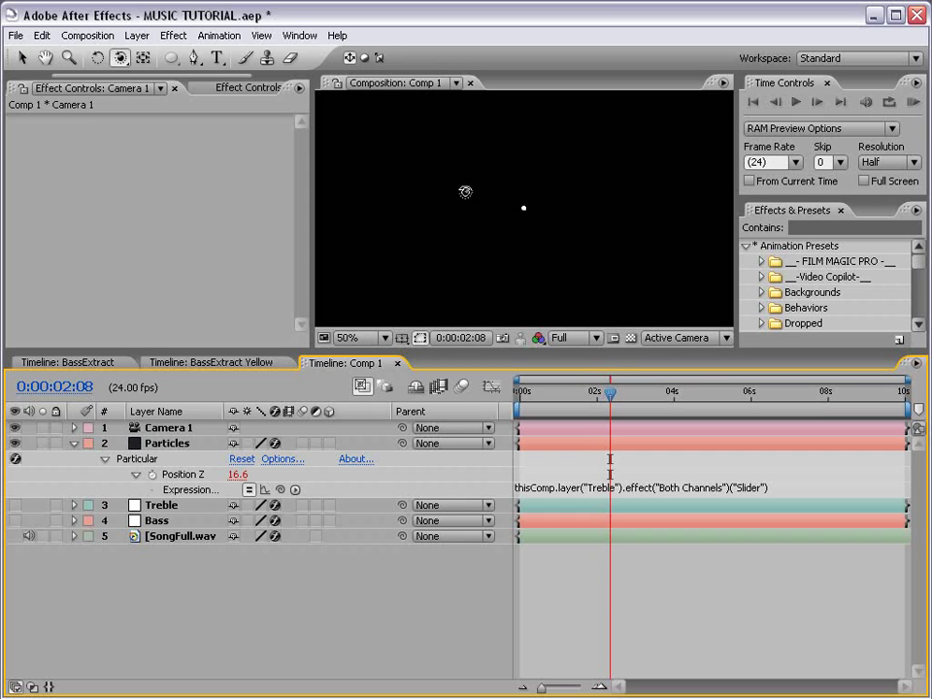
pyautogui.moveTo(563, 251)
pyautogui.mouseDown()
pyautogui.moveTo(558, 224)
pyautogui.moveTo(514, 218)
pyautogui.moveTo(508, 254)
pyautogui.moveTo(513, 218)
pyautogui.moveTo(556, 190)
pyautogui.moveTo(595, 292)
pyautogui.moveTo(519, 317)
pyautogui.moveTo(494, 213)
pyautogui.moveTo(497, 242)
pyautogui.moveTo(536, 261)
pyautogui.moveTo(555, 198)
pyautogui.mouseUp()
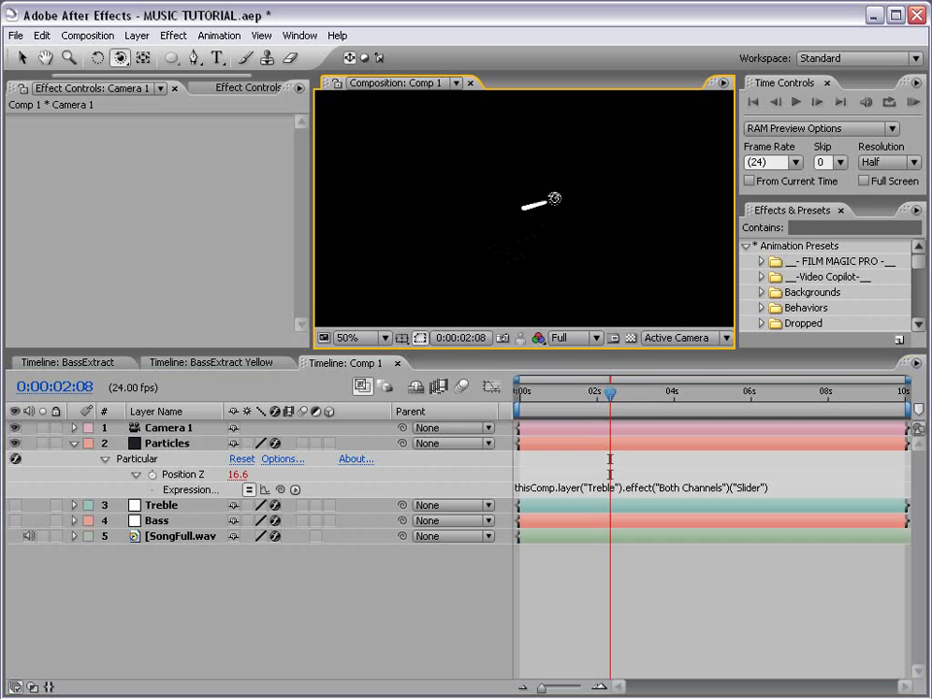
pyautogui.moveTo(609, 394); pyautogui.dragTo(622, 427)
pyautogui.press('v')
pyautogui.click(571, 281)
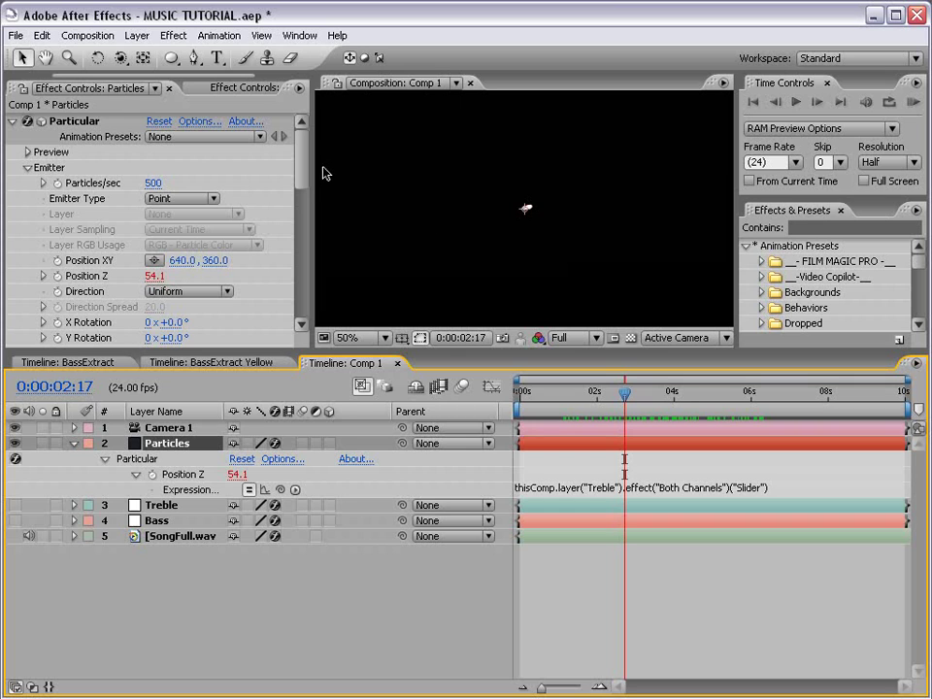
# Set the emitter's Velocity from Motion to 50 and scrub to 0:00:01:21 to check the trail.
pyautogui.moveTo(302, 171); pyautogui.dragTo(302, 201)
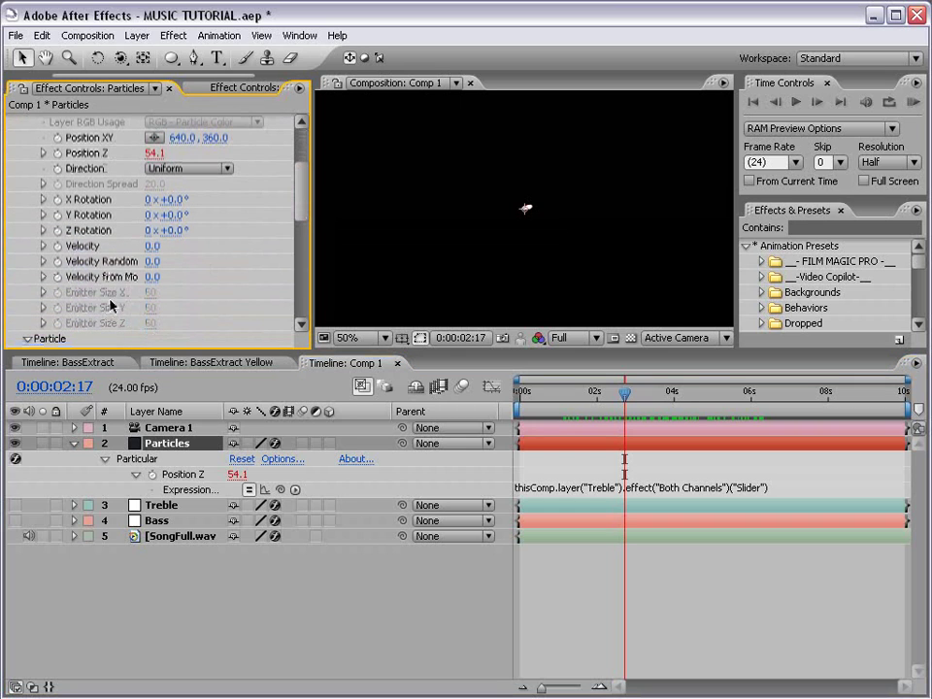
pyautogui.moveTo(308, 303); pyautogui.dragTo(333, 298)
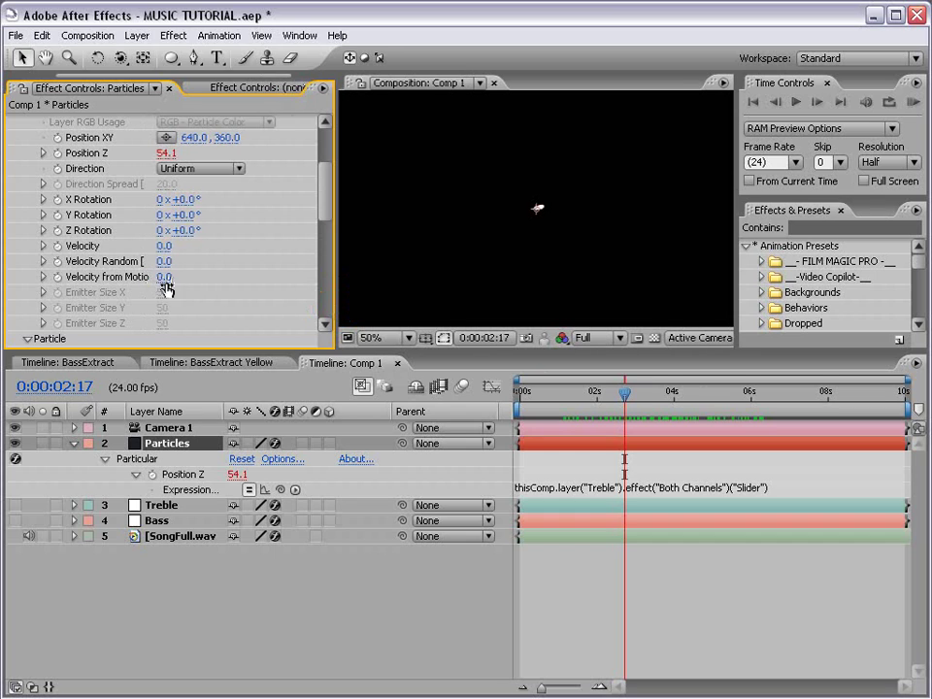
pyautogui.moveTo(163, 278); pyautogui.dragTo(199, 277)
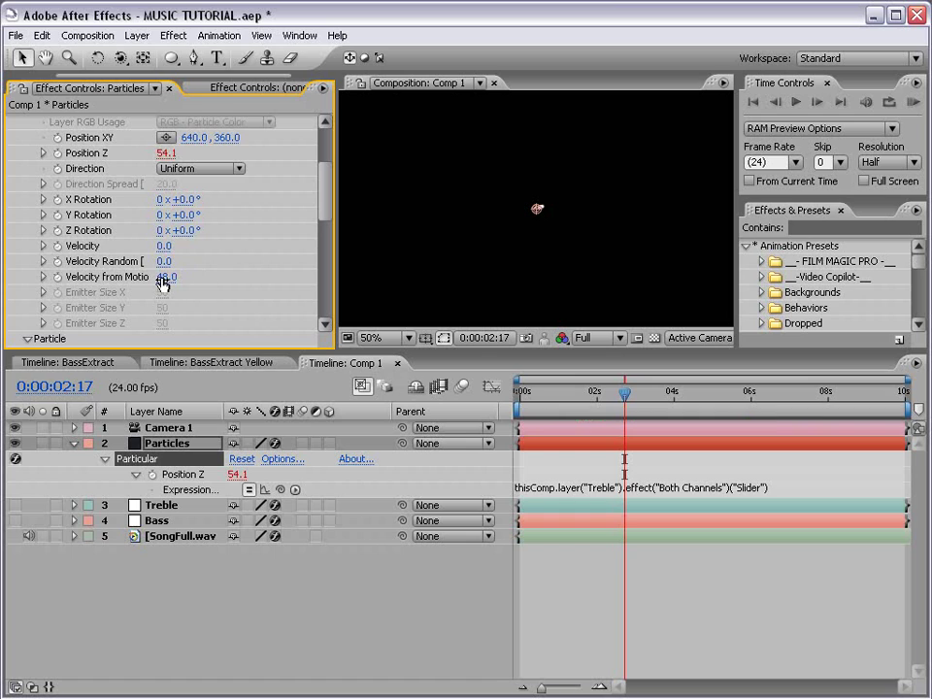
pyautogui.click(162, 276)
pyautogui.write('50')
pyautogui.press('Return')
pyautogui.moveTo(624, 392); pyautogui.dragTo(591, 393)
# Set the particle Life to 1 second and scrub to 0:00:03:07 to check the longer trail.
pyautogui.scroll(-4, 296, 208)
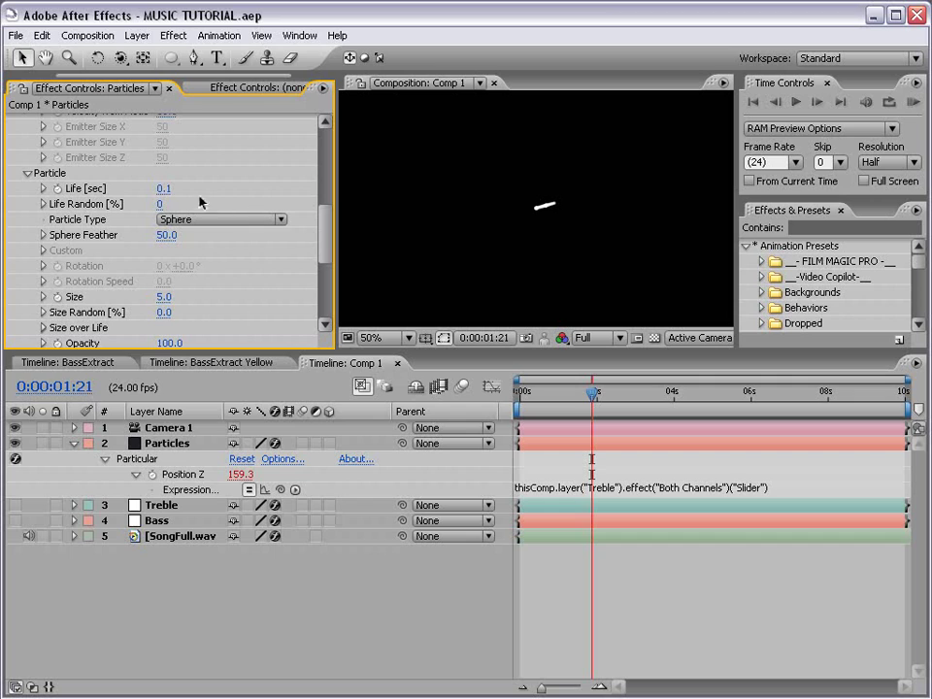
pyautogui.click(163, 188)
pyautogui.write('1')
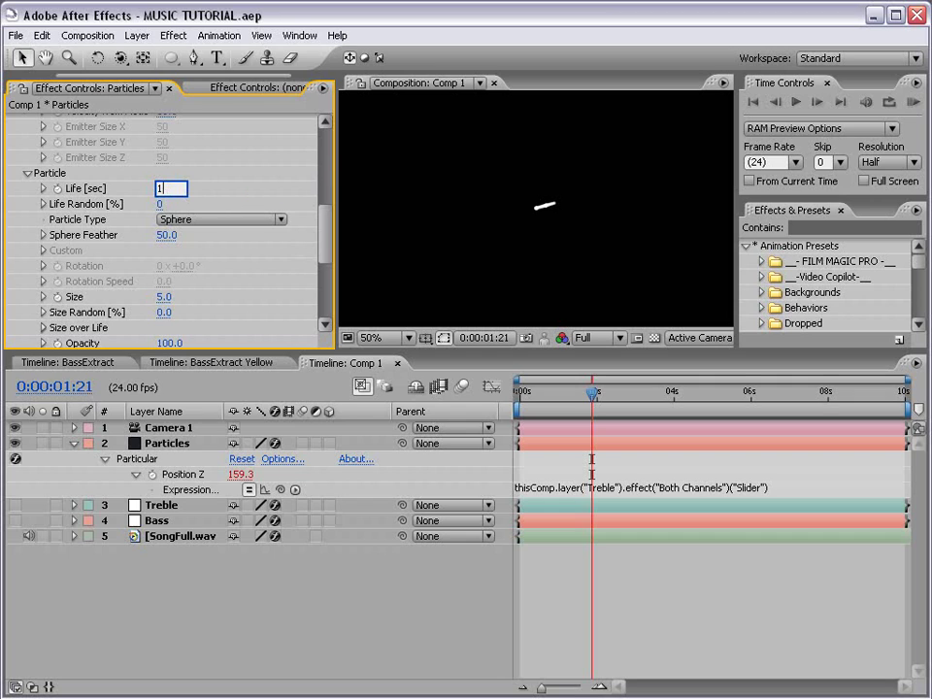
pyautogui.press('Return')
pyautogui.moveTo(635, 409)
pyautogui.mouseDown()
pyautogui.moveTo(529, 408)
pyautogui.moveTo(646, 409)
pyautogui.mouseUp()
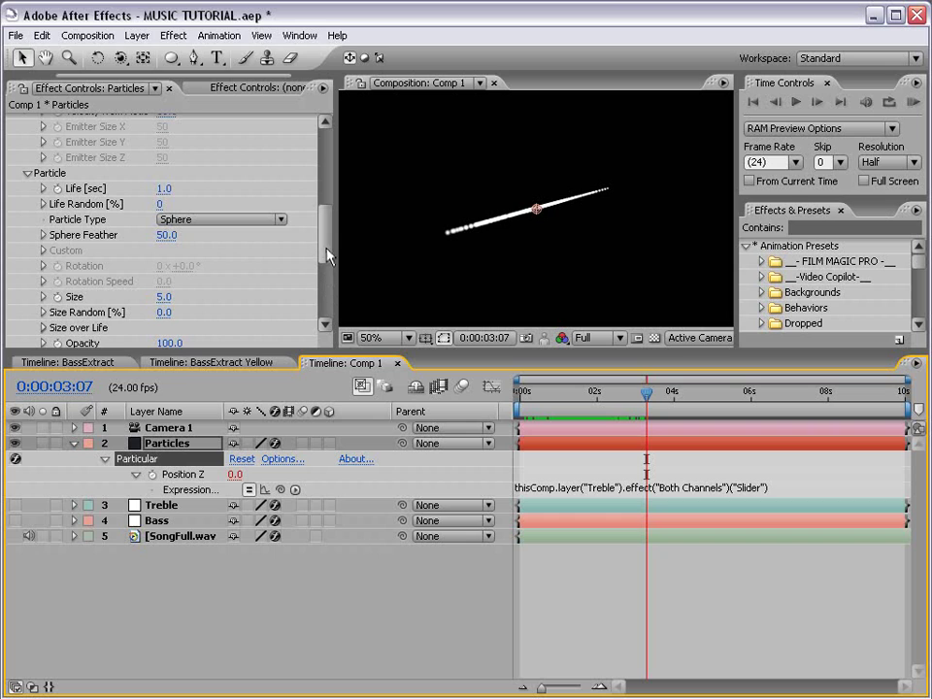
pyautogui.moveTo(325, 251); pyautogui.dragTo(326, 299)
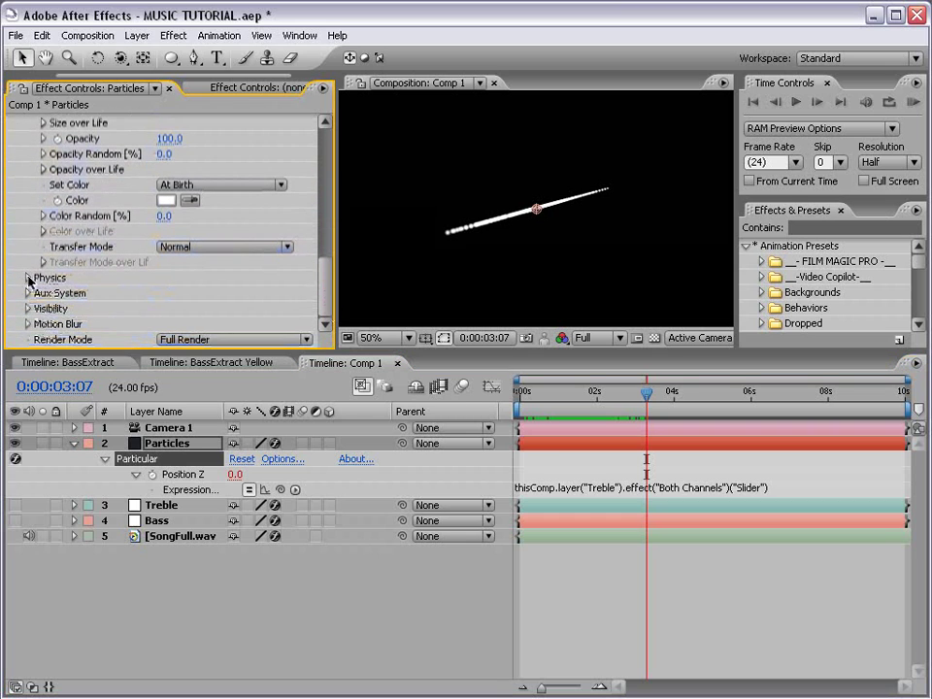
# Expand Particular's Physics, Air and Turbulence Field settings and raise Affect Position to 160.
pyautogui.click(28, 278)
pyautogui.moveTo(323, 264); pyautogui.dragTo(326, 286)
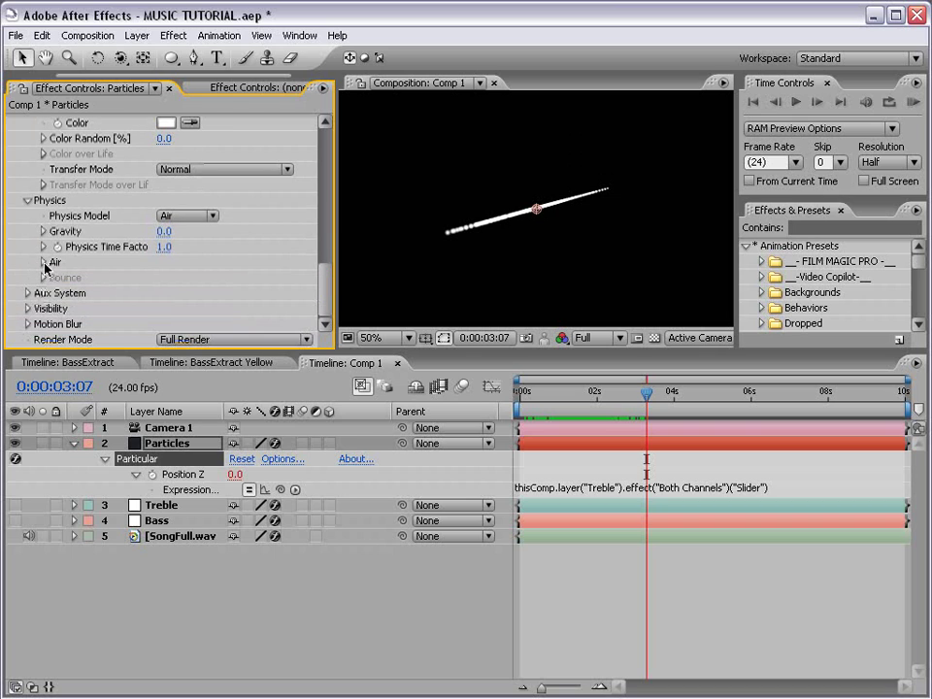
pyautogui.click(42, 262)
pyautogui.moveTo(325, 264); pyautogui.dragTo(324, 291)
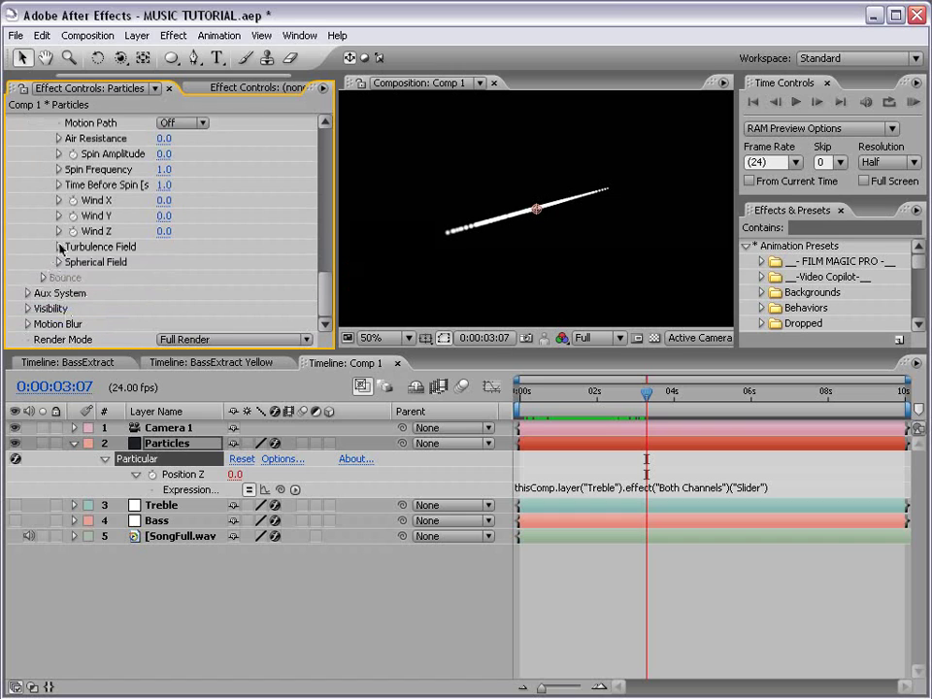
pyautogui.click(59, 248)
pyautogui.moveTo(324, 280); pyautogui.dragTo(326, 286)
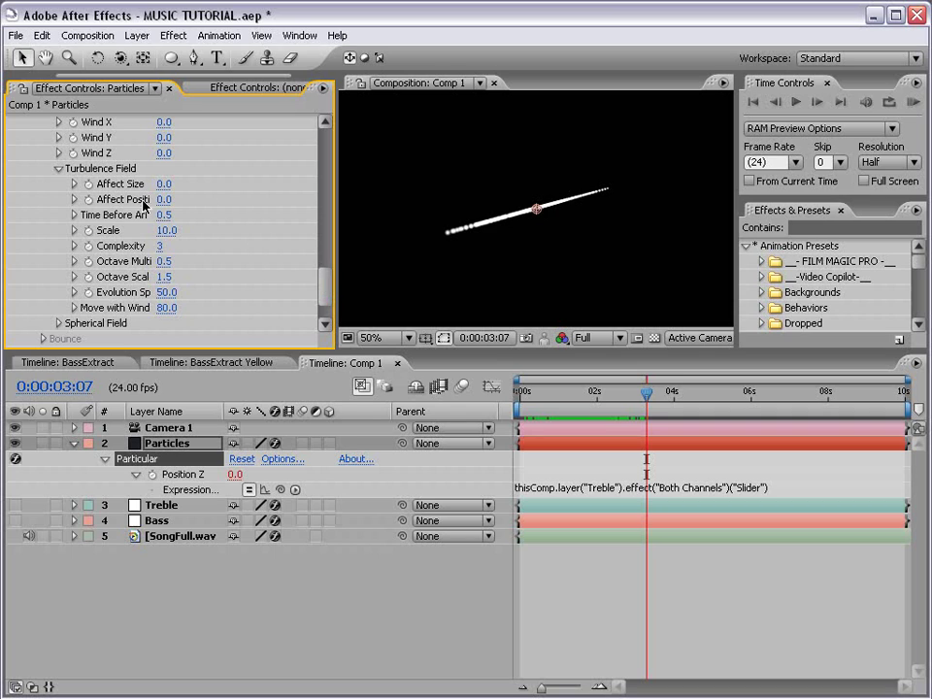
pyautogui.moveTo(334, 221); pyautogui.dragTo(359, 222)
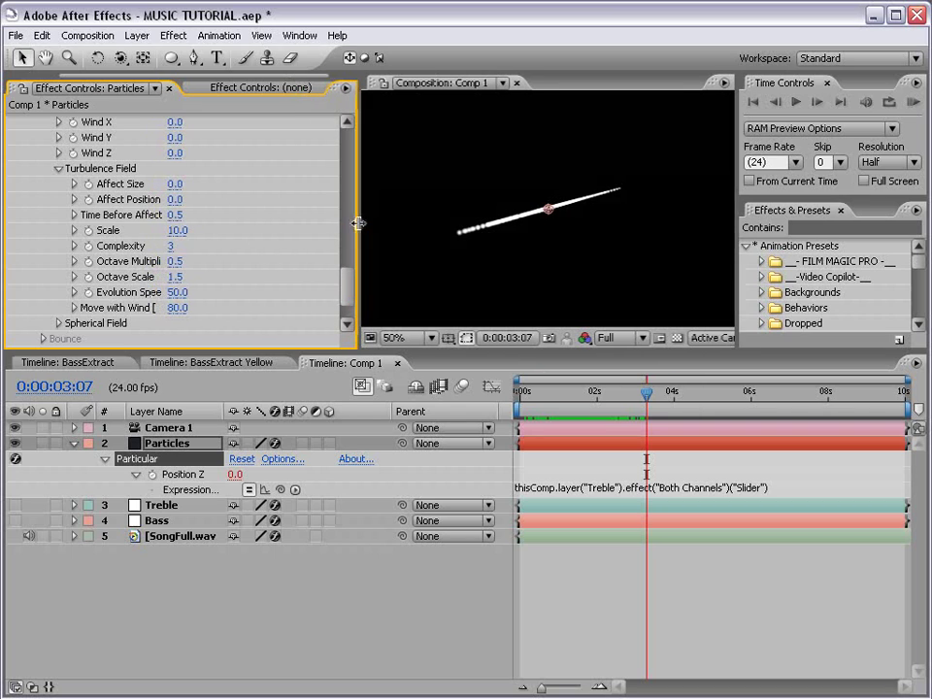
pyautogui.moveTo(171, 203); pyautogui.dragTo(313, 199)
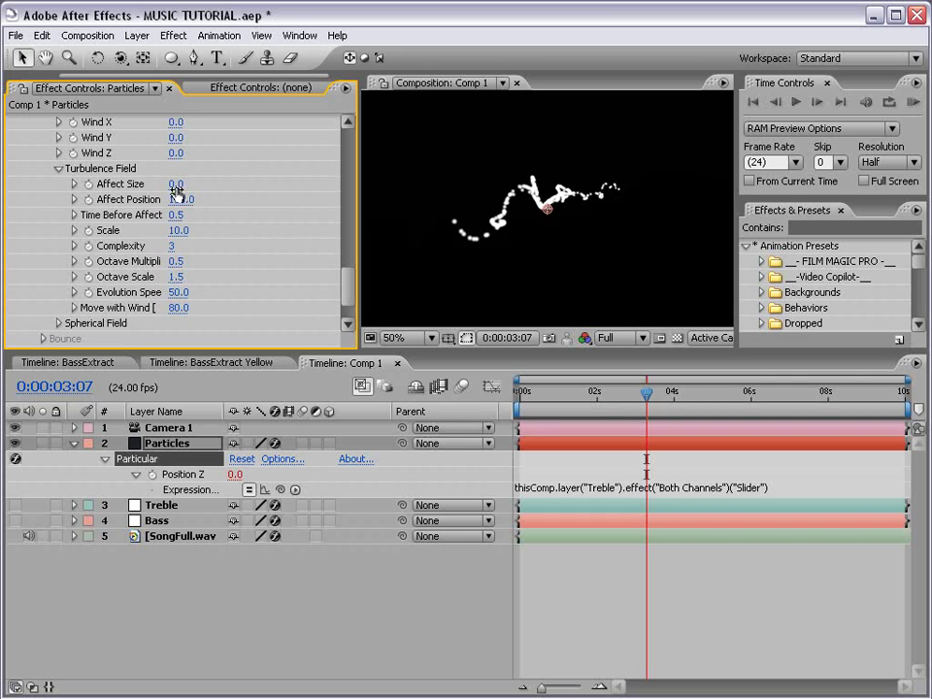
# Set the turbulence field's Affect Size to 5.
pyautogui.moveTo(176, 182); pyautogui.dragTo(195, 187)
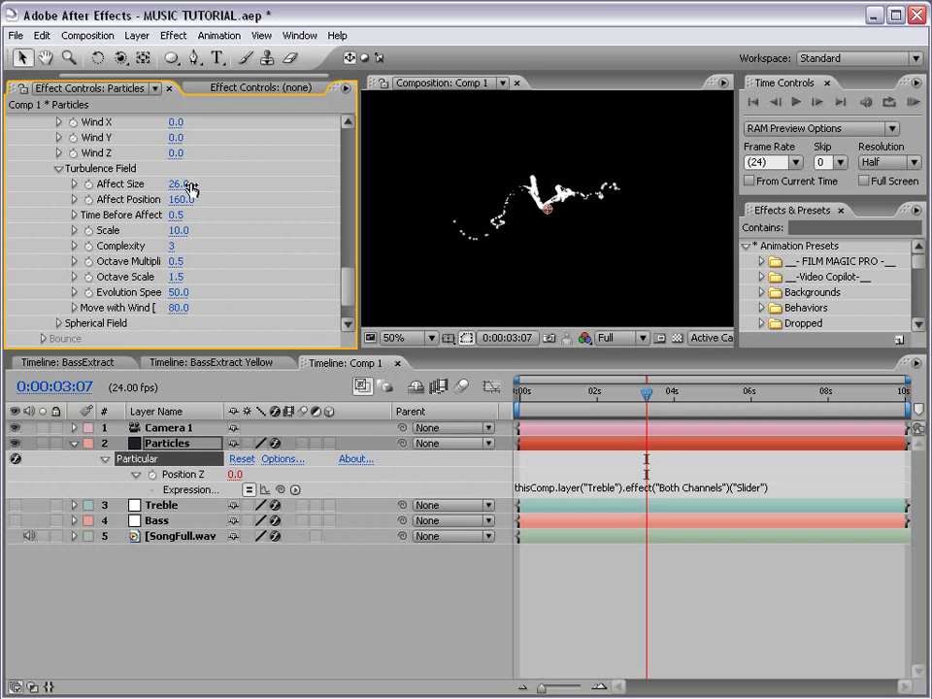
pyautogui.click(182, 183)
pyautogui.write('5')
pyautogui.press('Return')
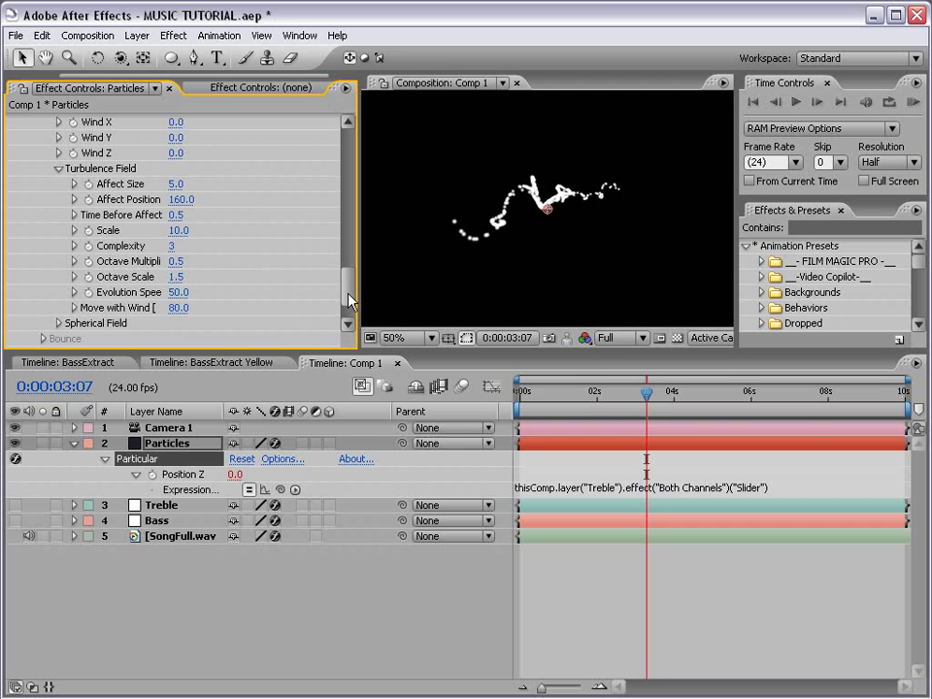
# Change the particle color to a bright light blue and set its Transfer Mode to Add.
pyautogui.moveTo(348, 297); pyautogui.dragTo(345, 253)
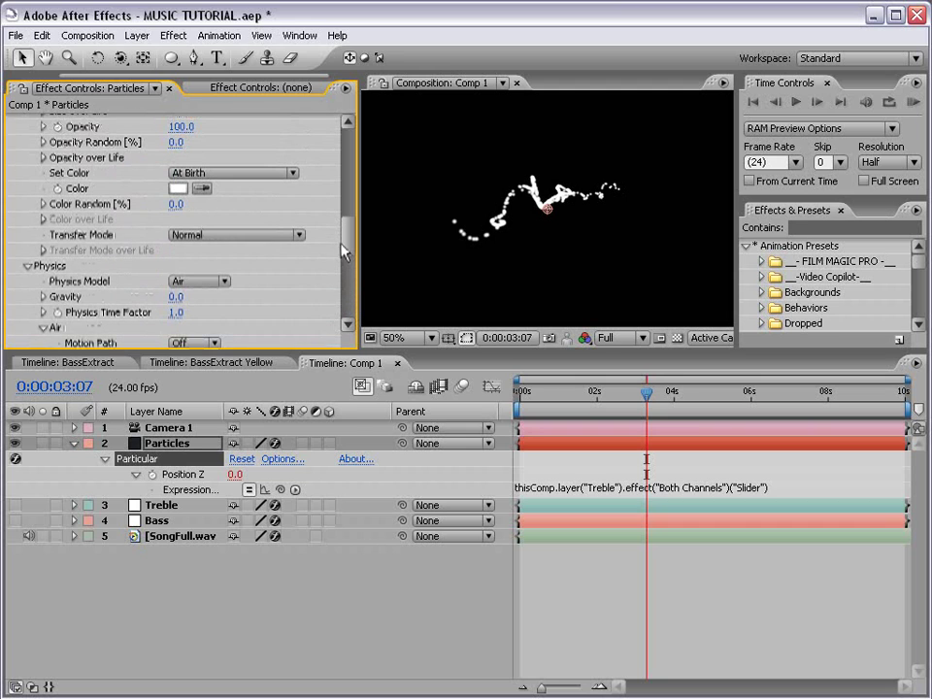
pyautogui.click(181, 188)
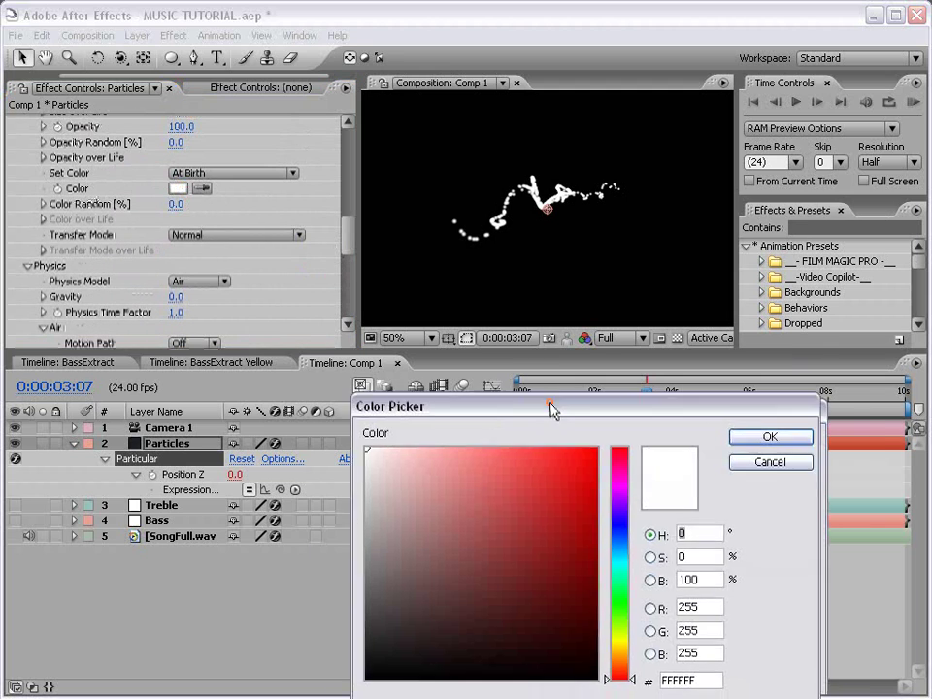
pyautogui.moveTo(551, 416); pyautogui.dragTo(422, 238)
pyautogui.moveTo(486, 410); pyautogui.dragTo(492, 395)
pyautogui.moveTo(375, 329); pyautogui.dragTo(452, 262)
pyautogui.click(621, 280)
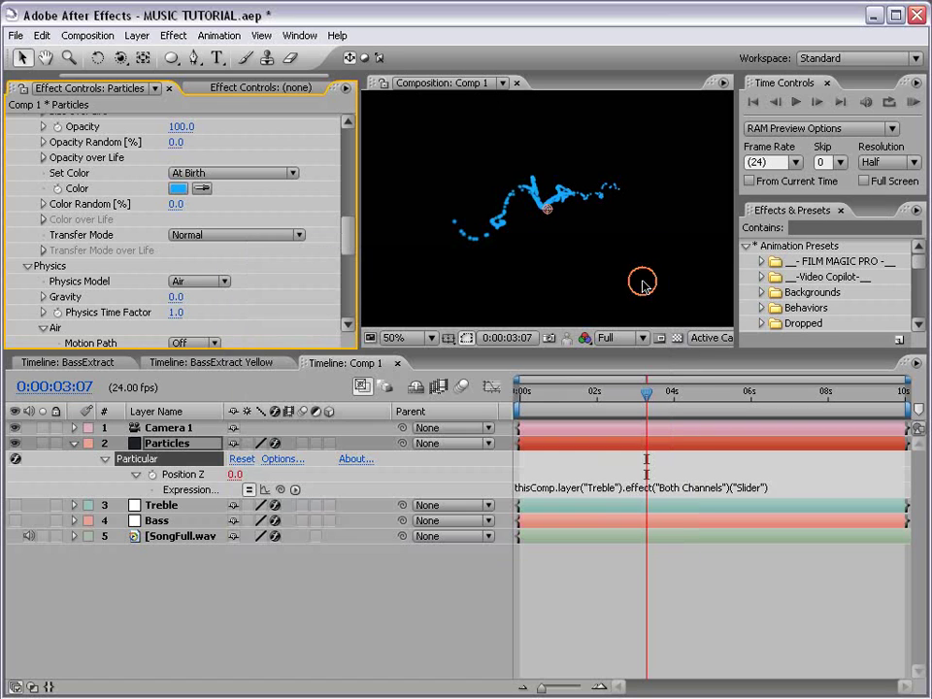
pyautogui.click(204, 236)
pyautogui.click(204, 251)
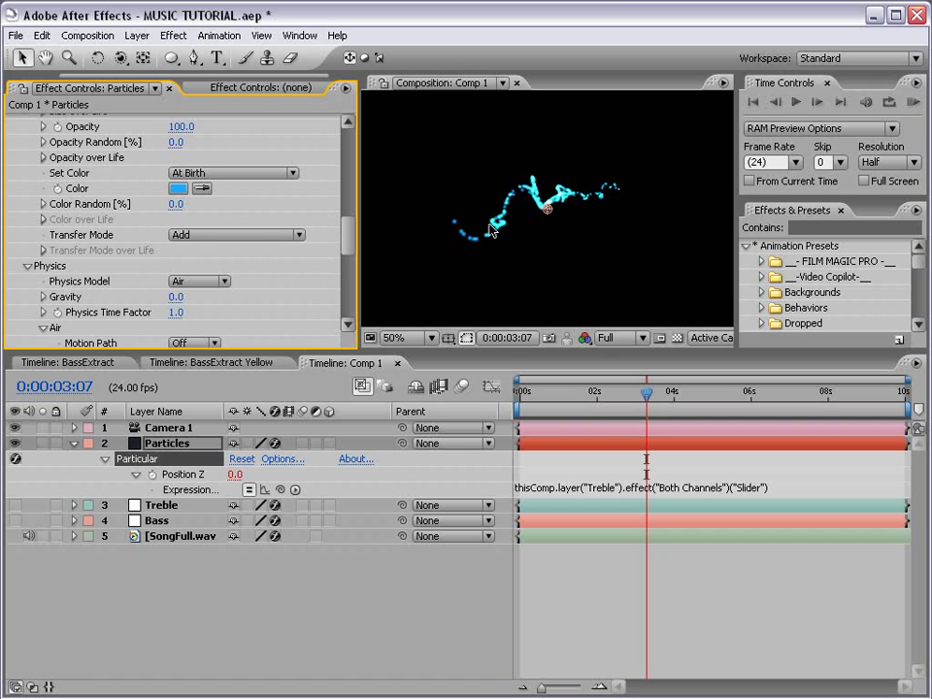
# Set the particle Size to 4 and lower the Opacity to 21.
pyautogui.moveTo(350, 244); pyautogui.dragTo(350, 214)
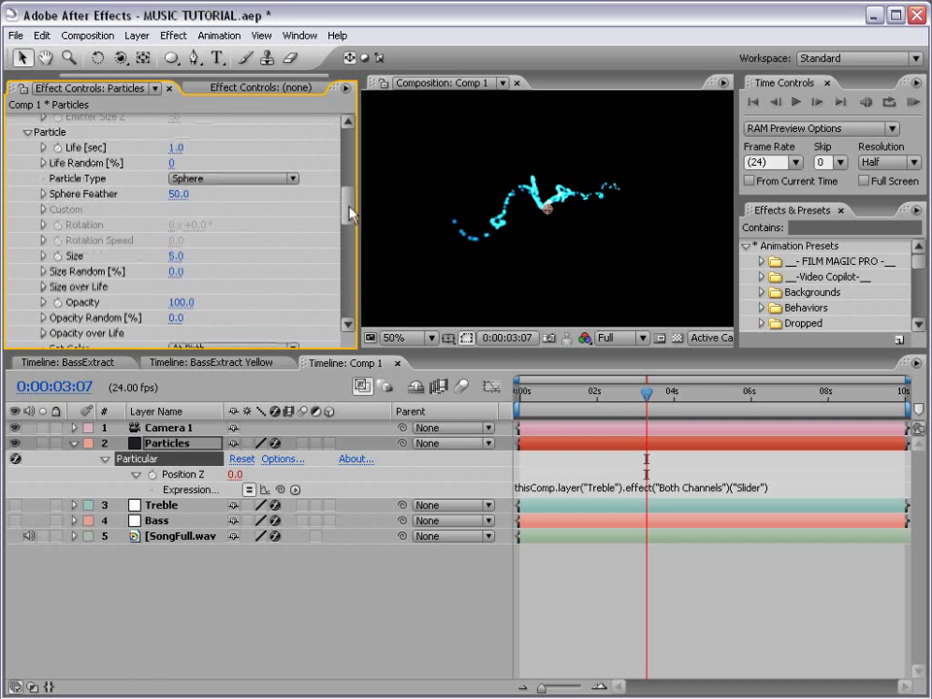
pyautogui.click(176, 255)
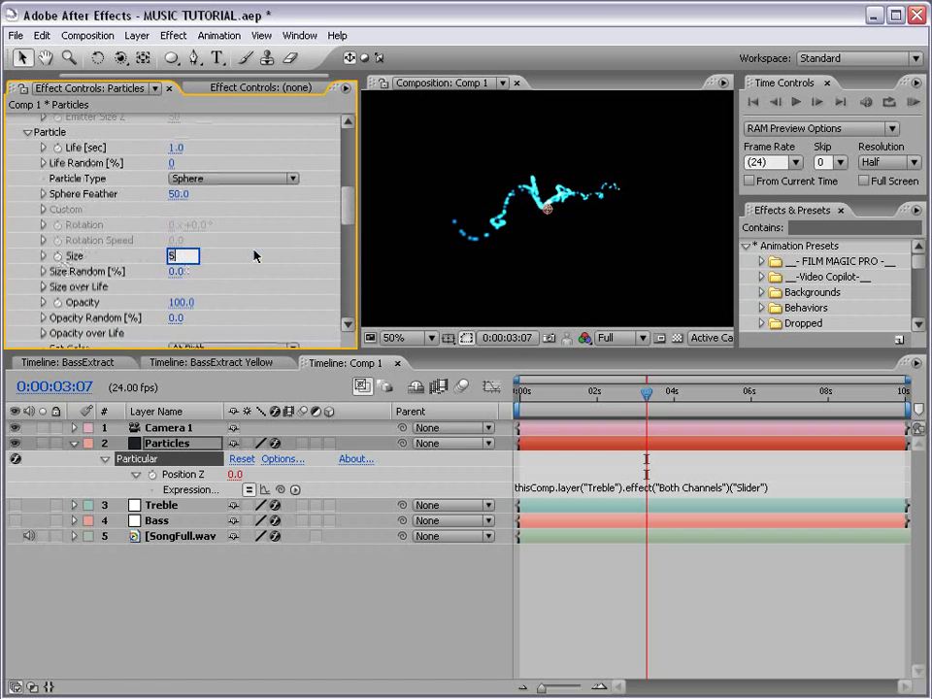
pyautogui.write('4')
pyautogui.press('Return')
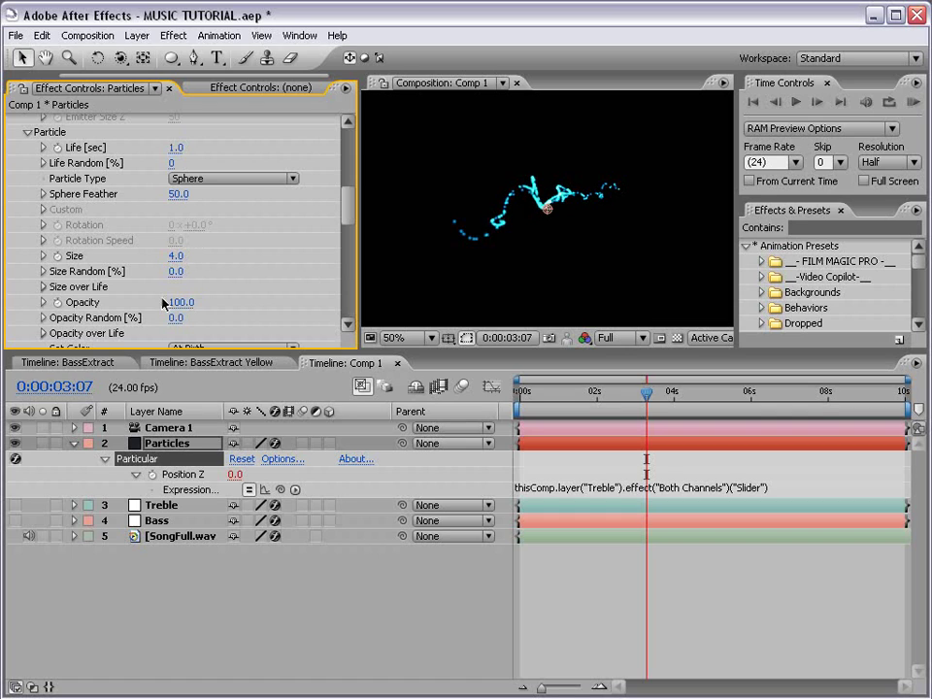
pyautogui.moveTo(183, 302); pyautogui.dragTo(114, 302)
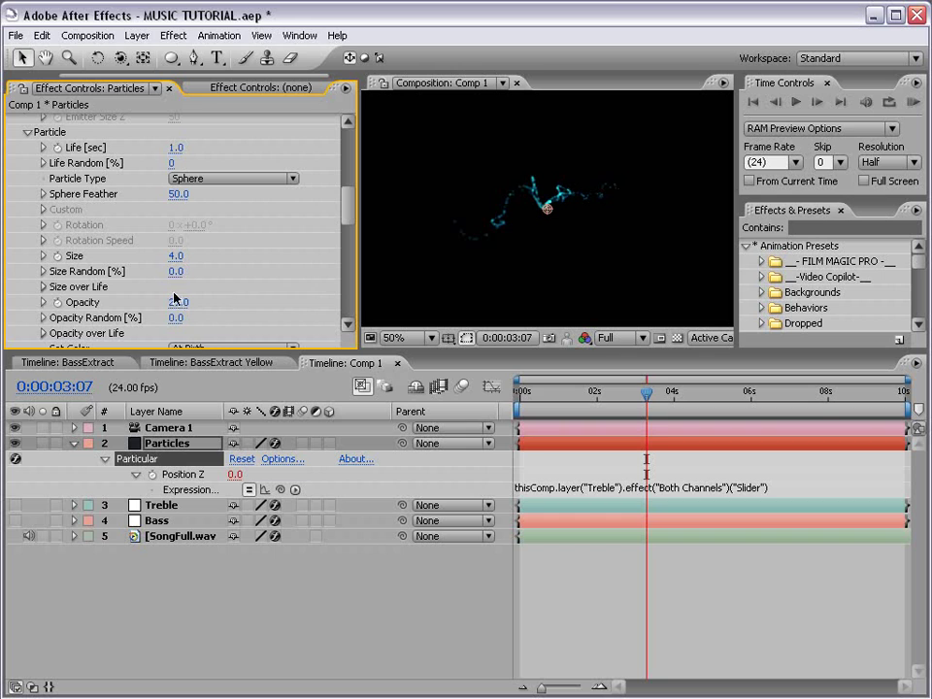
# Raise the emitter's Particles/sec to 8918 to turn the dotted trail into a continuous streak.
pyautogui.scroll(10, 259, 153)
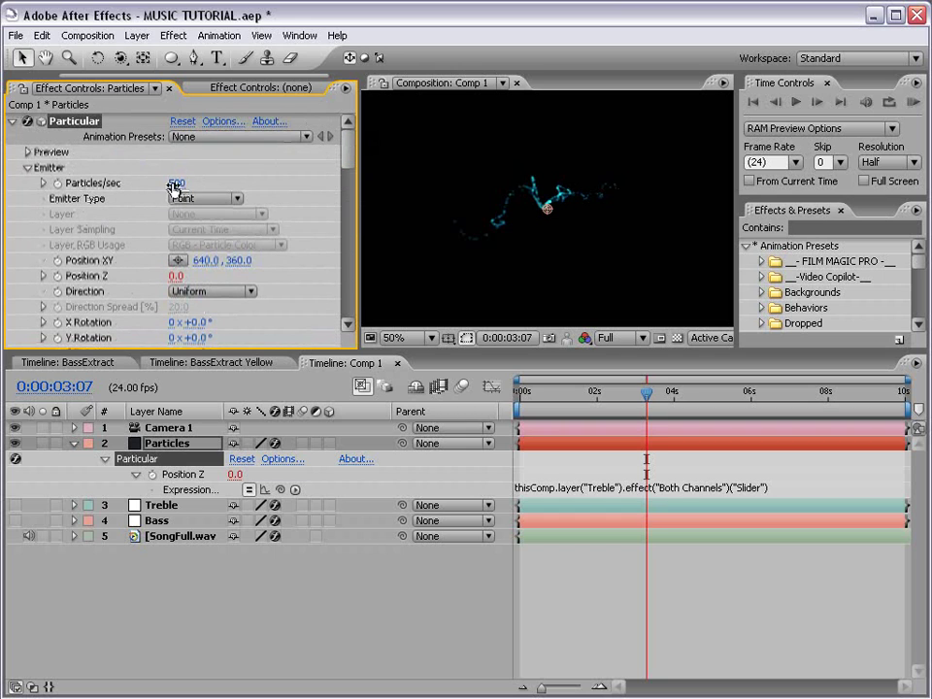
pyautogui.moveTo(174, 190); pyautogui.dragTo(515, 166)
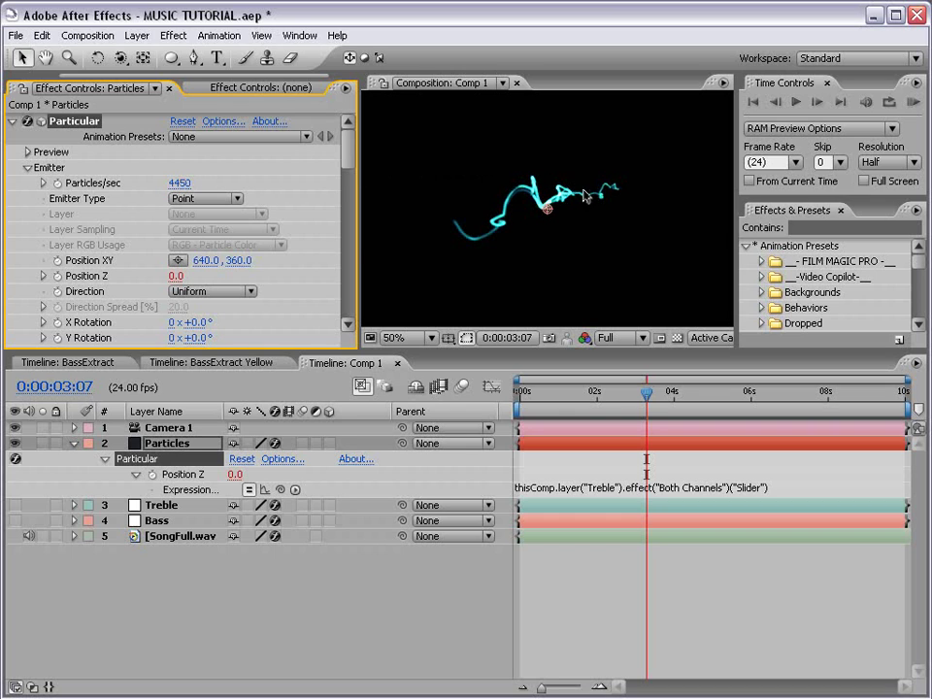
pyautogui.scroll(1, 584, 196)
pyautogui.moveTo(180, 182); pyautogui.dragTo(601, 194)
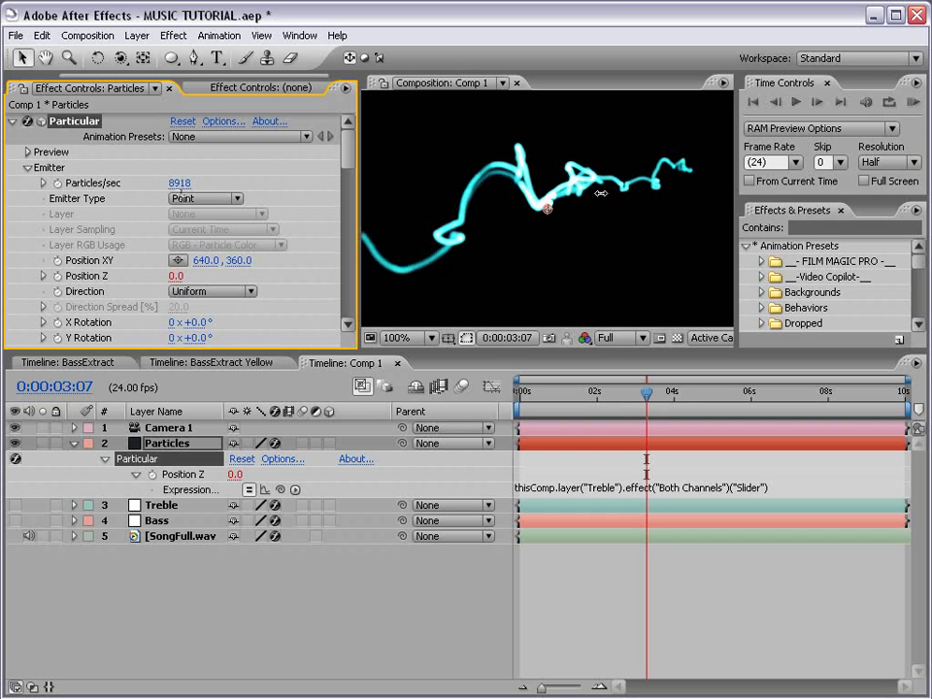
# Lower the particle Opacity to 6 and set the Size to 3, checking the streak enlarged.
pyautogui.moveTo(347, 148); pyautogui.dragTo(352, 201)
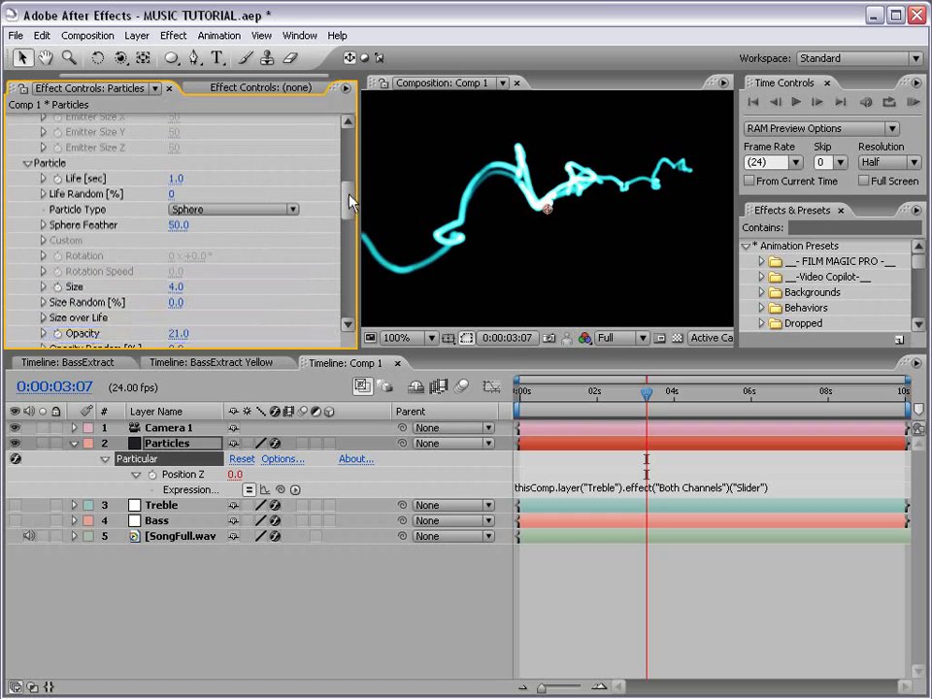
pyautogui.moveTo(179, 333); pyautogui.dragTo(162, 333)
pyautogui.click(177, 287)
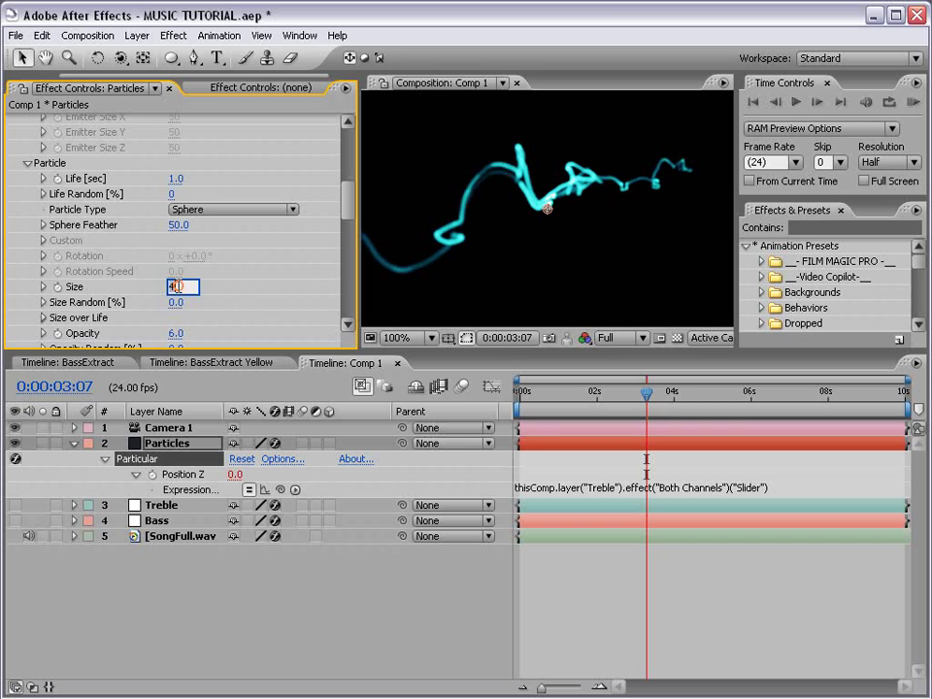
pyautogui.write('3')
pyautogui.press('Return')
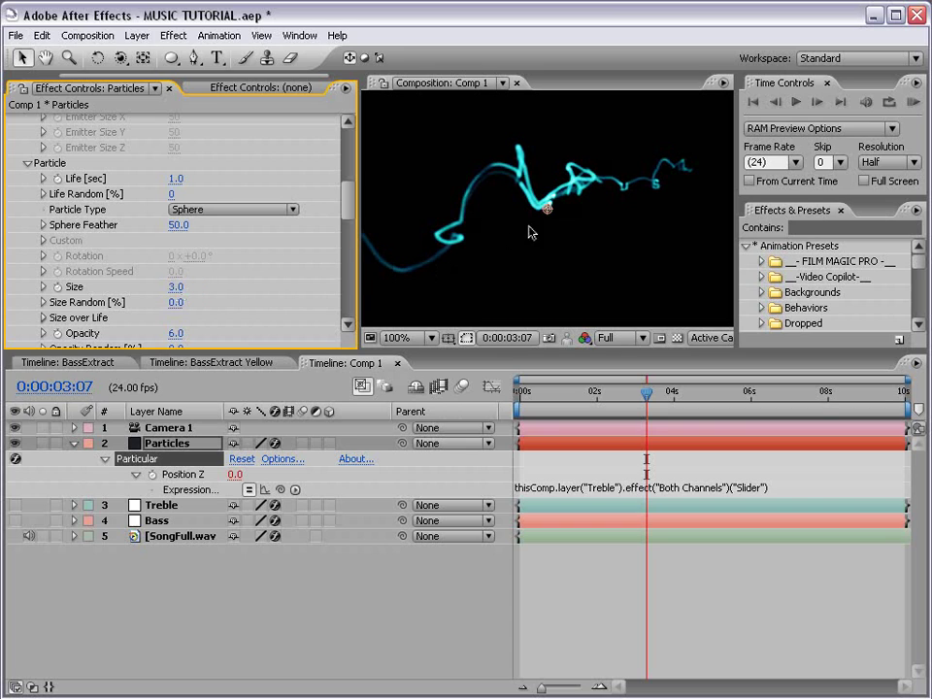
pyautogui.press('`')
pyautogui.press('`')
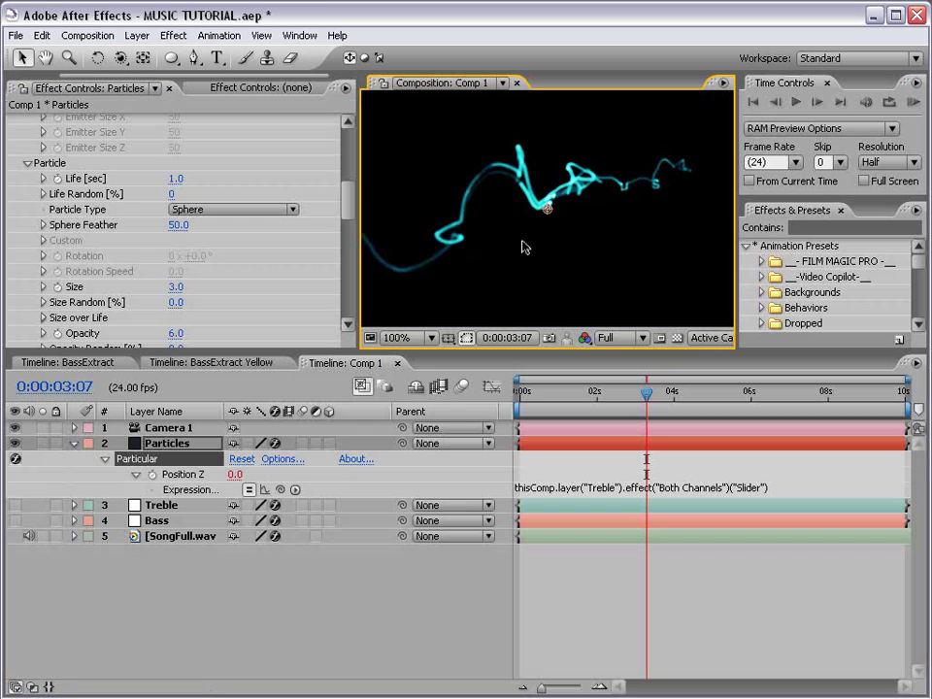
# Increase the turbulence field's Affect Position further and scrub to 0:00:06:00 to check the streak.
pyautogui.scroll(-2, 559, 215)
pyautogui.moveTo(348, 202); pyautogui.dragTo(346, 281)
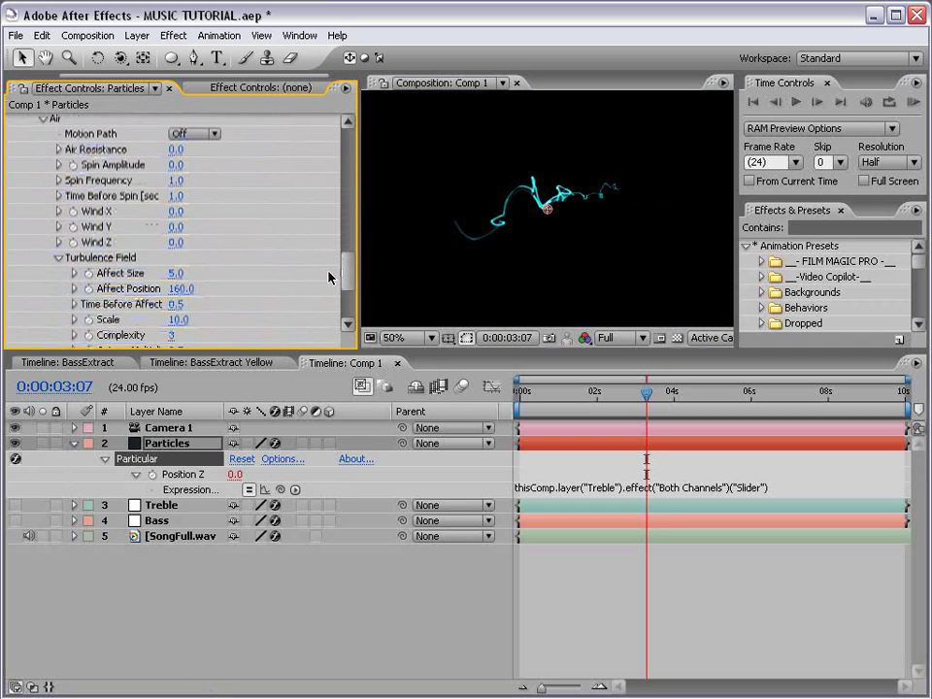
pyautogui.moveTo(182, 288); pyautogui.dragTo(254, 289)
pyautogui.moveTo(646, 393); pyautogui.dragTo(751, 395)
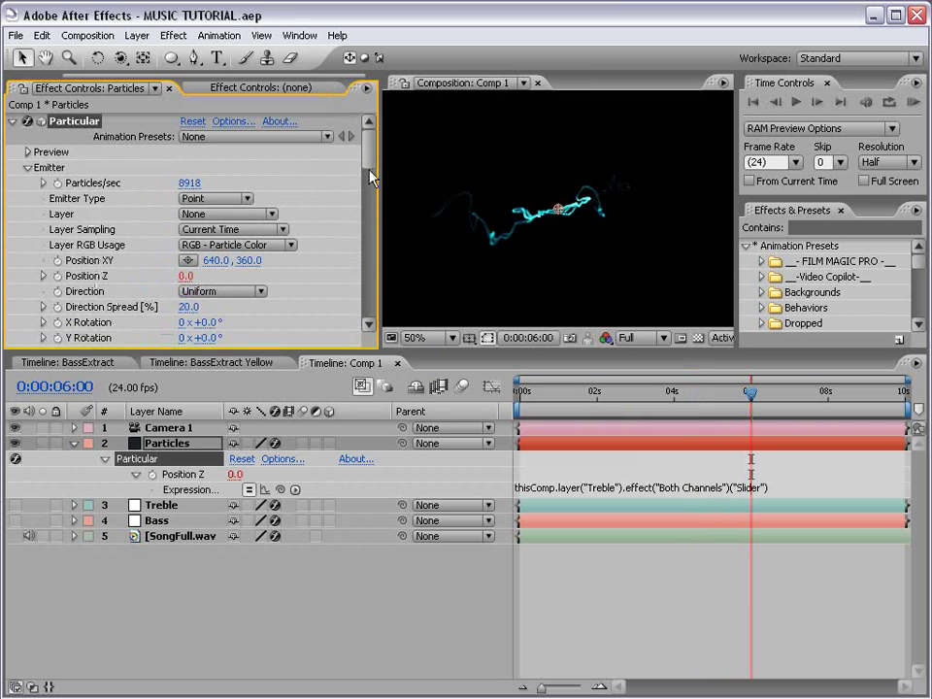
# Make Size over Life fall linearly from full at birth to zero at death, and check the streak at 0:00:03:13.
pyautogui.moveTo(373, 147); pyautogui.dragTo(371, 209)
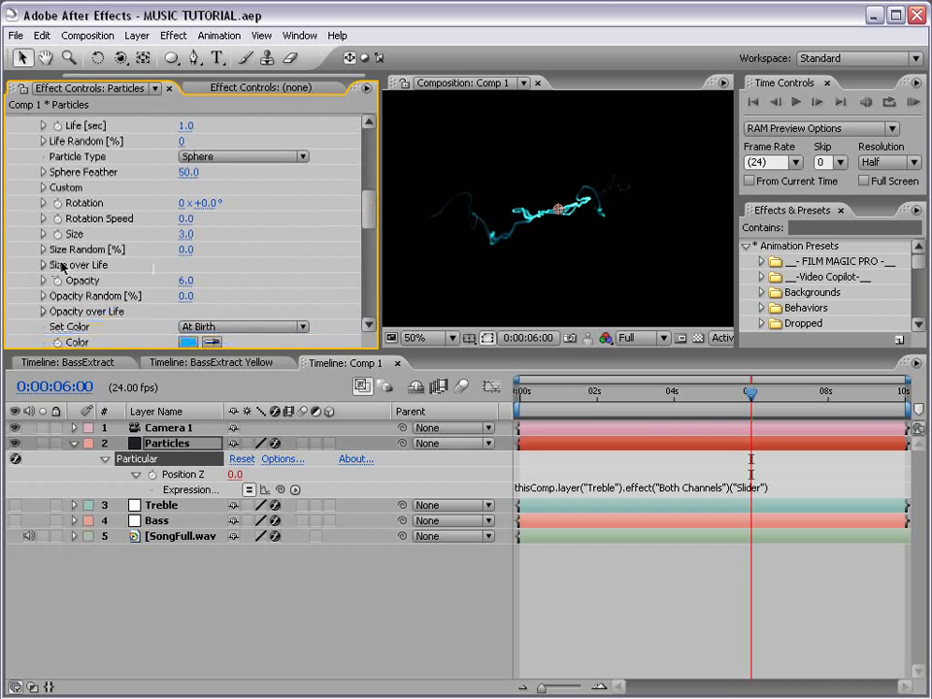
pyautogui.click(43, 265)
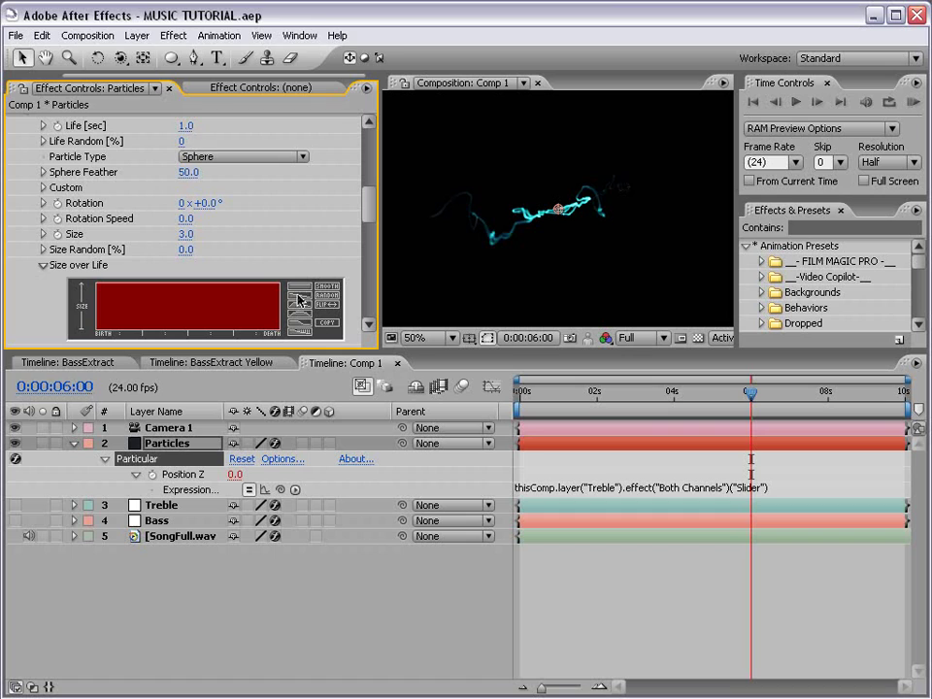
pyautogui.moveTo(97, 284); pyautogui.dragTo(282, 330)
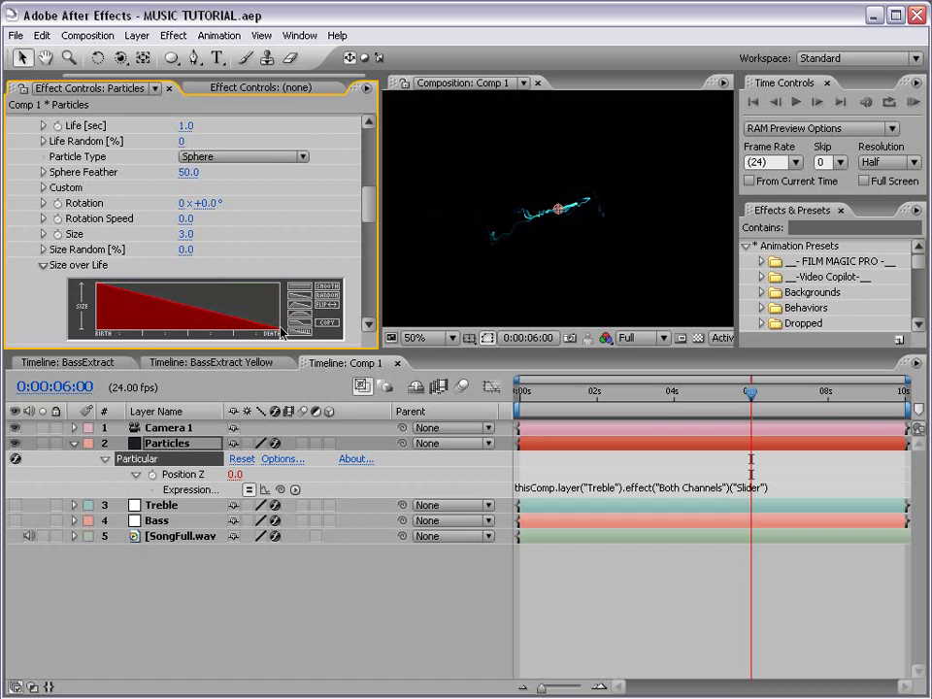
pyautogui.moveTo(597, 397); pyautogui.dragTo(657, 397)
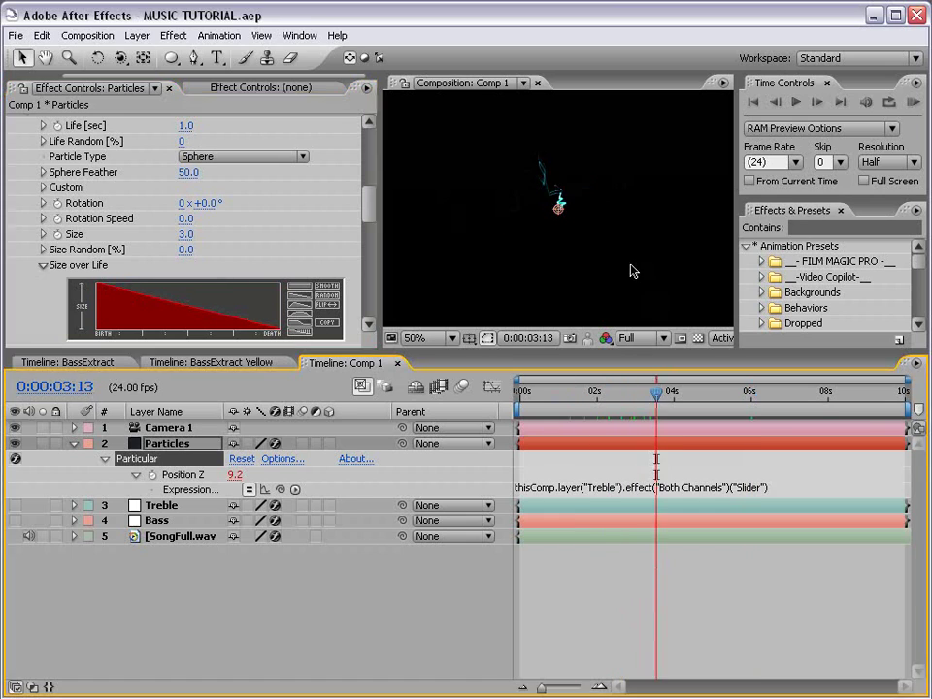
pyautogui.press('.')
# Set the particle Life to 1.5 seconds and the Size to 4.
pyautogui.moveTo(369, 207); pyautogui.dragTo(369, 199)
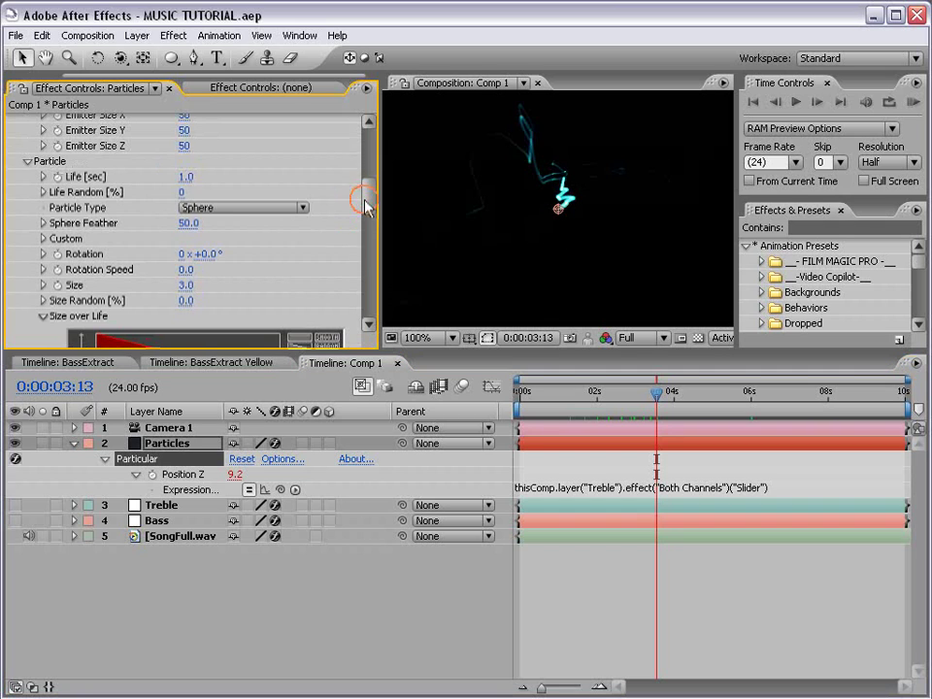
pyautogui.click(191, 176)
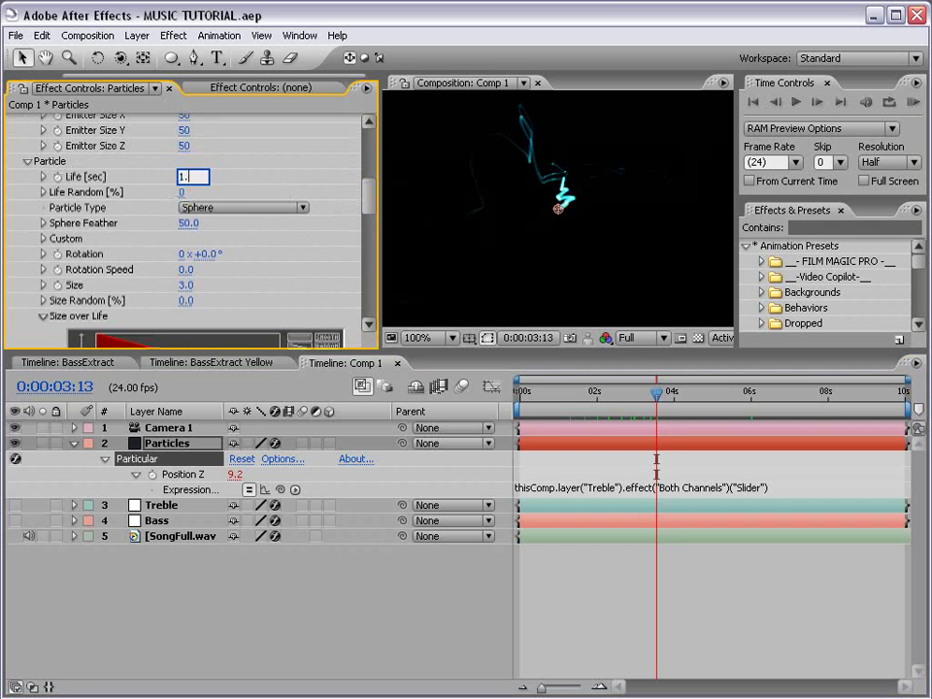
pyautogui.write('1.5')
pyautogui.press('Return')
pyautogui.press(',')
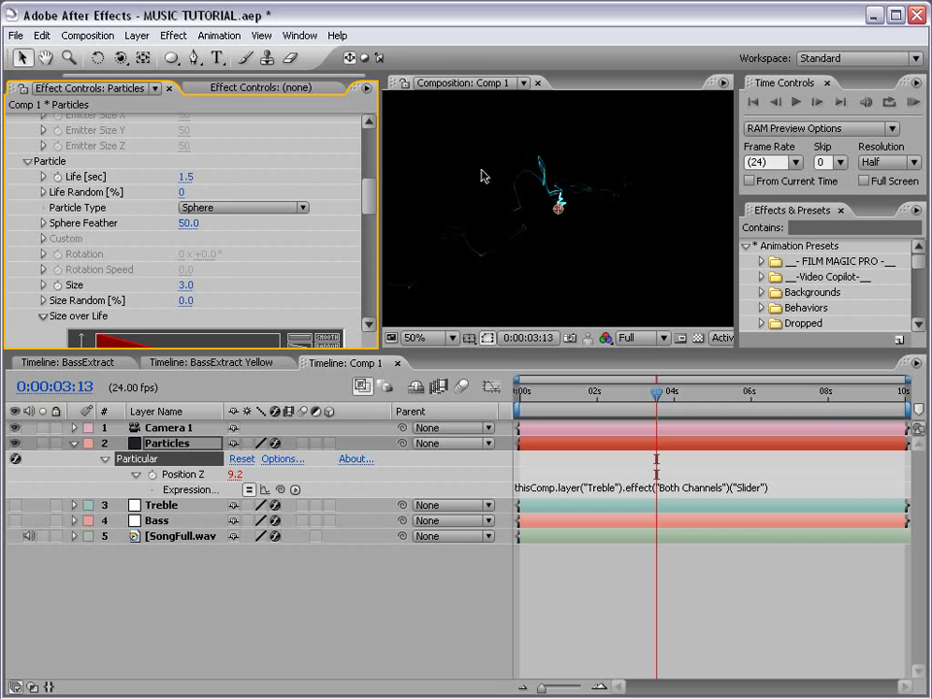
pyautogui.click(184, 290)
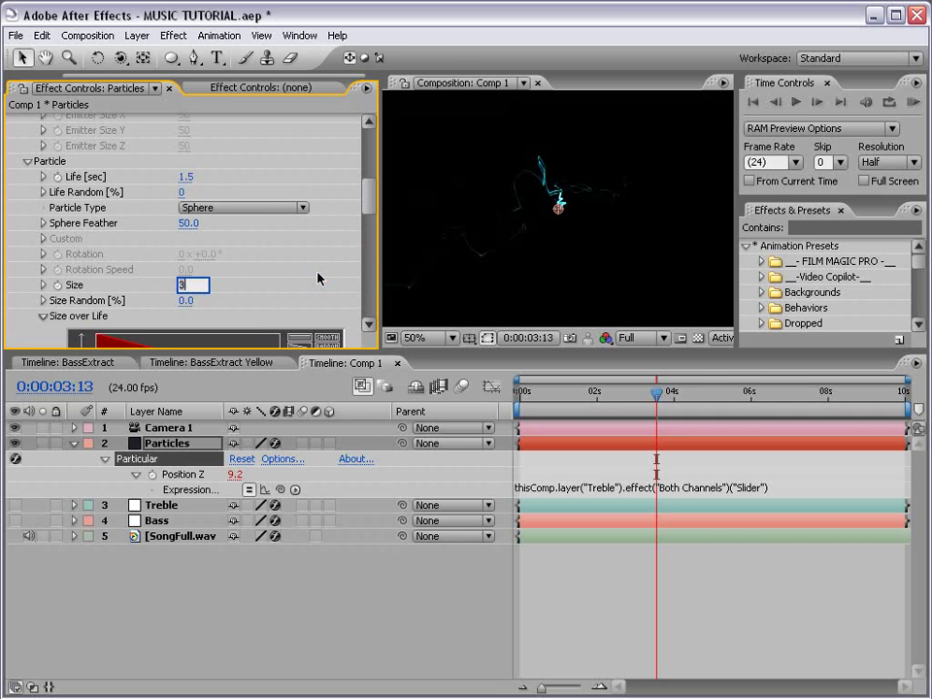
pyautogui.write('4')
pyautogui.press('Return')
# Raise the emitter's Particles/sec to 12829.
pyautogui.press('.')
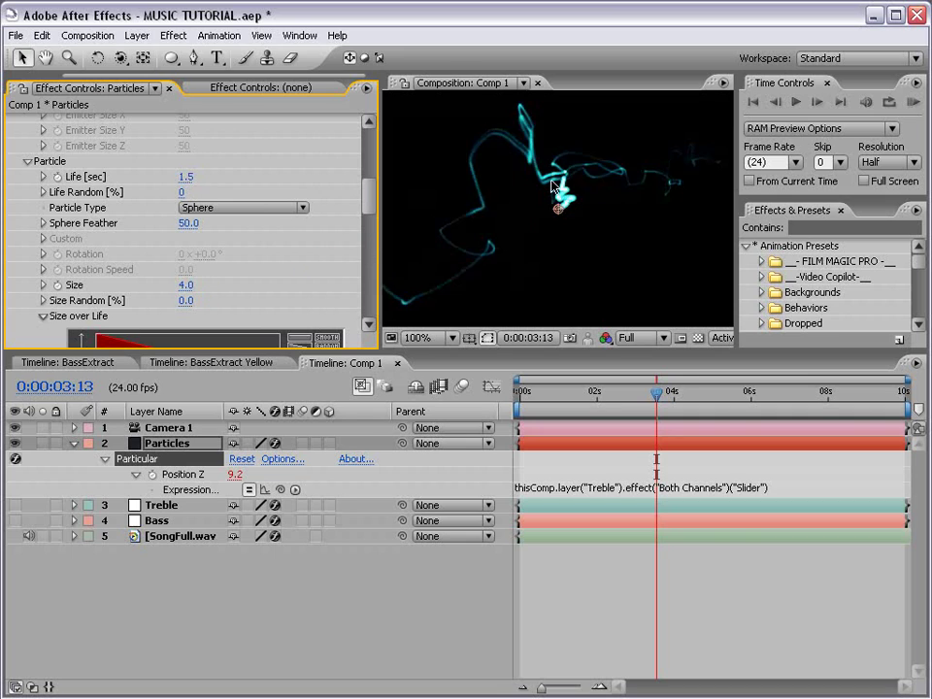
pyautogui.scroll(8, 271, 194)
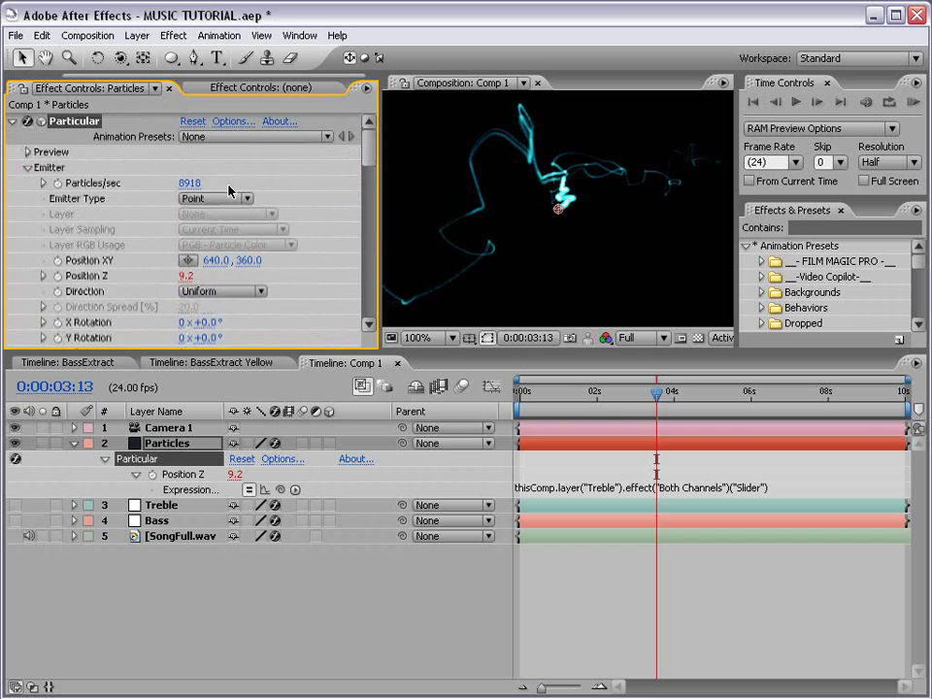
pyautogui.moveTo(191, 190); pyautogui.dragTo(601, 183)
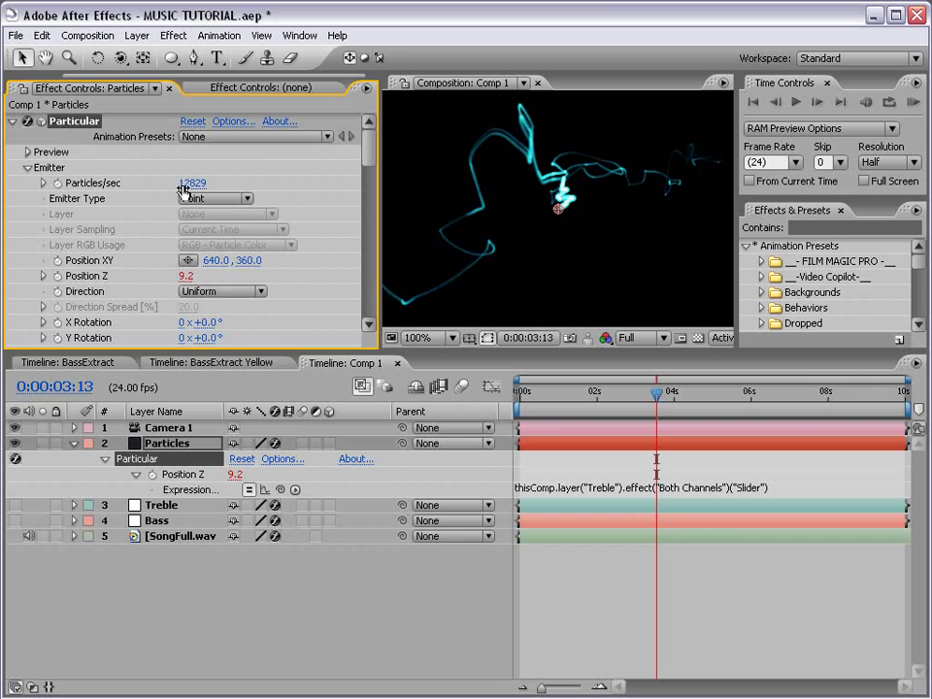
# Raise the emitter's Particles/sec to 14644 and check the streak in an enlarged composition view.
pyautogui.moveTo(186, 186); pyautogui.dragTo(464, 289)
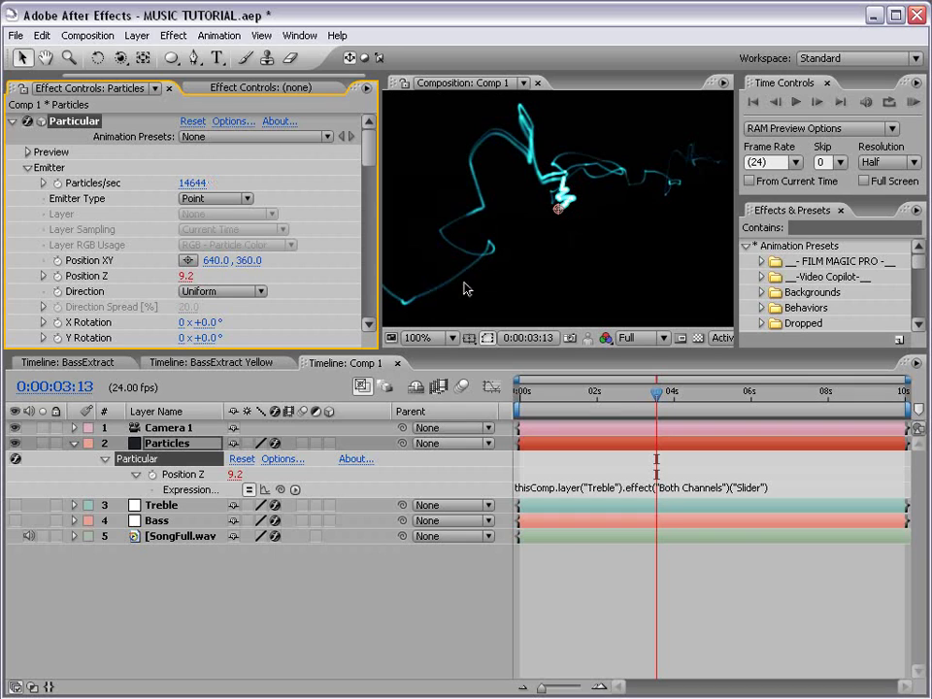
pyautogui.press('`')
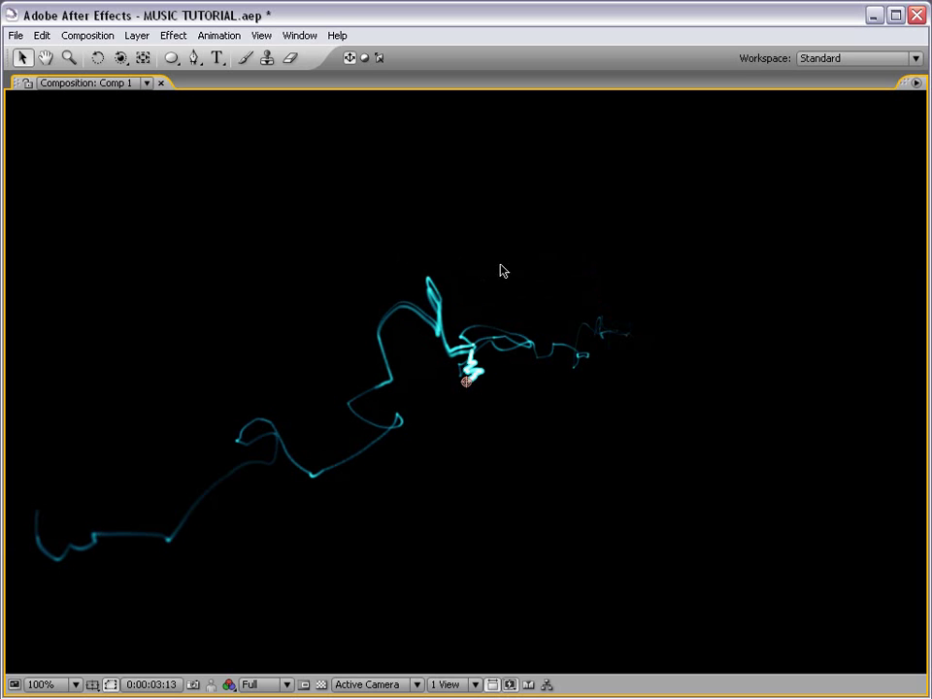
pyautogui.press('`')
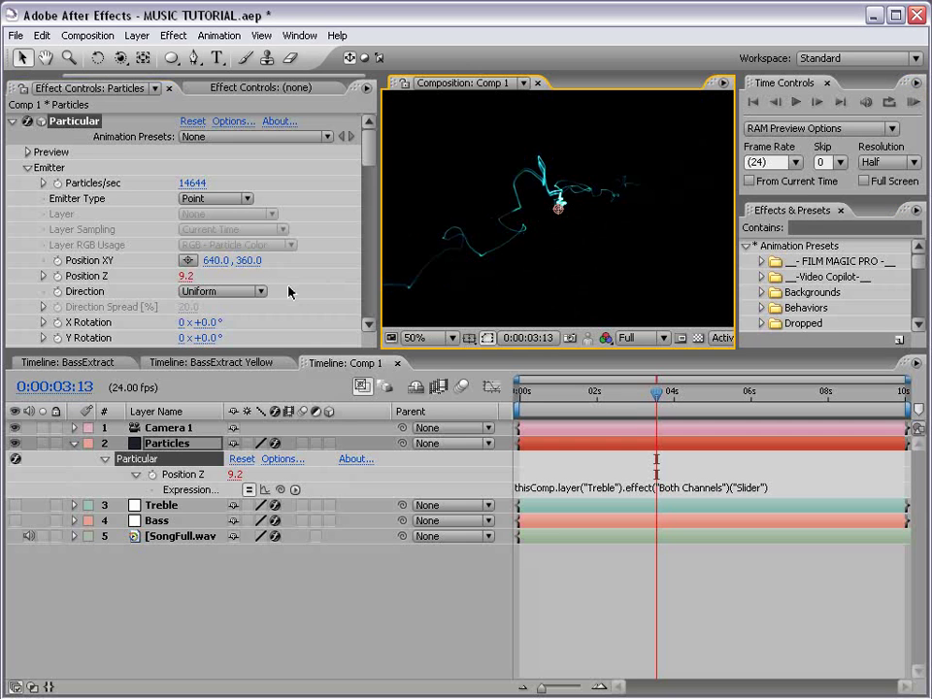
# Set the emitter's Velocity from Motion to 96 and the turbulence field's Affect Position to 378.
pyautogui.moveTo(367, 161); pyautogui.dragTo(369, 184)
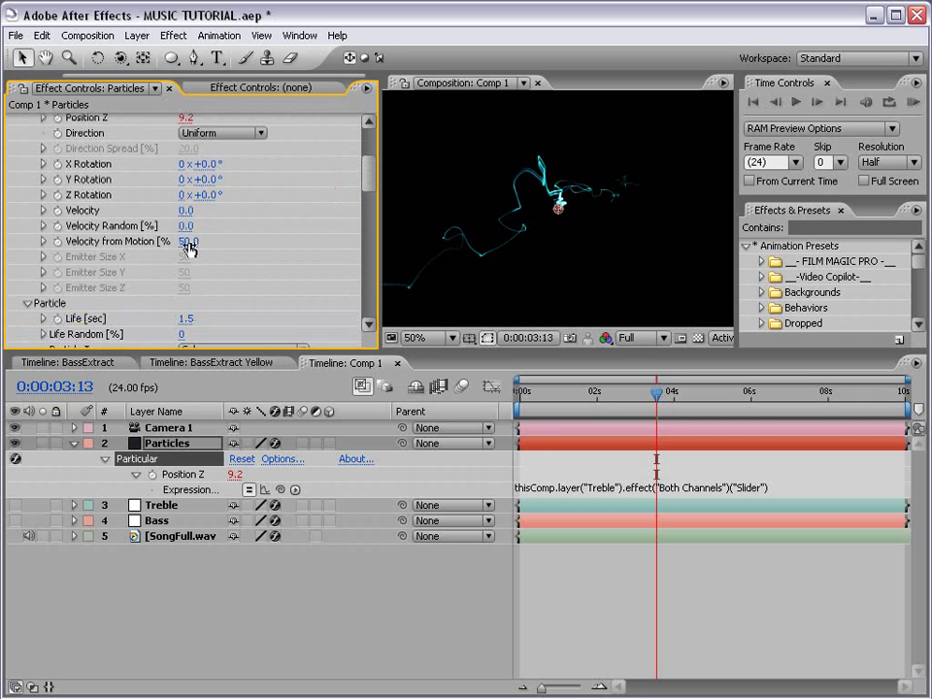
pyautogui.moveTo(190, 241); pyautogui.dragTo(219, 236)
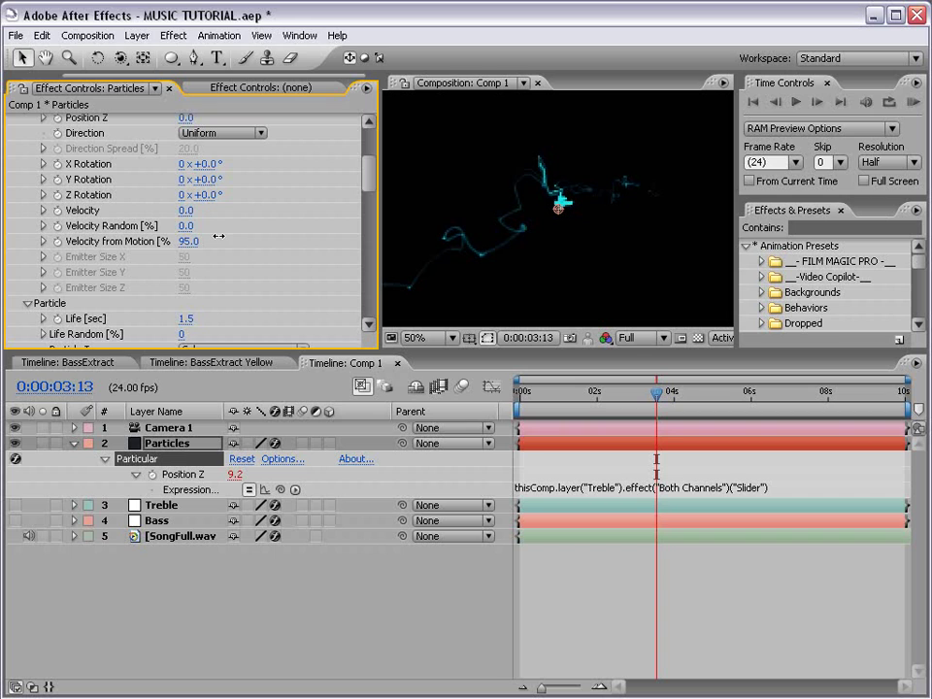
pyautogui.press('`')
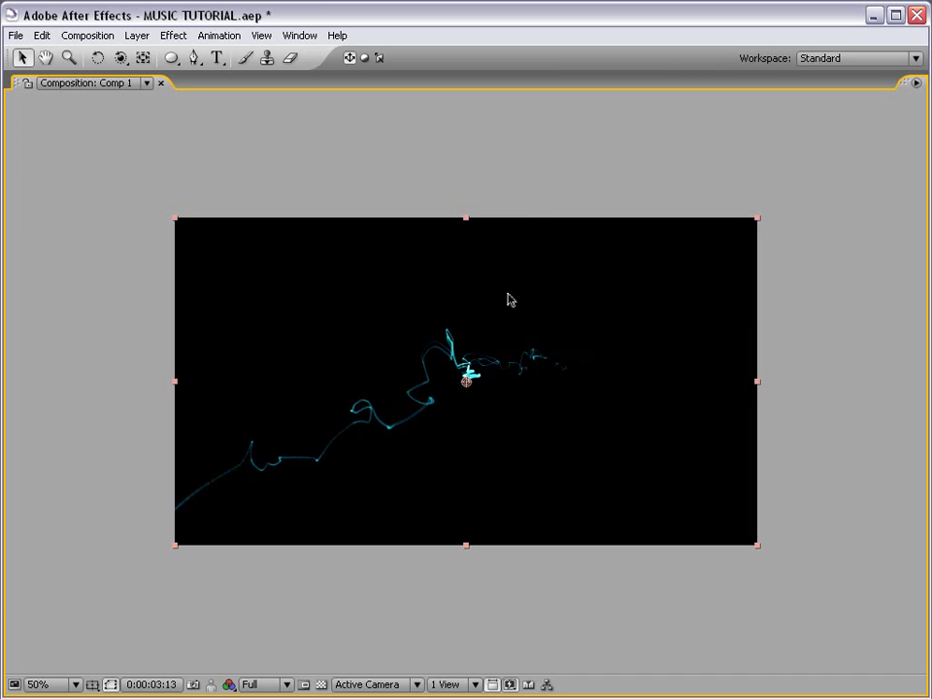
pyautogui.press('/')
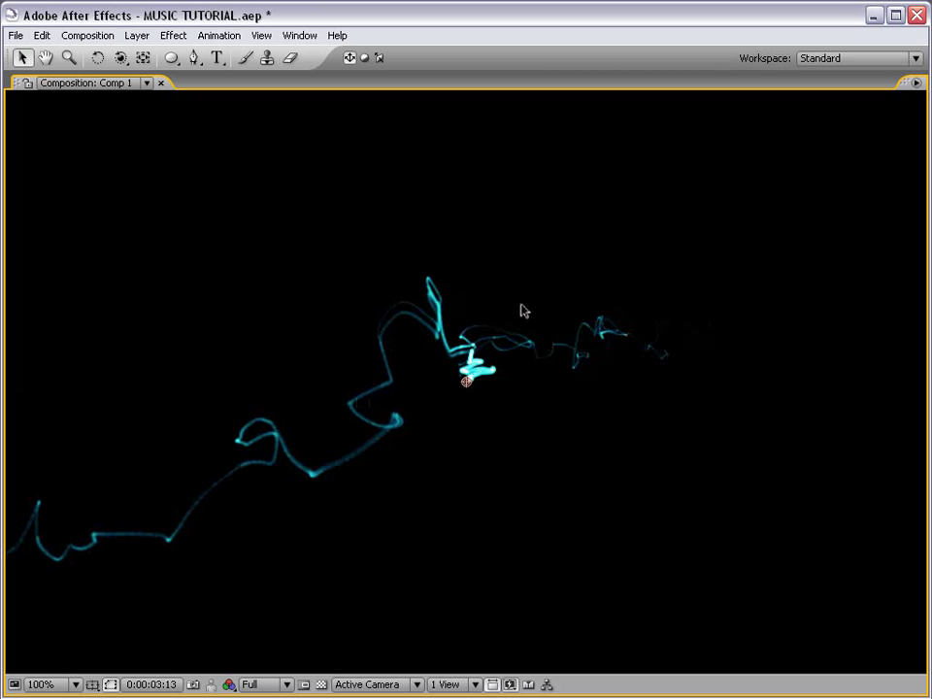
pyautogui.press(',')
pyautogui.press('`')
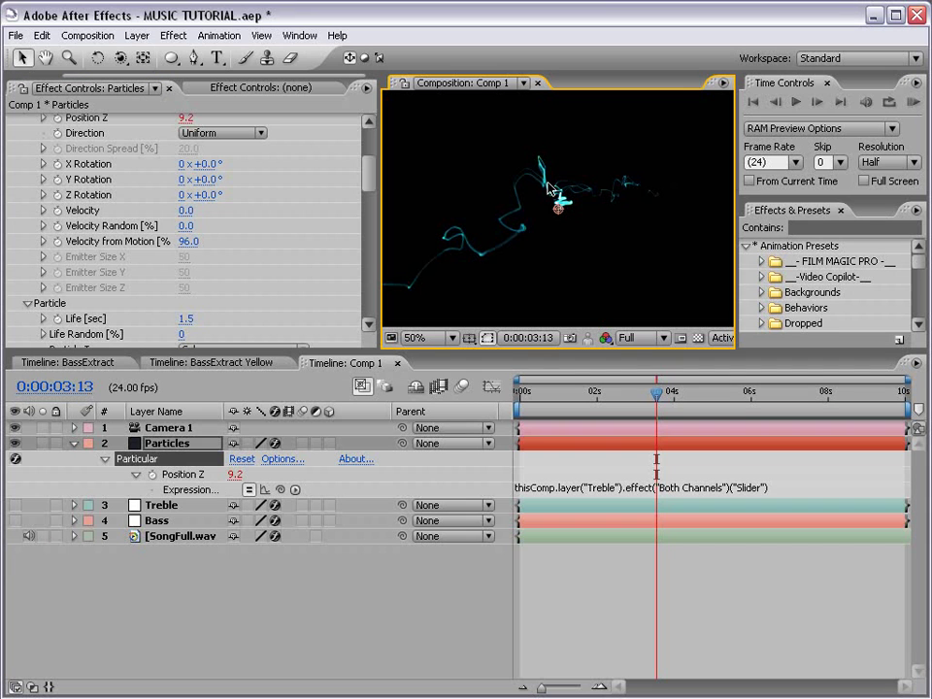
pyautogui.moveTo(367, 192); pyautogui.dragTo(370, 282)
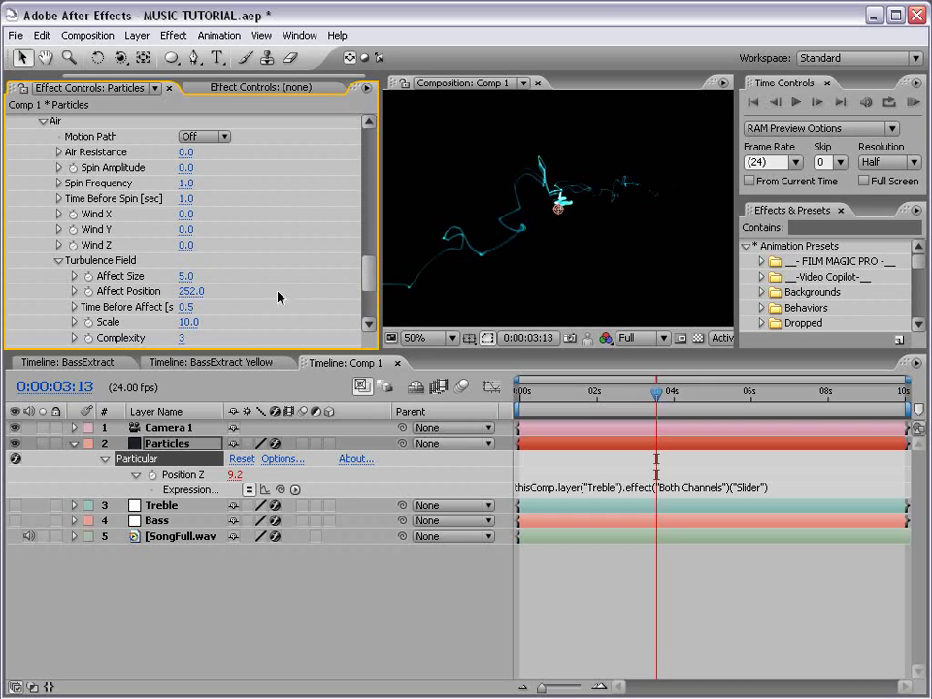
pyautogui.moveTo(190, 291); pyautogui.dragTo(321, 289)
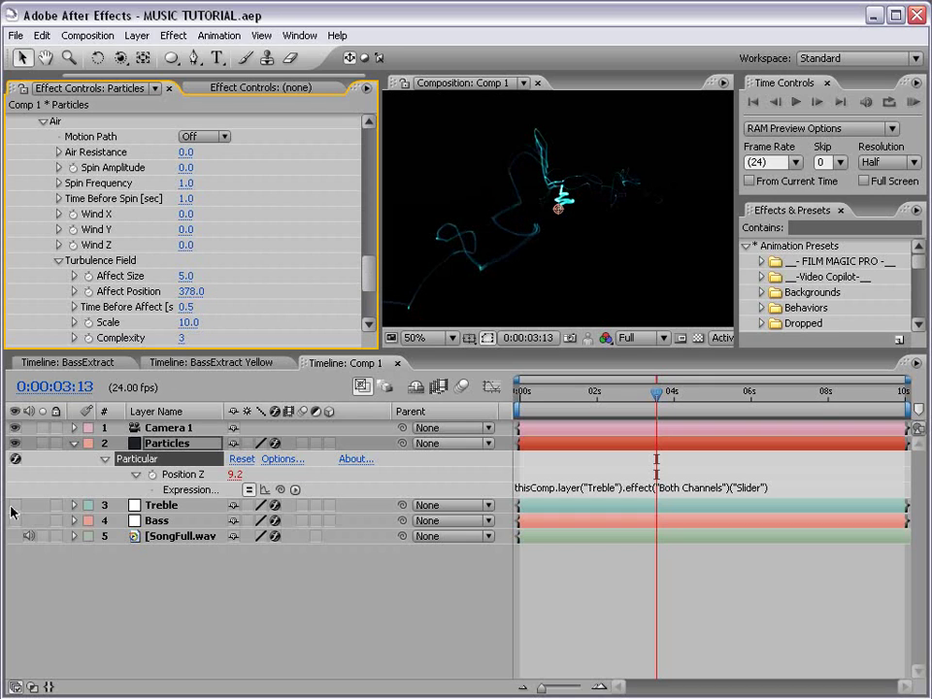
# Try an output maximum of 800 in the Treble layer's Slider expression, and settle on linear(value,8.5,50,0,700).
pyautogui.click(159, 508)
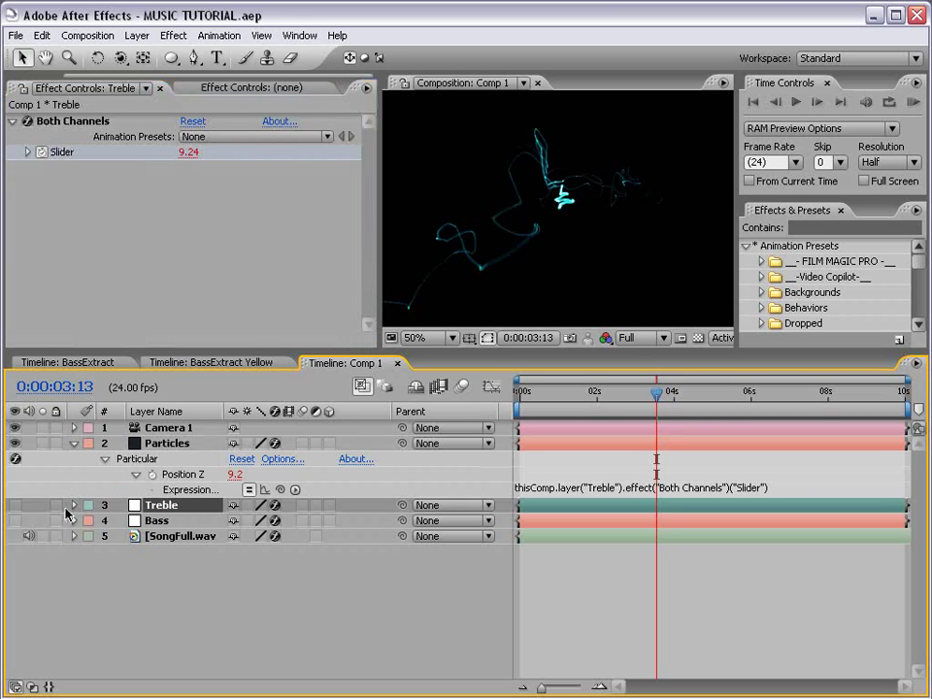
pyautogui.click(73, 506)
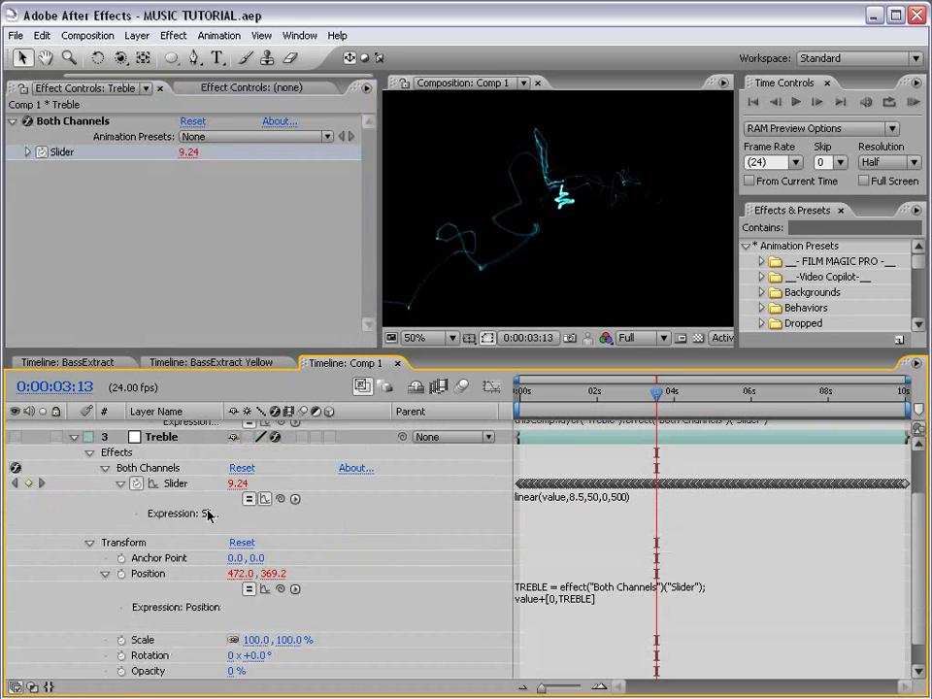
pyautogui.click(618, 514)
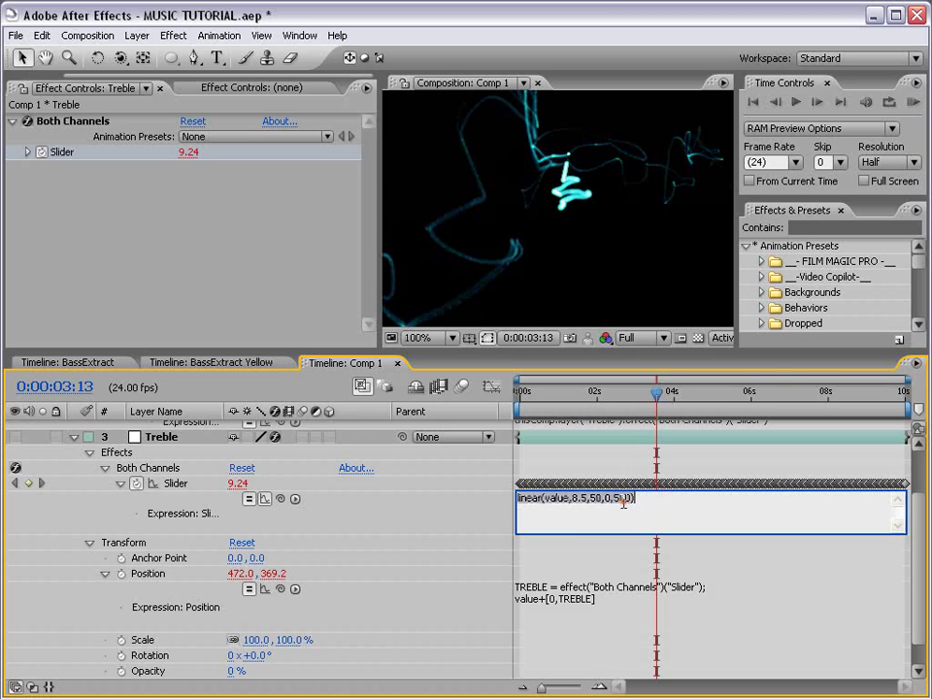
pyautogui.click(622, 499)
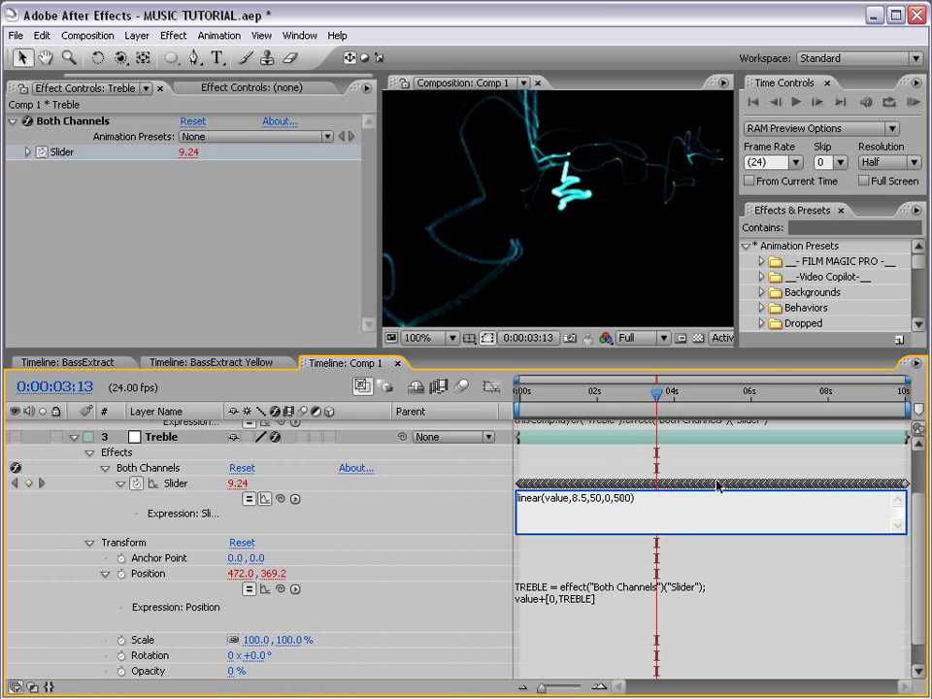
pyautogui.press('BackSpace')
pyautogui.write('8')
pyautogui.click(718, 486)
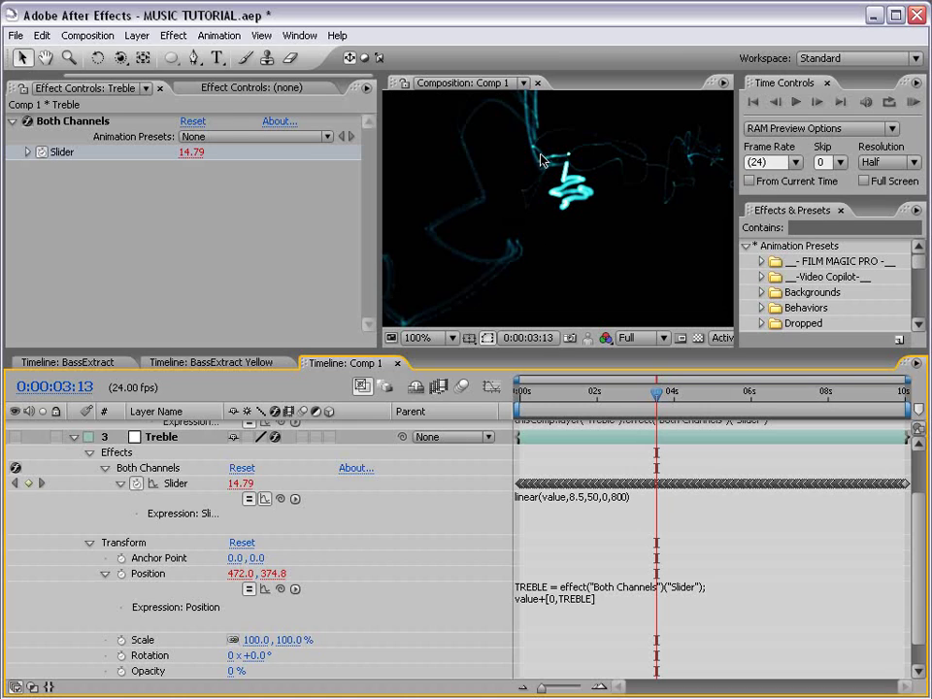
pyautogui.press(',')
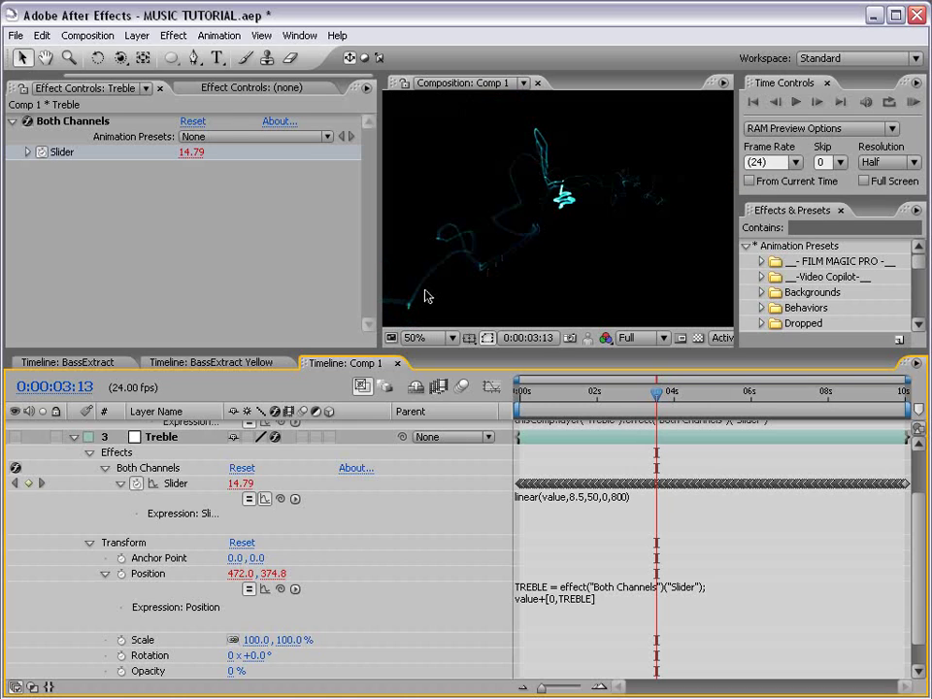
pyautogui.click(635, 496)
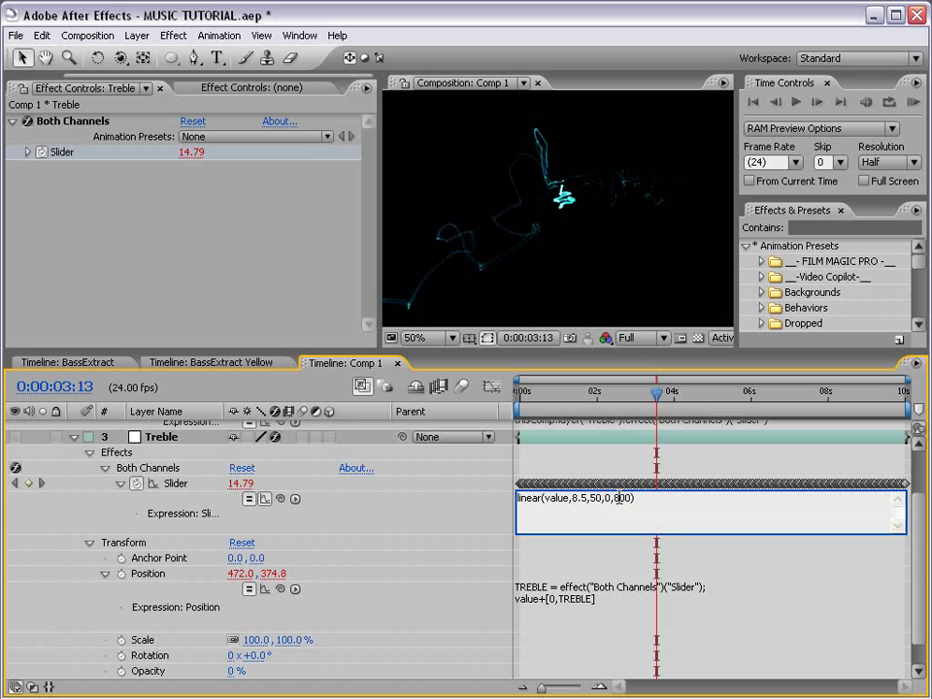
pyautogui.write('7')
pyautogui.press('KP_Enter')
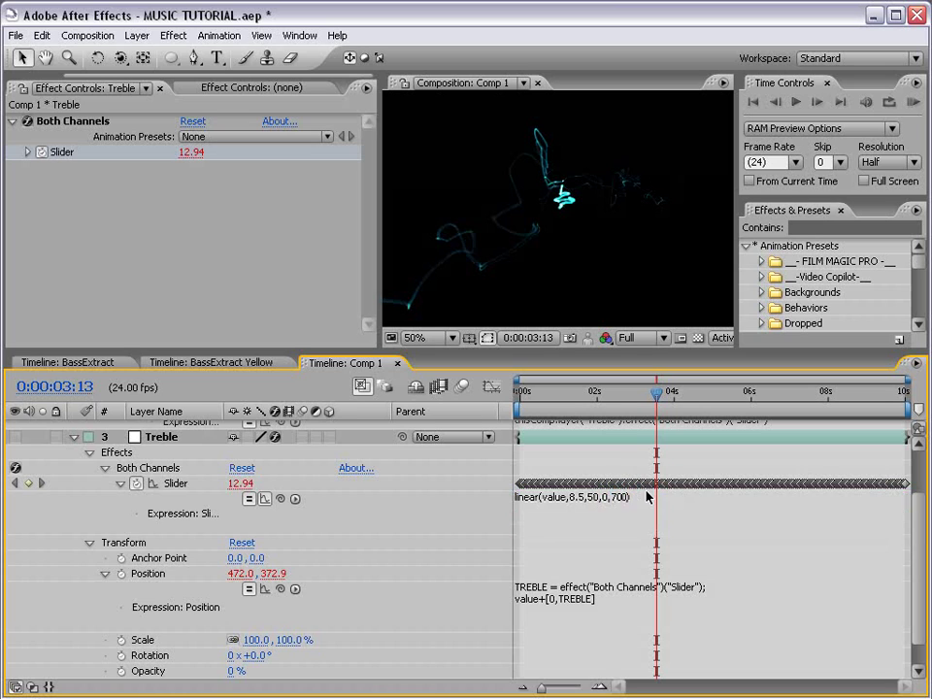
pyautogui.click(74, 436)
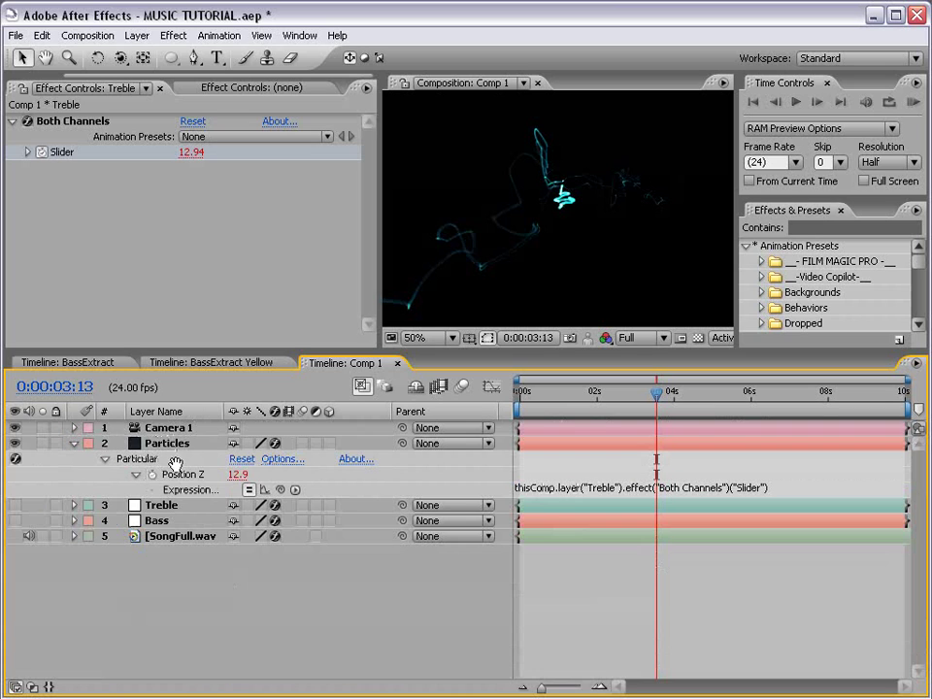
# Raise the Particles layer's Particles/sec further and set the particle Opacity to 10, checking the streak enlarged.
pyautogui.click(129, 443)
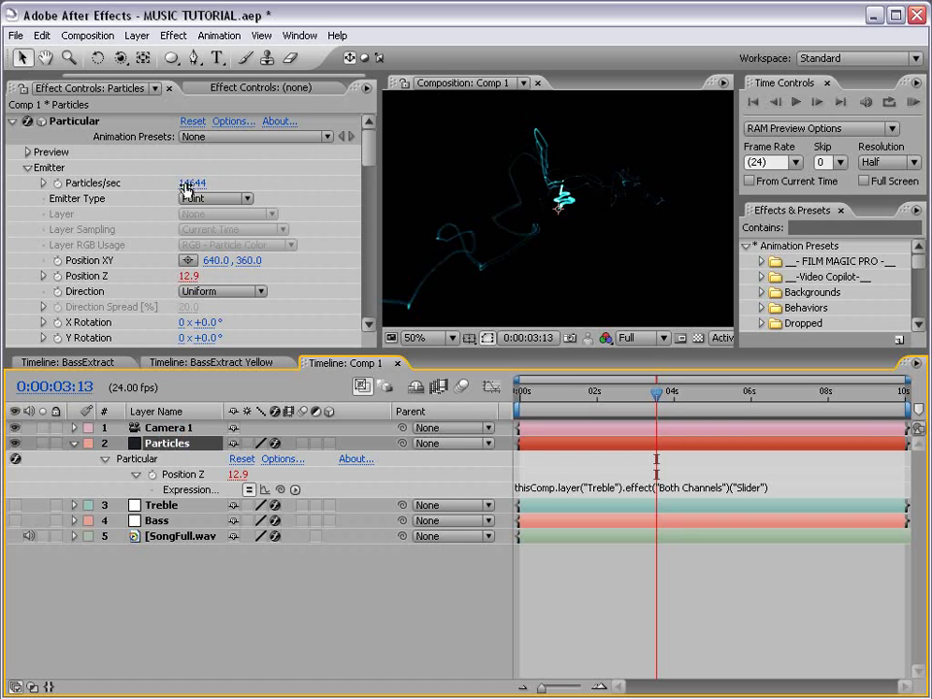
pyautogui.moveTo(191, 183); pyautogui.dragTo(312, 184)
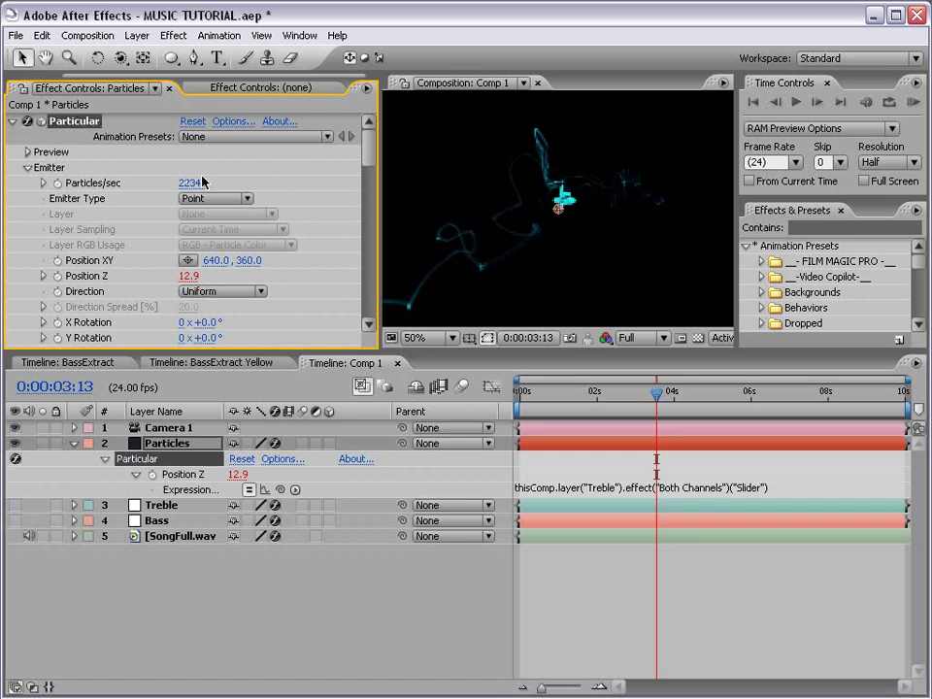
pyautogui.moveTo(369, 160); pyautogui.dragTo(369, 230)
pyautogui.click(185, 187)
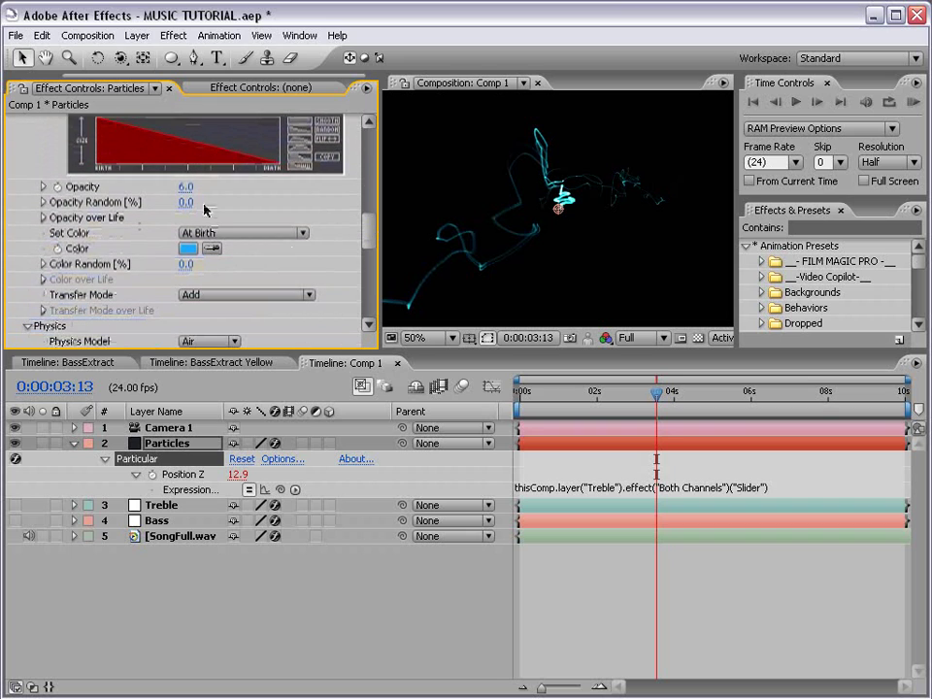
pyautogui.write('6')
pyautogui.press('Return')
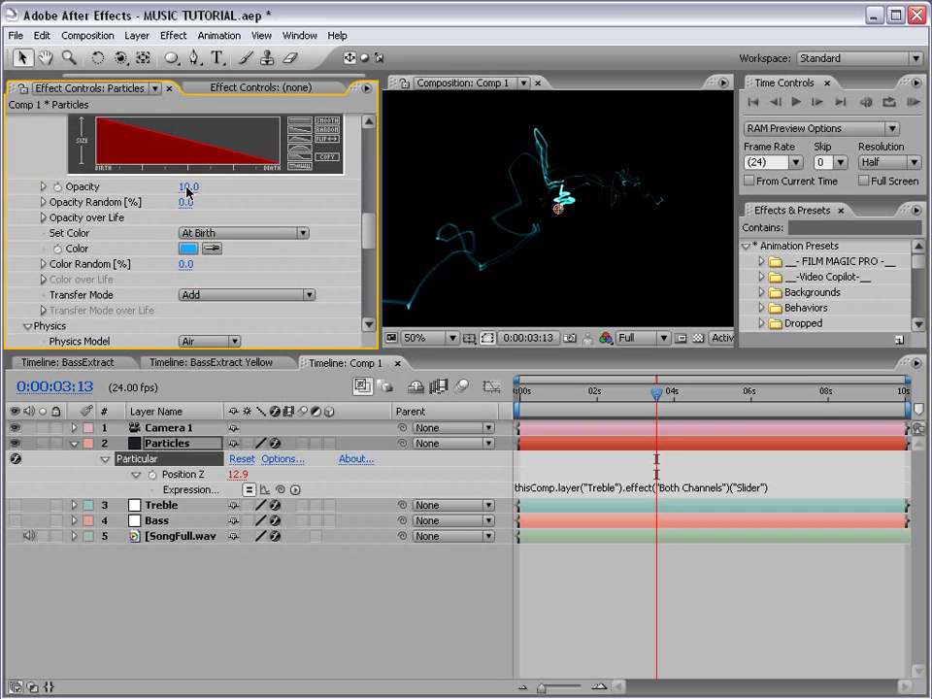
pyautogui.press('`')
pyautogui.press('.')
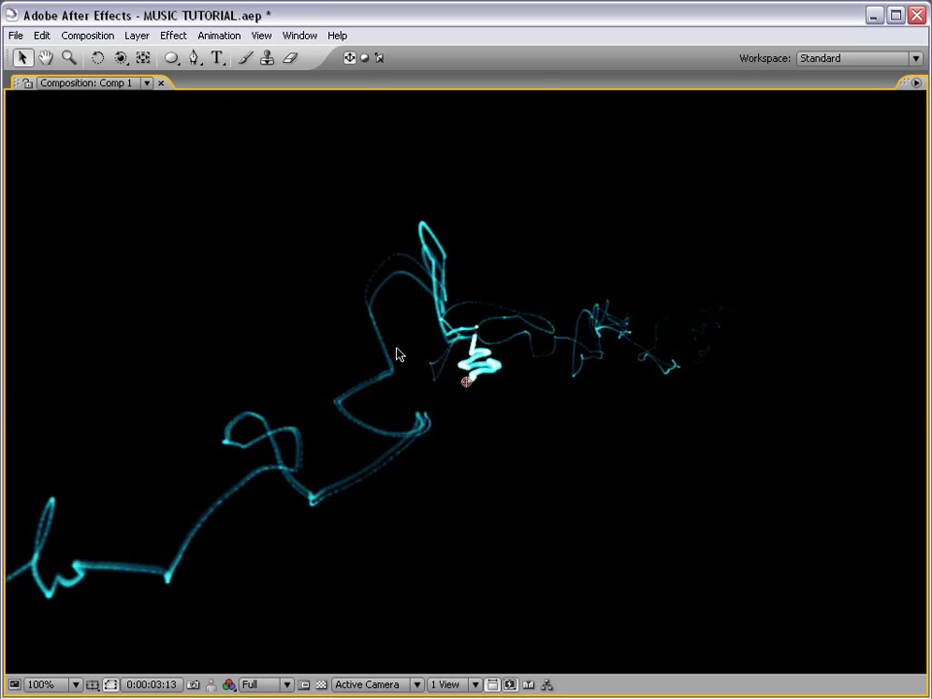
pyautogui.press(',')
pyautogui.press('`')
# Raise the emitter's Particles/sec to 36804 and check the denser streak at full size.
pyautogui.moveTo(368, 230); pyautogui.dragTo(373, 119)
pyautogui.moveTo(190, 185); pyautogui.dragTo(477, 185)
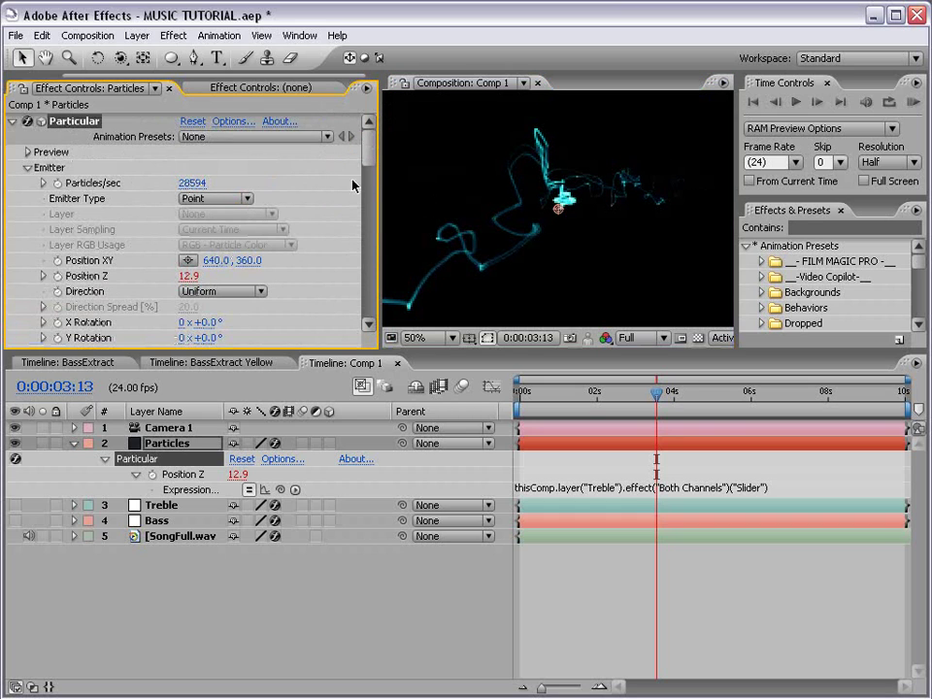
pyautogui.moveTo(188, 184); pyautogui.dragTo(337, 180)
pyautogui.press('`')
pyautogui.press('.')
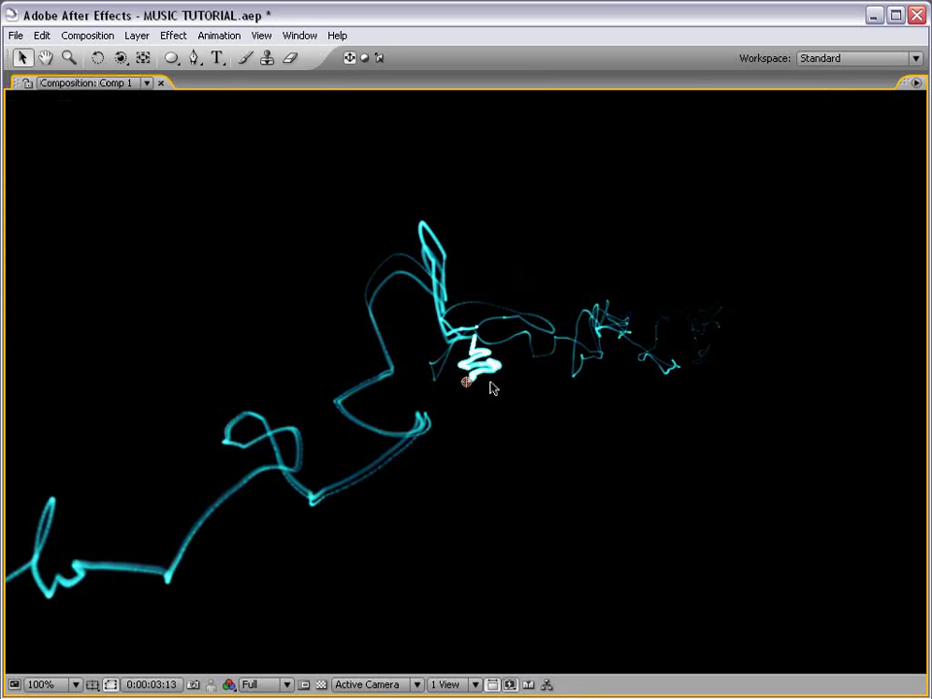
pyautogui.press('`')
pyautogui.press(',')
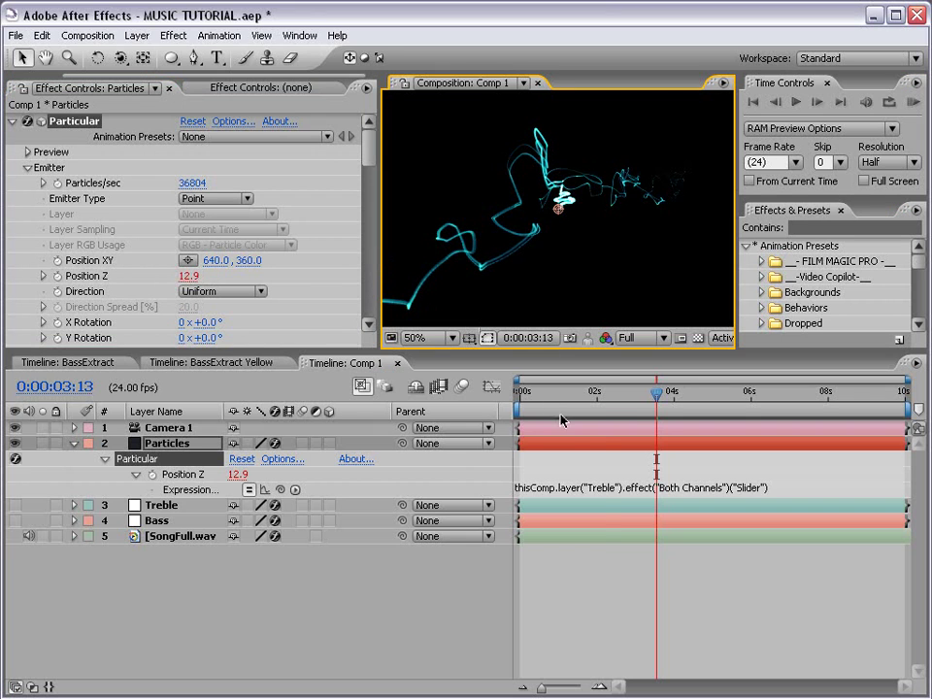
# Widen the composition view and RAM preview the animation from 0:00:00:00.
pyautogui.moveTo(604, 396); pyautogui.dragTo(513, 398)
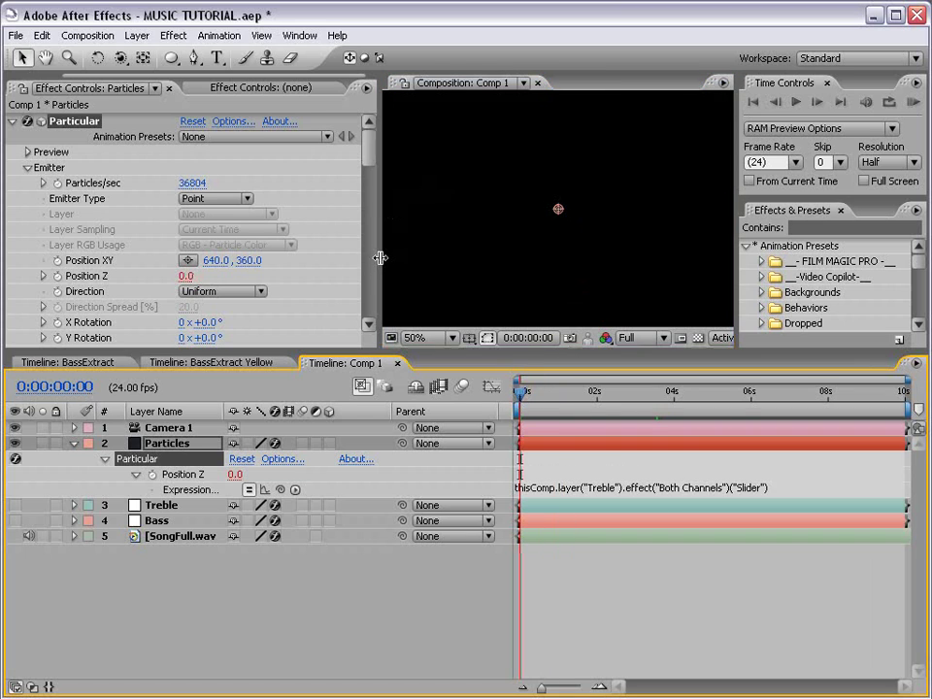
pyautogui.moveTo(380, 258); pyautogui.dragTo(208, 262)
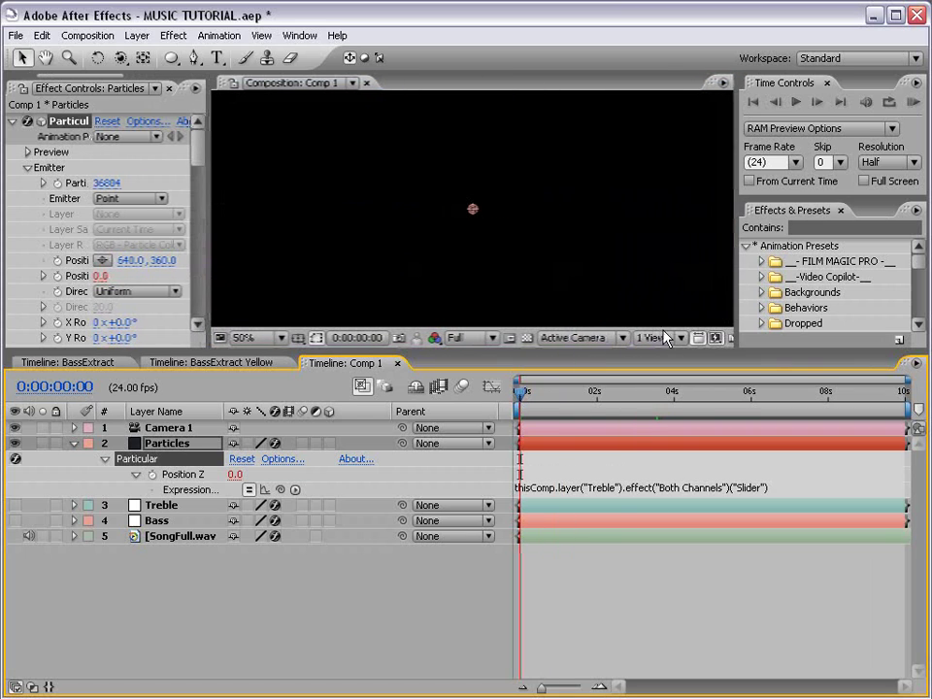
pyautogui.click(913, 101)
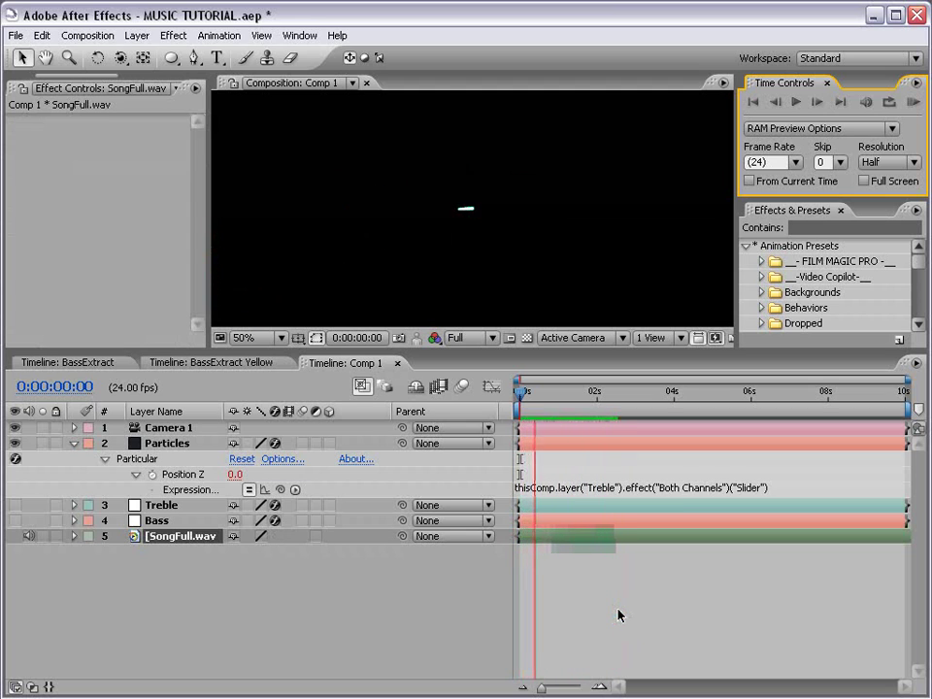
pyautogui.click(622, 615)
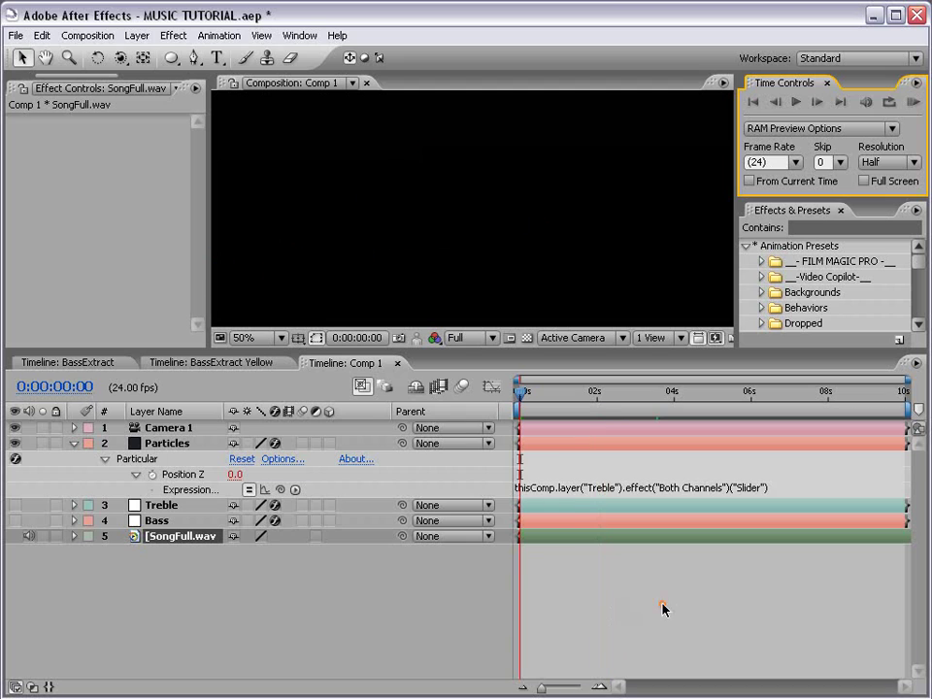
# Inspect the streak at 0:00:04:09 in a taller composition view, with the Particles layer's properties collapsed.
pyautogui.moveTo(454, 351); pyautogui.dragTo(454, 384)
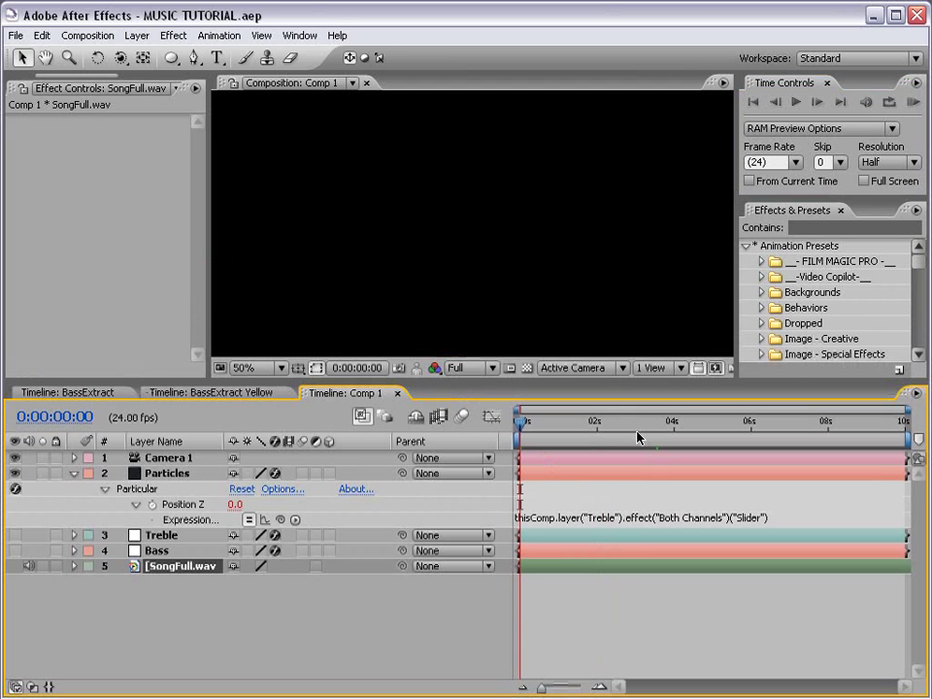
pyautogui.moveTo(637, 427); pyautogui.dragTo(691, 425)
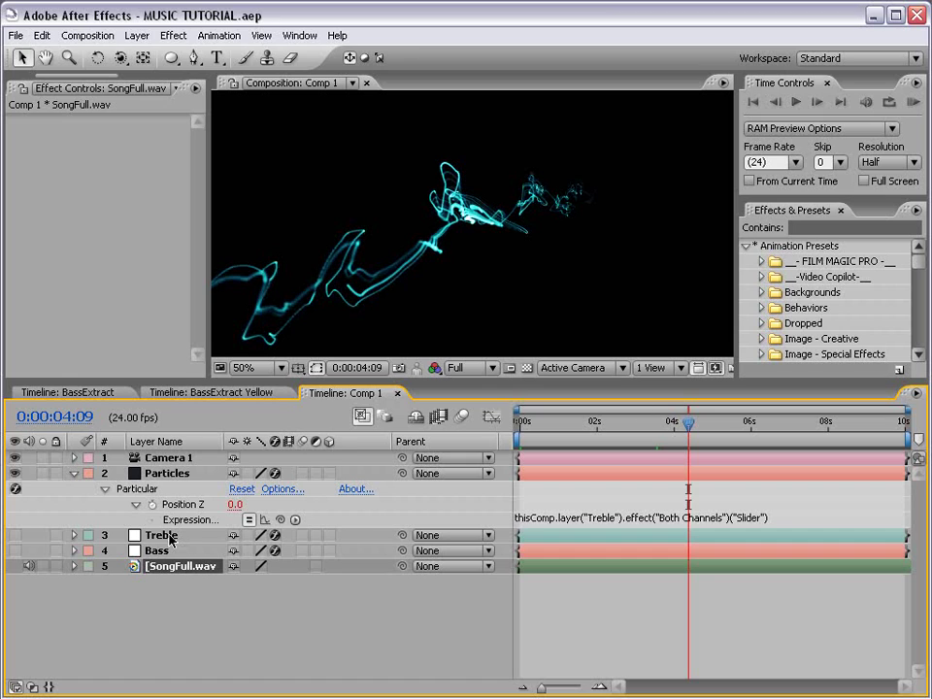
pyautogui.click(73, 473)
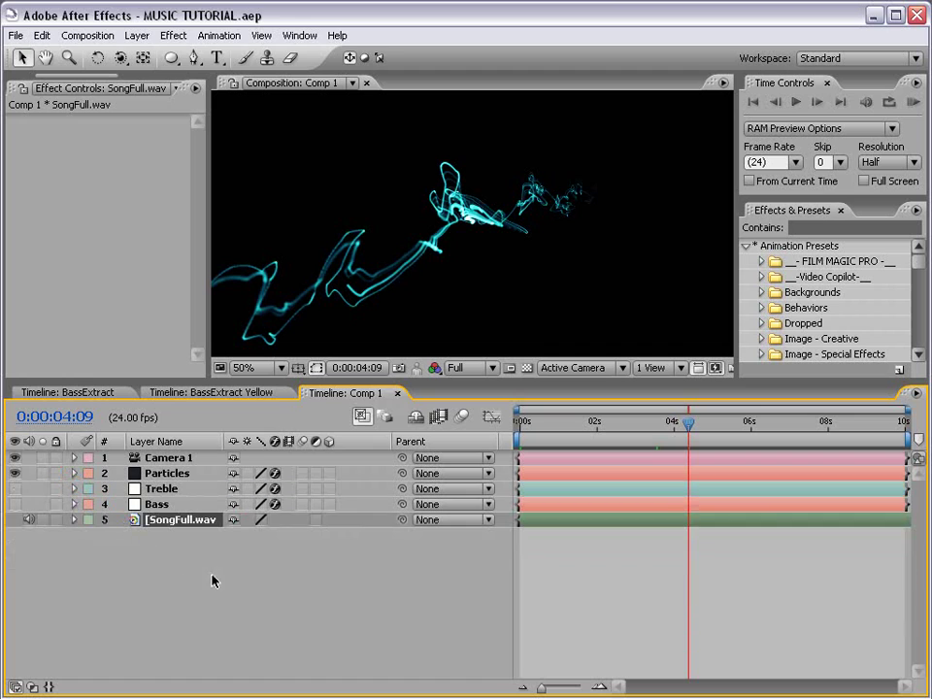
pyautogui.moveTo(315, 378); pyautogui.dragTo(316, 446)
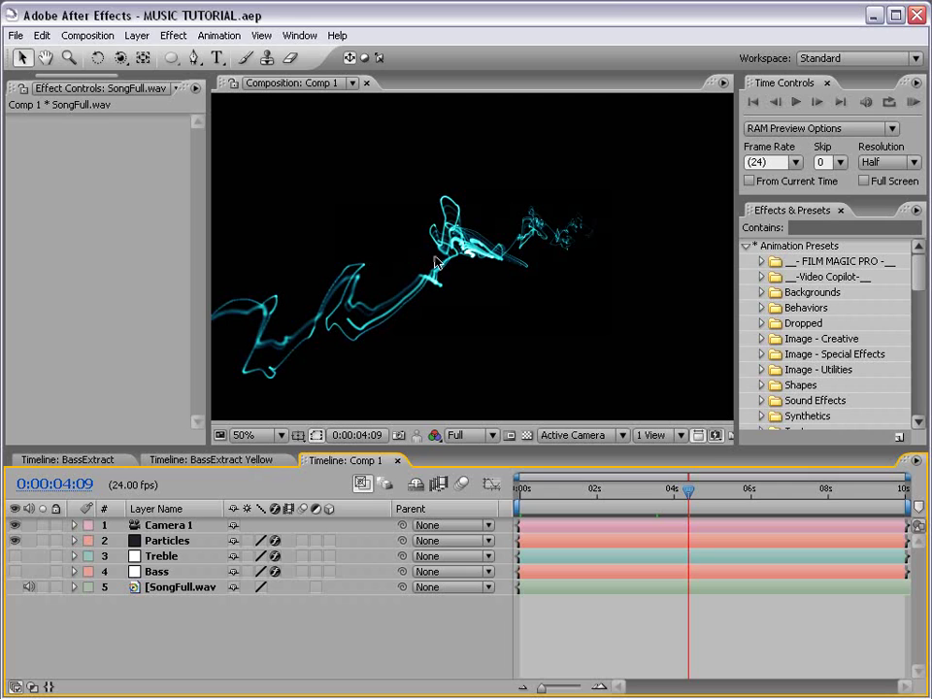
# Collapse the Particles layer's Particular effect settings and duplicate the layer in Comp 1.
pyautogui.click(167, 540)
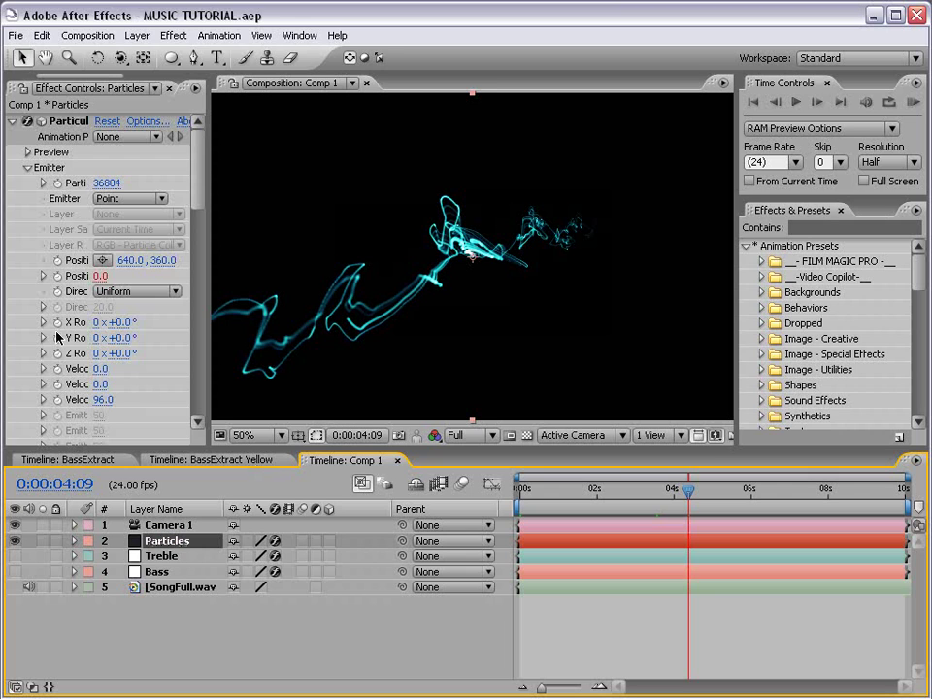
pyautogui.click(12, 122)
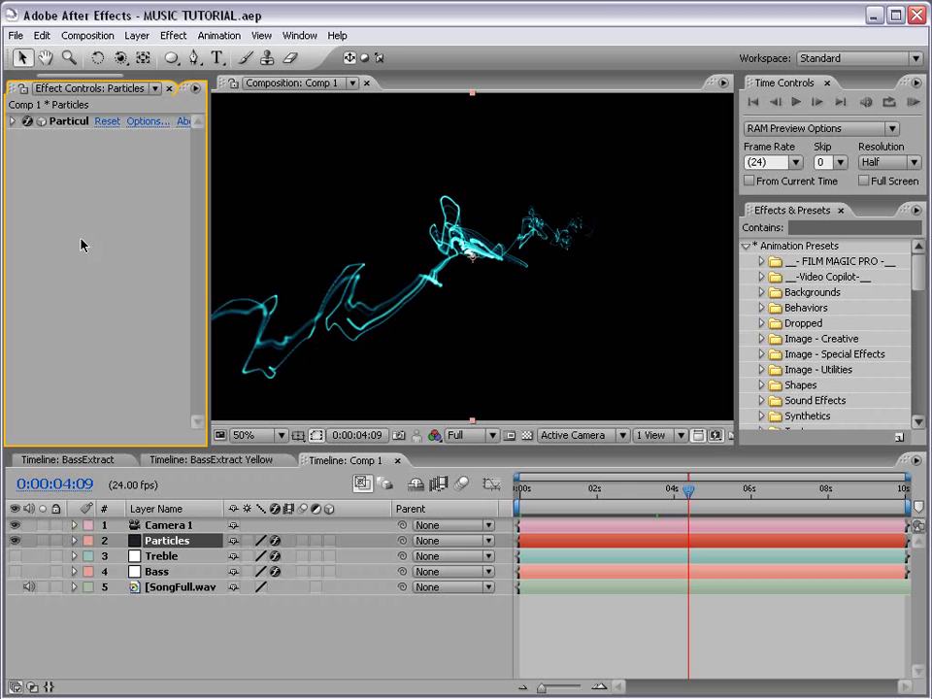
pyautogui.click(178, 614)
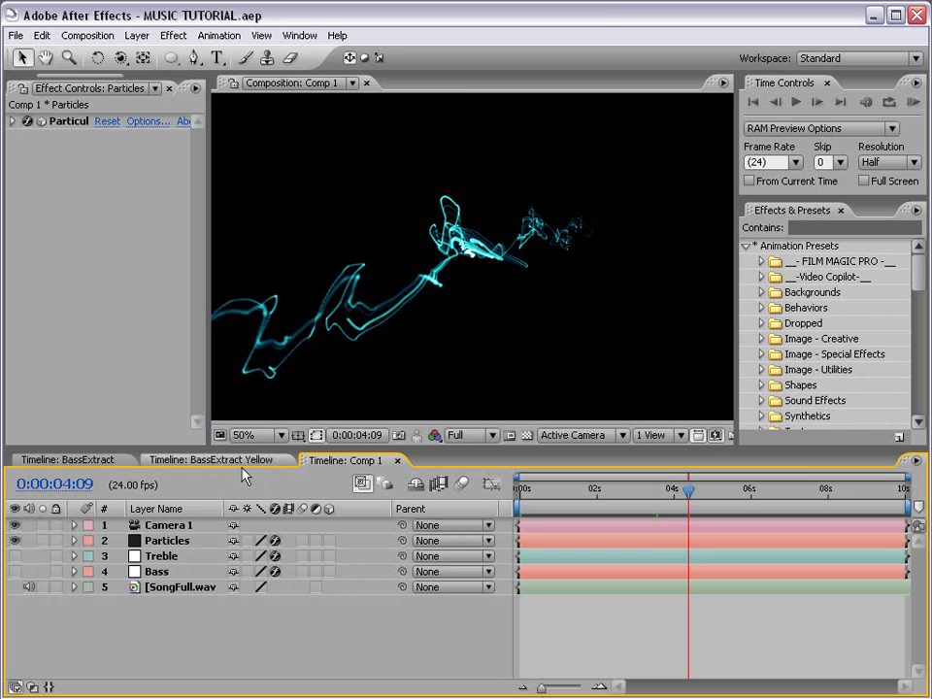
pyautogui.click(162, 541)
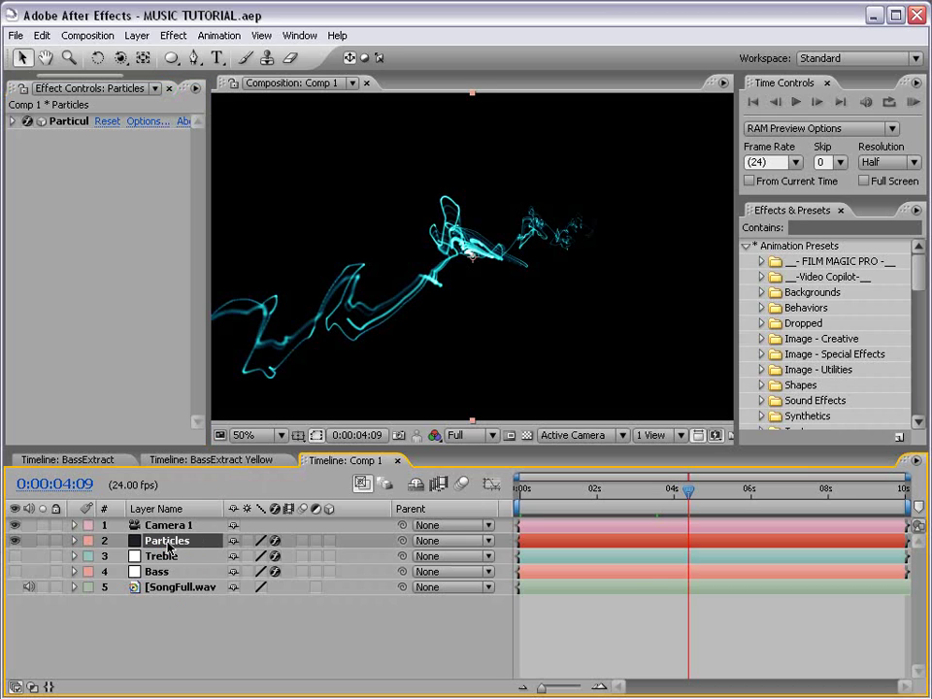
pyautogui.click(42, 35)
pyautogui.click(85, 195)
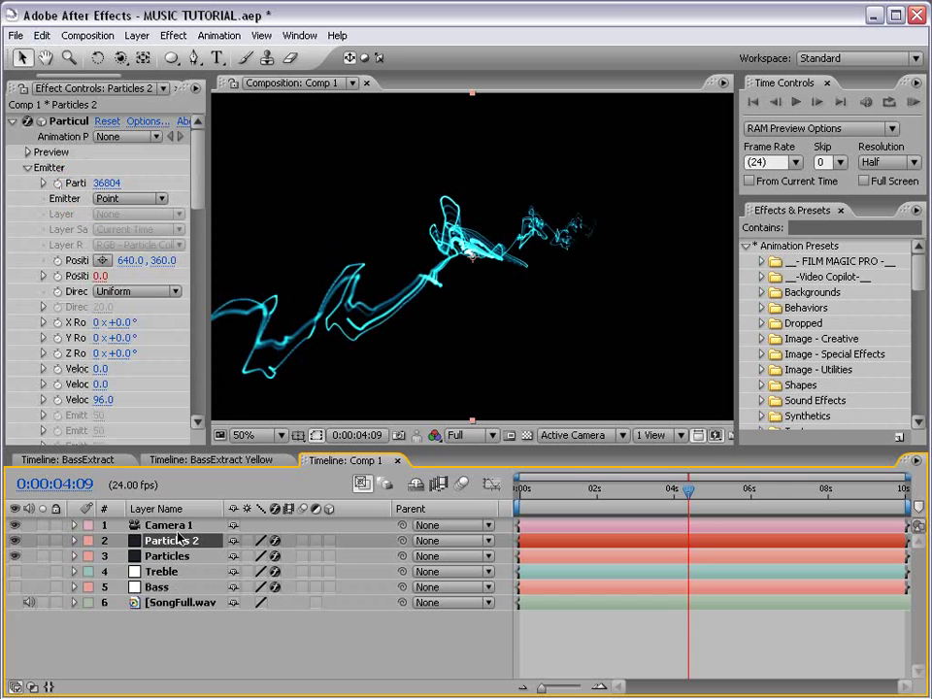
# Set the duplicated Particles 2 layer's particle Color to green, hex 16FF16.
pyautogui.moveTo(206, 239); pyautogui.dragTo(293, 239)
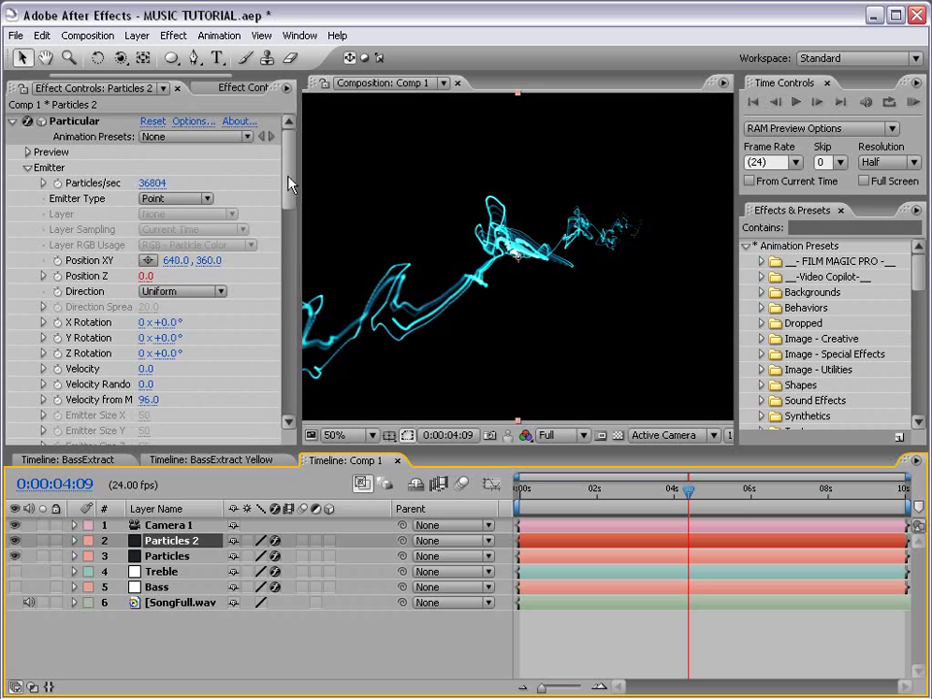
pyautogui.scroll(-6, 291, 238)
pyautogui.scroll(-6, 291, 237)
pyautogui.click(148, 291)
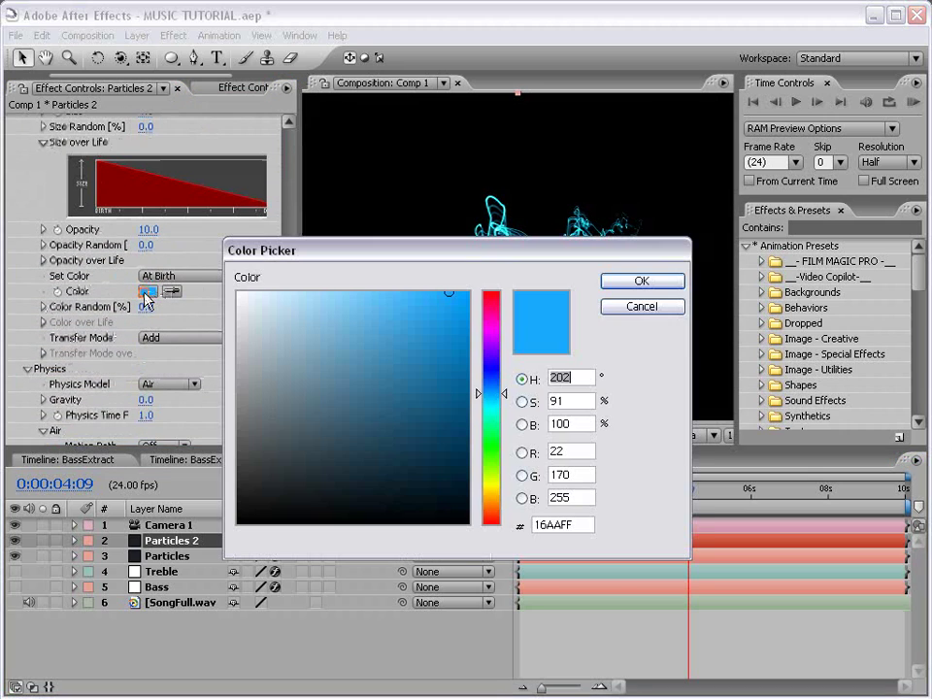
pyautogui.moveTo(483, 331); pyautogui.dragTo(495, 444)
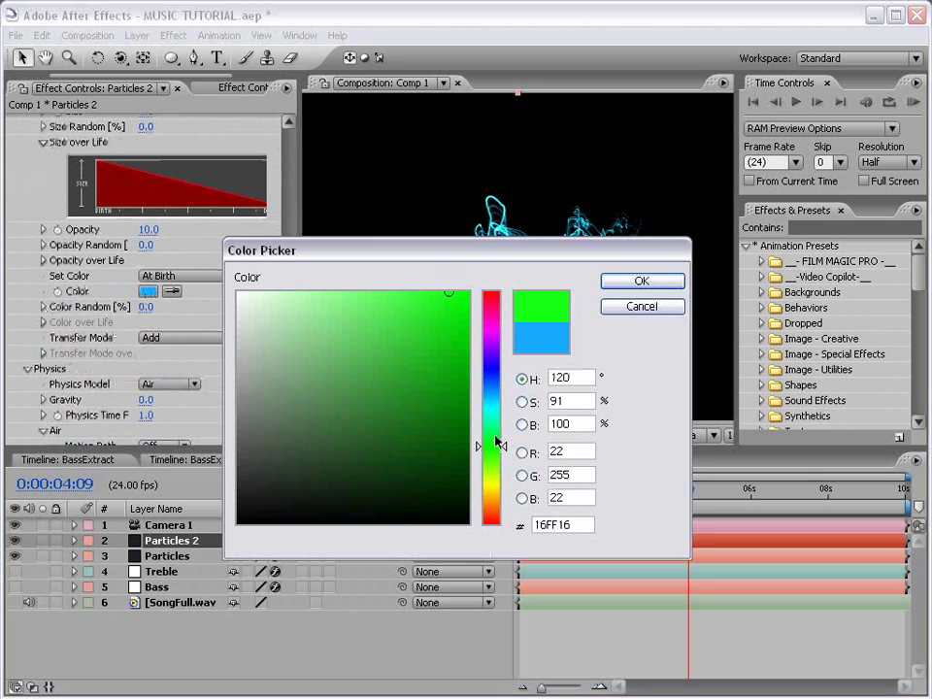
pyautogui.click(642, 283)
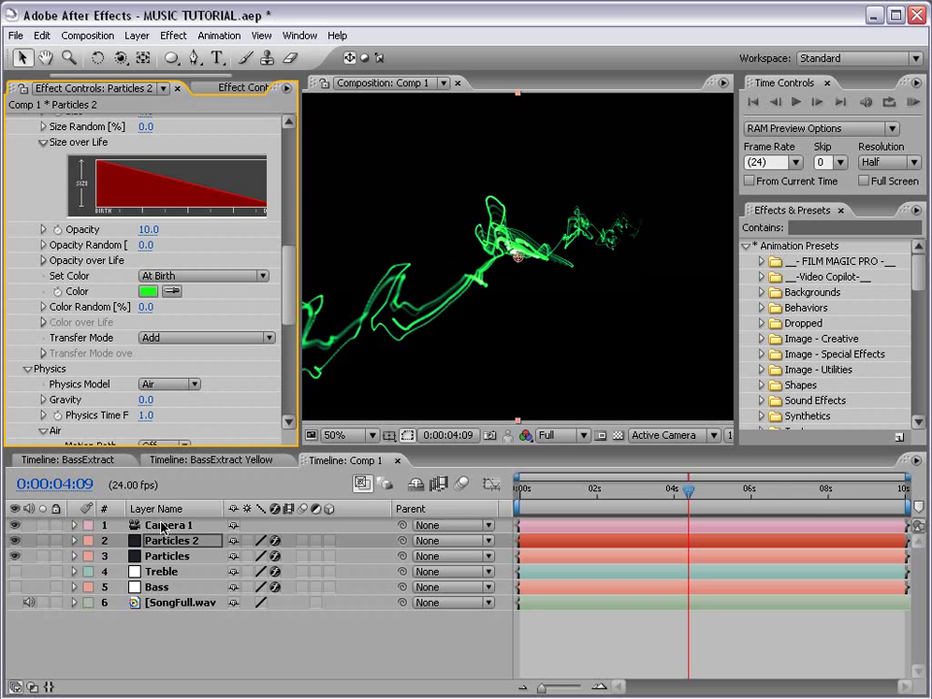
# Edit Particles 2's Position Z expression so it reads the Both Channels slider from the Bass layer instead of Treble.
pyautogui.moveTo(288, 291); pyautogui.dragTo(287, 174)
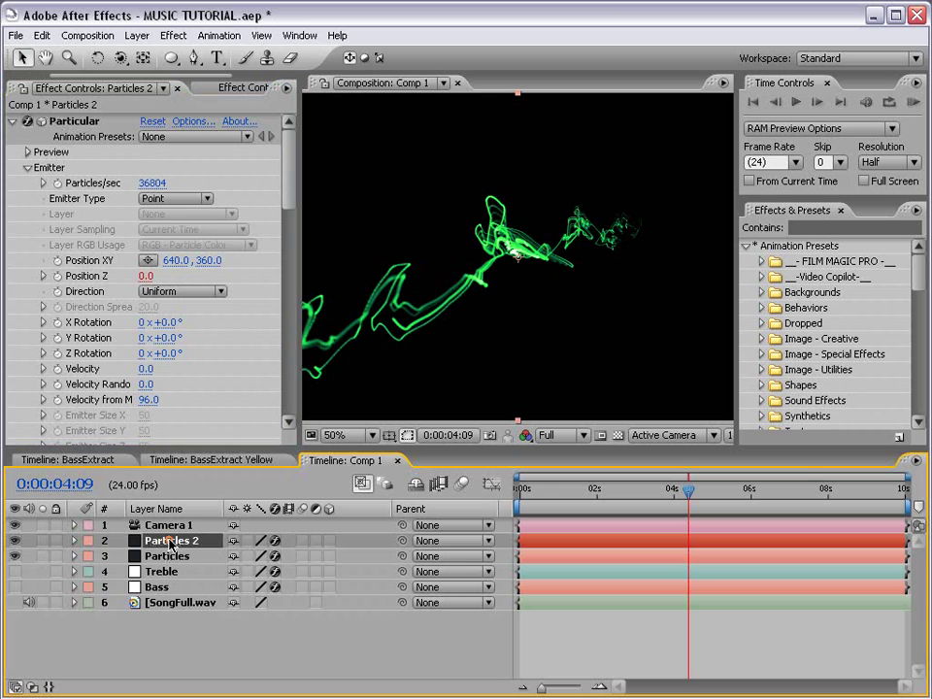
pyautogui.press('e')
pyautogui.press('e')
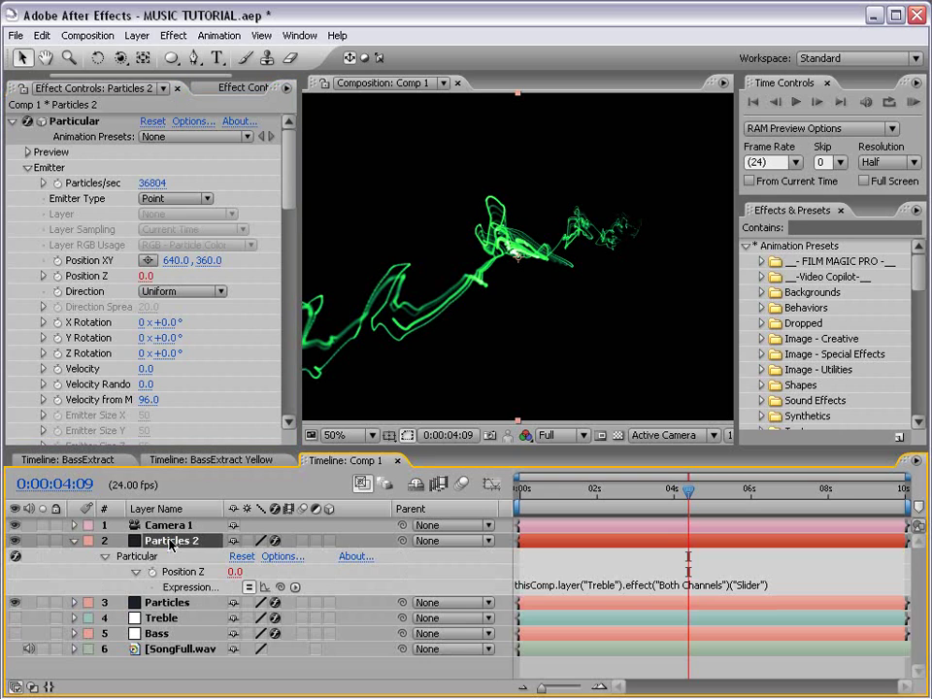
pyautogui.click(600, 584)
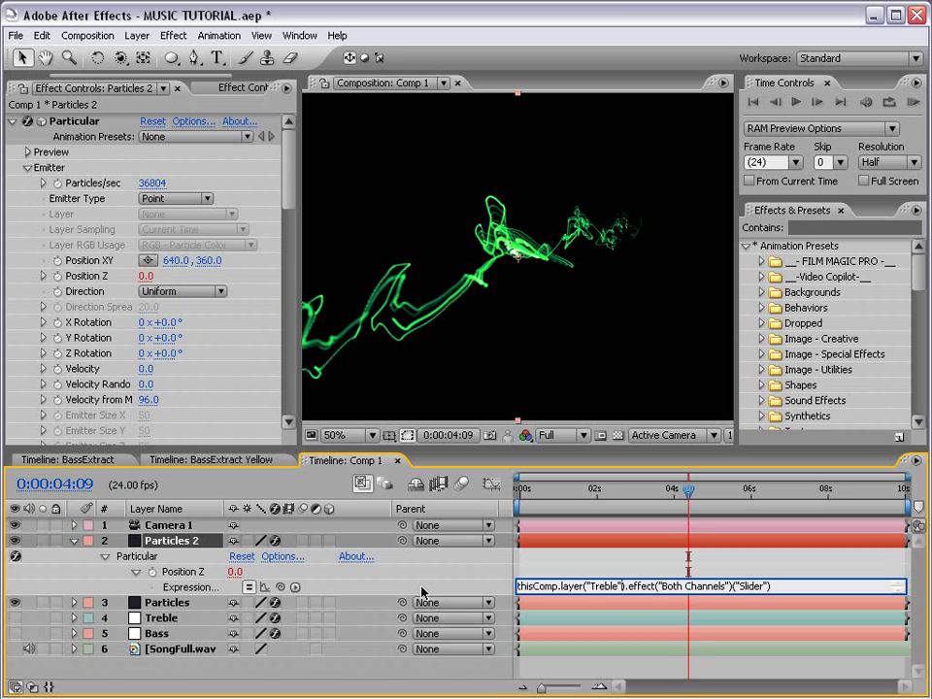
pyautogui.doubleClick(603, 586)
pyautogui.write('Bass')
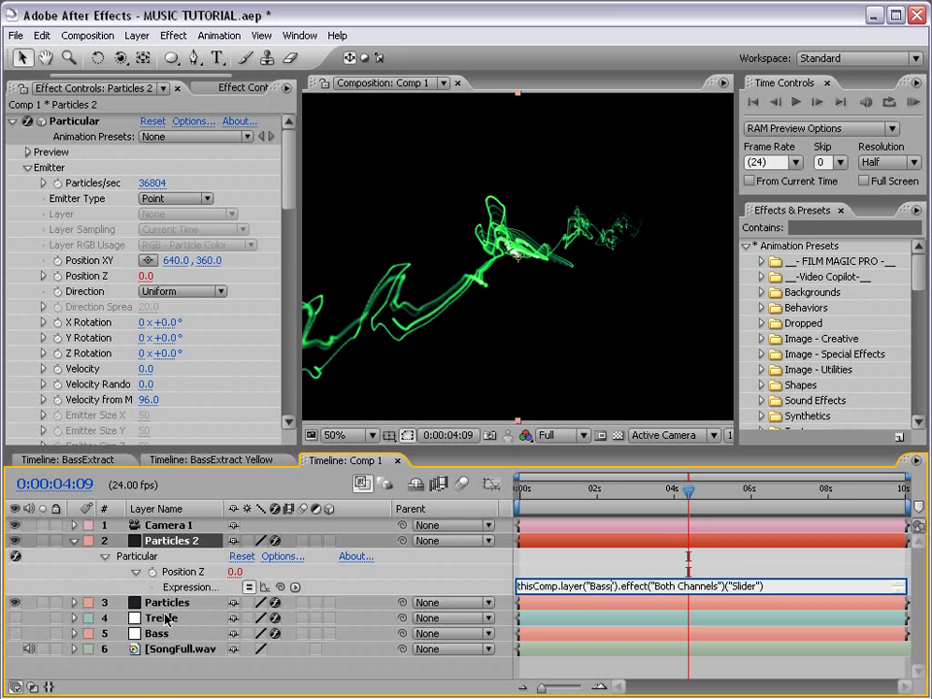
pyautogui.click(606, 574)
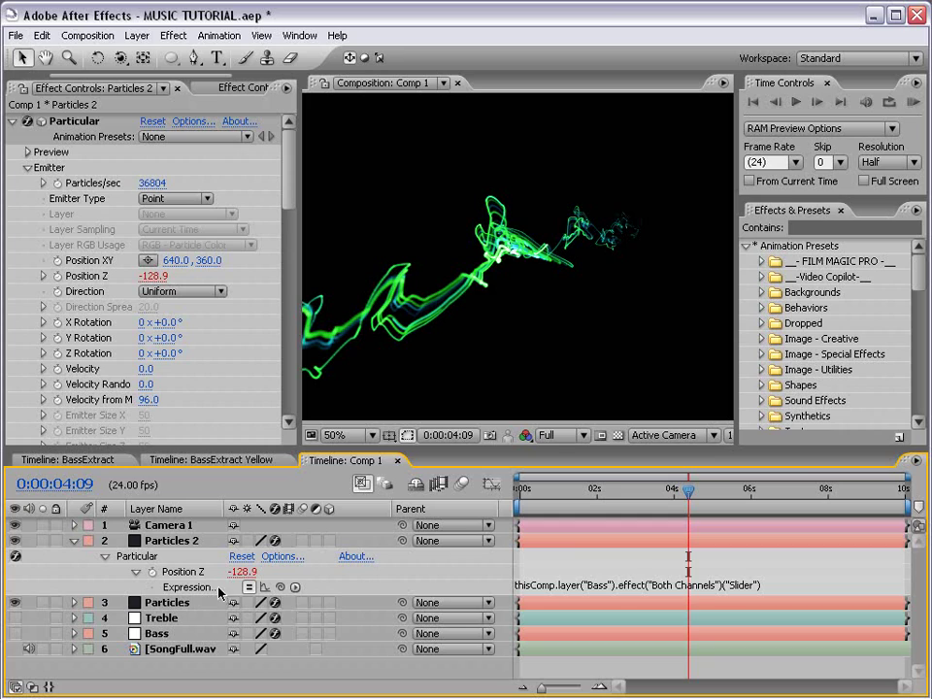
pyautogui.click(552, 547)
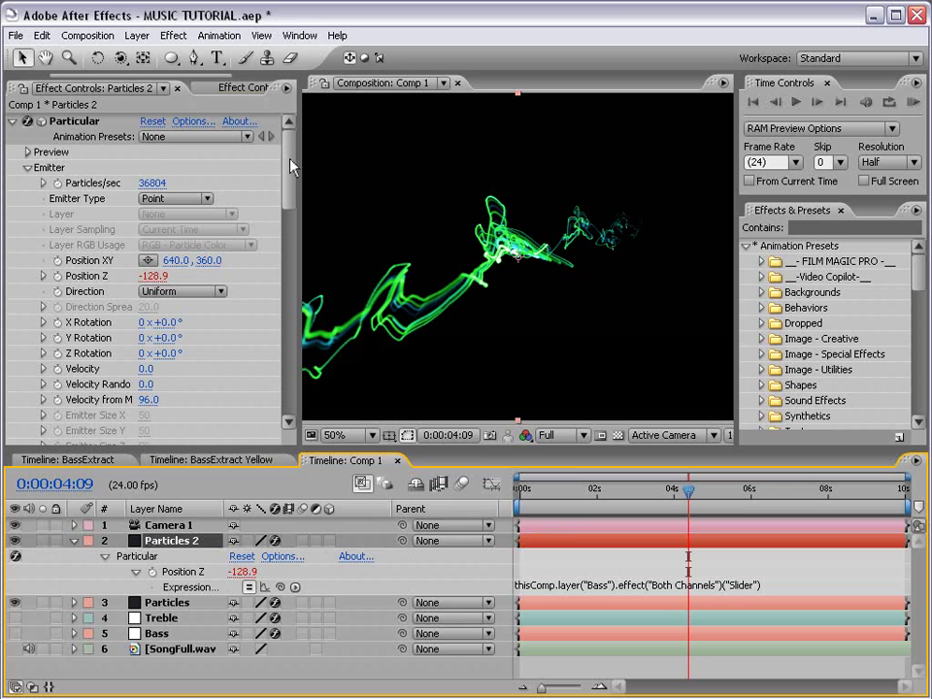
# In Particles 2's Turbulence Field, set Affect Position to 474 and Octave Scale to 2.
pyautogui.moveTo(291, 167); pyautogui.dragTo(301, 354)
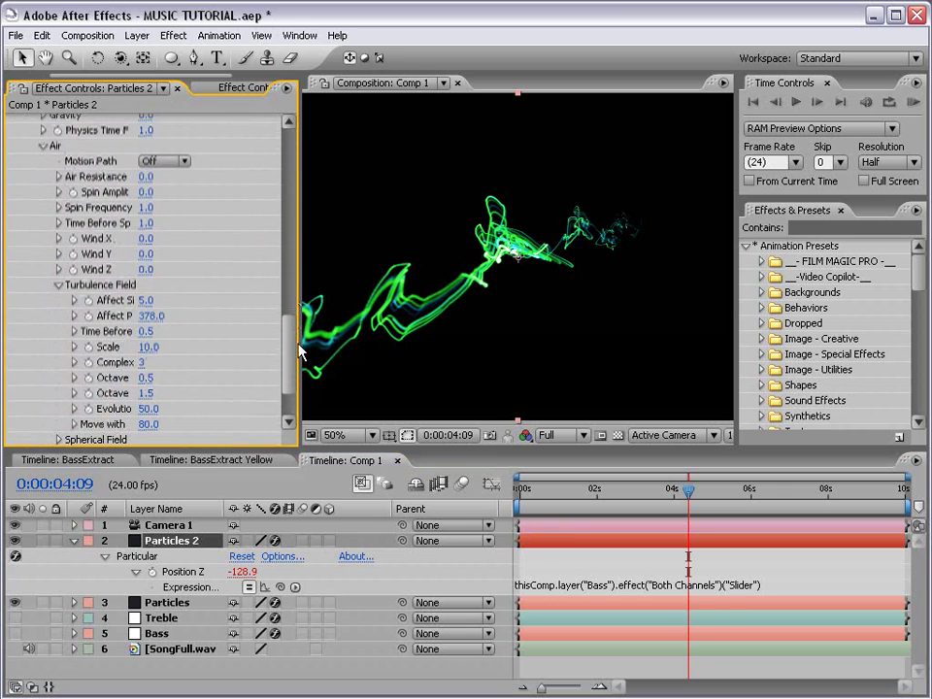
pyautogui.moveTo(152, 315); pyautogui.dragTo(202, 302)
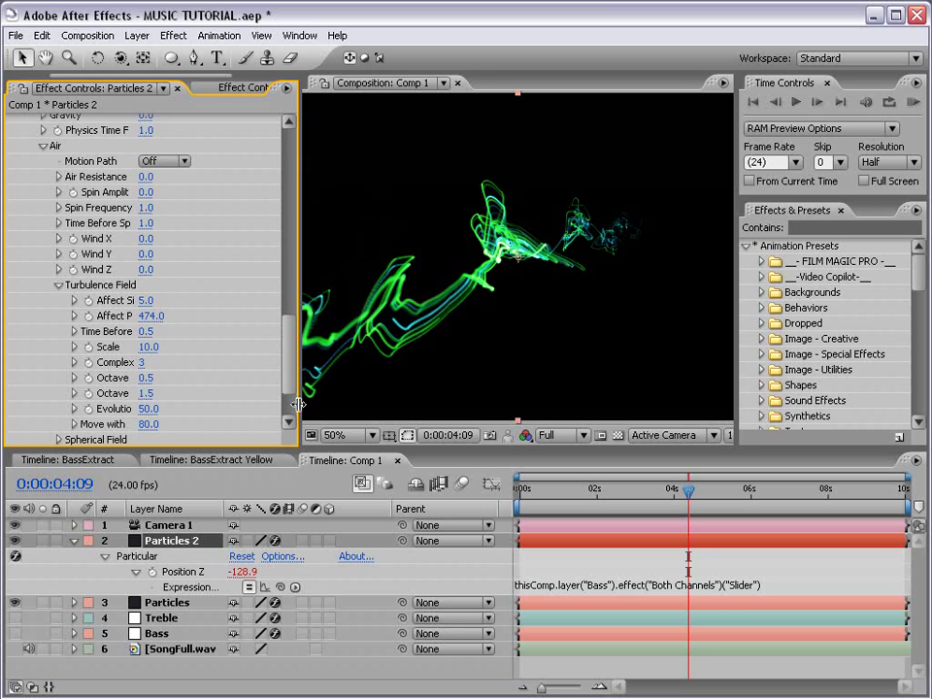
pyautogui.moveTo(301, 321); pyautogui.dragTo(336, 320)
pyautogui.click(167, 394)
pyautogui.write('2')
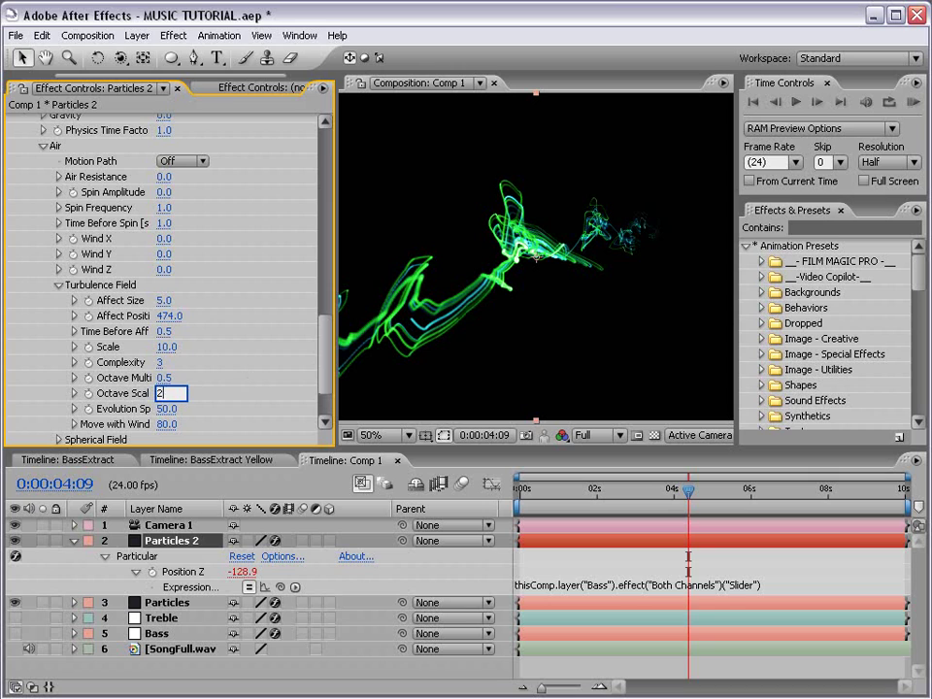
pyautogui.press('Return')
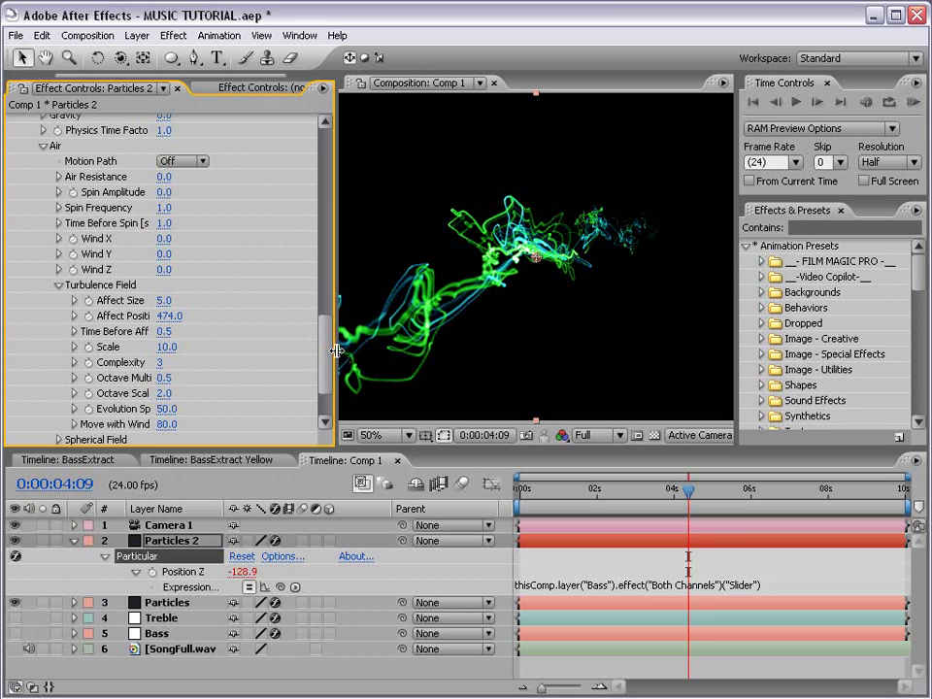
# Check the streaks at 0:00:00:17 and open the linear expression on the Bass layer's Both Channels slider.
pyautogui.moveTo(337, 351); pyautogui.dragTo(273, 352)
pyautogui.moveTo(608, 504)
pyautogui.mouseDown()
pyautogui.moveTo(520, 495)
pyautogui.moveTo(571, 496)
pyautogui.moveTo(548, 497)
pyautogui.mouseUp()
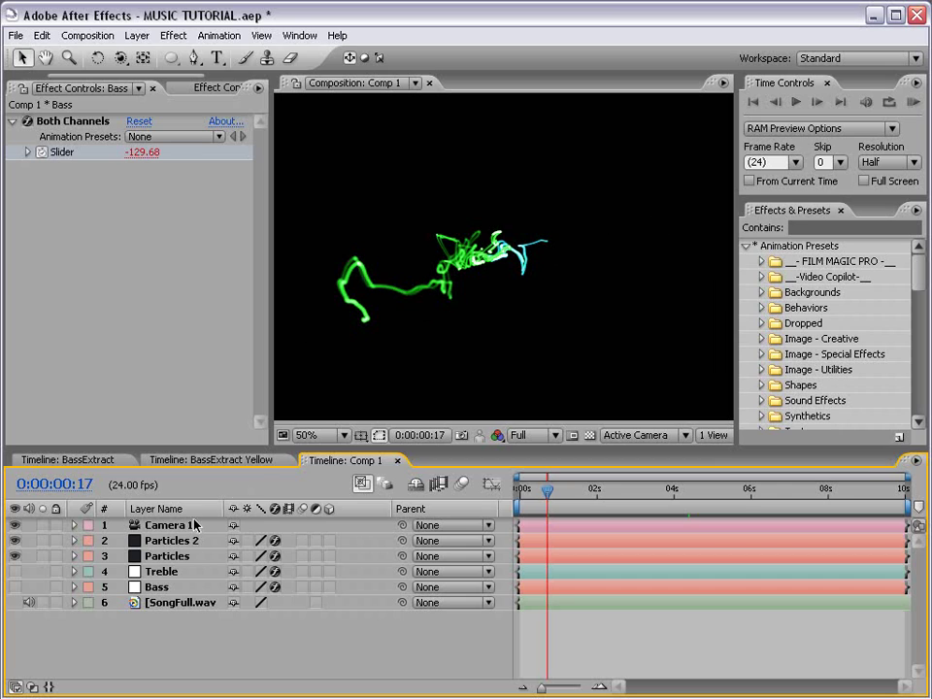
pyautogui.click(158, 586)
pyautogui.press('e')
pyautogui.press('e')
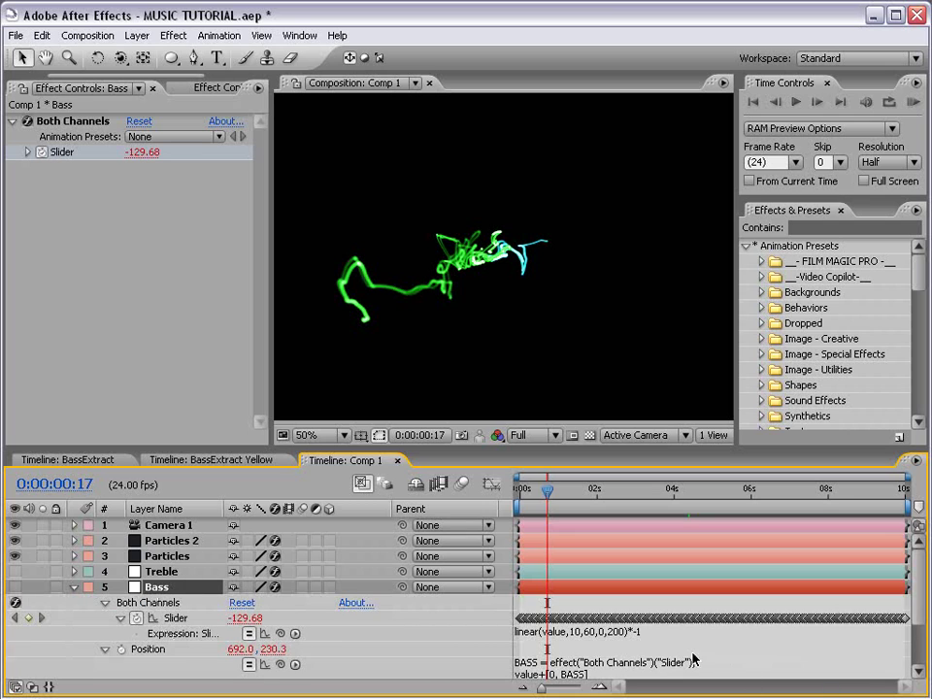
pyautogui.click(629, 635)
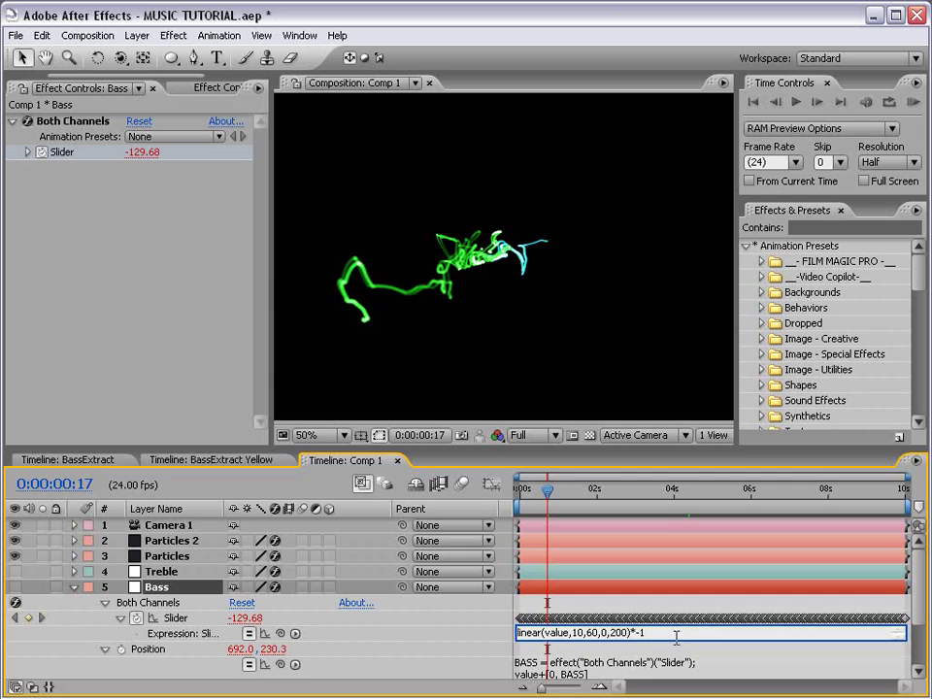
# Examine the finished BassExtract Yellow and BassExtract compositions in an enlarged view.
pyautogui.press('KP_0')
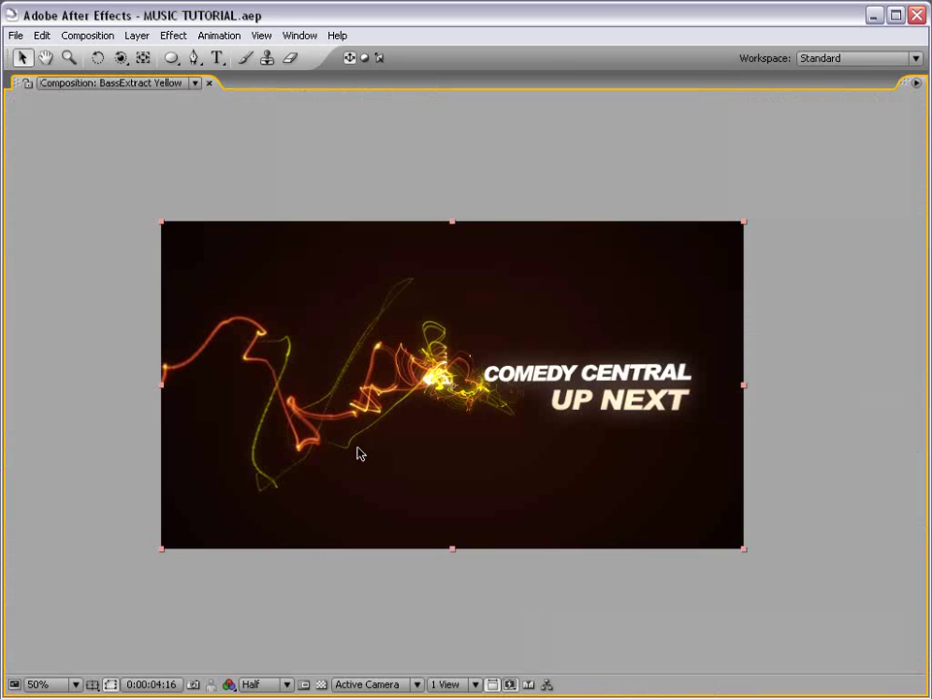
pyautogui.press('.')
pyautogui.press(',')
pyautogui.press('`')
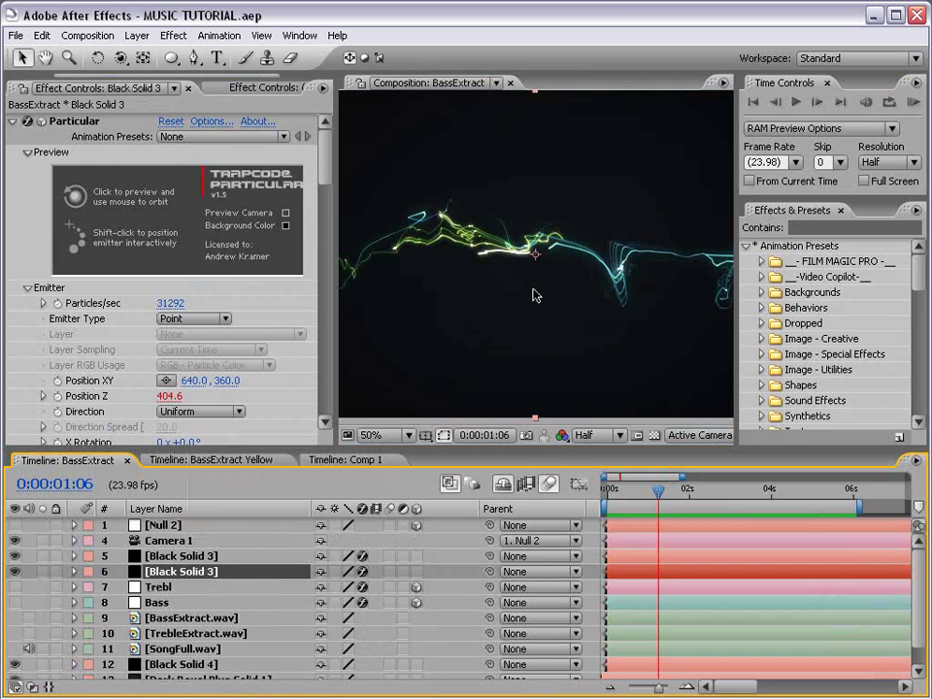
pyautogui.press('`')
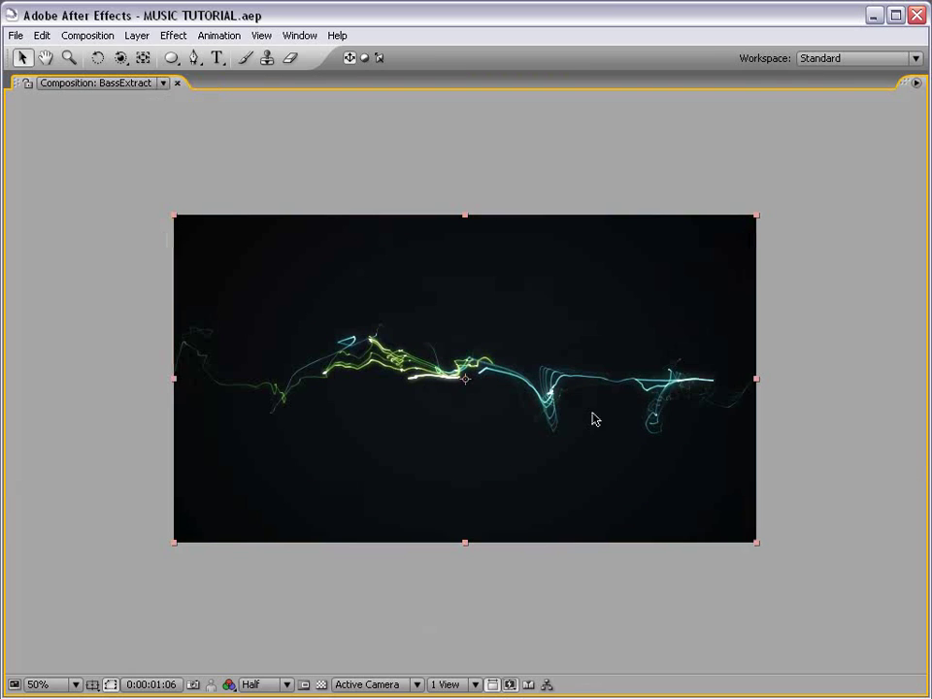
pyautogui.press('`')
# Reveal BassExtract's shy layers, make the UP NEXT and NBC UNIVERSAL text layers visible, and move to 0:00:02:20.
pyautogui.click(500, 484)
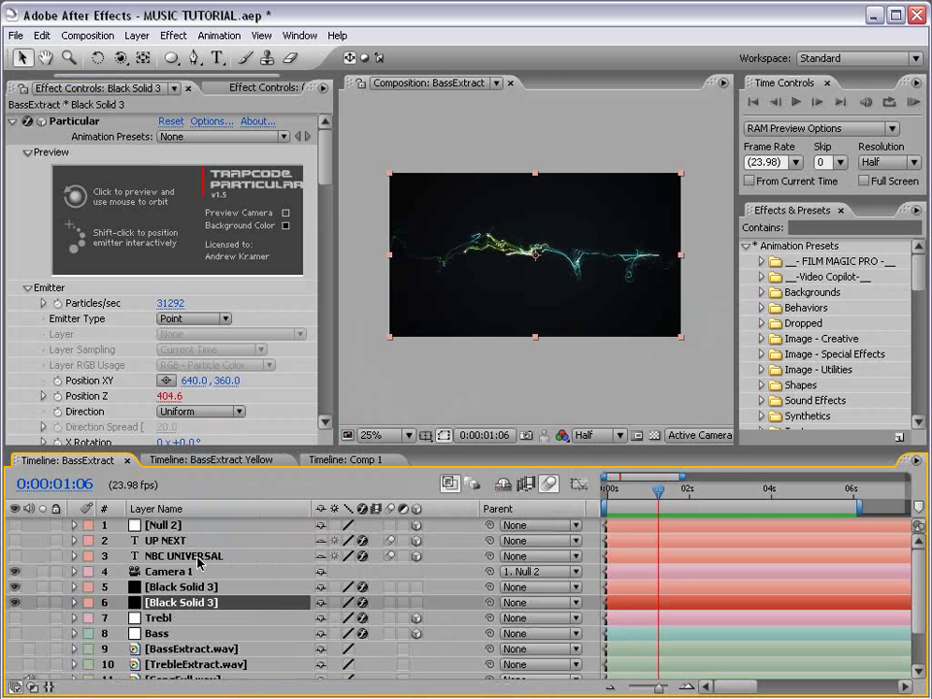
pyautogui.moveTo(14, 556); pyautogui.dragTo(15, 540)
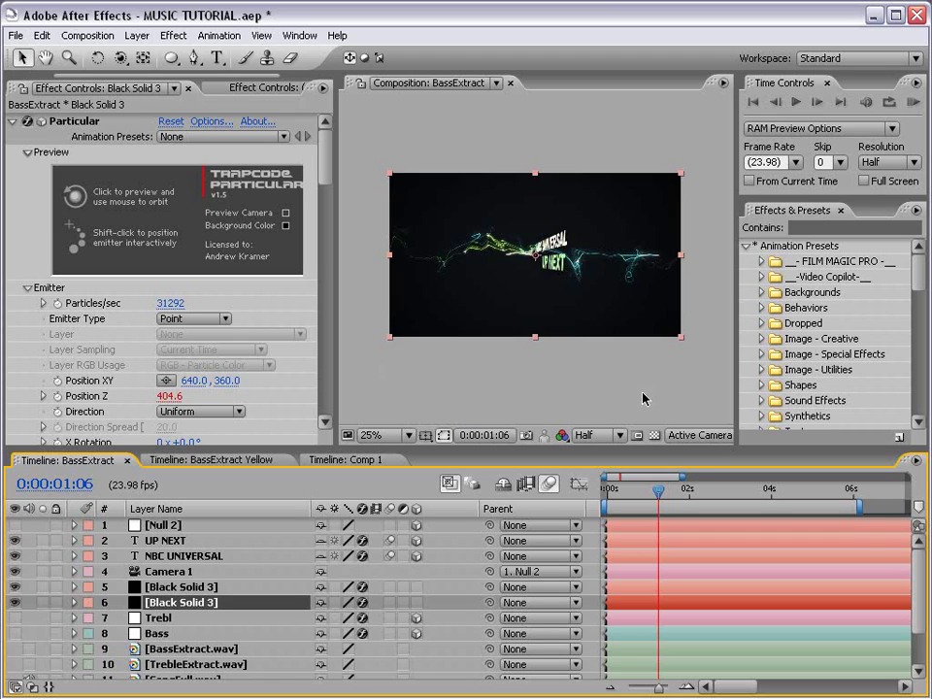
pyautogui.moveTo(659, 491); pyautogui.dragTo(724, 495)
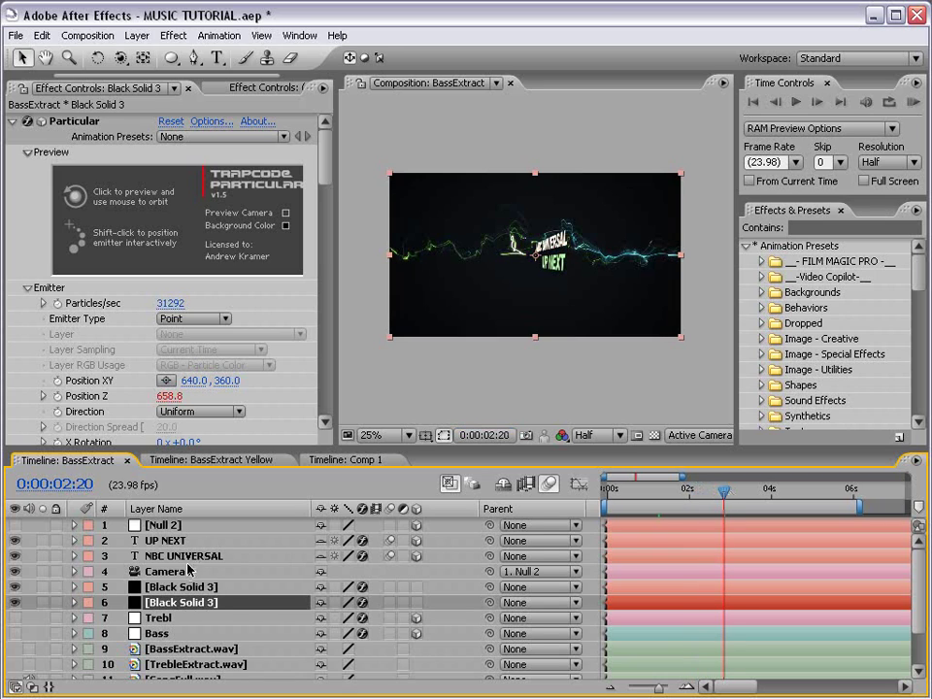
# Reveal Null 2's Y Rotation keyframes and inspect the titles and streaks at 0:00:05:08 in an enlarged composition view.
pyautogui.click(171, 526)
pyautogui.press('u')
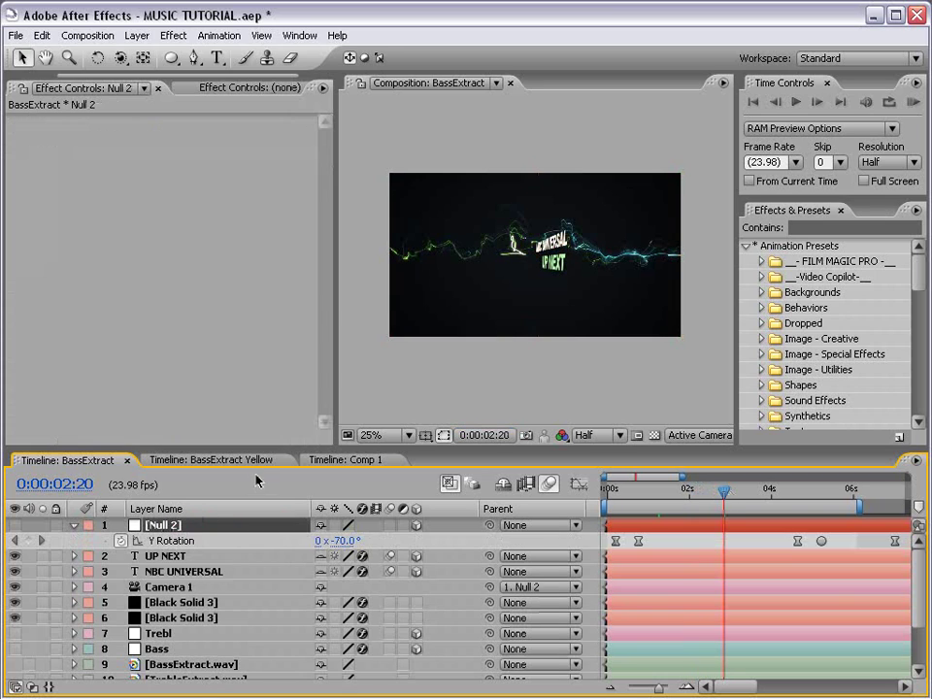
pyautogui.moveTo(804, 492); pyautogui.dragTo(828, 492)
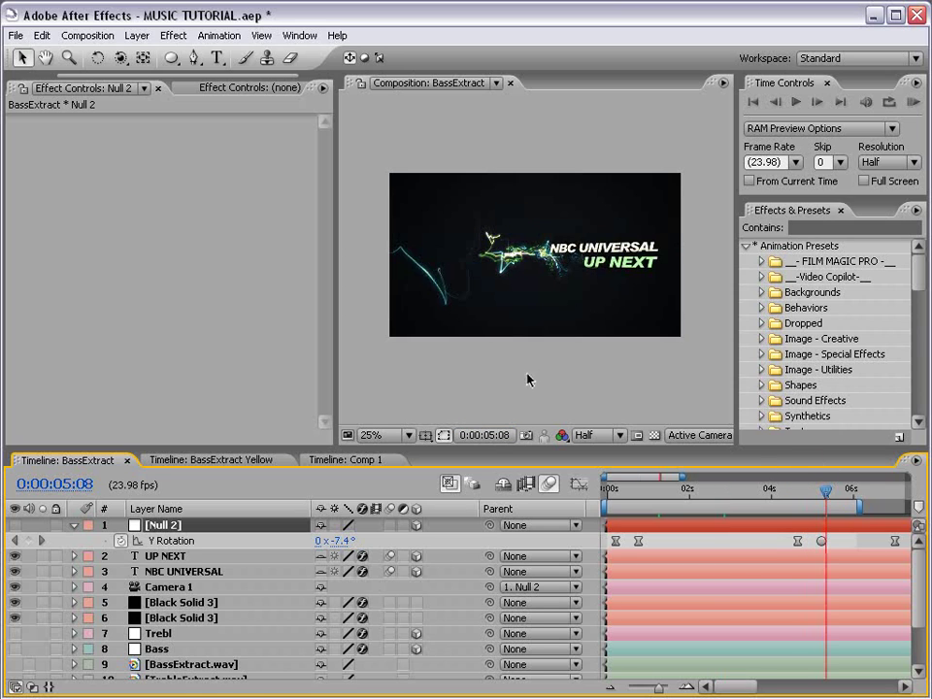
pyautogui.press('`')
pyautogui.press('`')
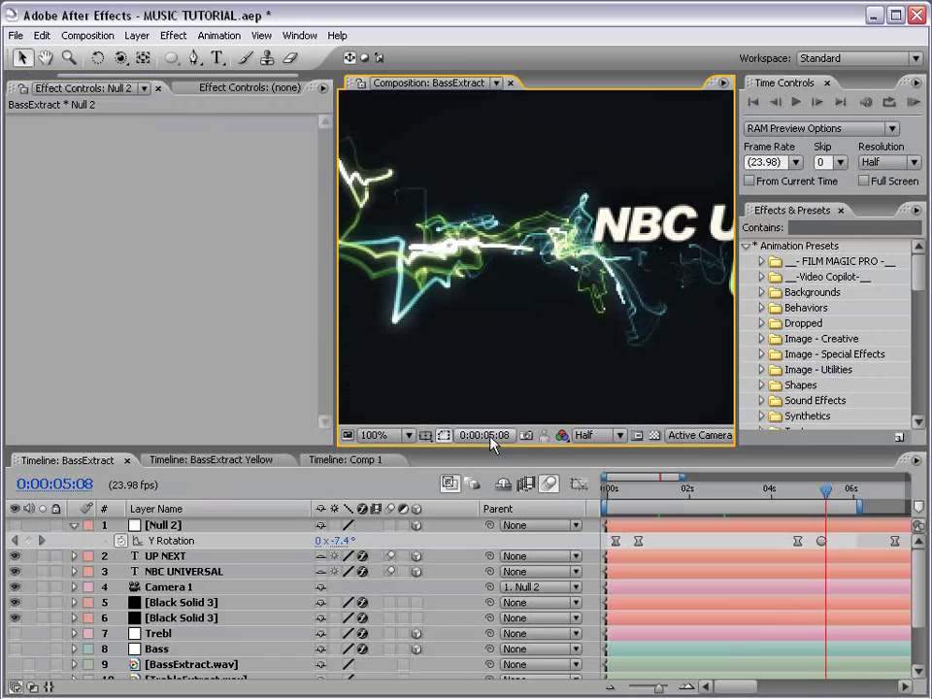
pyautogui.press('`')
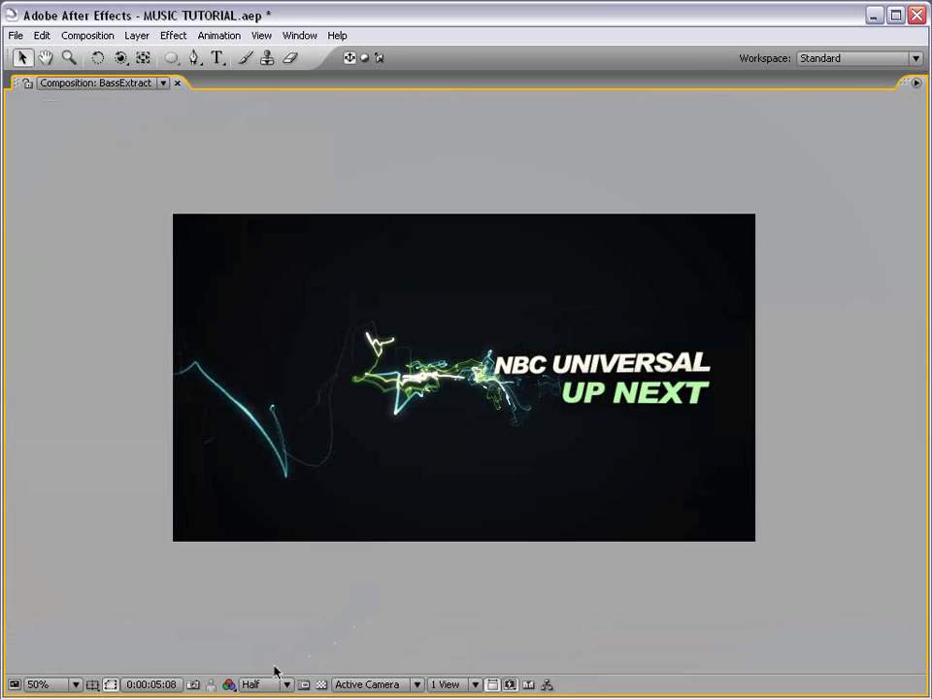
pyautogui.press('`')
# Switch to the BassExtract Yellow composition and examine its Comedy Central title frame in an enlarged view.
pyautogui.click(240, 452)
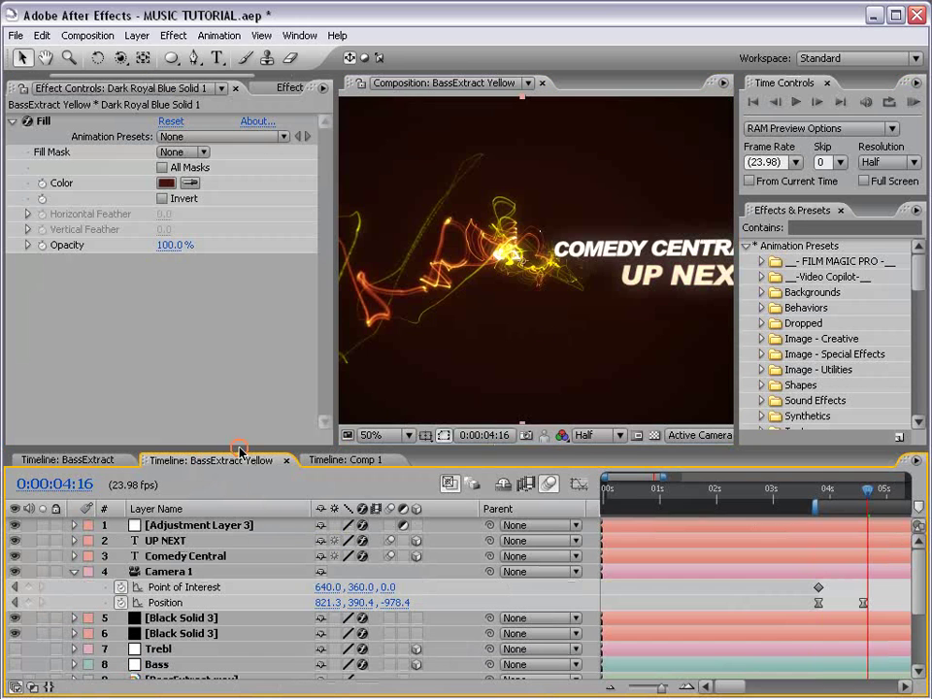
pyautogui.press('`')
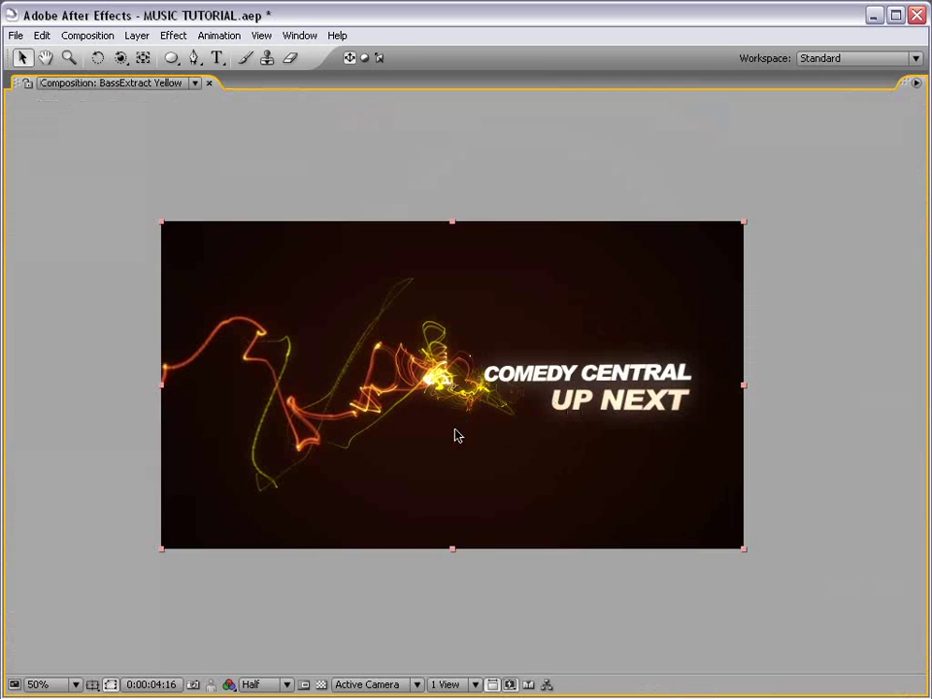
pyautogui.press('`')
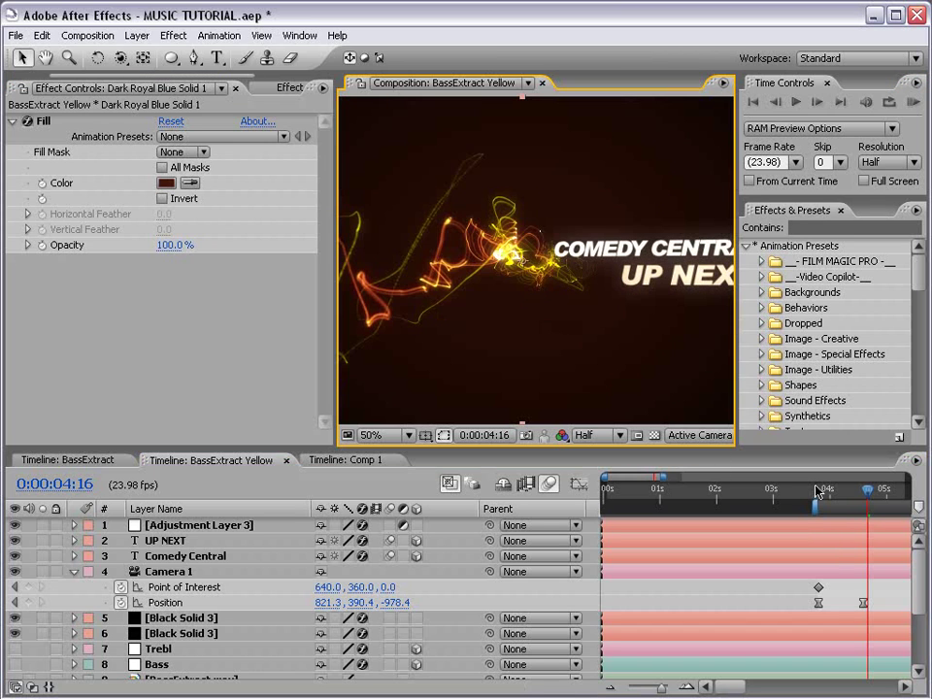
# View the Comedy Central title frame of BassExtract Yellow in an enlarged composition view and restore the normal layout.
pyautogui.press('`')
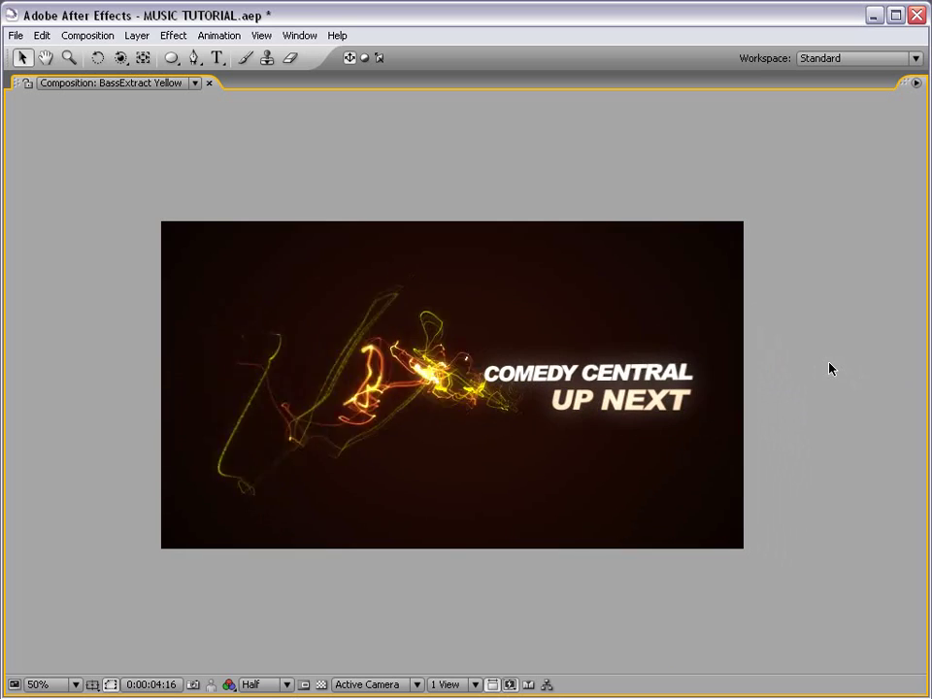
pyautogui.press('`')
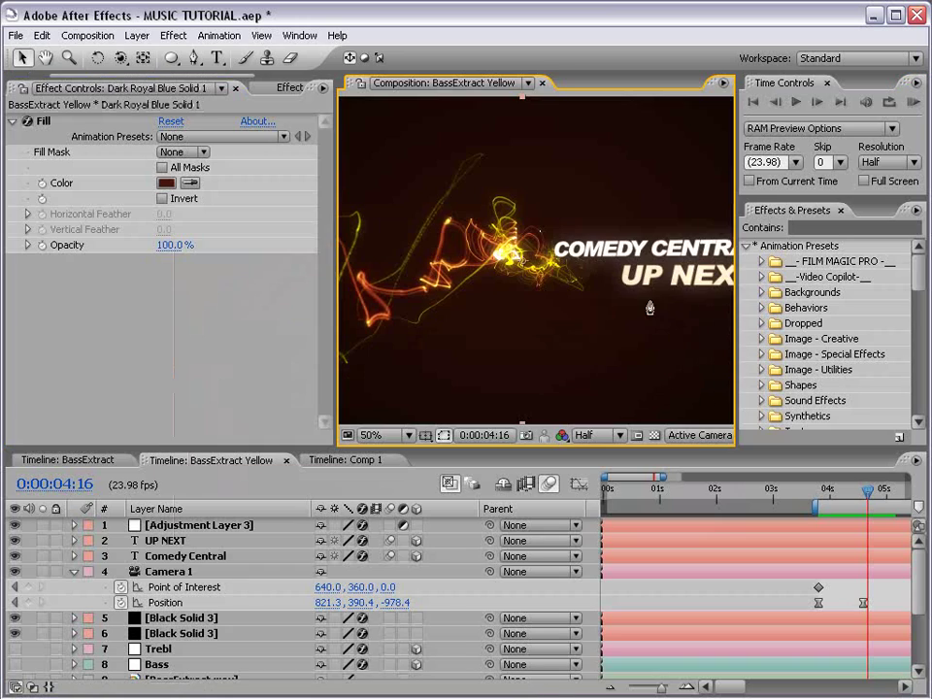
pyautogui.scroll(-1, 651, 307)
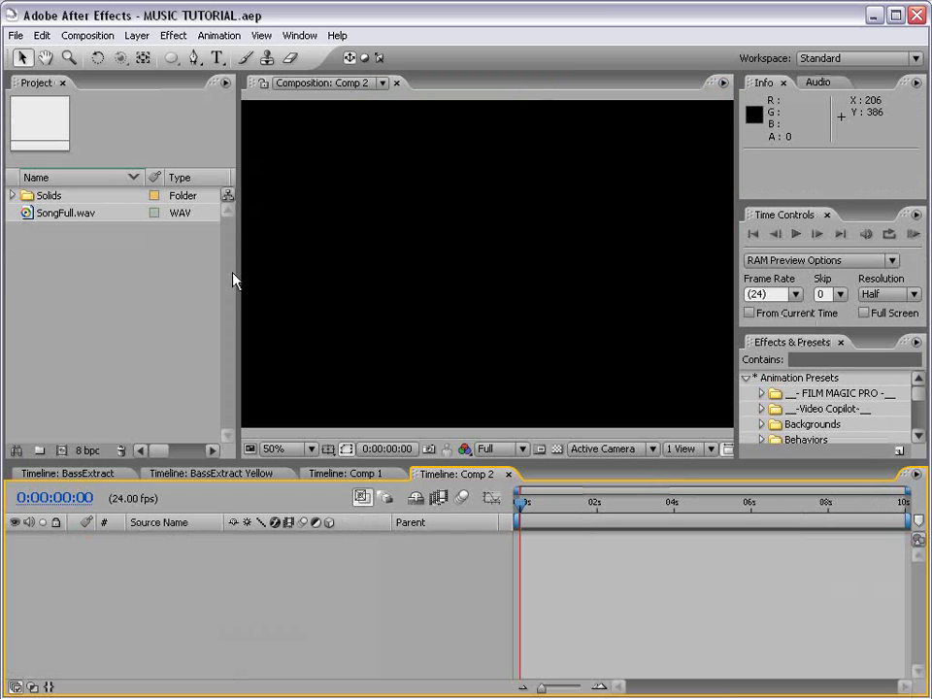
# Add SongFull.wav to Comp 2 at time zero and create a 1280 x 720 black solid above it.
pyautogui.click(46, 213)
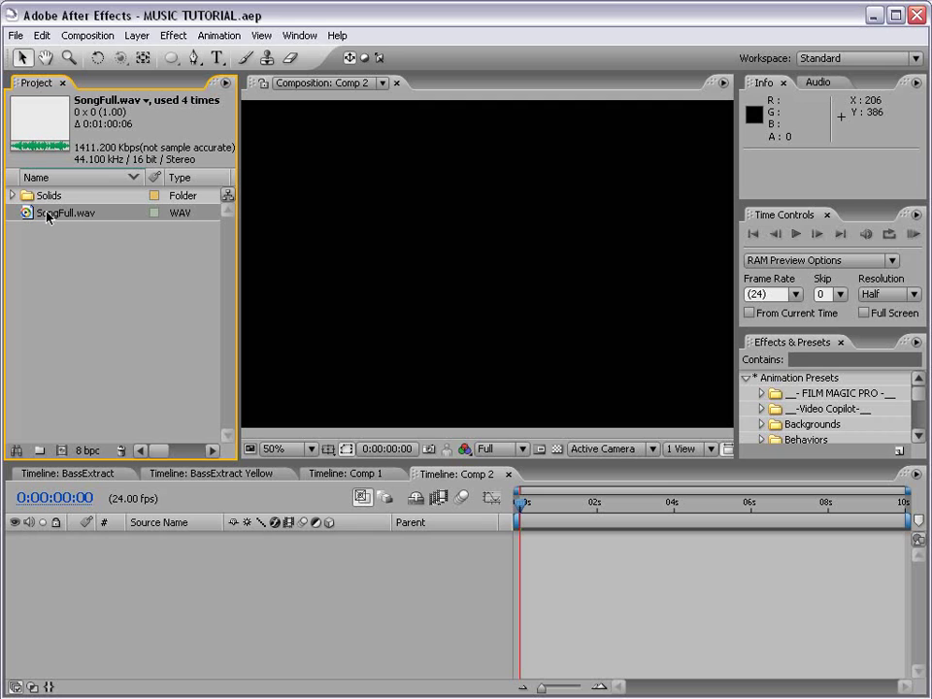
pyautogui.moveTo(29, 220); pyautogui.dragTo(525, 544)
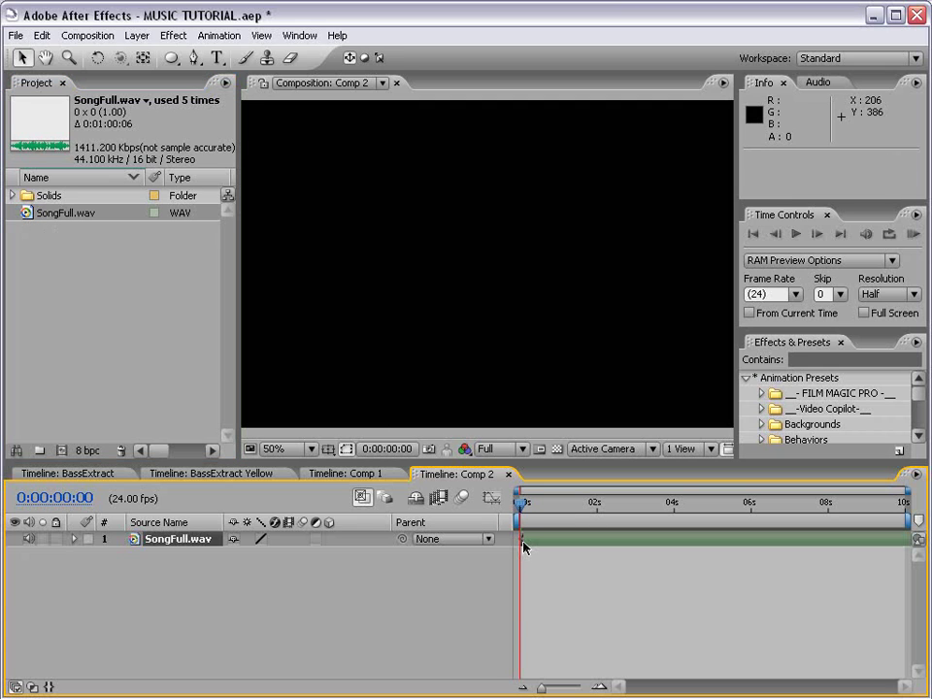
pyautogui.click(136, 35)
pyautogui.moveTo(146, 56)
pyautogui.click(402, 71)
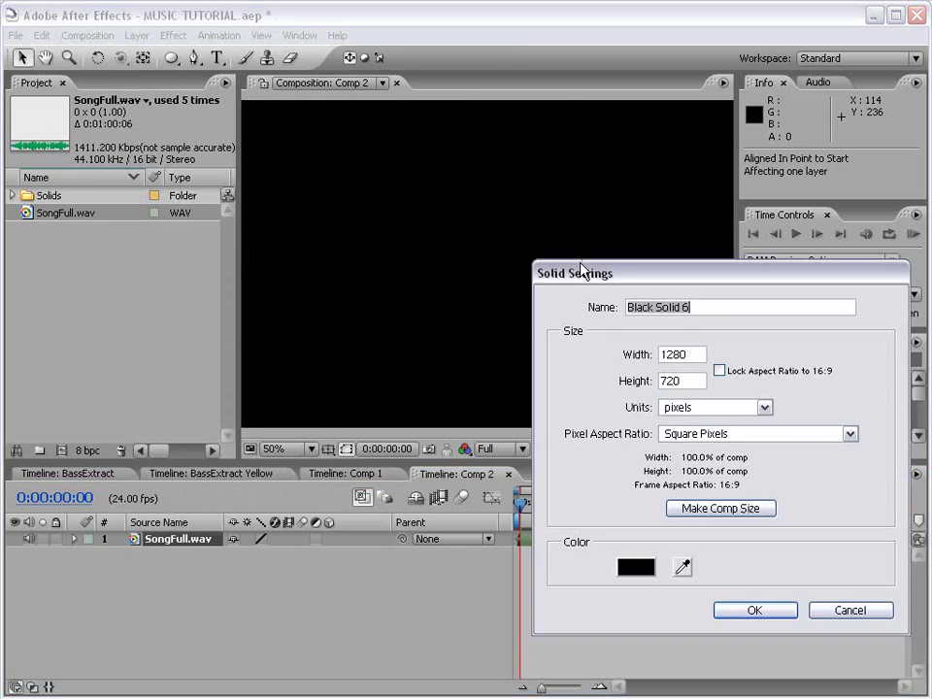
pyautogui.moveTo(584, 213); pyautogui.dragTo(369, 217)
pyautogui.click(519, 553)
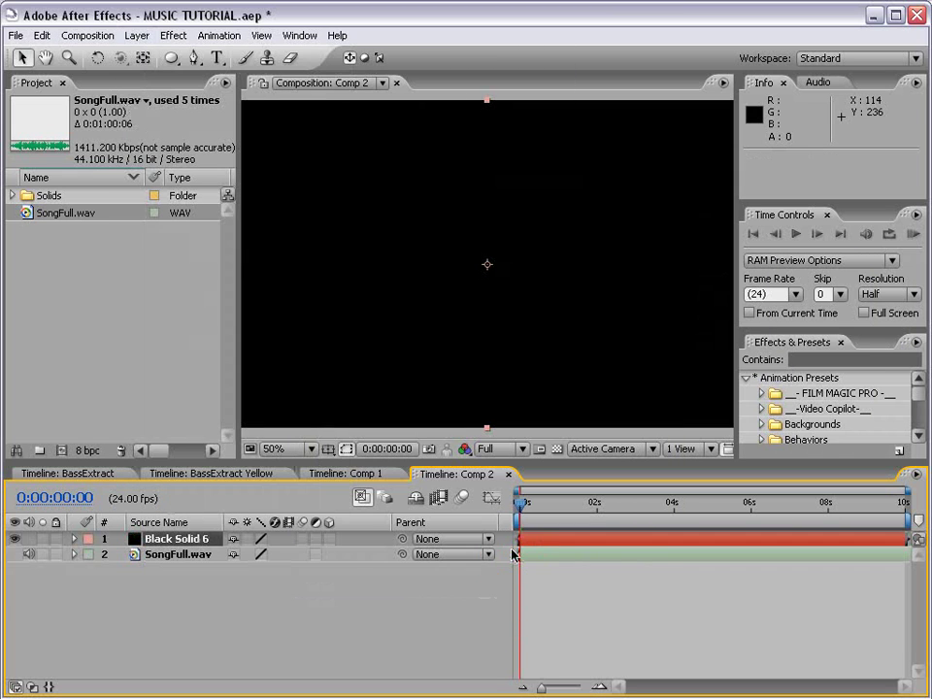
# Apply Audio Waveform to the black solid with SongFull.wav as its audio layer and move to 0:00:01:07.
pyautogui.click(171, 36)
pyautogui.moveTo(301, 357)
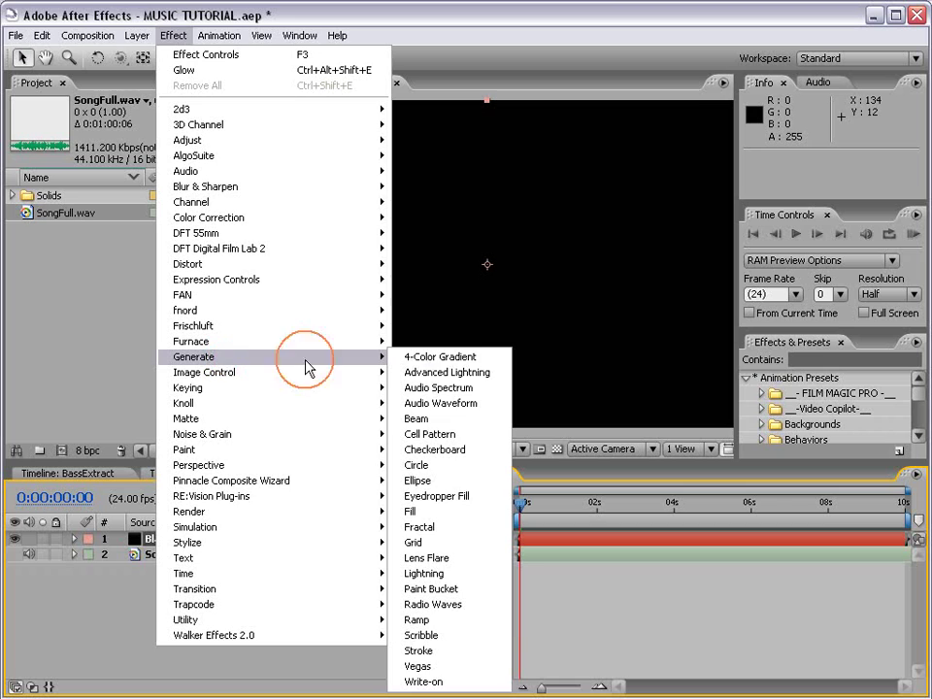
pyautogui.click(456, 407)
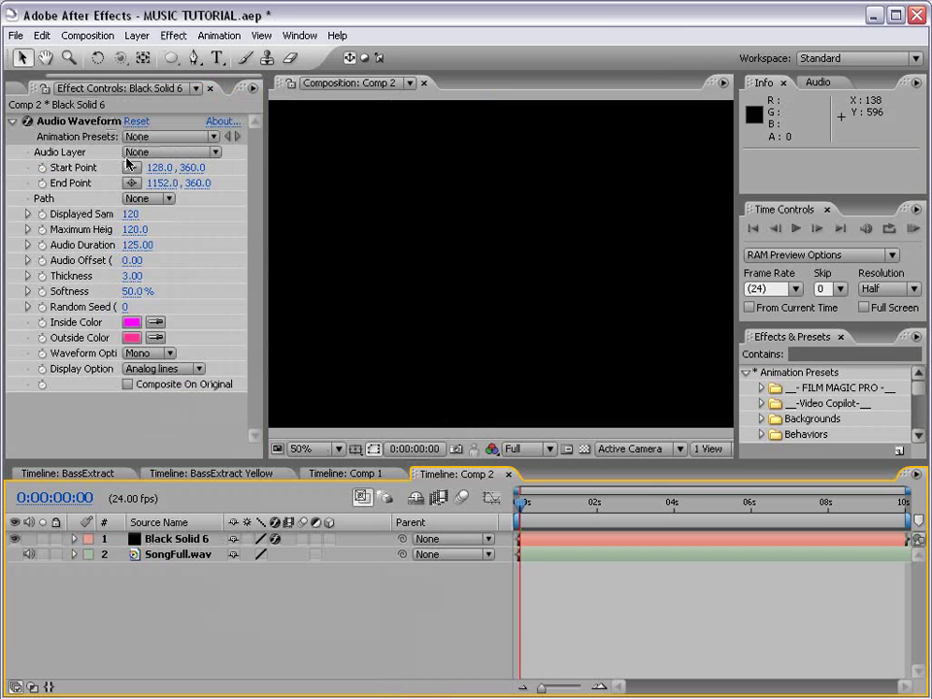
pyautogui.click(134, 152)
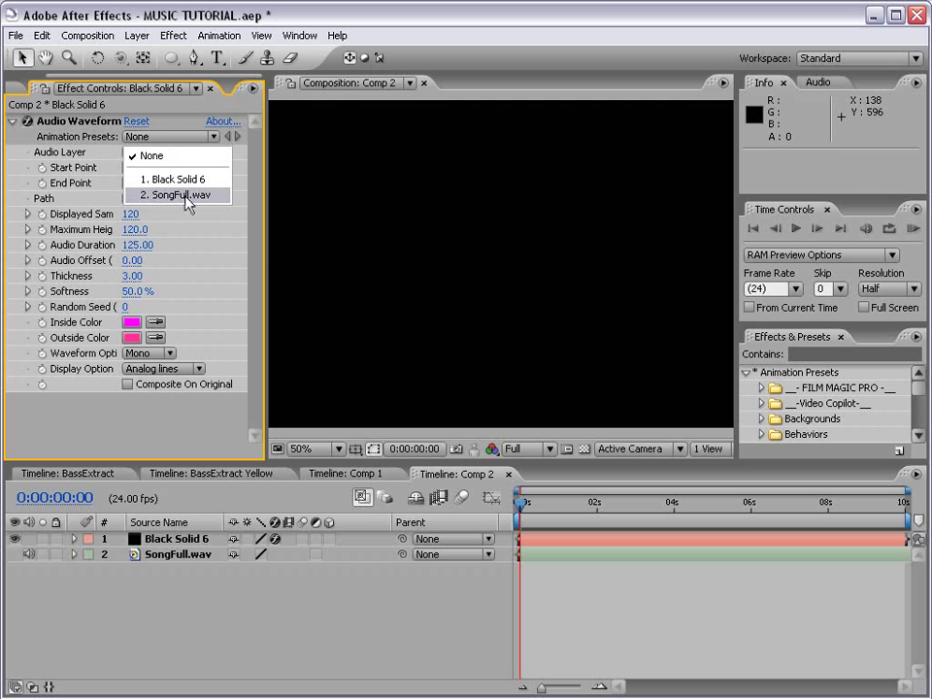
pyautogui.click(186, 195)
pyautogui.moveTo(523, 502); pyautogui.dragTo(570, 504)
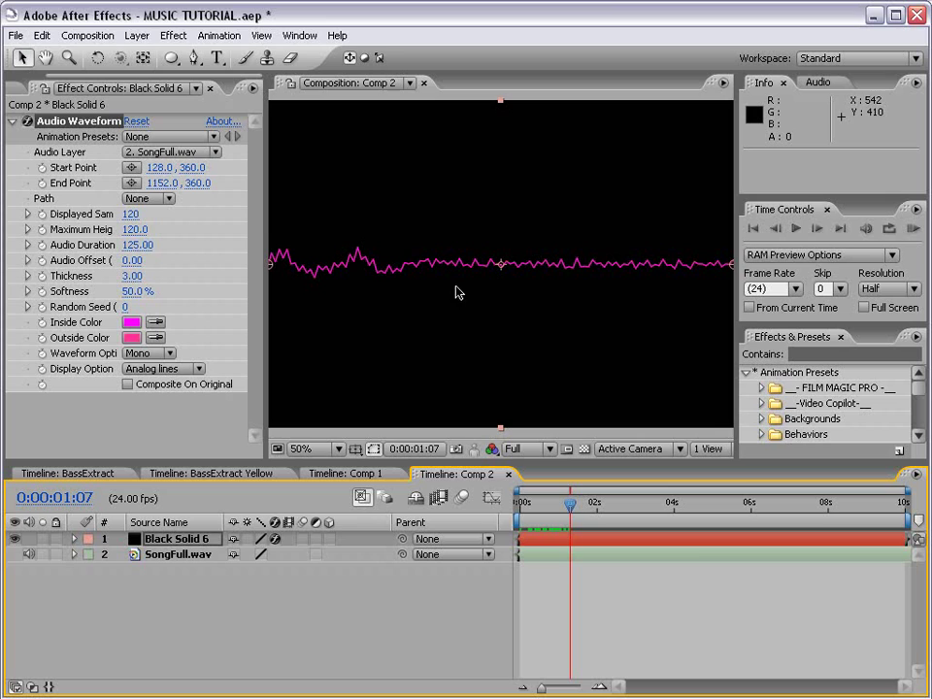
# Set the waveform's Inside Color to light blue and its Outside Color to blue 328EFF.
pyautogui.click(129, 322)
pyautogui.moveTo(315, 302); pyautogui.dragTo(326, 291)
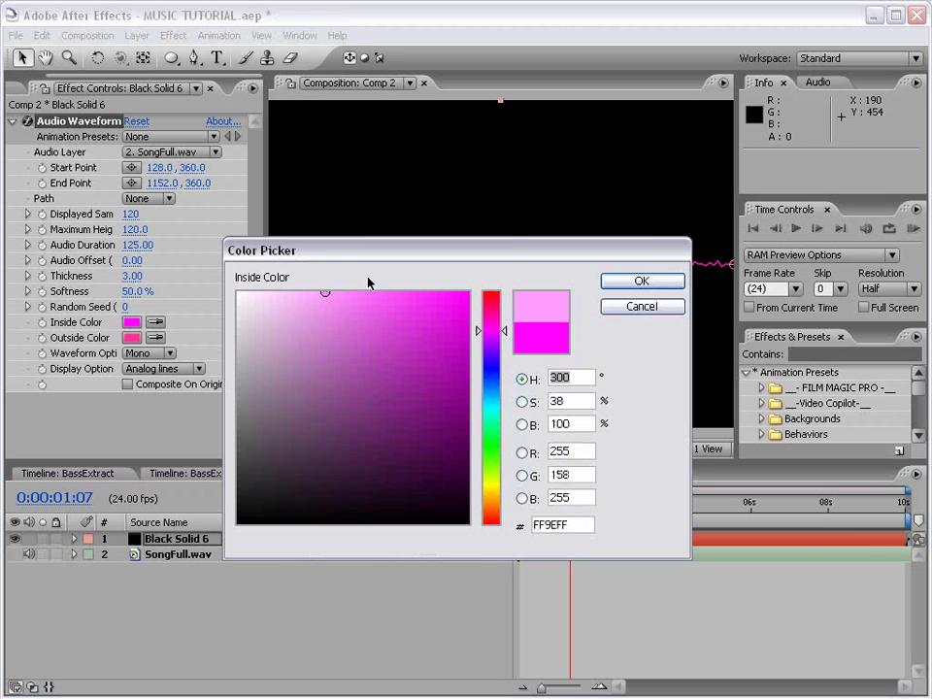
pyautogui.moveTo(506, 386)
pyautogui.mouseDown()
pyautogui.moveTo(481, 420)
pyautogui.moveTo(499, 381)
pyautogui.mouseUp()
pyautogui.click(632, 283)
pyautogui.click(130, 337)
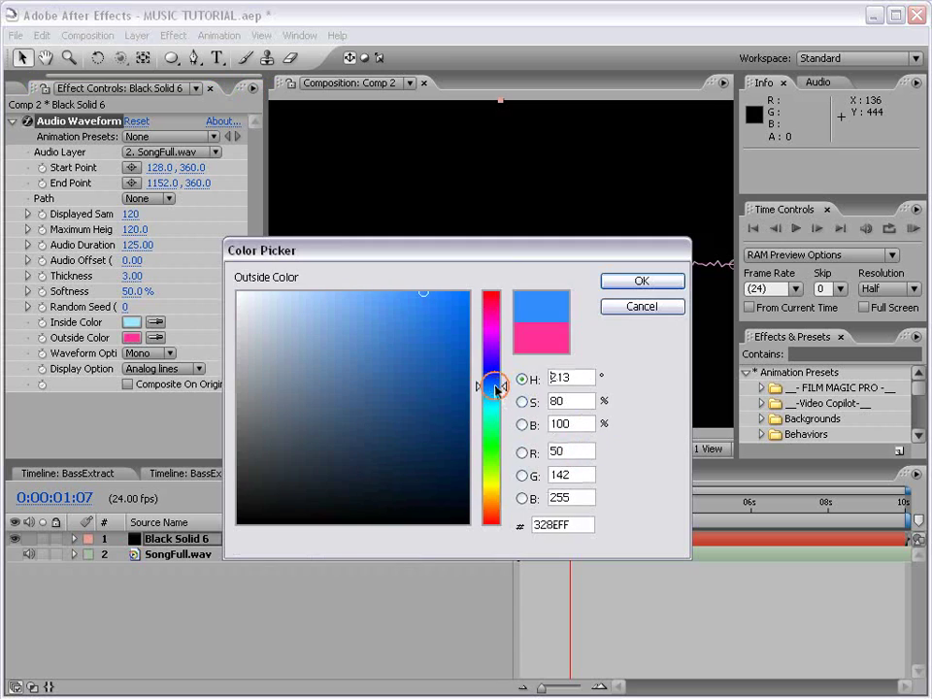
pyautogui.press('Return')
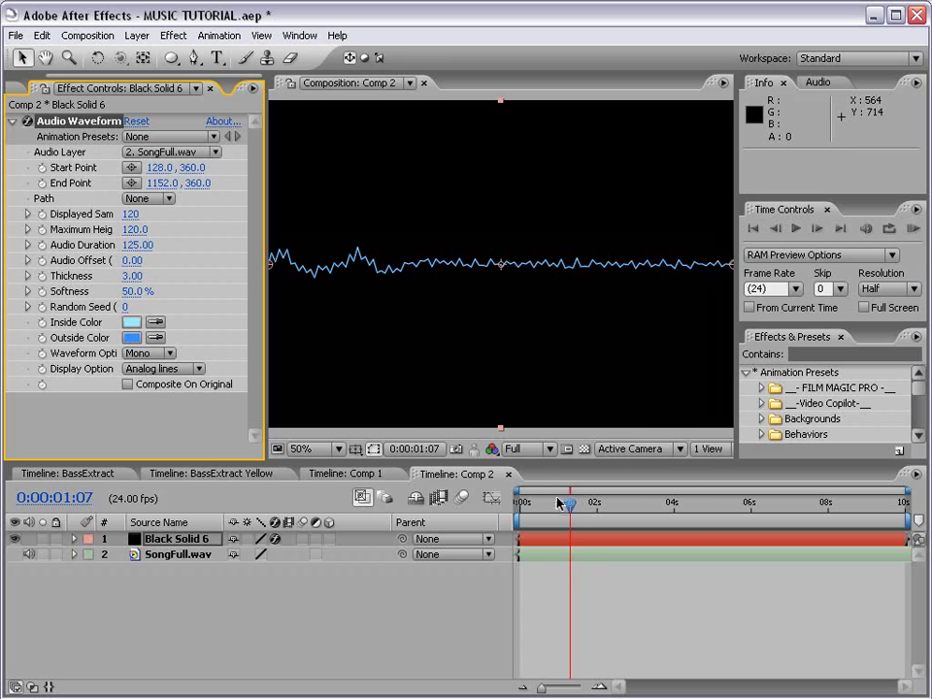
# Move to 0:00:01:19, widen the effect settings area, and set the waveform's Audio Duration to 635 milliseconds.
pyautogui.moveTo(573, 504); pyautogui.dragTo(594, 511)
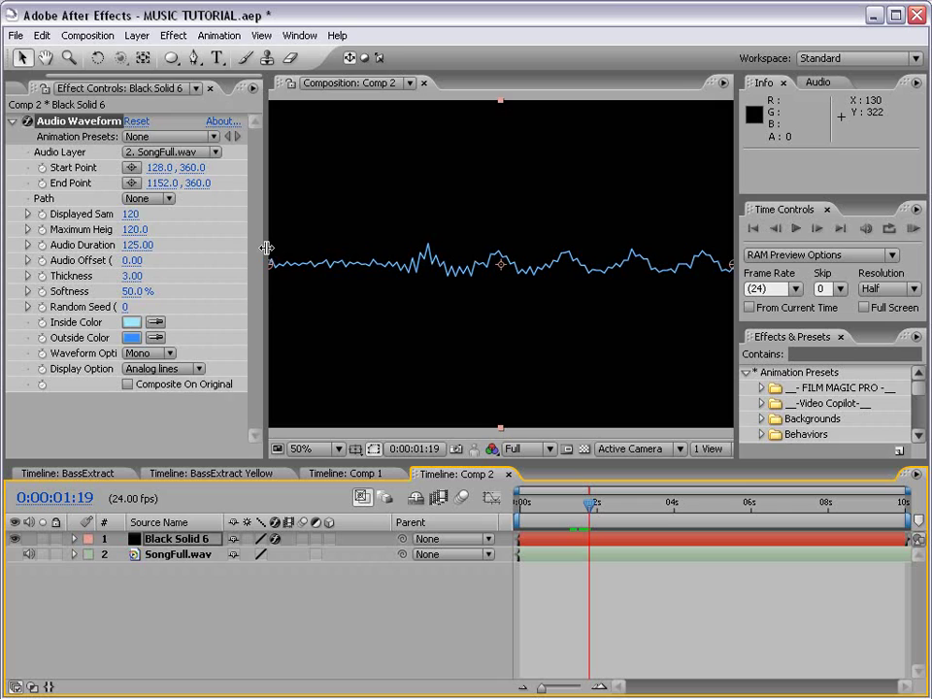
pyautogui.moveTo(265, 246); pyautogui.dragTo(308, 249)
pyautogui.scroll(-1, 479, 289)
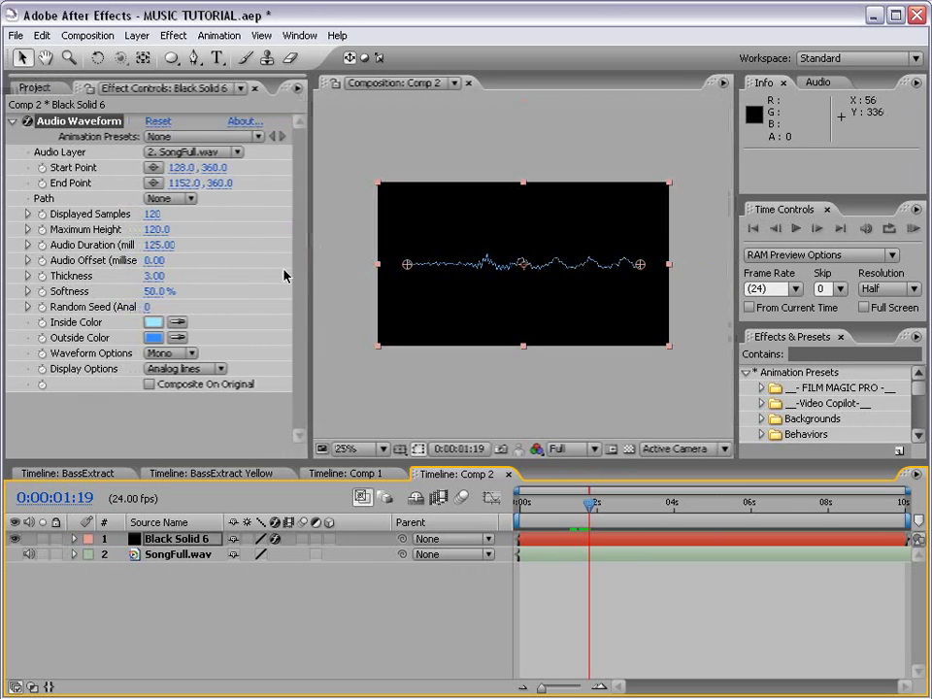
pyautogui.moveTo(309, 279); pyautogui.dragTo(329, 281)
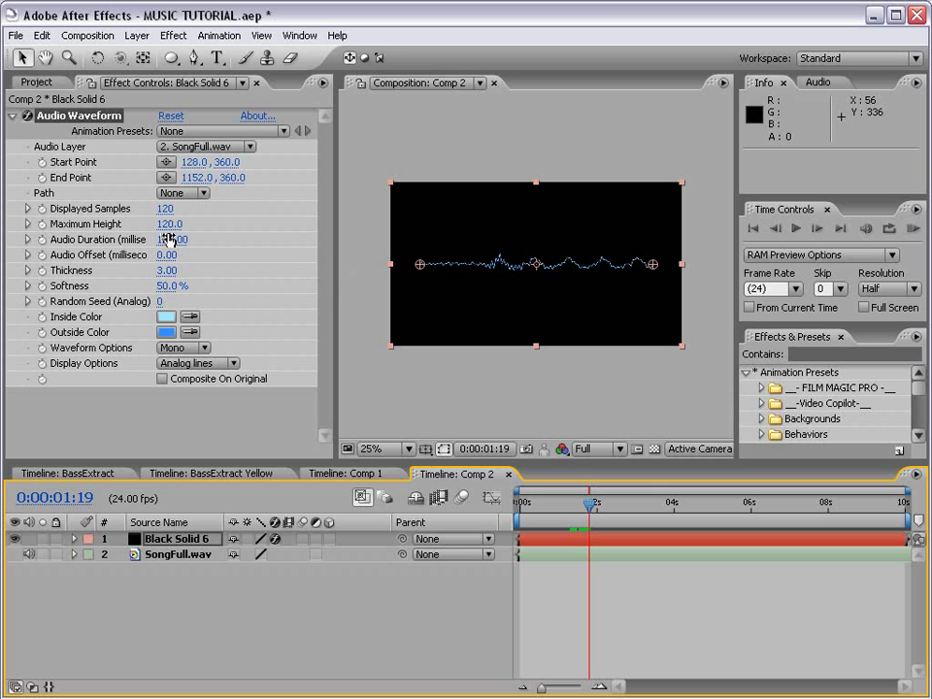
pyautogui.moveTo(167, 239); pyautogui.dragTo(498, 354)
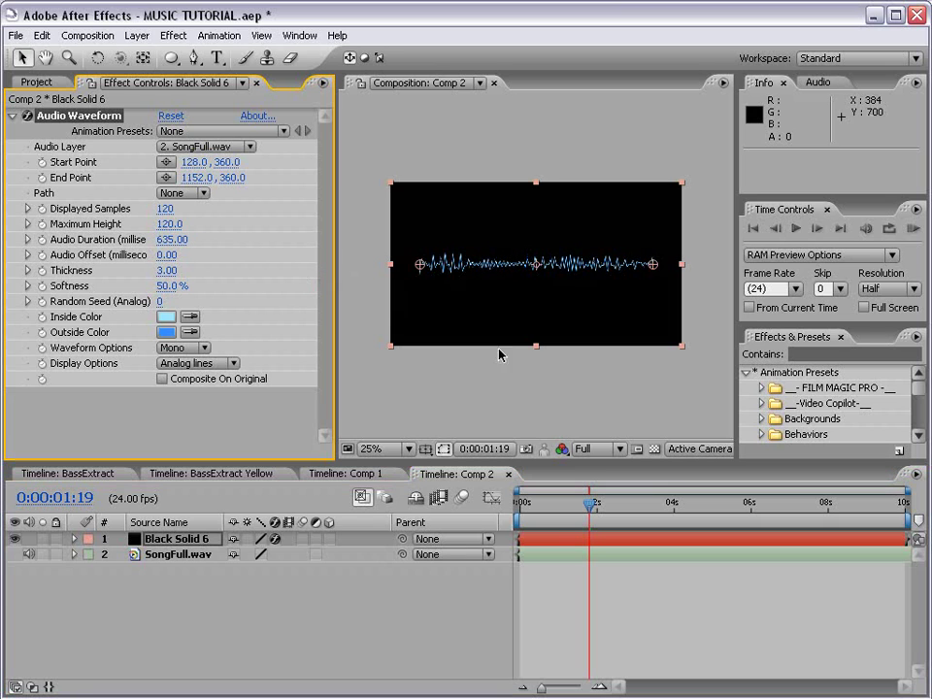
# Set the waveform's Displayed Samples to 115, Thickness to 8, and Maximum Height to 291.
pyautogui.press('.')
pyautogui.press('.')
pyautogui.moveTo(180, 208); pyautogui.dragTo(159, 208)
pyautogui.moveTo(167, 270); pyautogui.dragTo(200, 262)
pyautogui.moveTo(163, 224); pyautogui.dragTo(312, 209)
# Play a RAM preview of the Analog lines waveform in Comp 2 and stop it.
pyautogui.press(',')
pyautogui.press('KP_0')
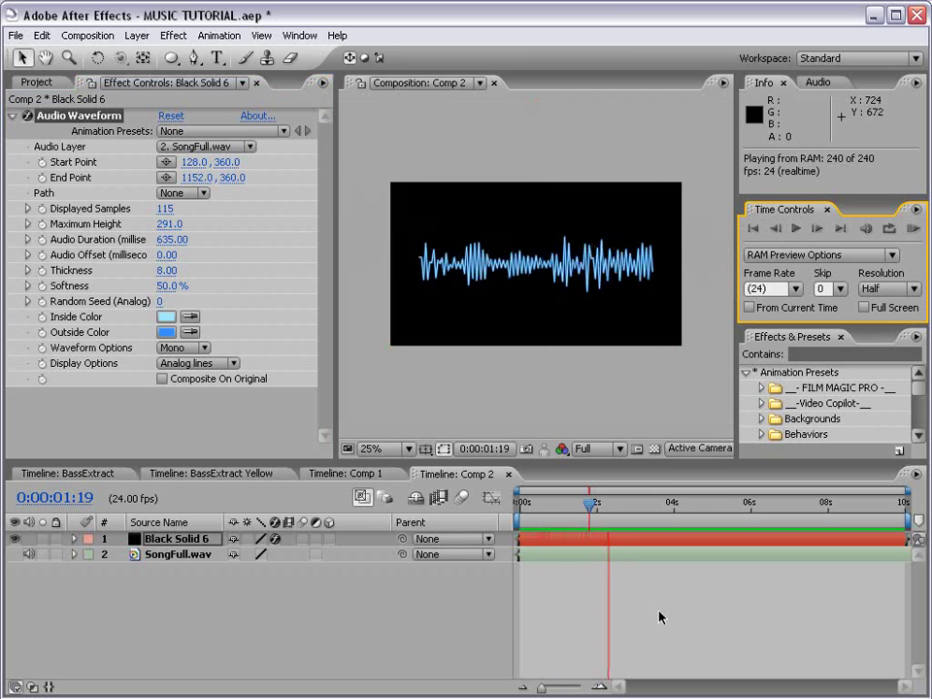
pyautogui.press('space')
pyautogui.press('.')
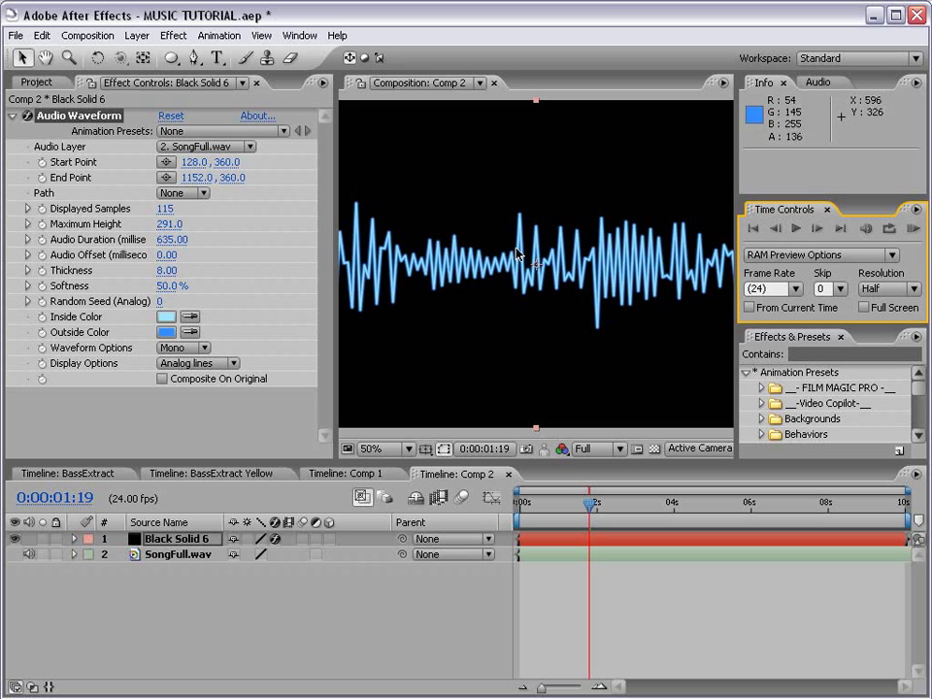
# Try the Digital display option on the waveform and check it in a RAM preview.
pyautogui.click(189, 363)
pyautogui.click(207, 345)
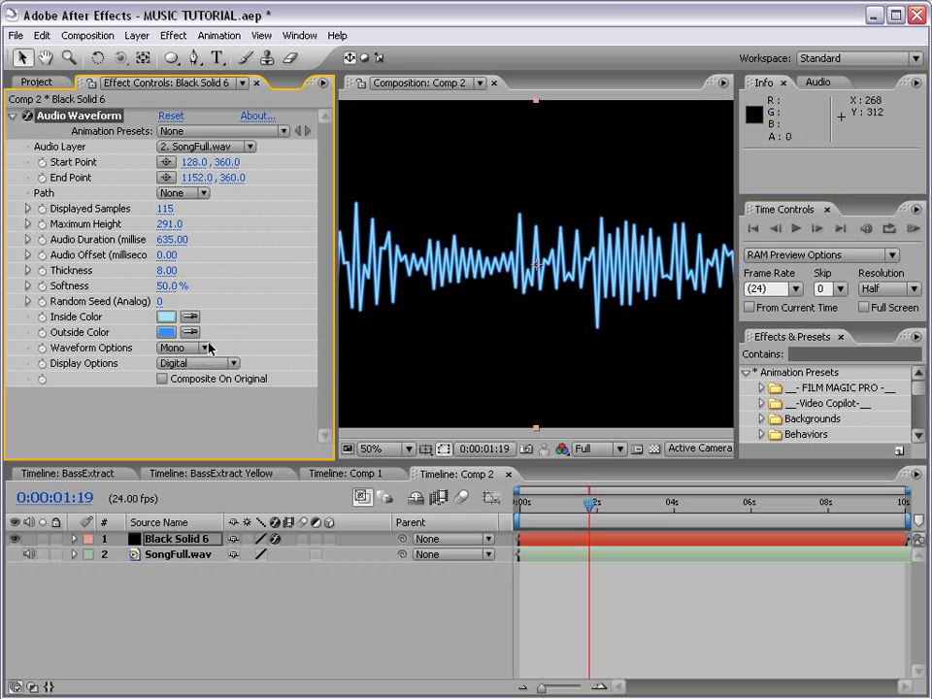
pyautogui.click(914, 229)
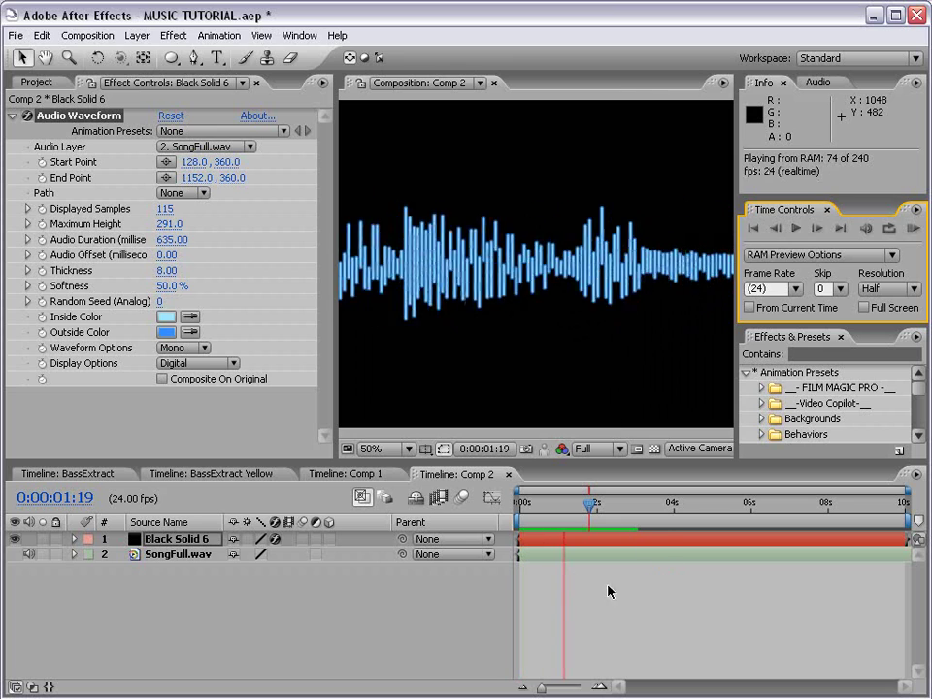
pyautogui.press('space')
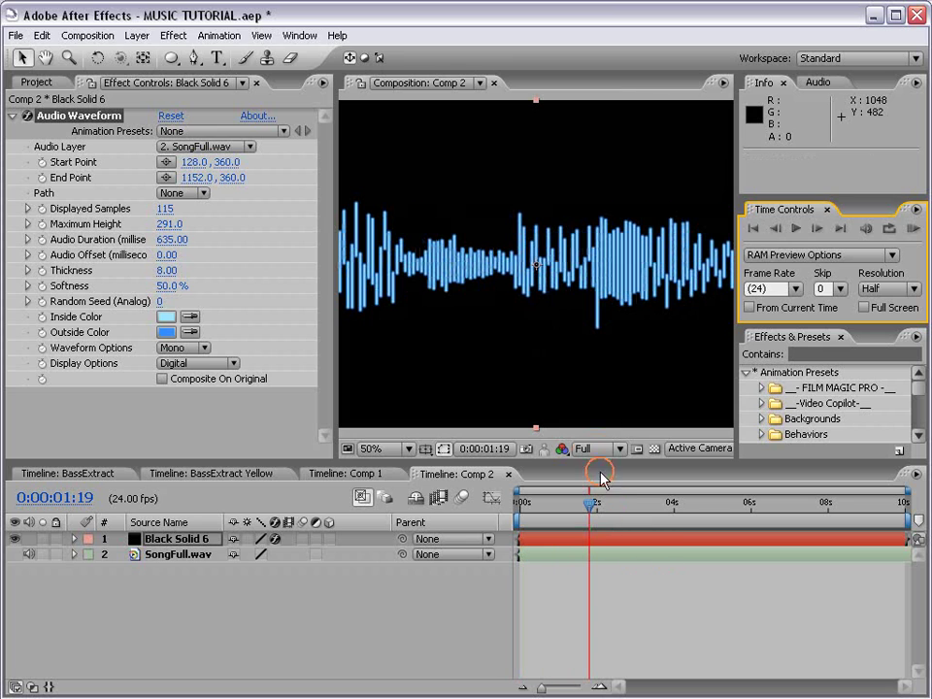
# Set the waveform's Display Options to Analog dots.
pyautogui.click(197, 363)
pyautogui.click(183, 397)
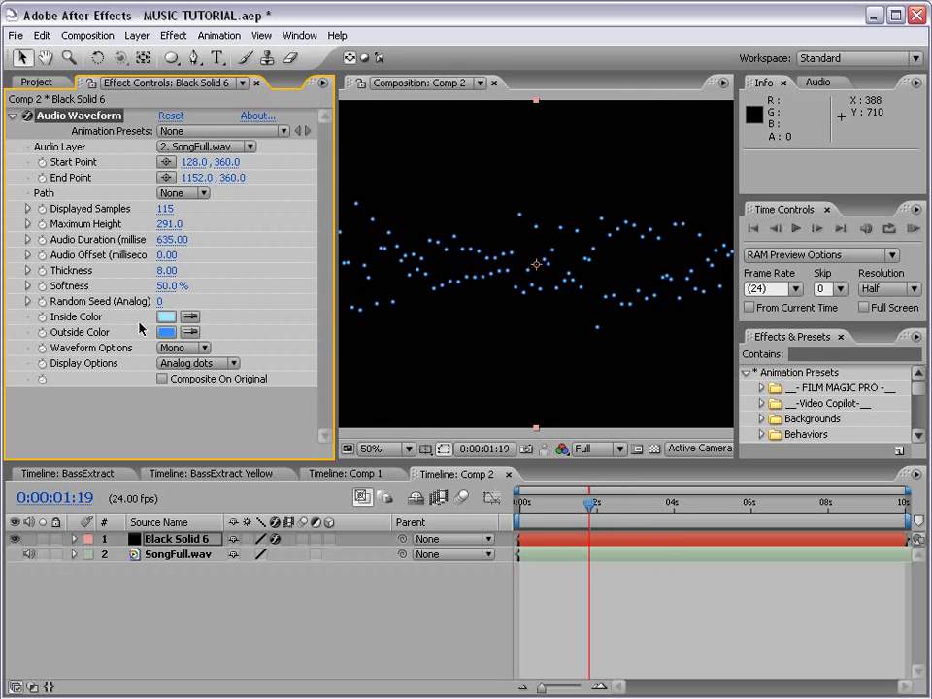